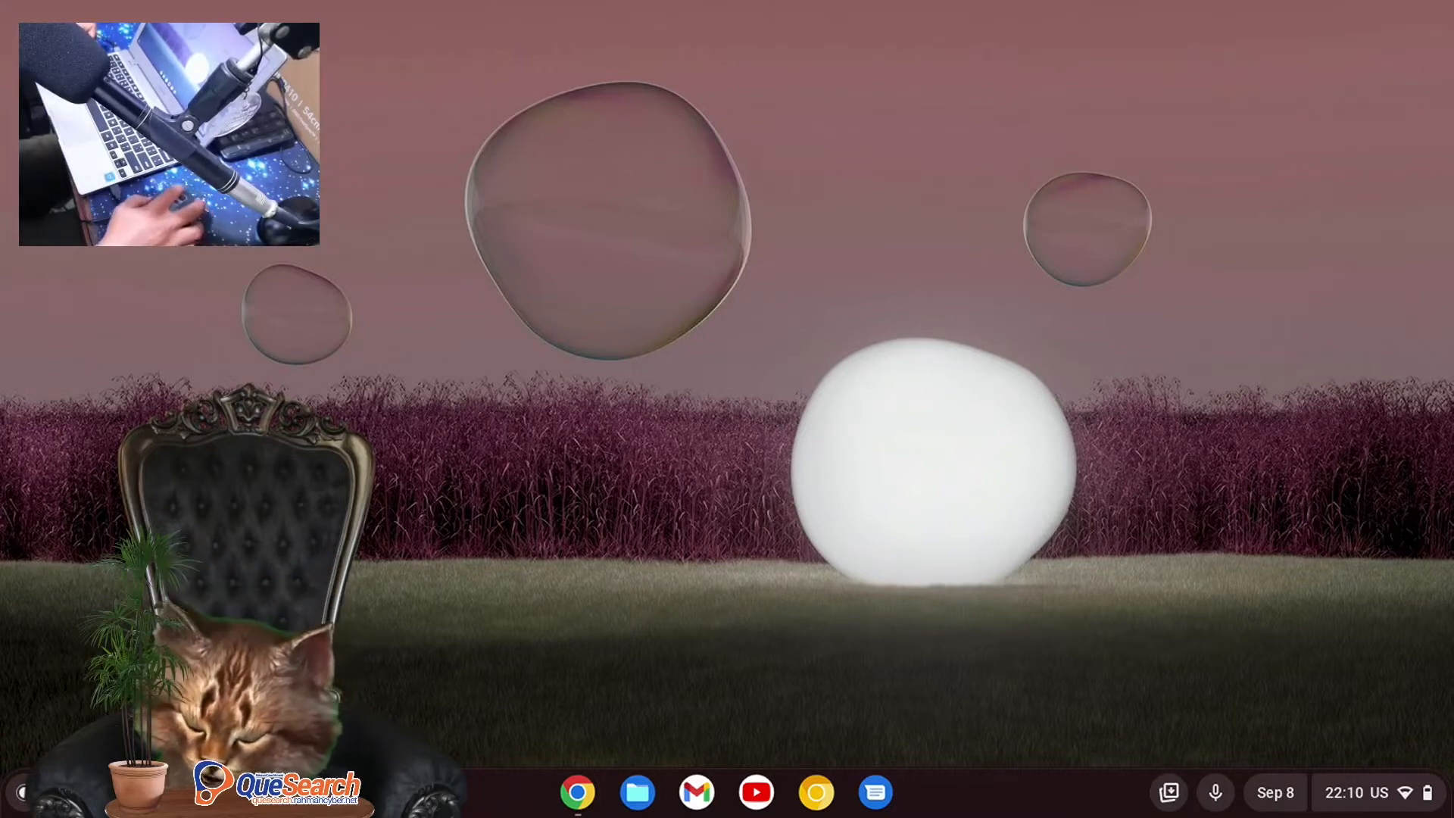
Step: Open the Play Store and search for lightroom
{"action": "left_click", "coordinate": [22, 792]}
{"action": "left_click", "coordinate": [620, 217]}
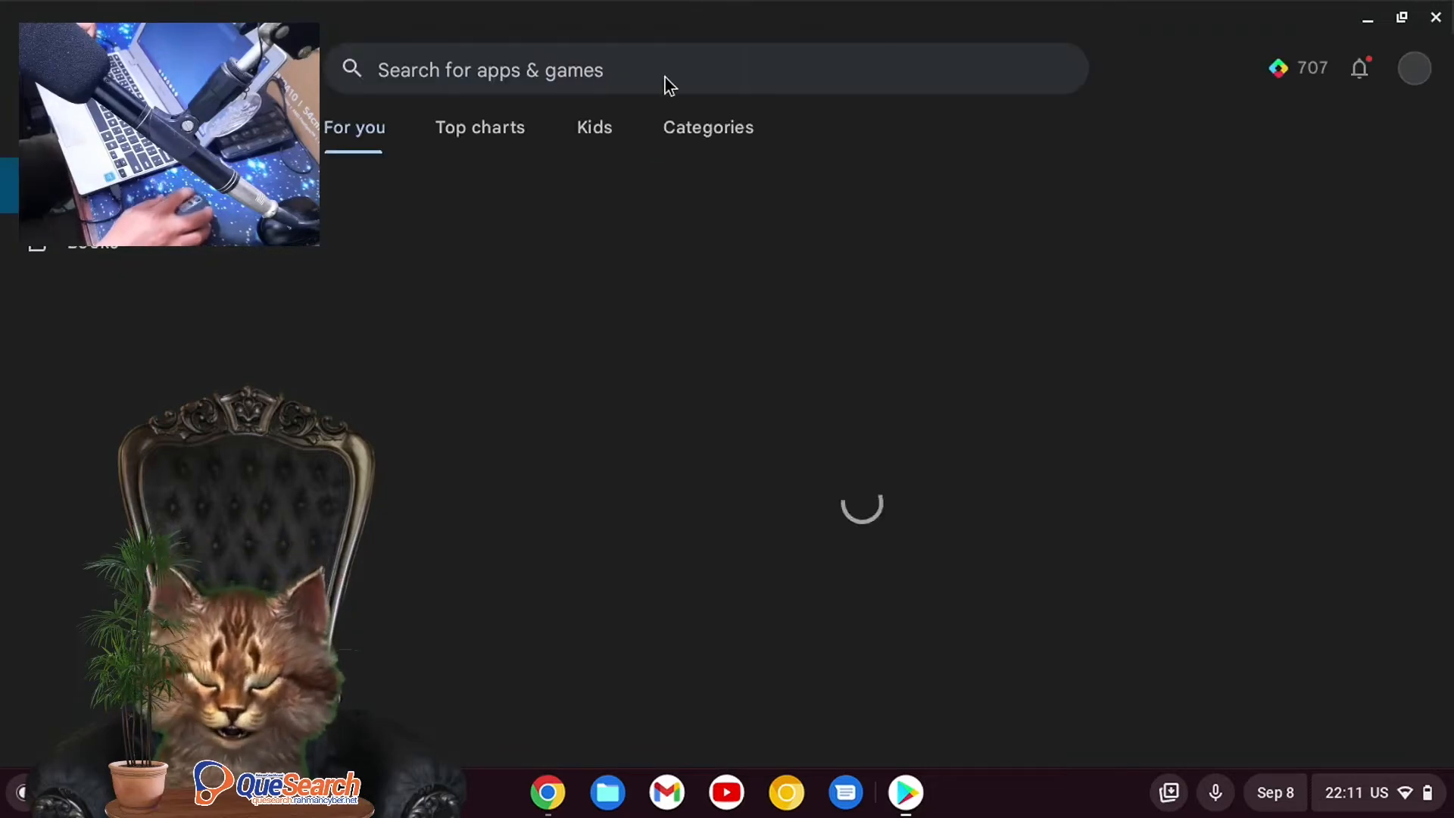
{"action": "left_click", "coordinate": [665, 67]}
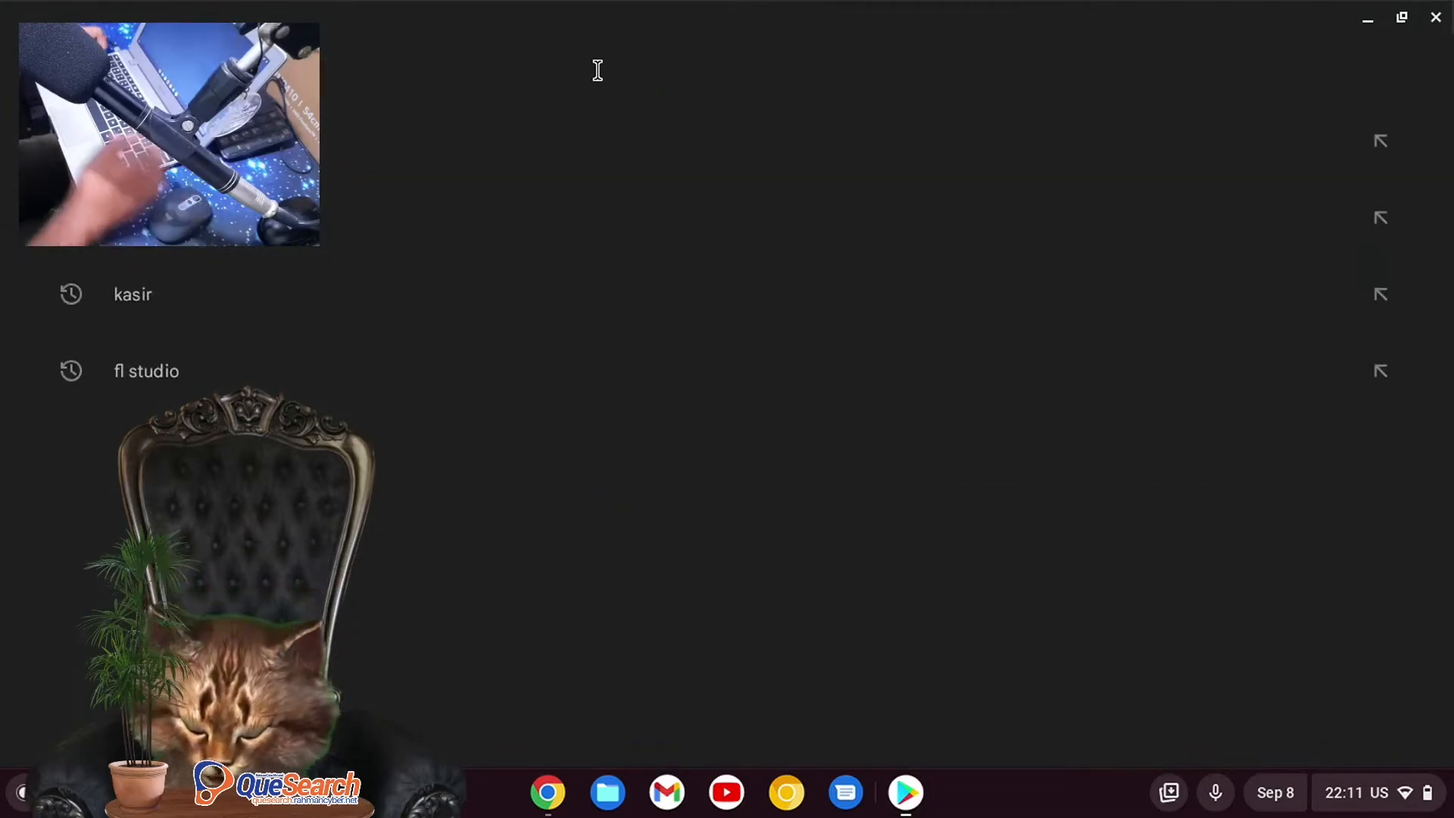
{"action": "type", "text": "light"}
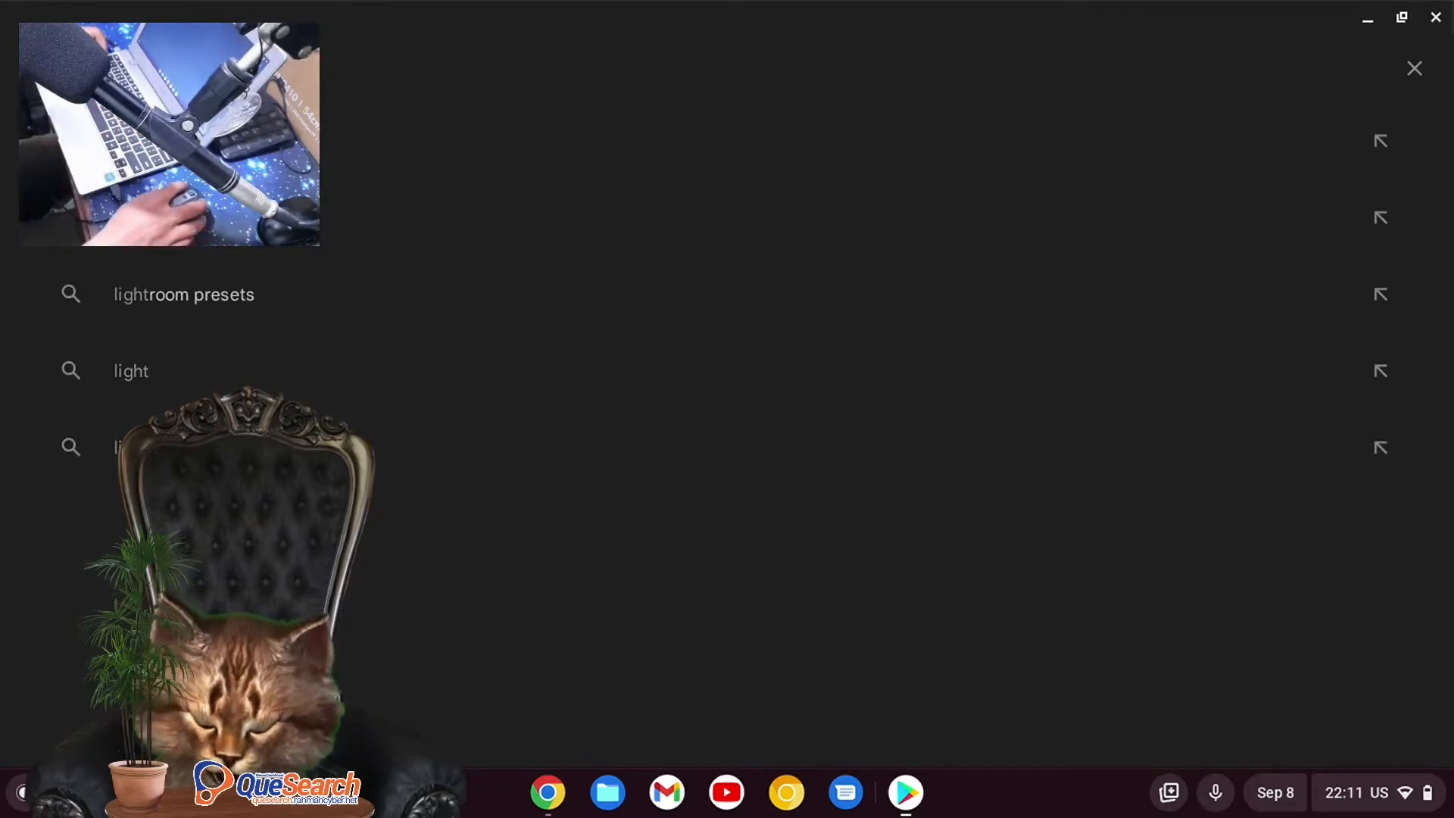
{"action": "key", "text": "Return"}
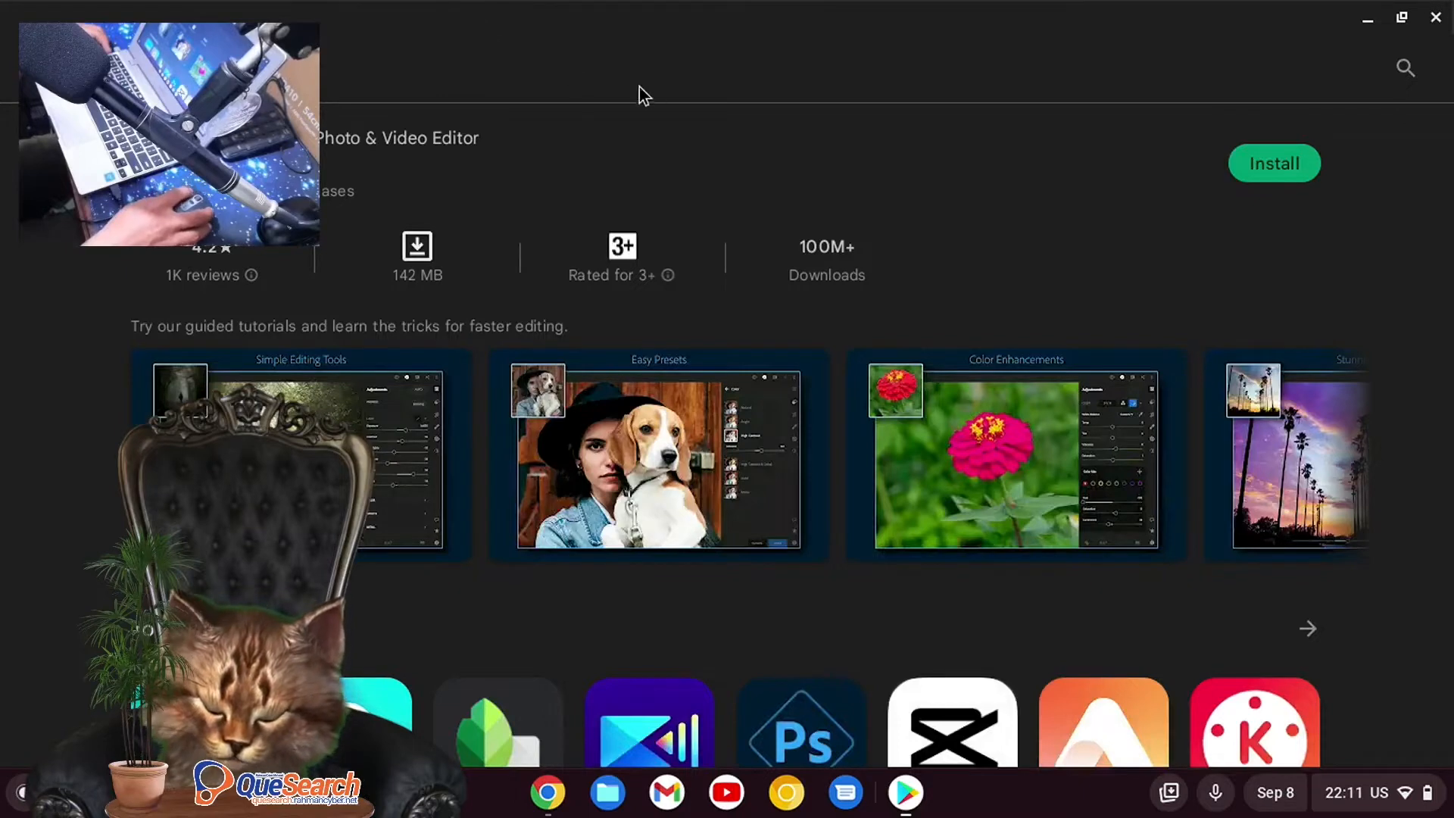
Step: Restore the Play Store window to a smaller size and move it near the middle of the desktop
{"action": "left_click", "coordinate": [1389, 18]}
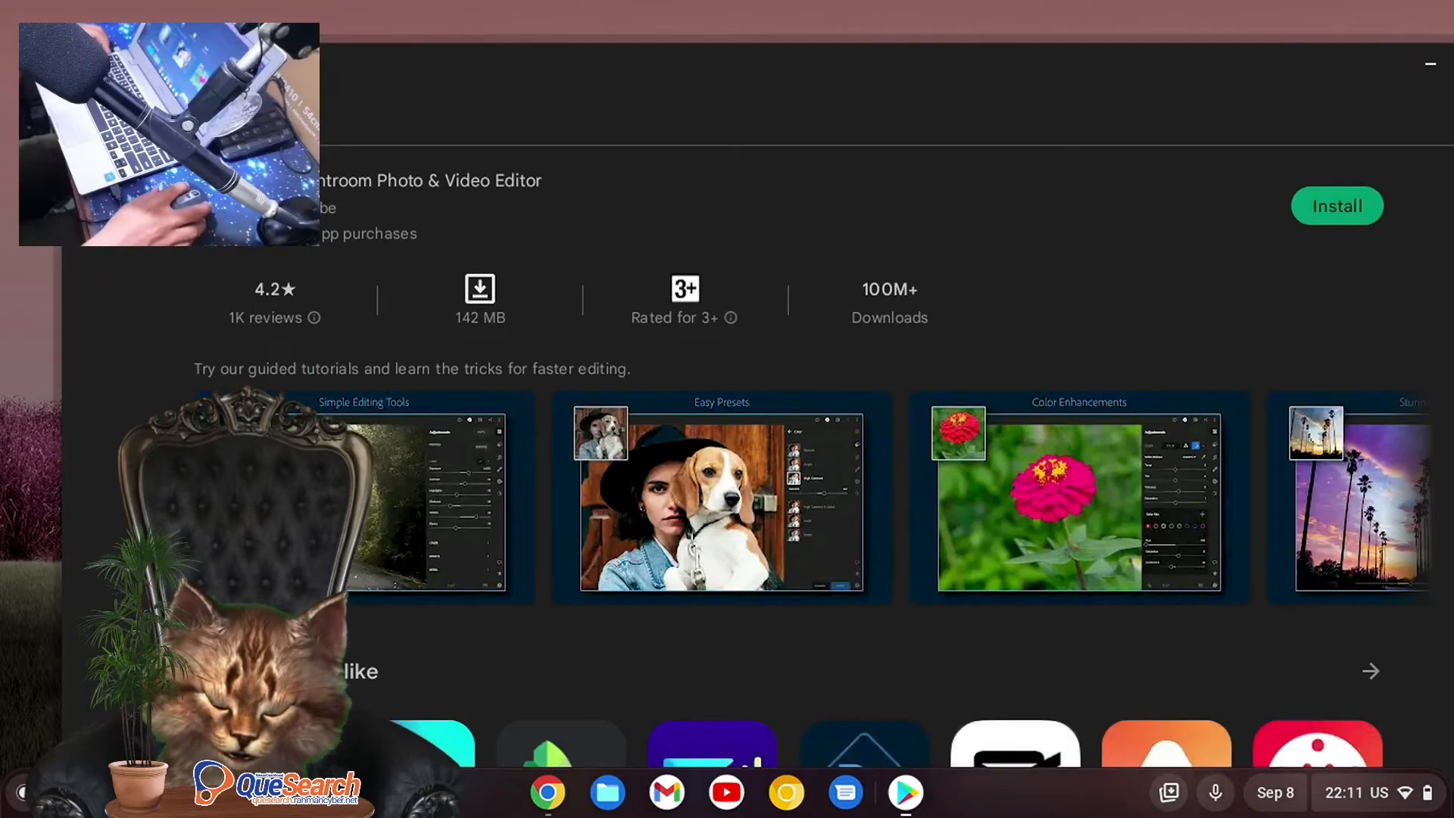
{"action": "left_click_drag", "start_coordinate": [202, 73], "coordinate": [789, 204]}
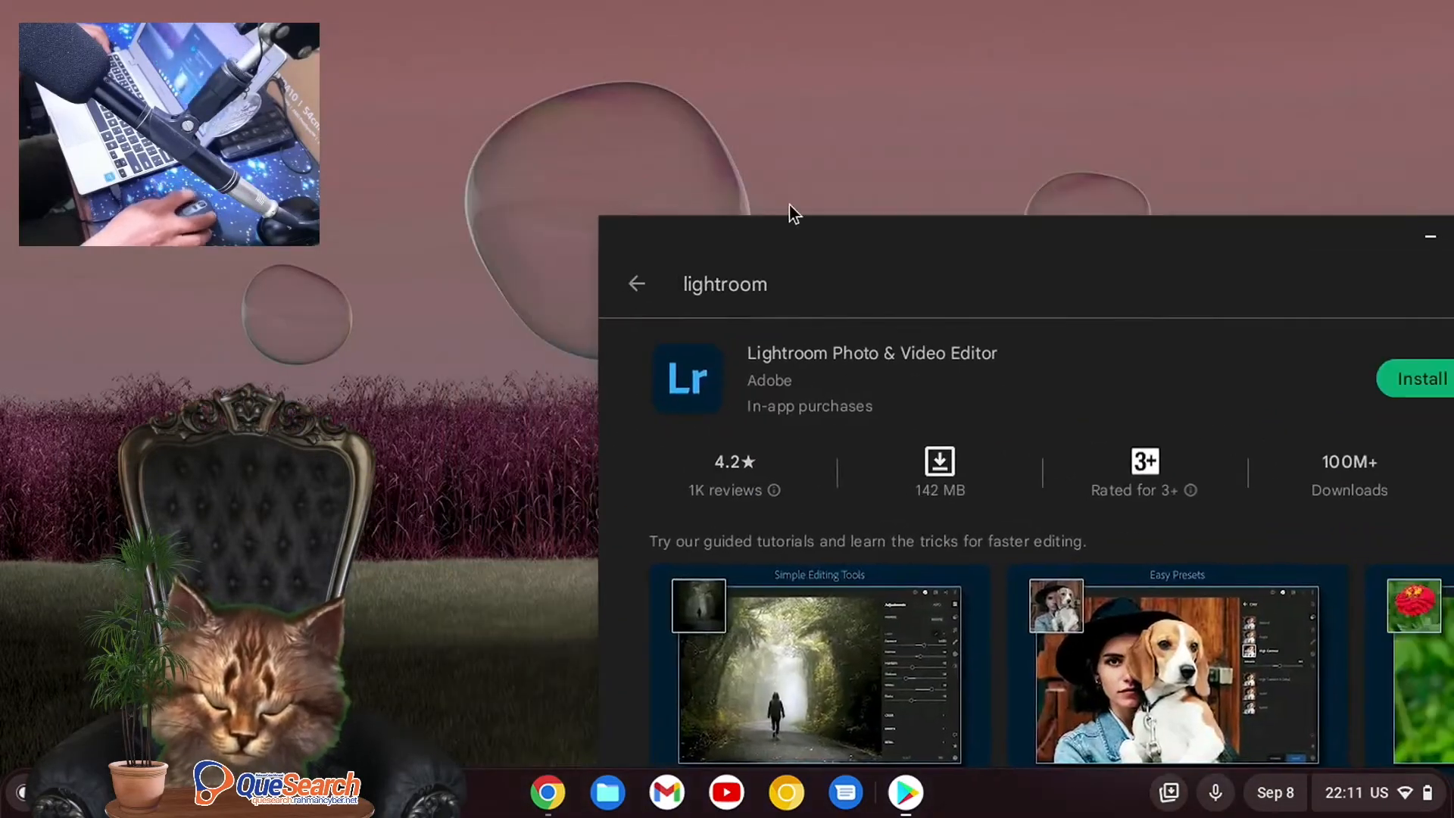
{"action": "left_click_drag", "start_coordinate": [865, 237], "coordinate": [650, 63]}
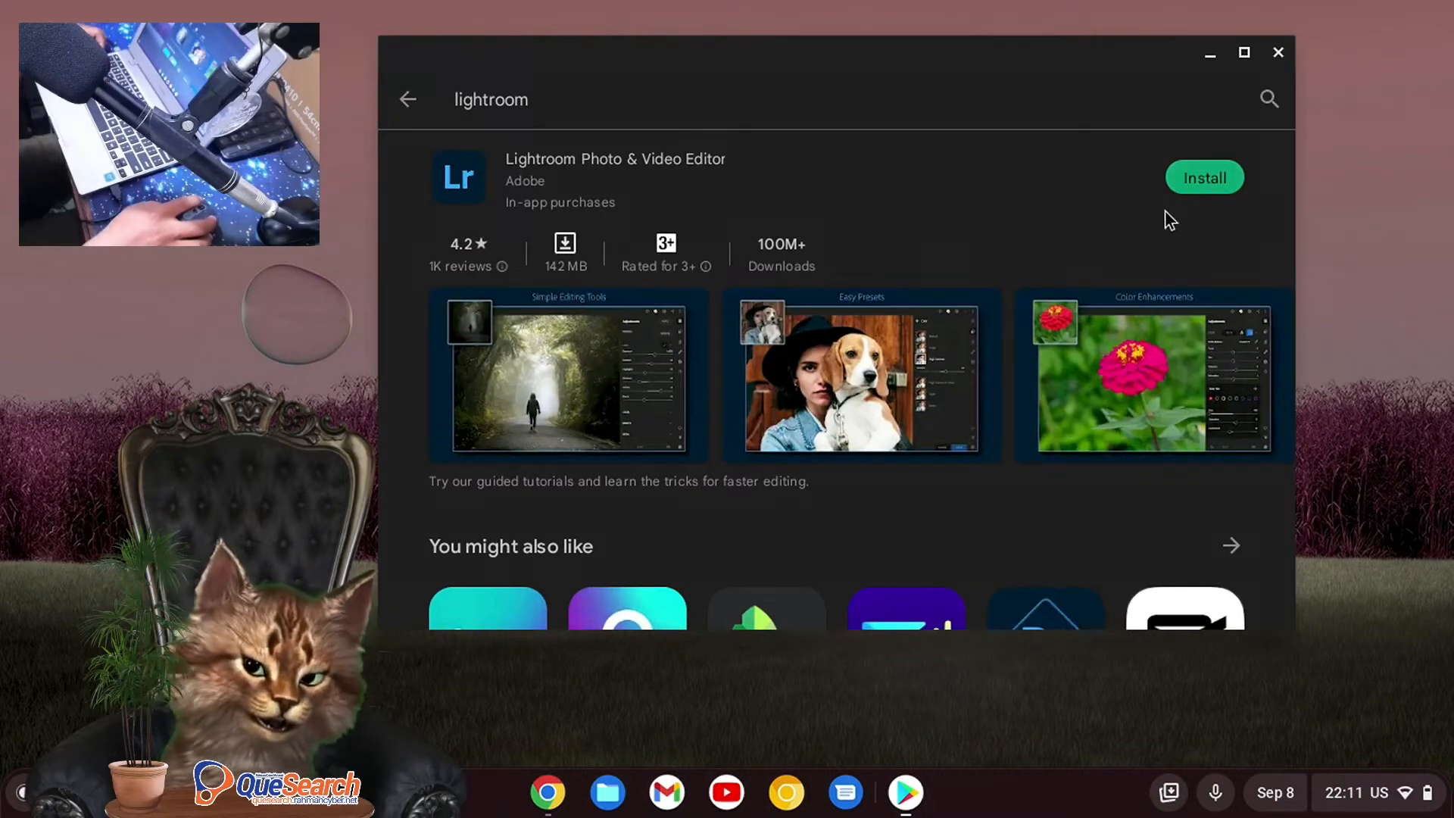
Step: Look over the Lightroom Photo & Video Editor listing and its suggested apps, and close the Play Store window
{"action": "scroll", "coordinate": [749, 421], "scroll_direction": "down", "scroll_amount": 3}
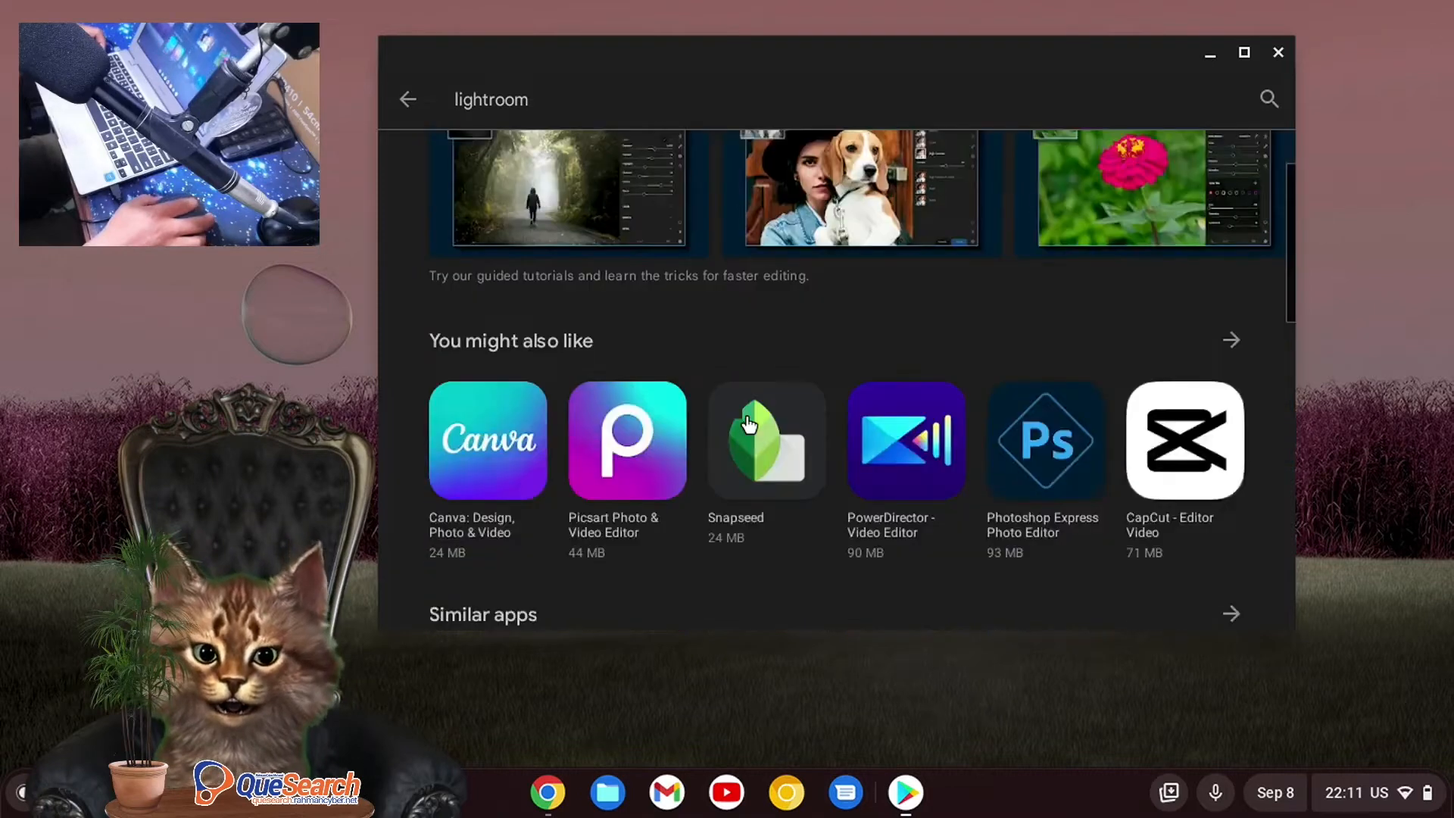
{"action": "scroll", "coordinate": [750, 420], "scroll_direction": "up", "scroll_amount": 3}
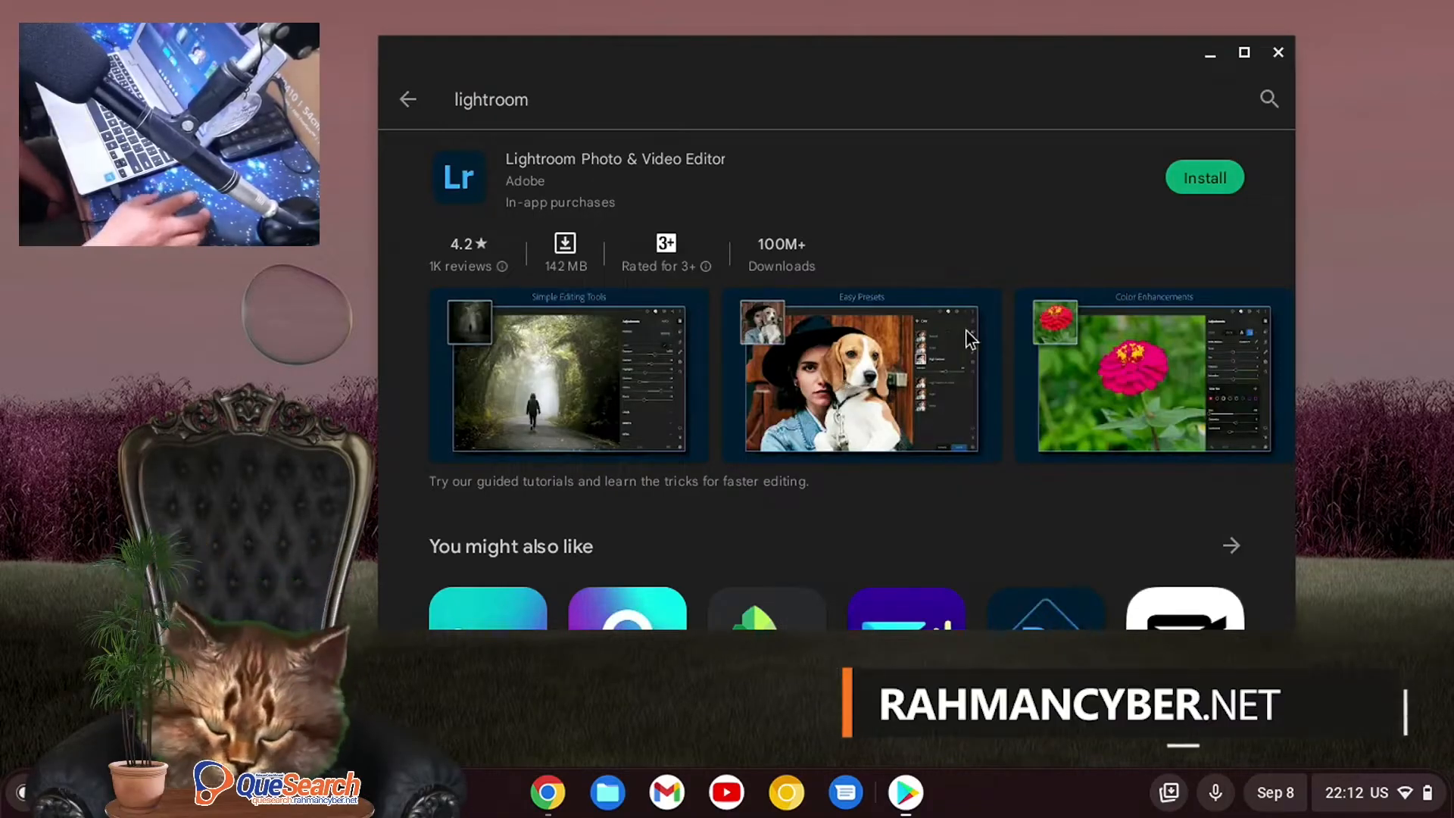
{"action": "scroll", "coordinate": [853, 325], "scroll_direction": "down", "scroll_amount": 1}
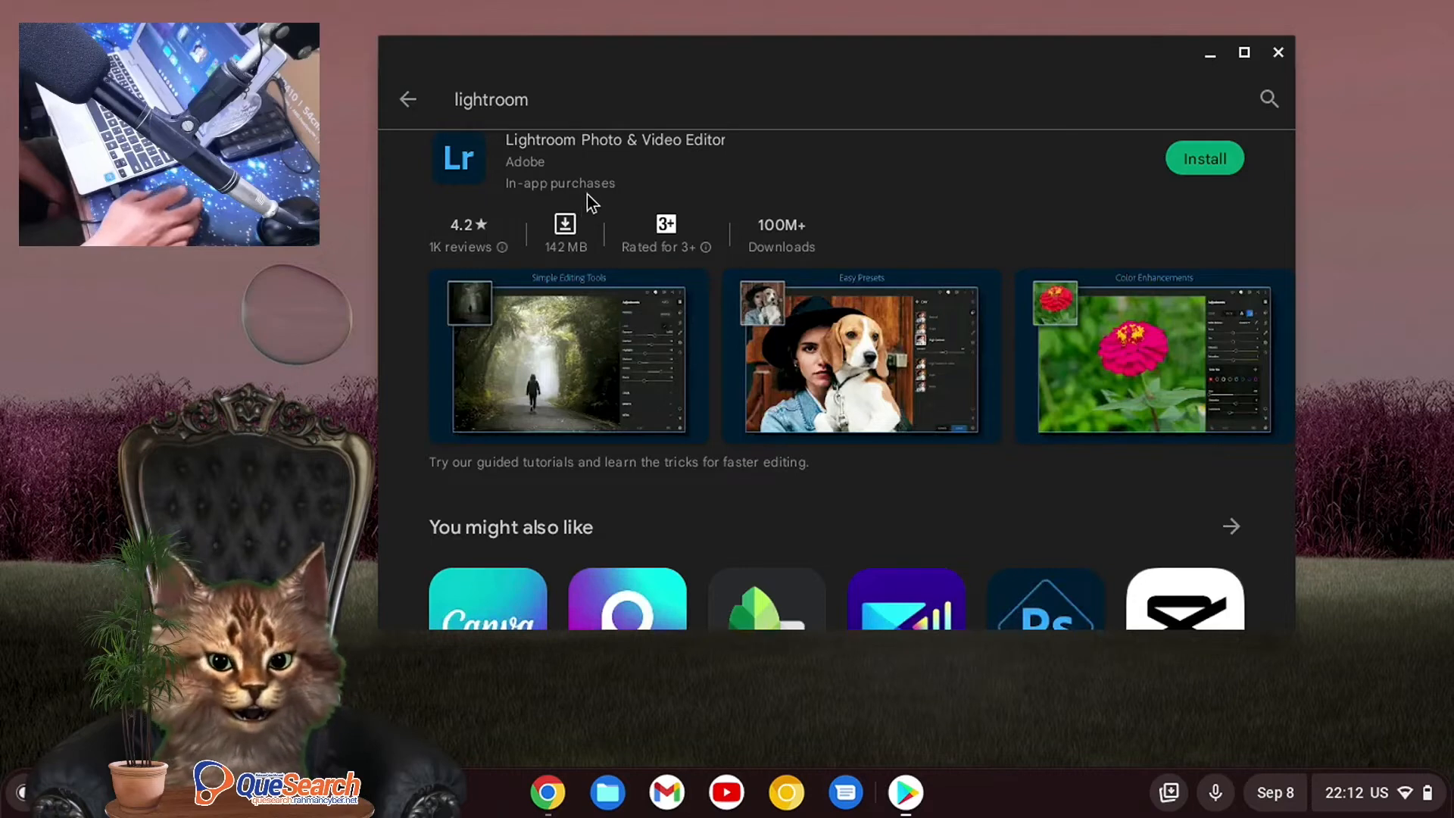
{"action": "scroll", "coordinate": [603, 203], "scroll_direction": "up", "scroll_amount": 1}
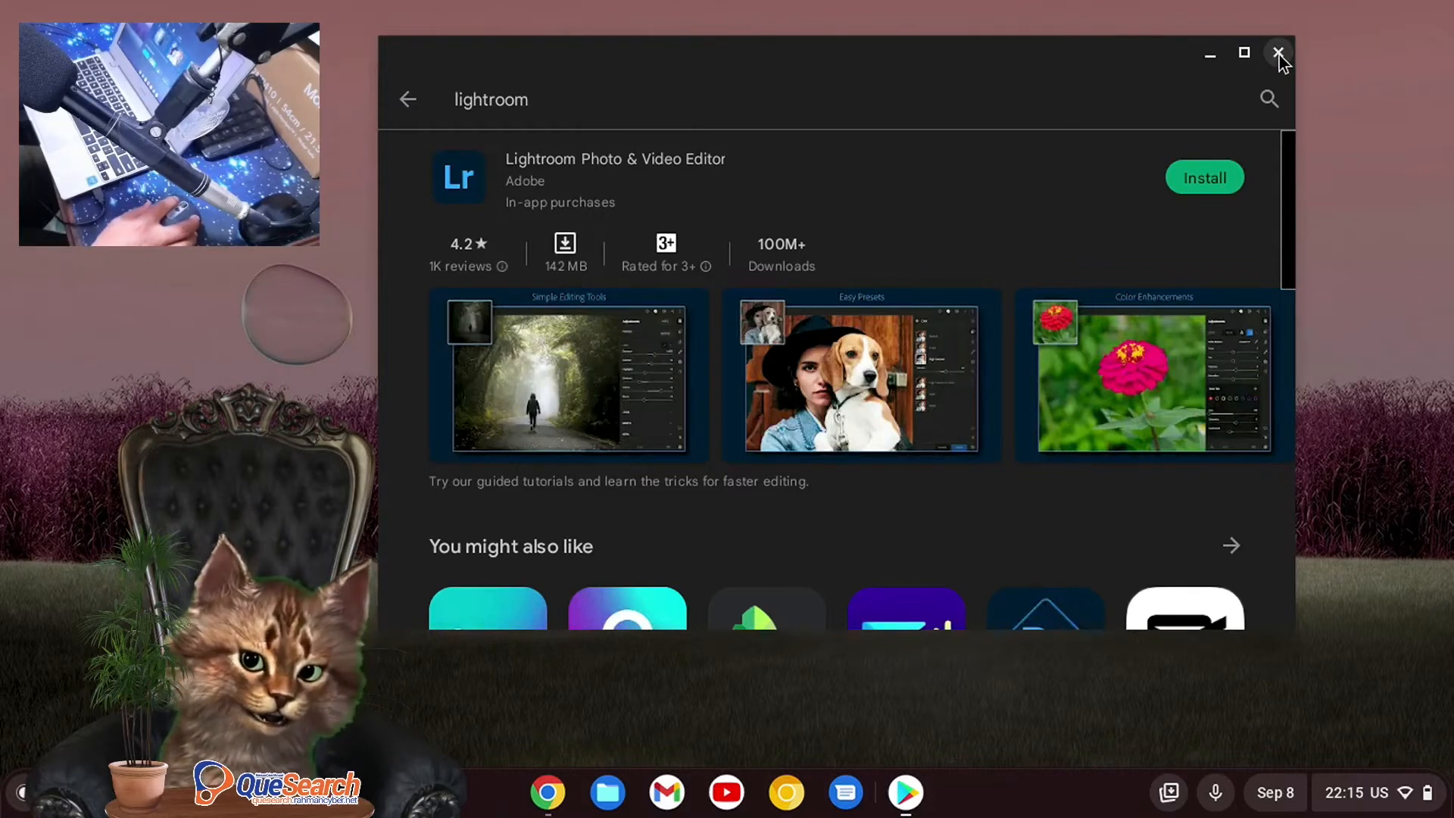
{"action": "left_click", "coordinate": [1279, 53]}
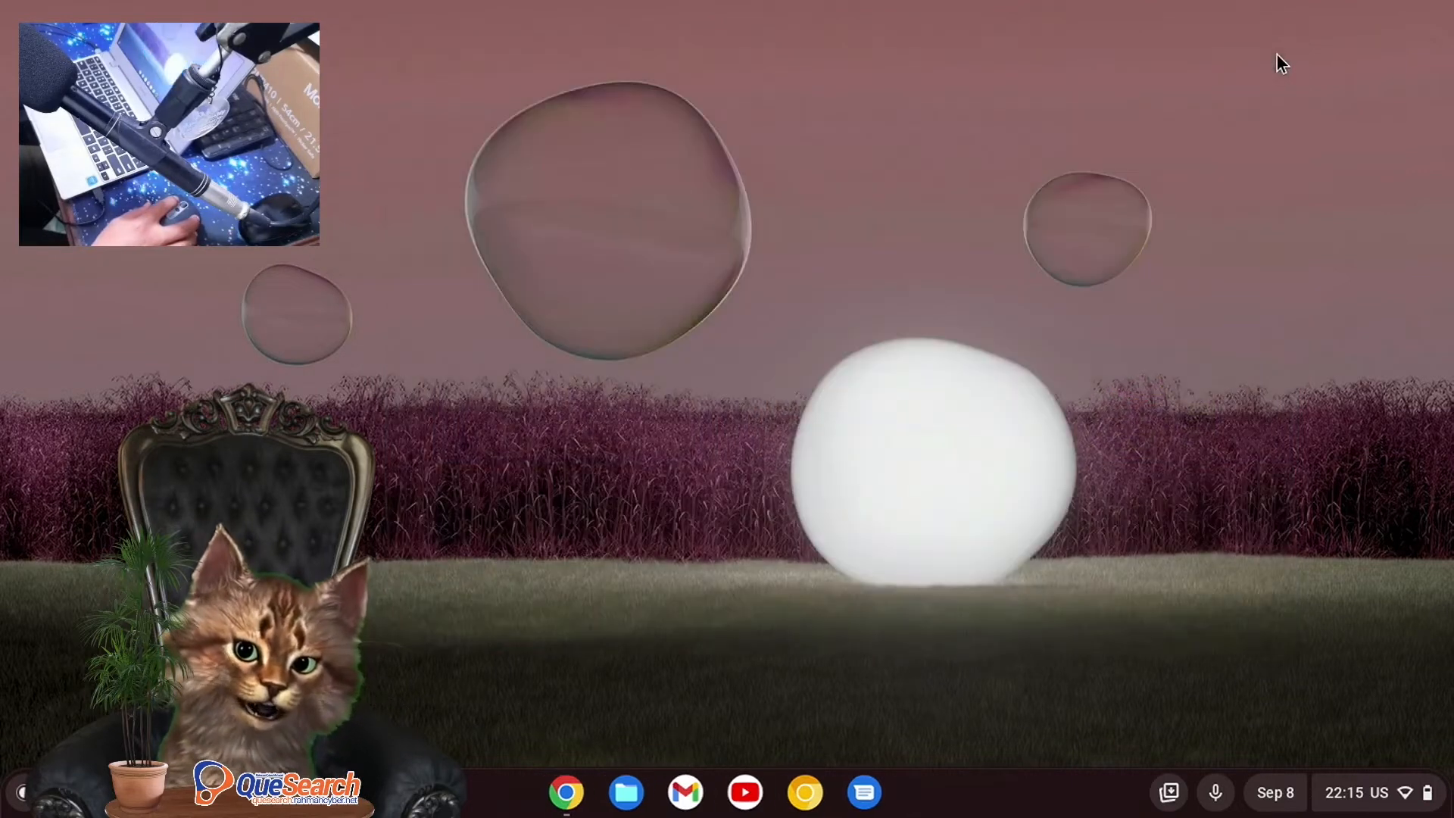
Step: View the installed programs in the launcher's Linux apps folder and close the folder
{"action": "left_click", "coordinate": [22, 792]}
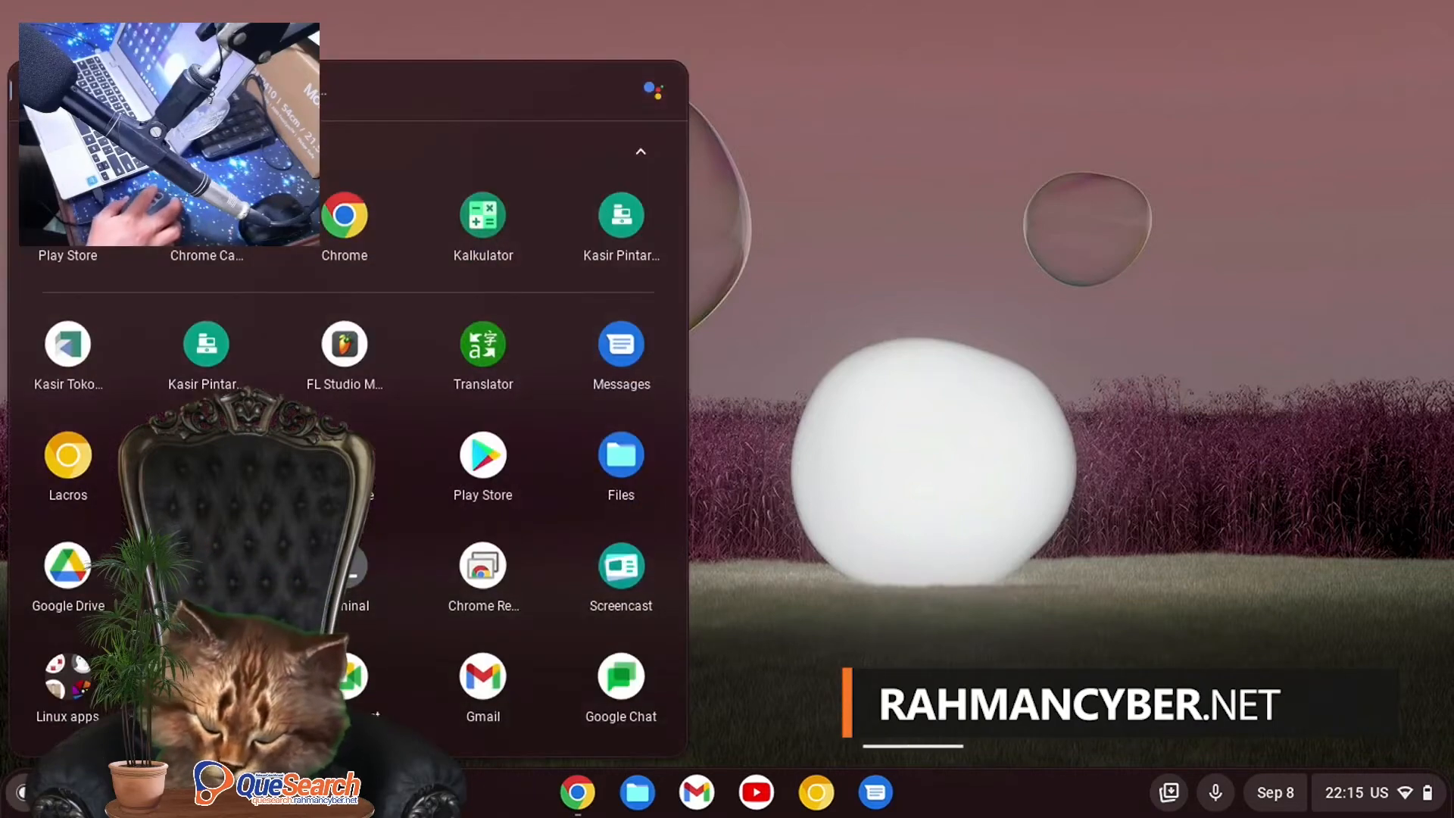
{"action": "left_click", "coordinate": [68, 680]}
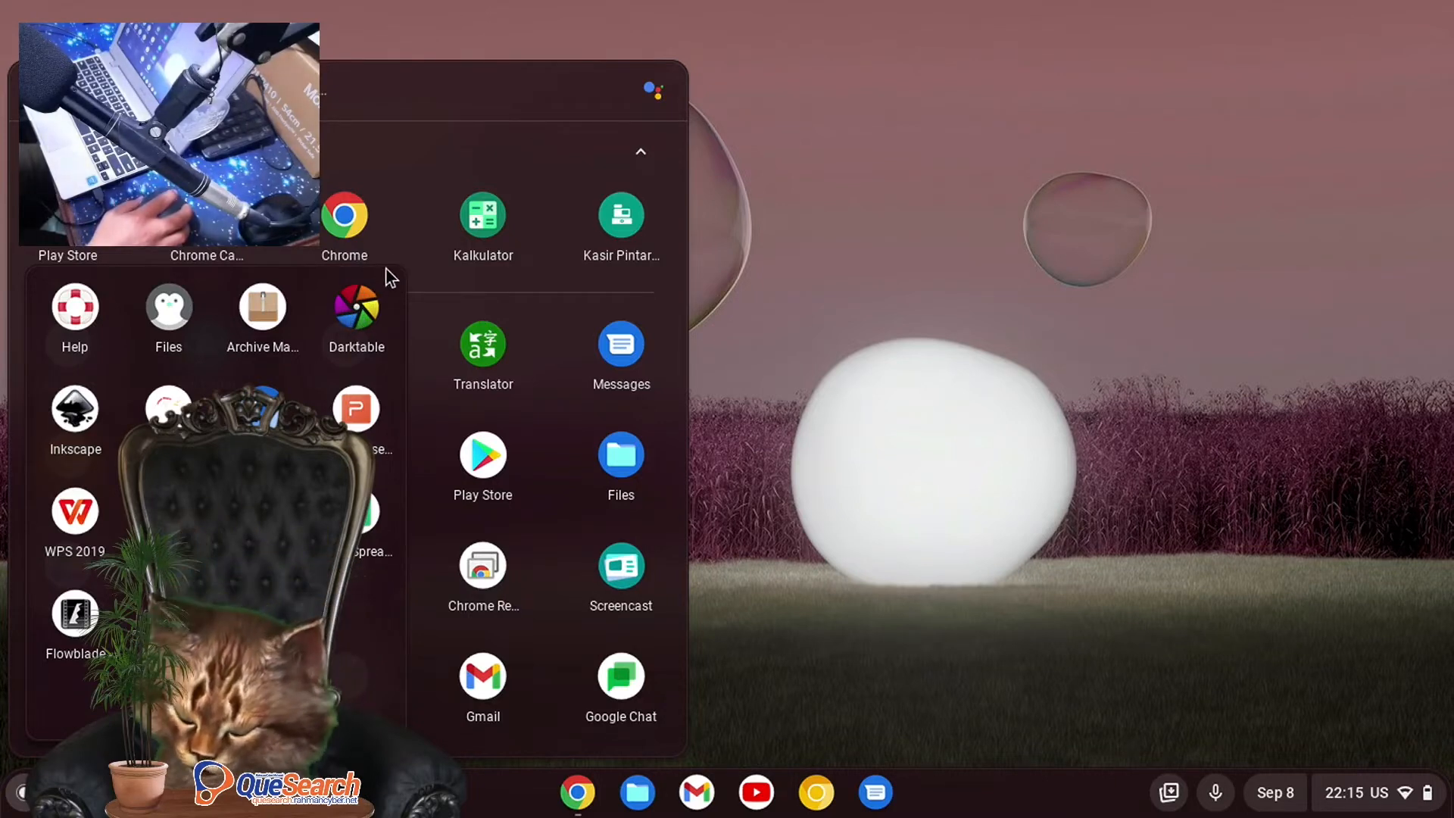
{"action": "left_click", "coordinate": [508, 153]}
Step: Start a Terminal session in the penguin Linux container and move its window clear of the overlay
{"action": "scroll", "coordinate": [470, 375], "scroll_direction": "down", "scroll_amount": 2}
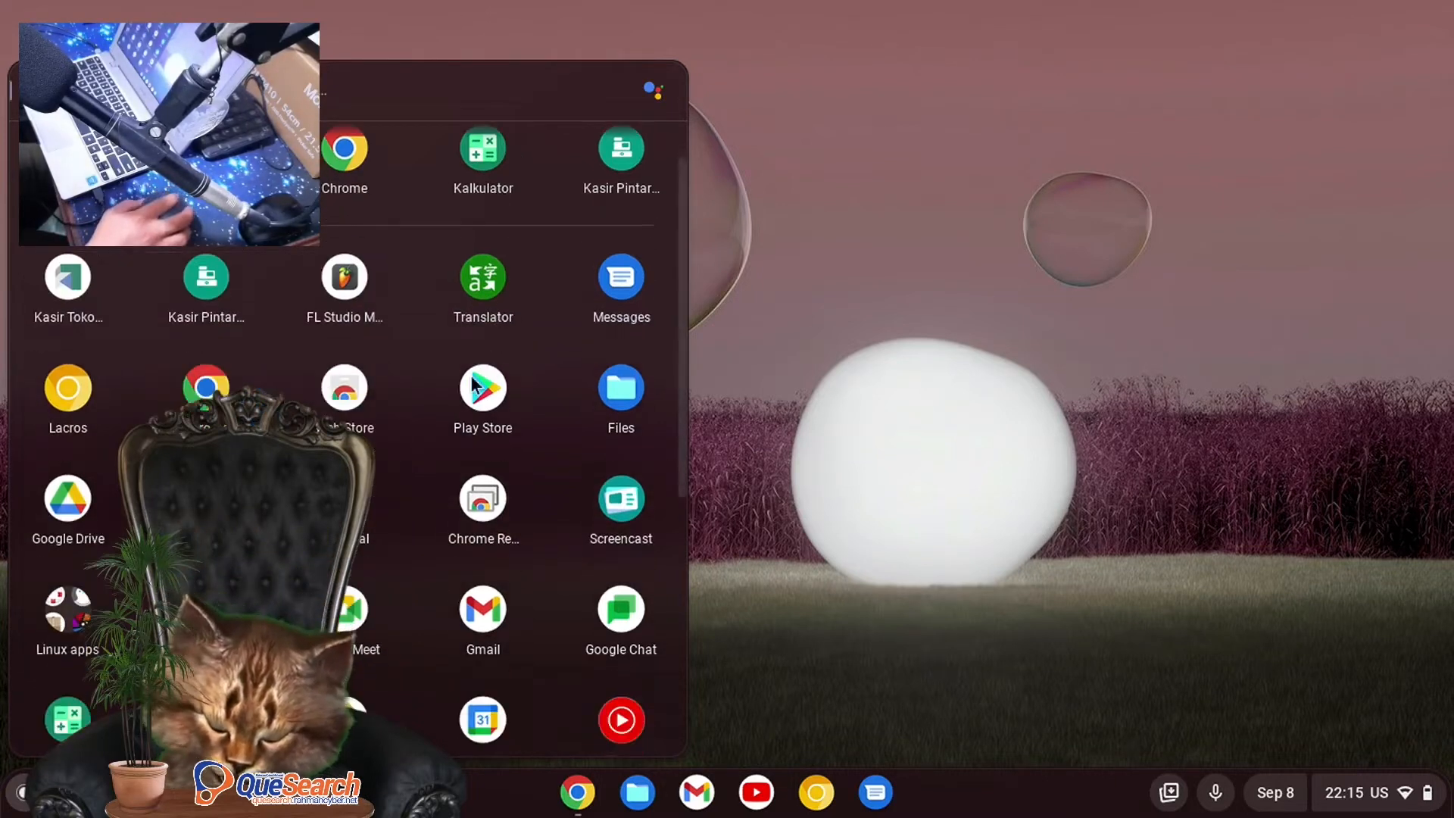
{"action": "left_click", "coordinate": [344, 498]}
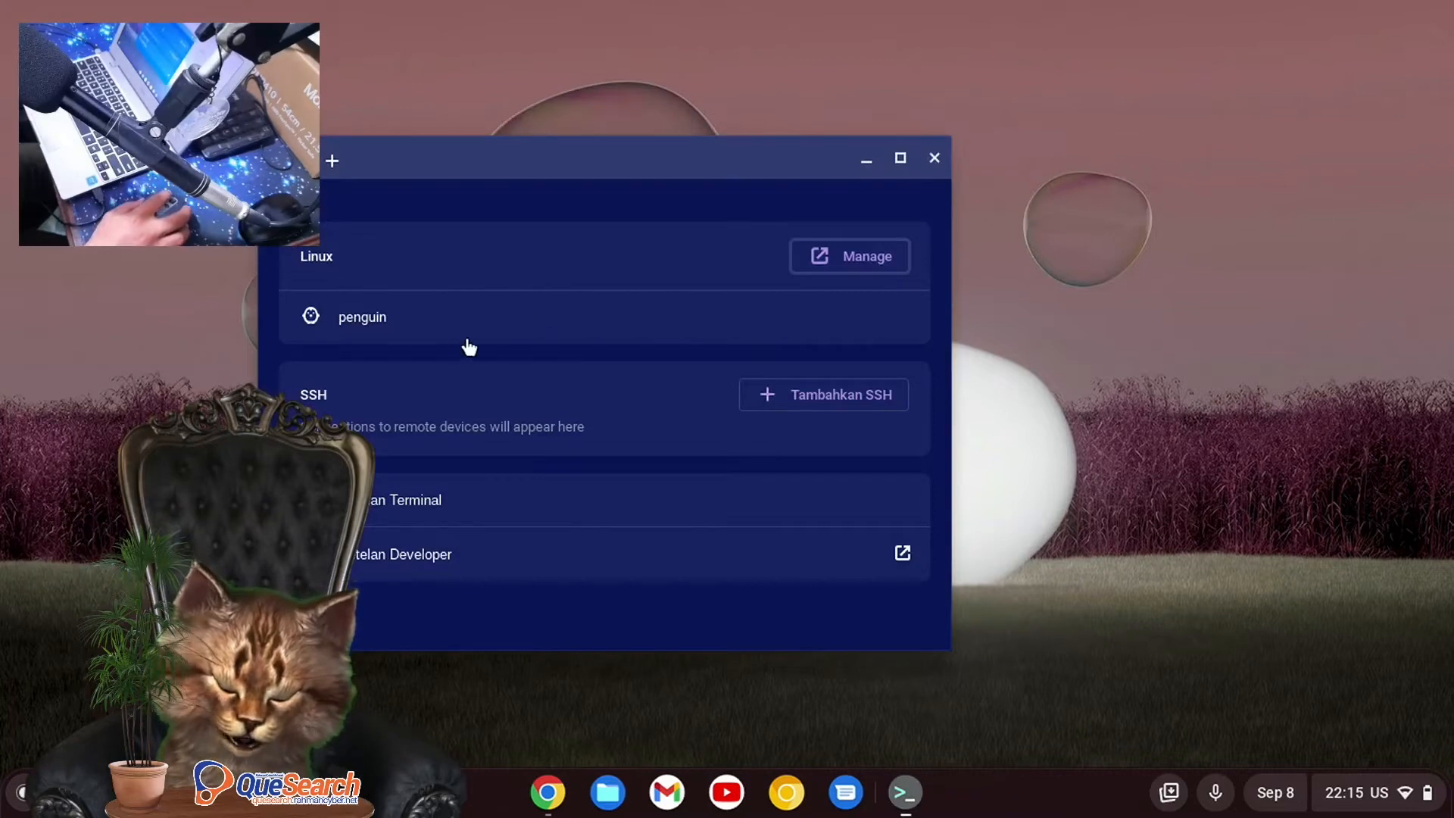
{"action": "left_click", "coordinate": [408, 320]}
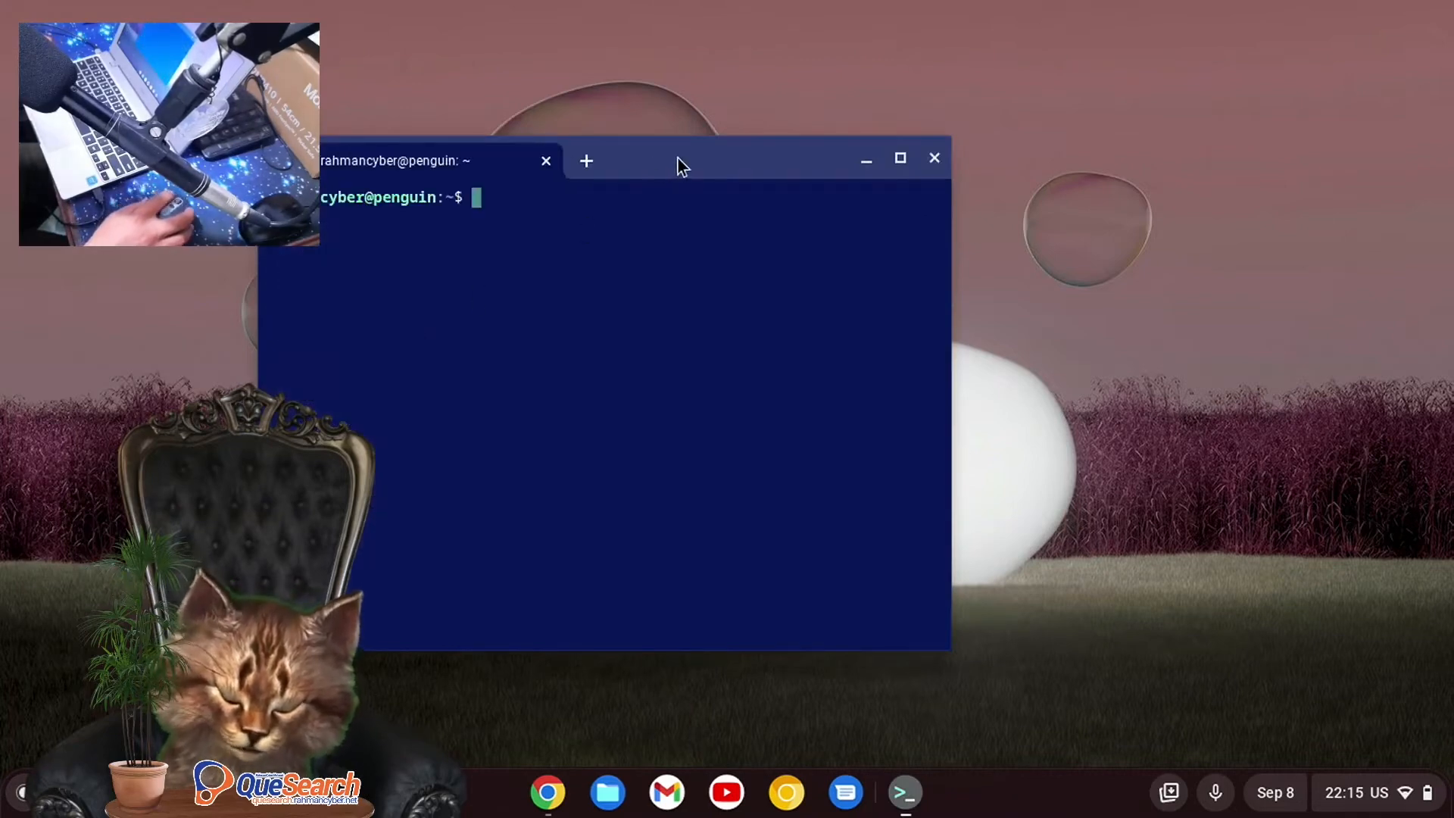
{"action": "left_click_drag", "start_coordinate": [677, 156], "coordinate": [776, 141]}
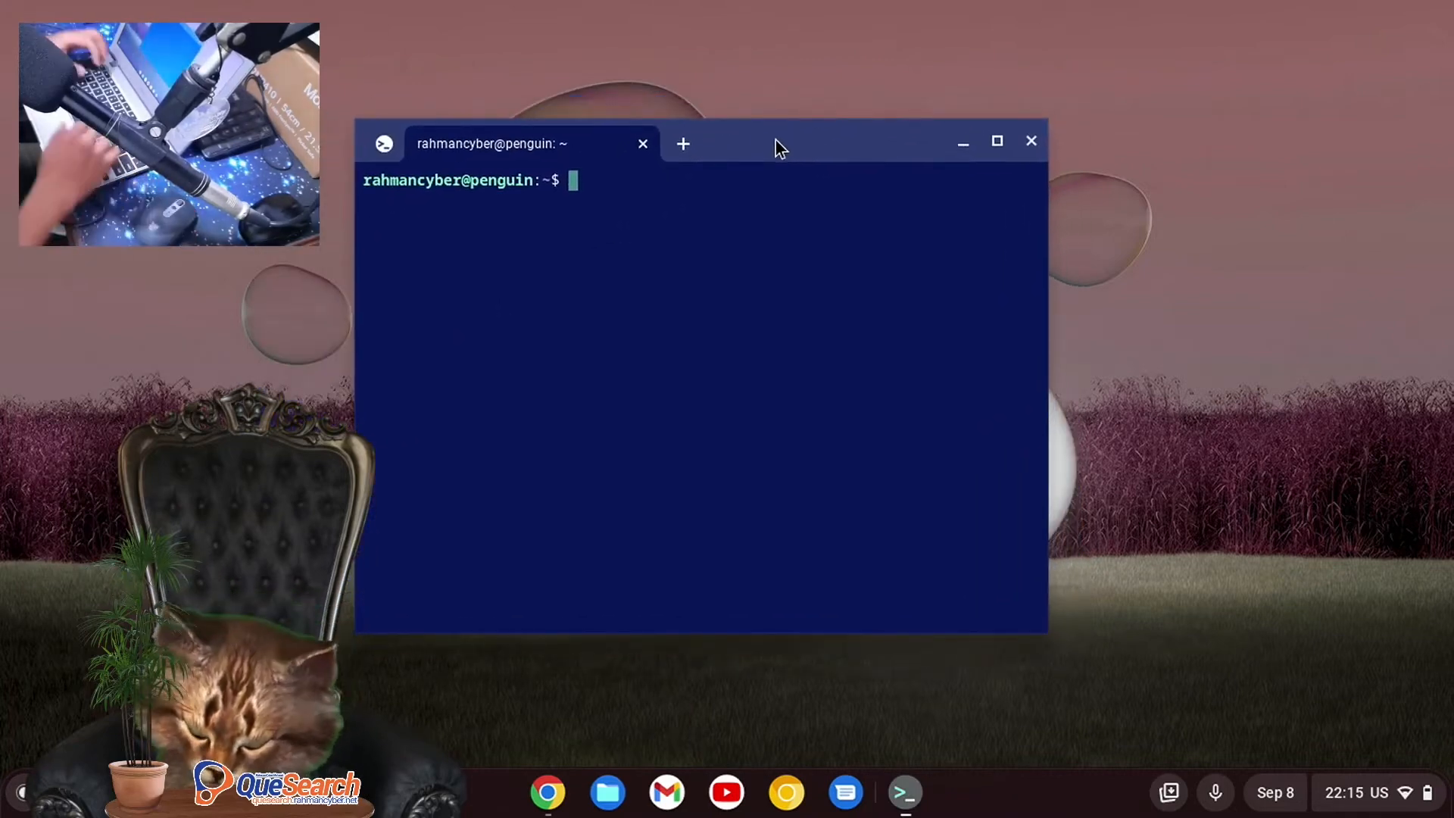
Step: Install darktable by running the command sudo apt install darktable
{"action": "type", "text": "sudo ap"}
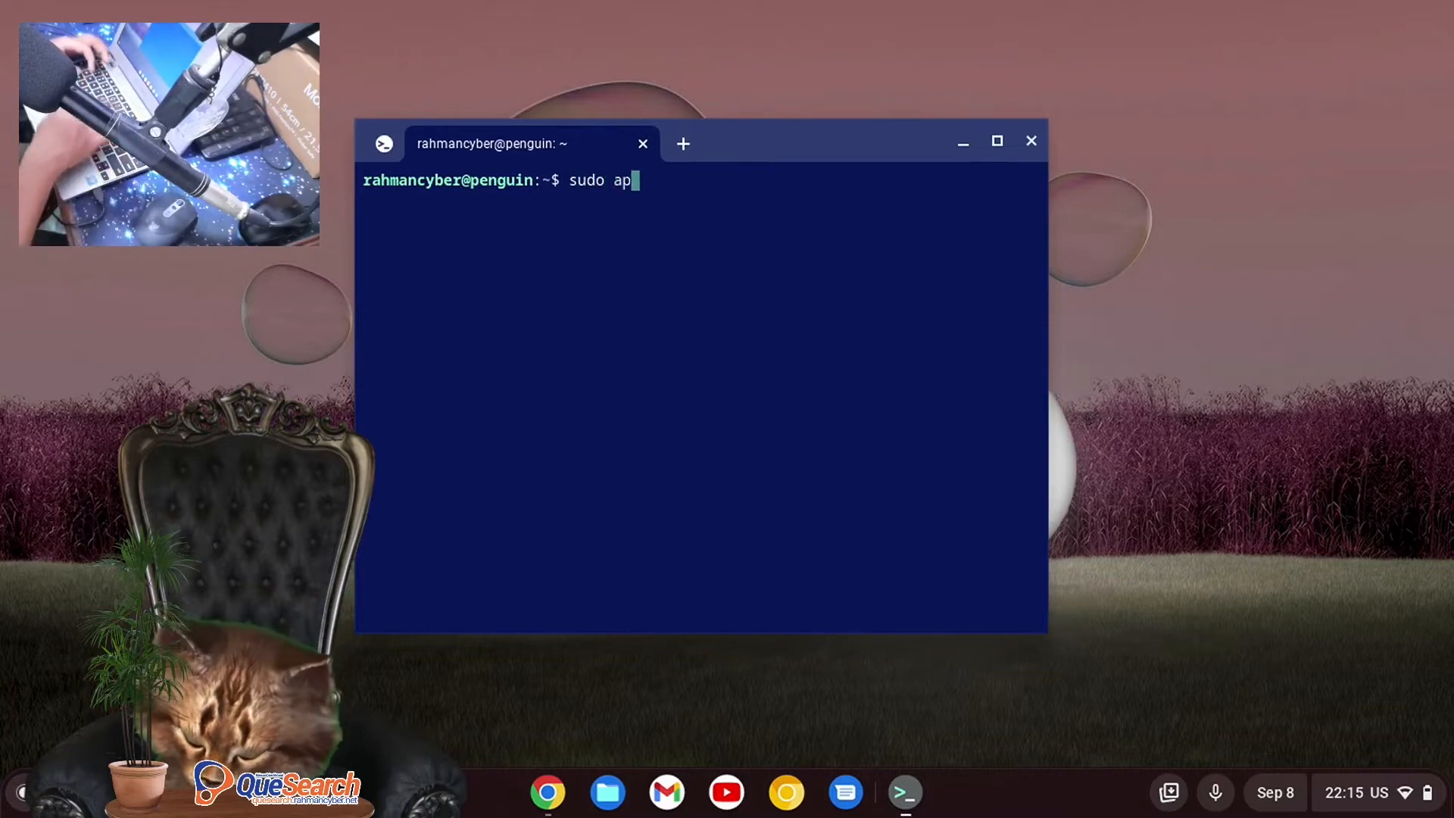
{"action": "type", "text": "t insta"}
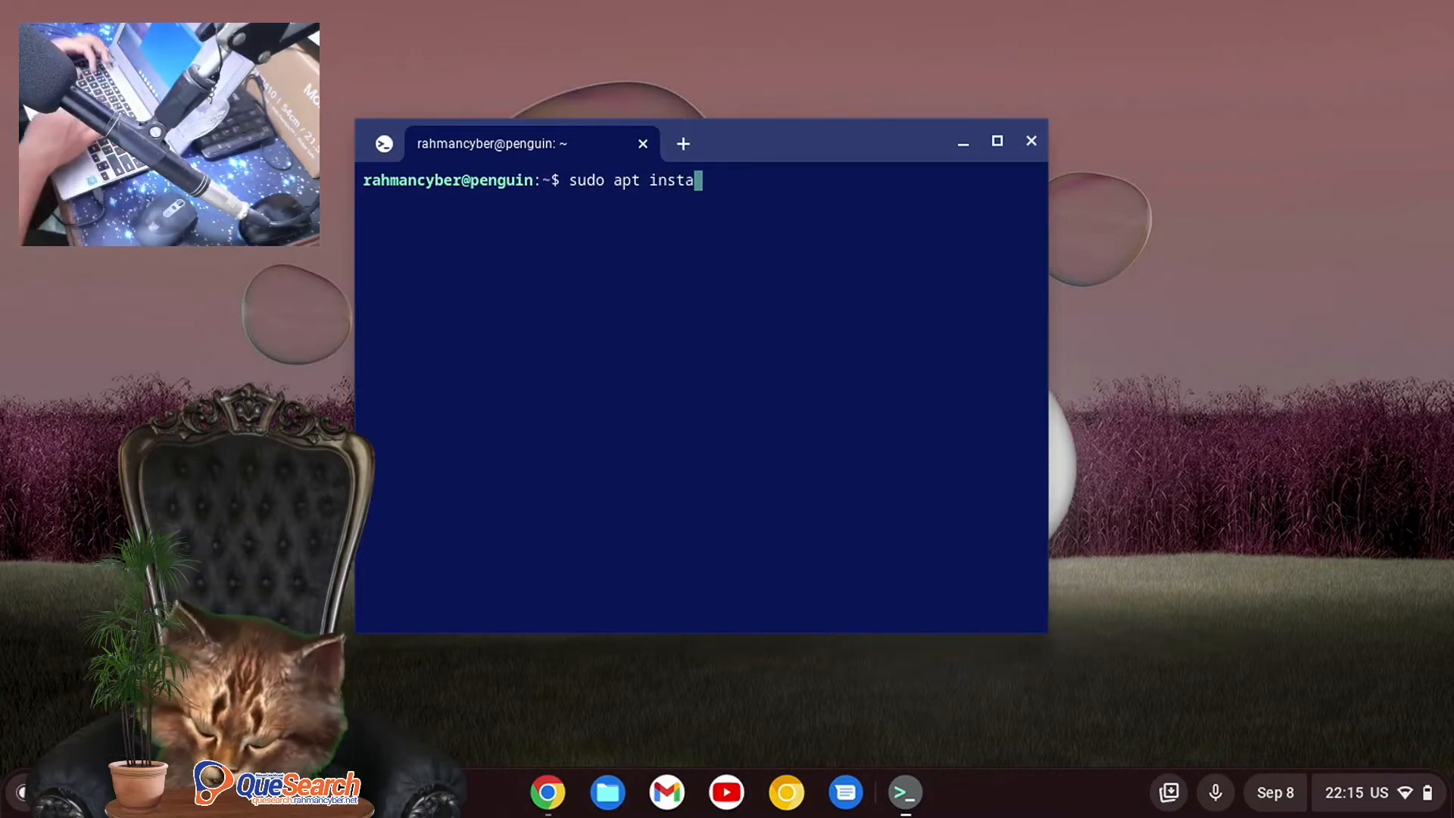
{"action": "type", "text": "ll darkt"}
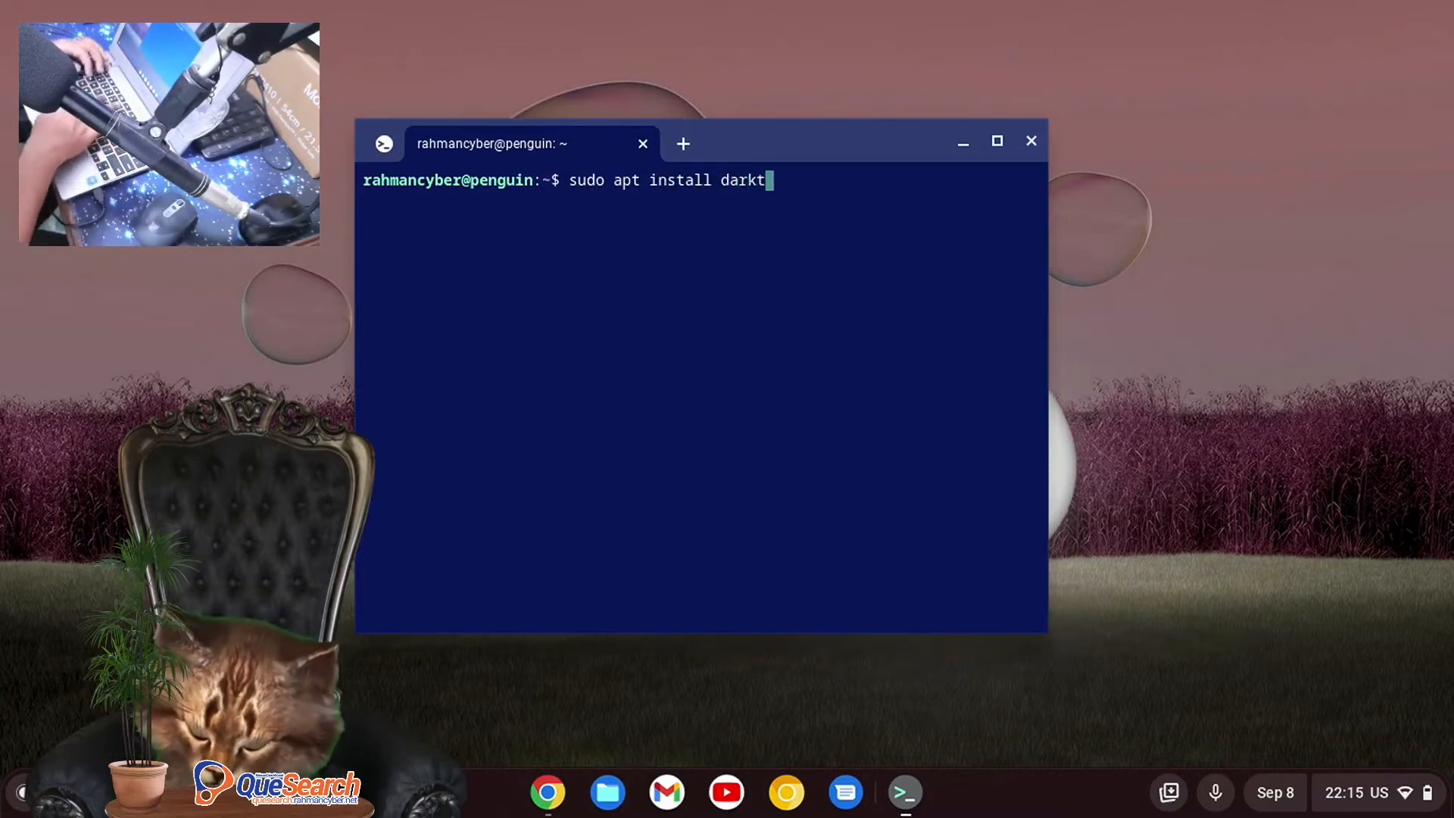
{"action": "type", "text": "able"}
{"action": "key", "text": "Return"}
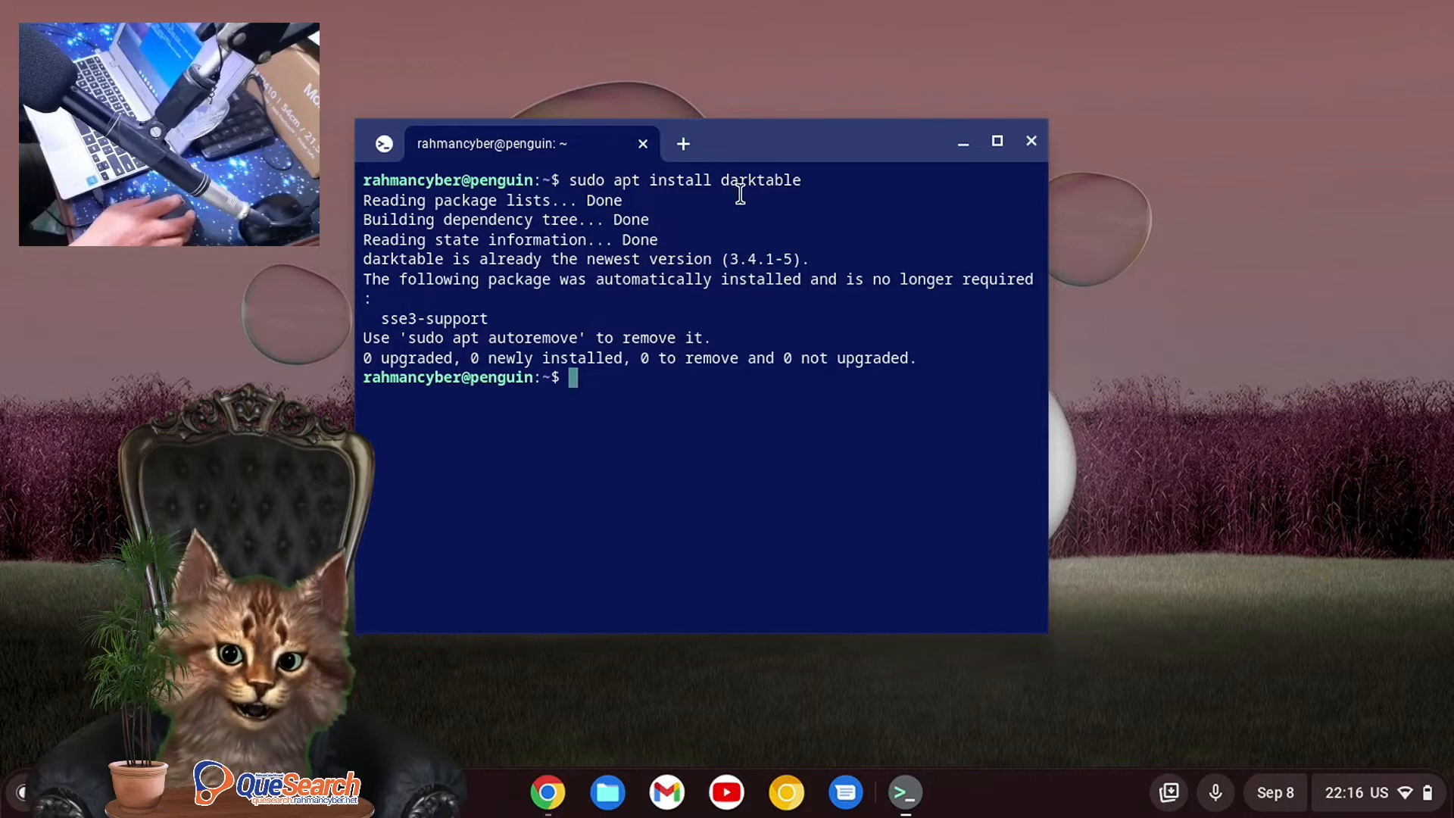
Step: Highlight the darktable package name and the install output for review, and close the Terminal, confirming to leave the app
{"action": "left_click_drag", "start_coordinate": [721, 180], "coordinate": [823, 179]}
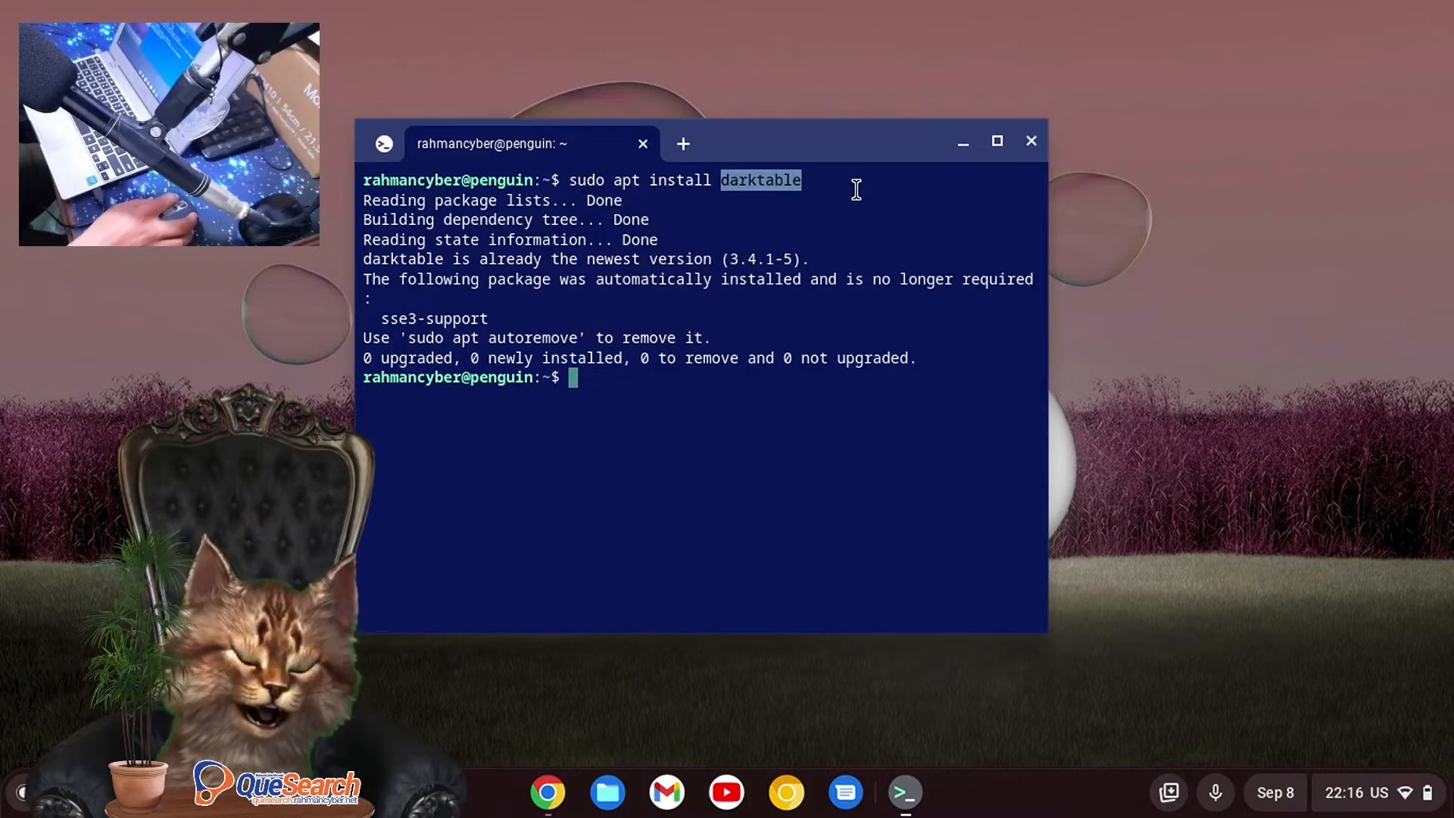
{"action": "left_click_drag", "start_coordinate": [856, 189], "coordinate": [790, 307]}
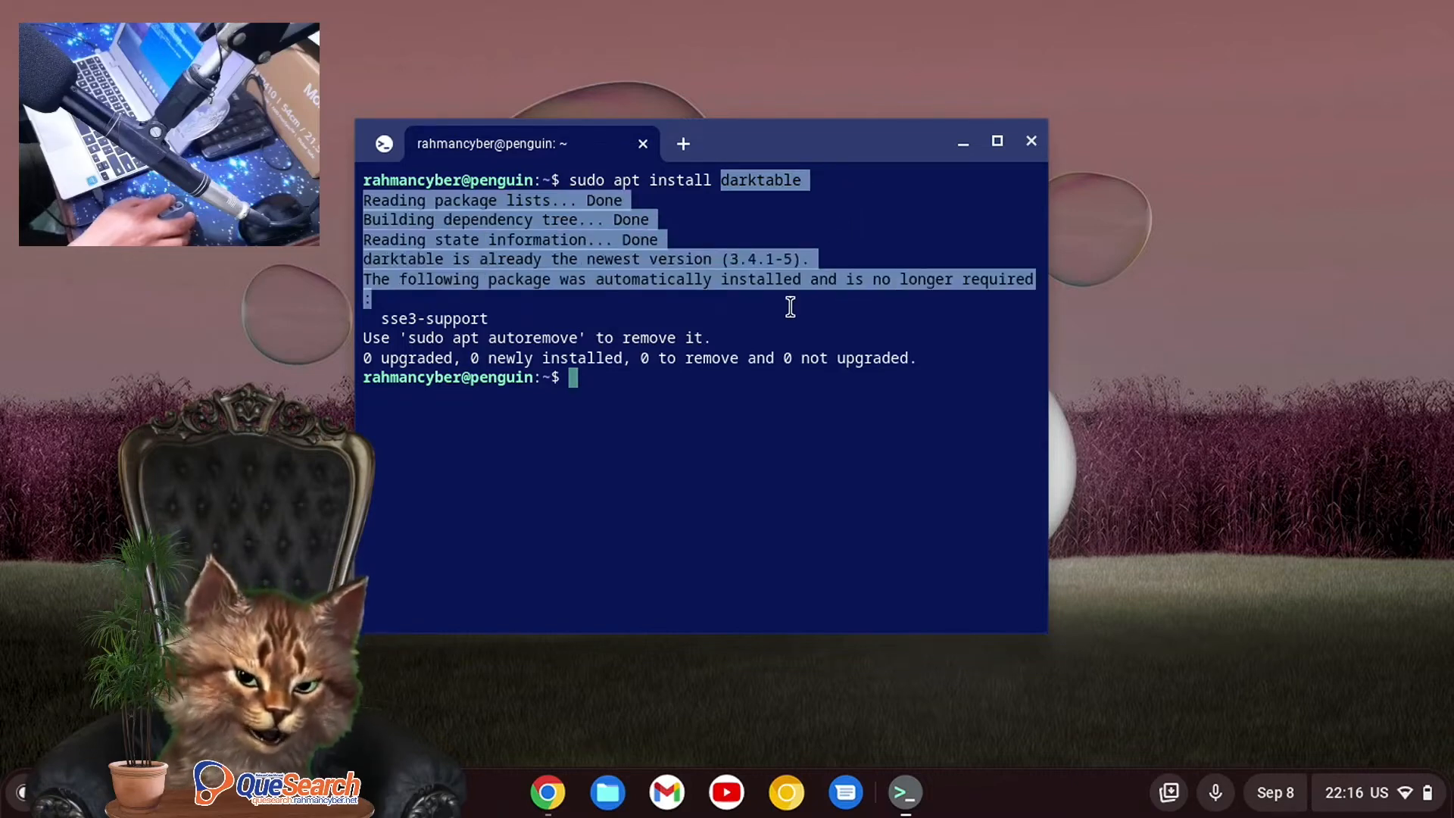
{"action": "left_click_drag", "start_coordinate": [790, 307], "coordinate": [959, 337]}
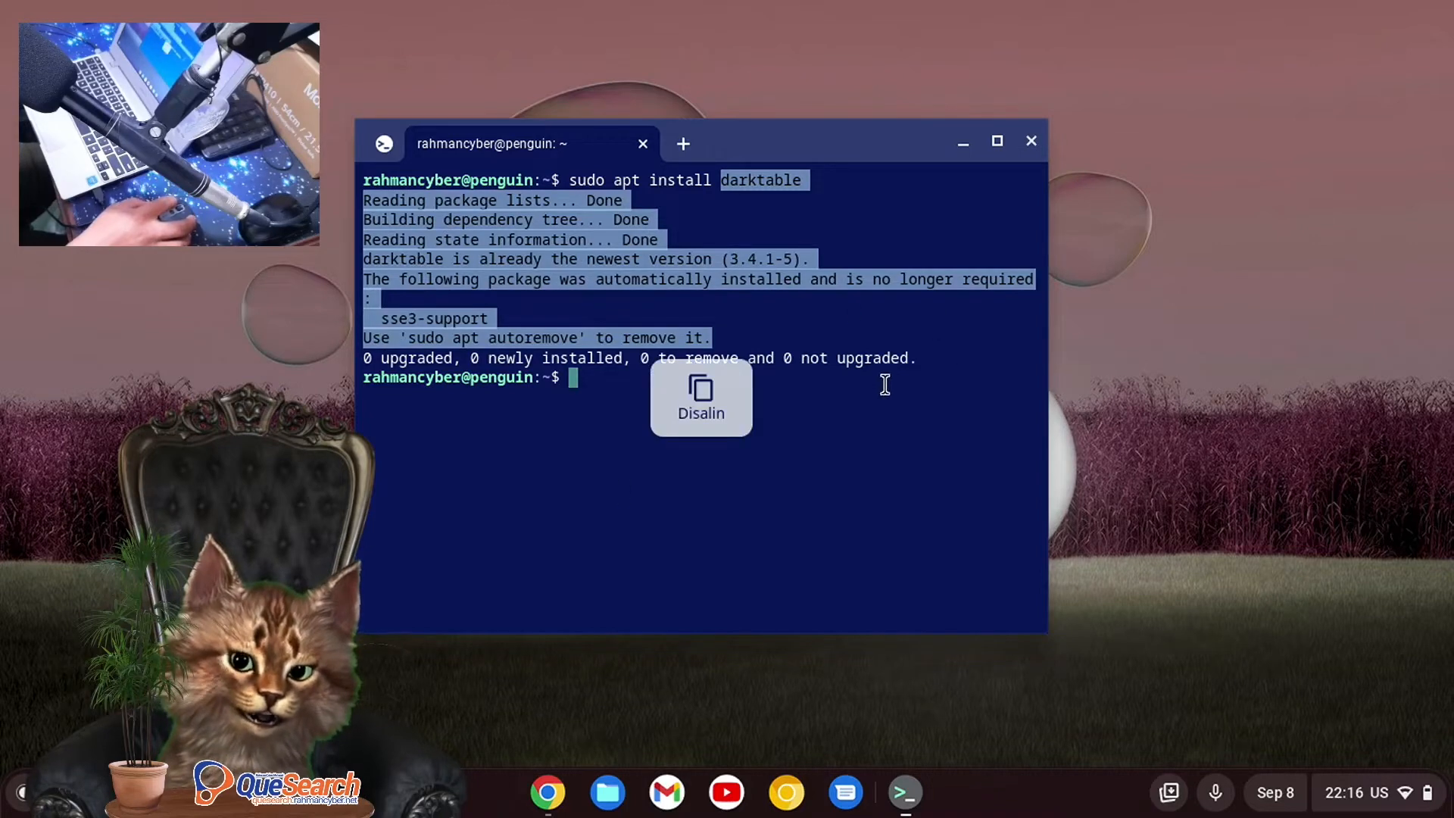
{"action": "left_click", "coordinate": [575, 462]}
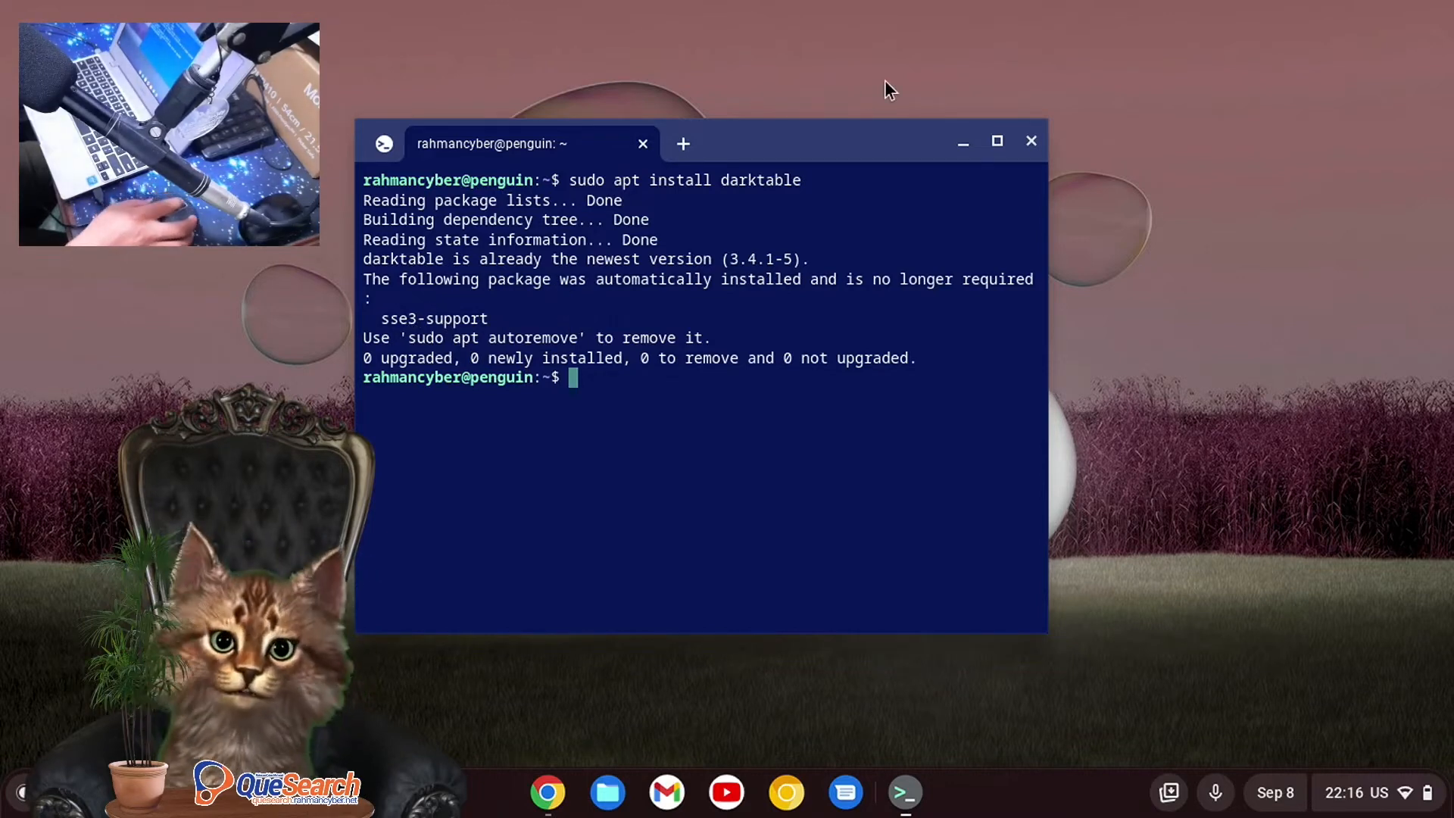
{"action": "left_click", "coordinate": [1032, 141]}
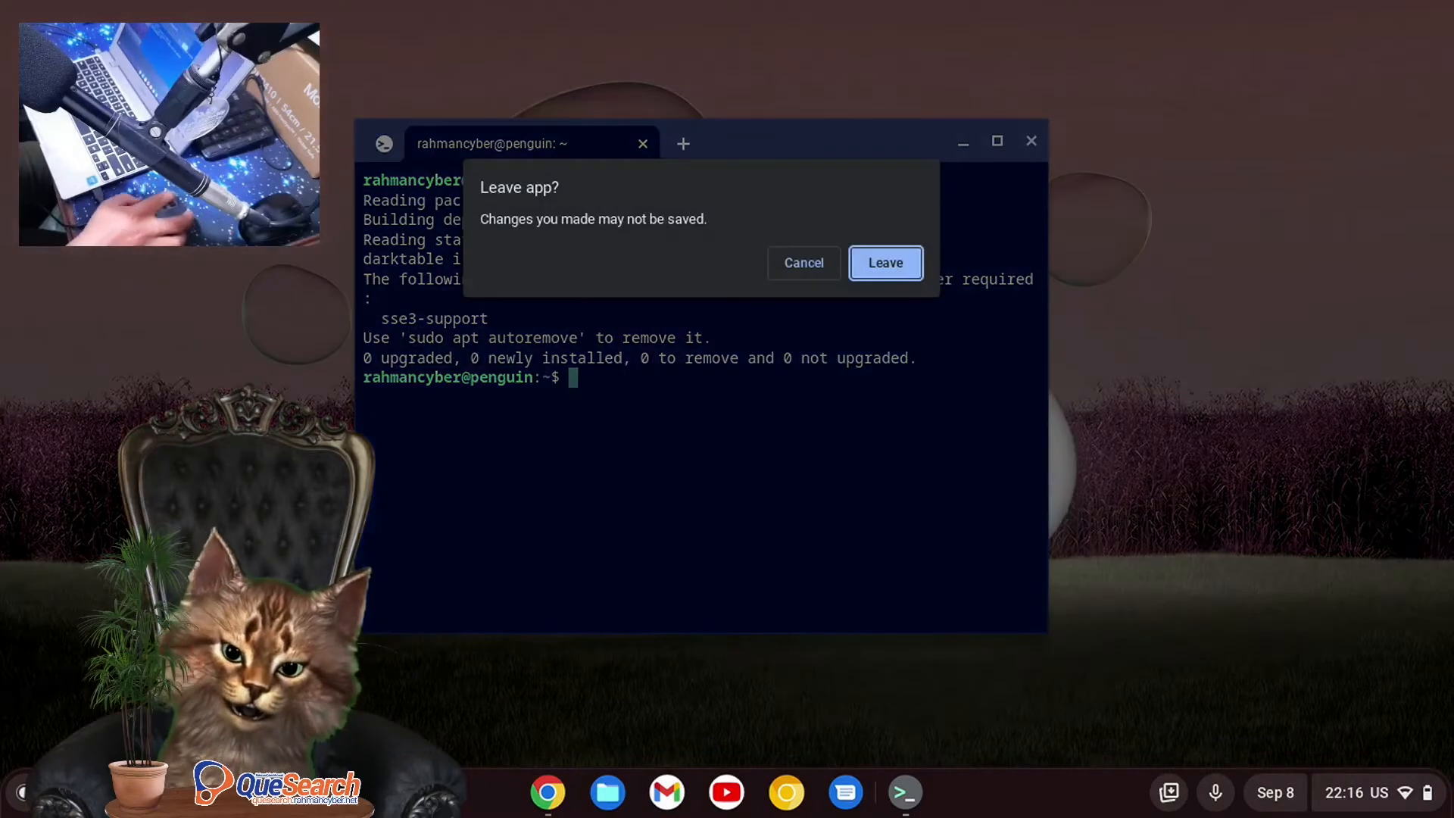
{"action": "left_click", "coordinate": [862, 265]}
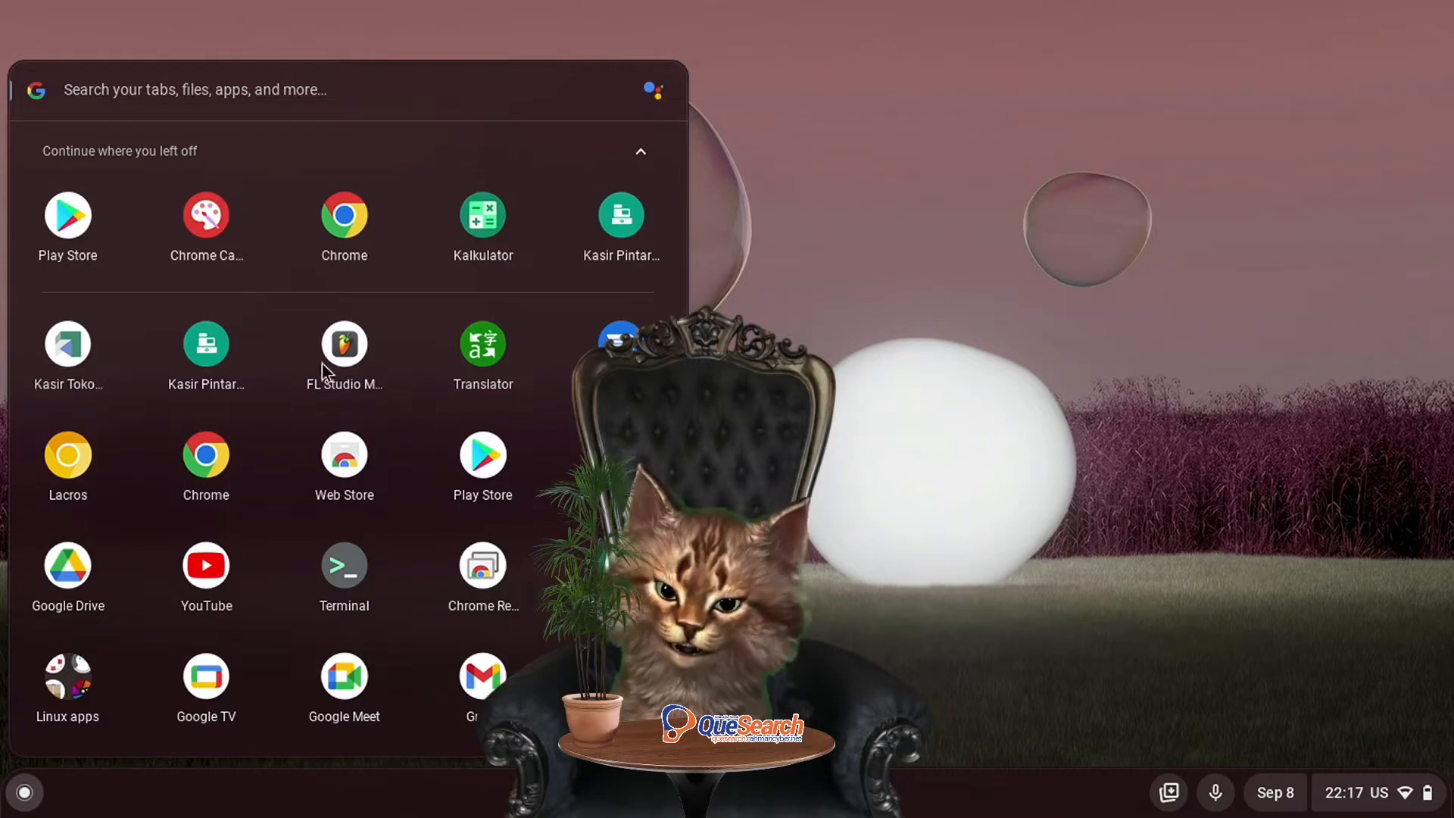
Step: Launch Darktable from the Linux apps folder and upgrade its data.db and library.db databases
{"action": "left_click", "coordinate": [75, 687]}
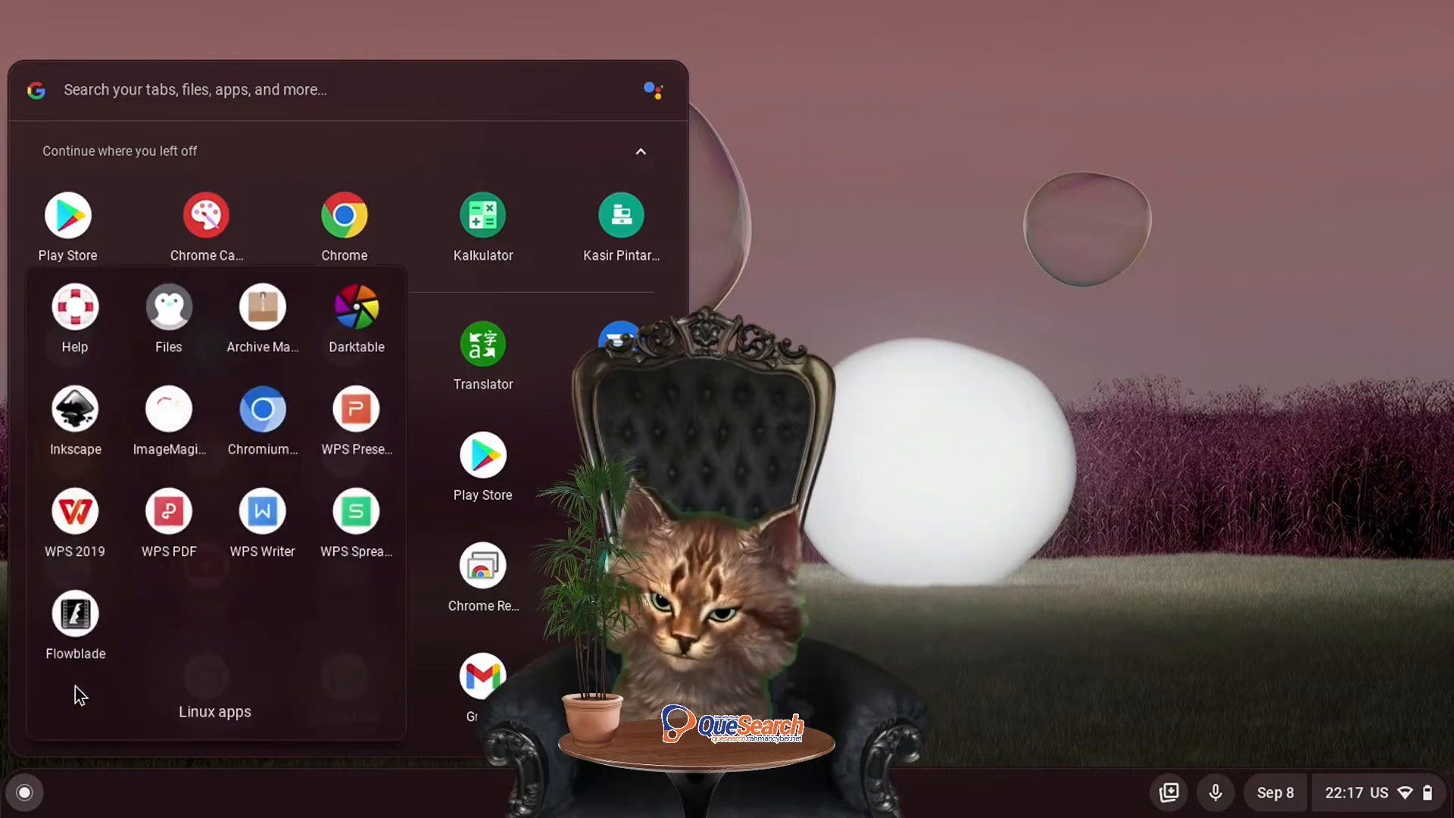
{"action": "left_click", "coordinate": [367, 315]}
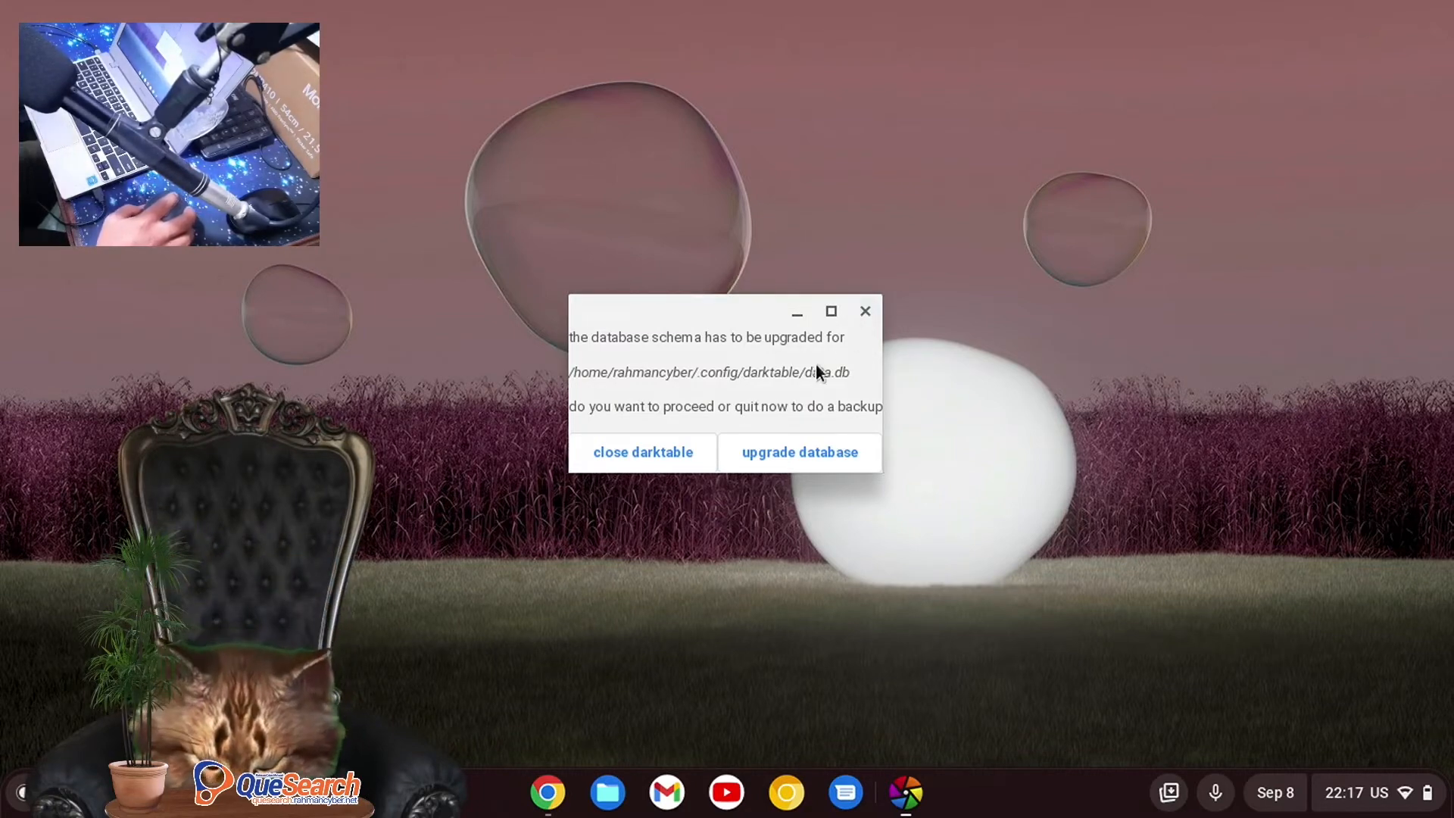
{"action": "left_click", "coordinate": [762, 453]}
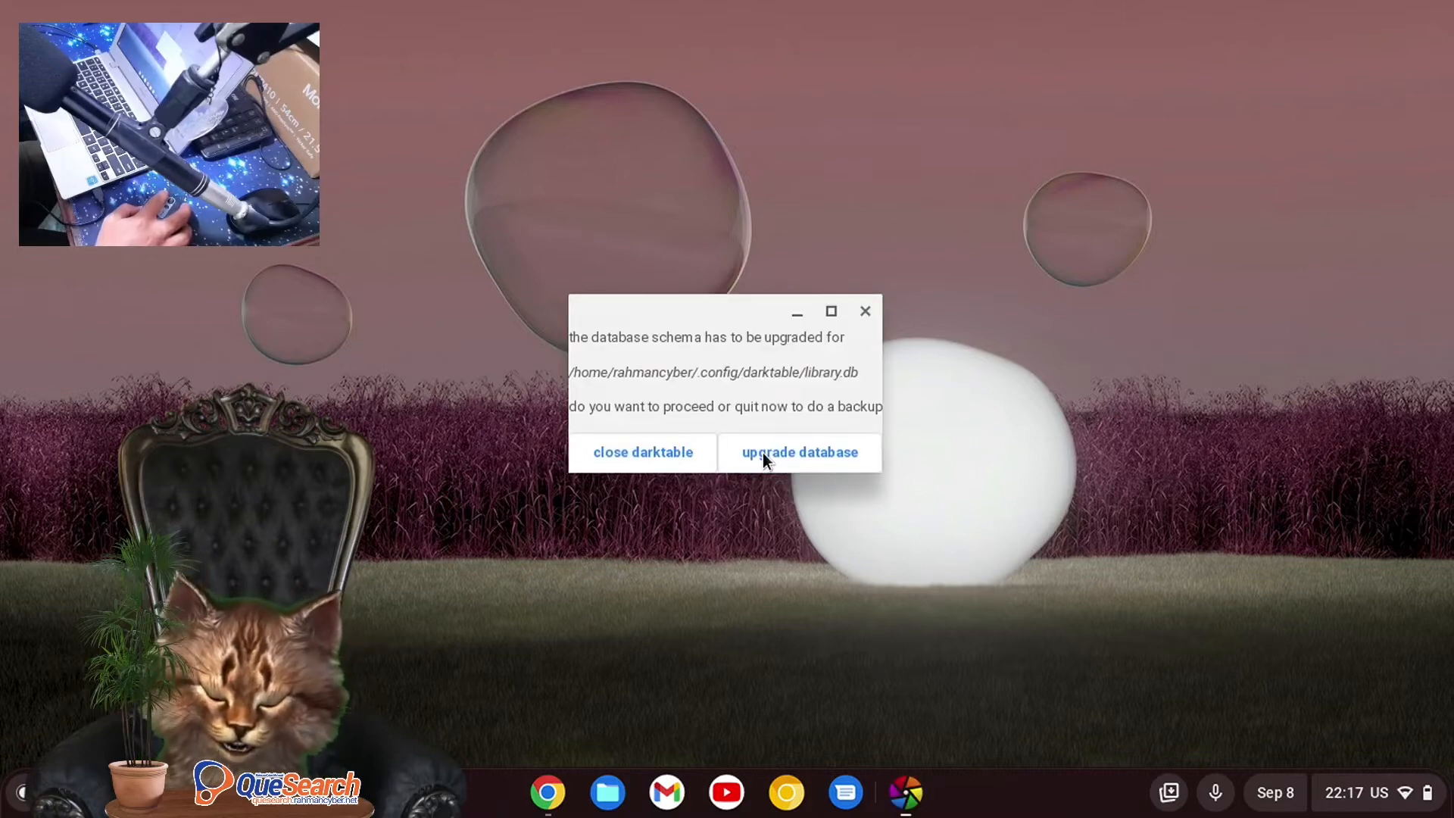
{"action": "left_click", "coordinate": [762, 453]}
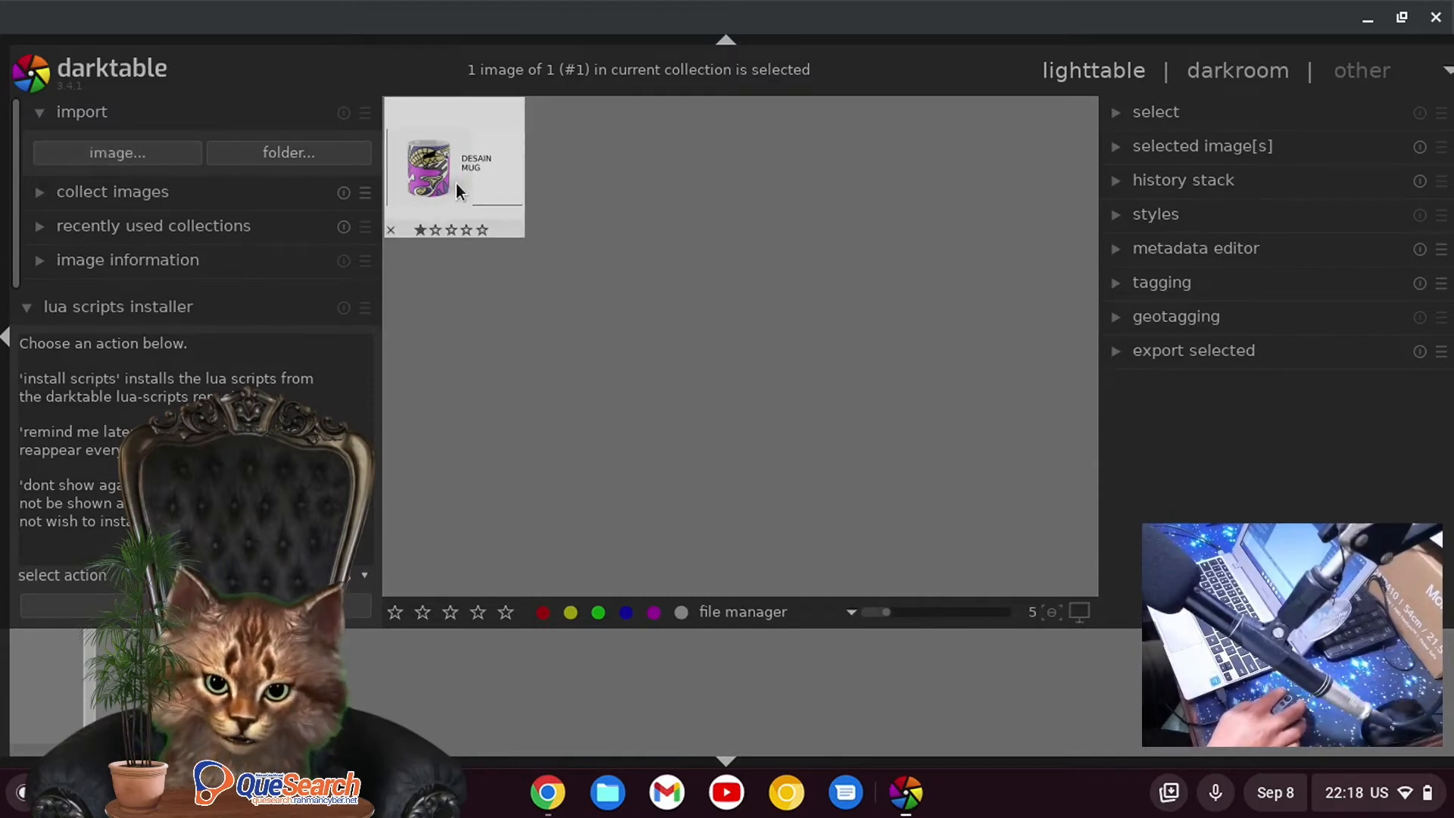
Step: Open the Downloads folder in the Files app and try to drop the two-mug screenshot into the darktable collection
{"action": "left_click", "coordinate": [606, 793]}
{"action": "left_click", "coordinate": [110, 318]}
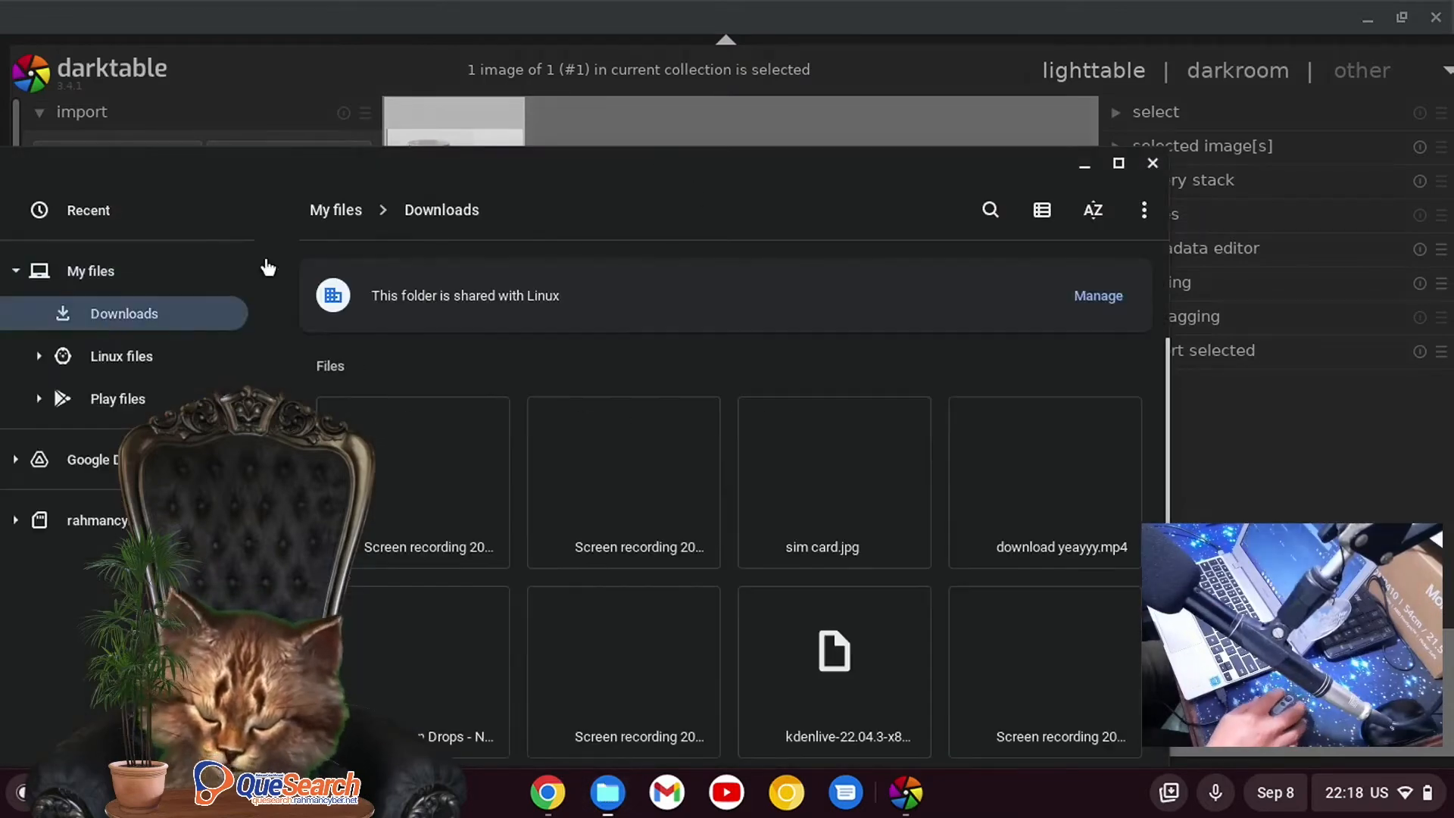
{"action": "left_click_drag", "start_coordinate": [506, 179], "coordinate": [712, 225]}
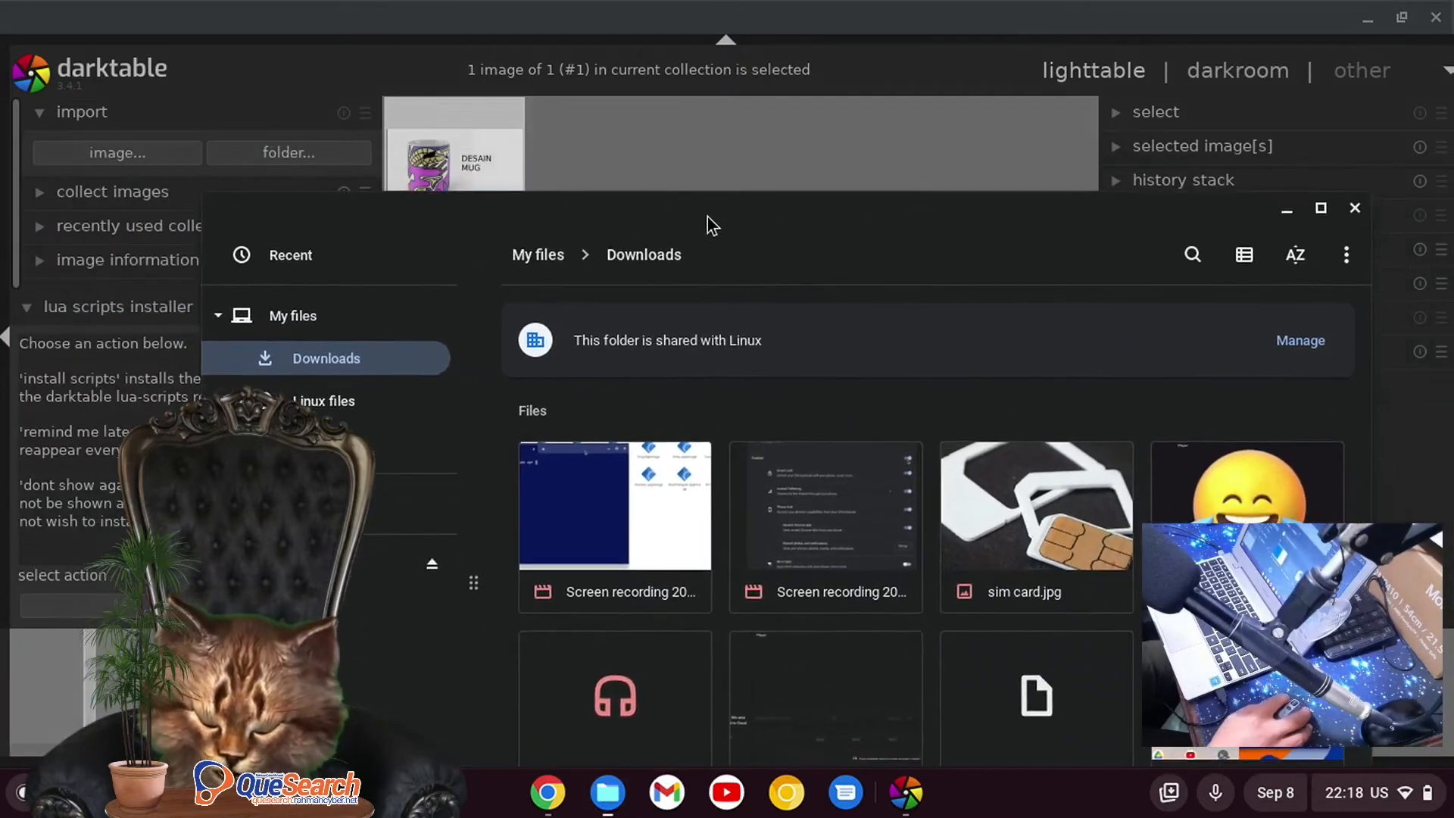
{"action": "scroll", "coordinate": [1176, 461], "scroll_direction": "down", "scroll_amount": 4}
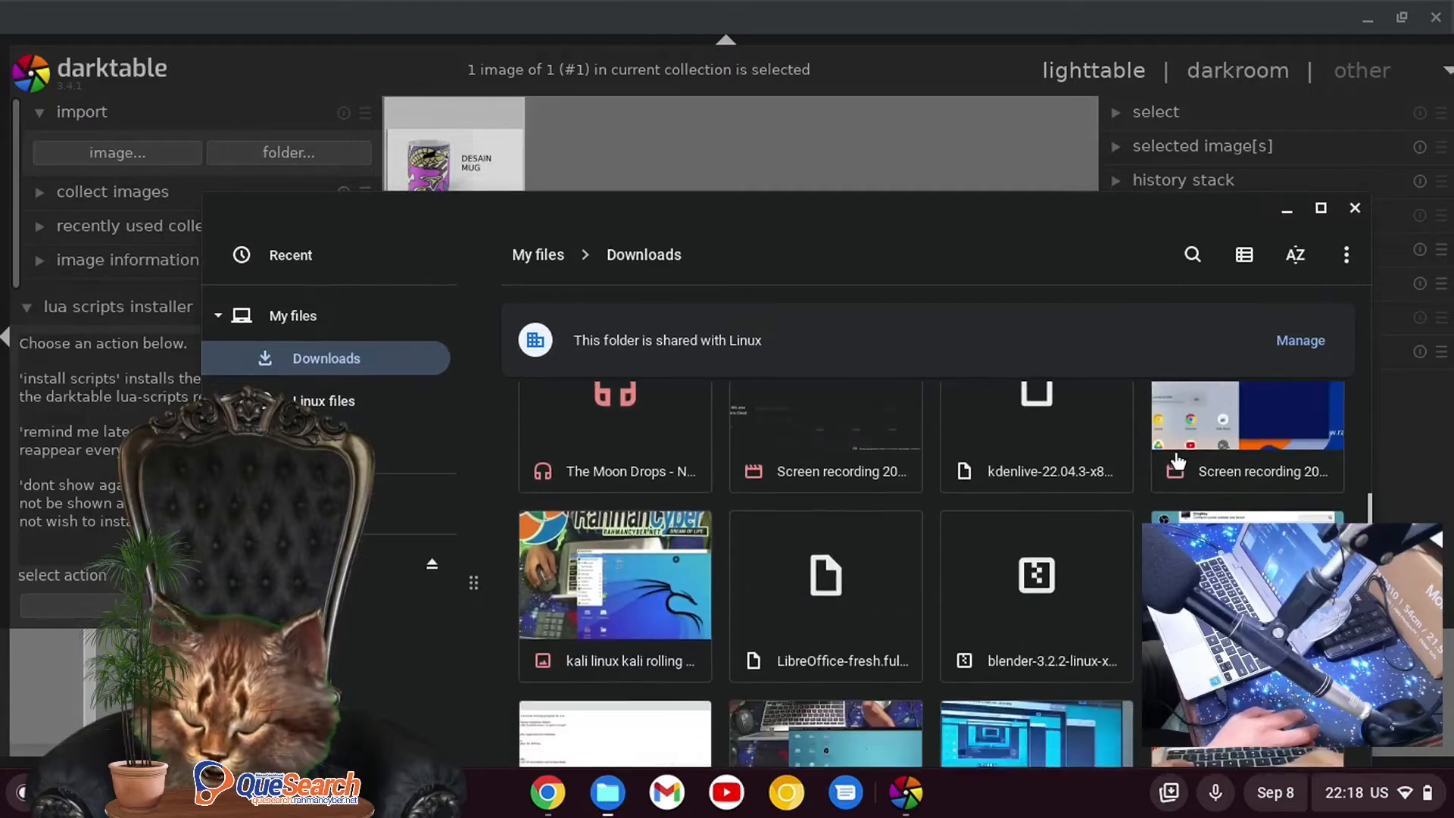
{"action": "scroll", "coordinate": [1176, 461], "scroll_direction": "down", "scroll_amount": 4}
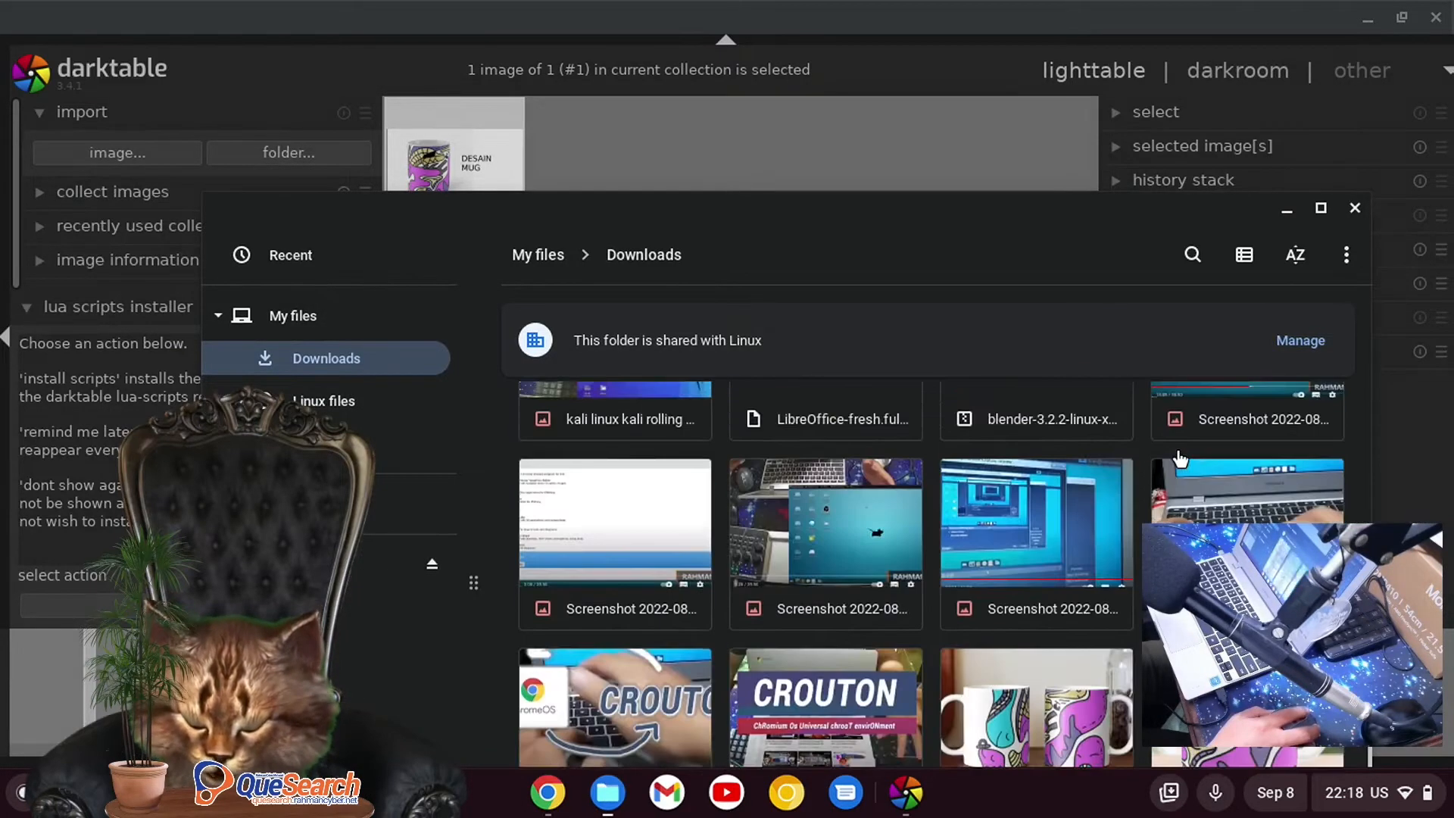
{"action": "scroll", "coordinate": [1175, 451], "scroll_direction": "down", "scroll_amount": 3}
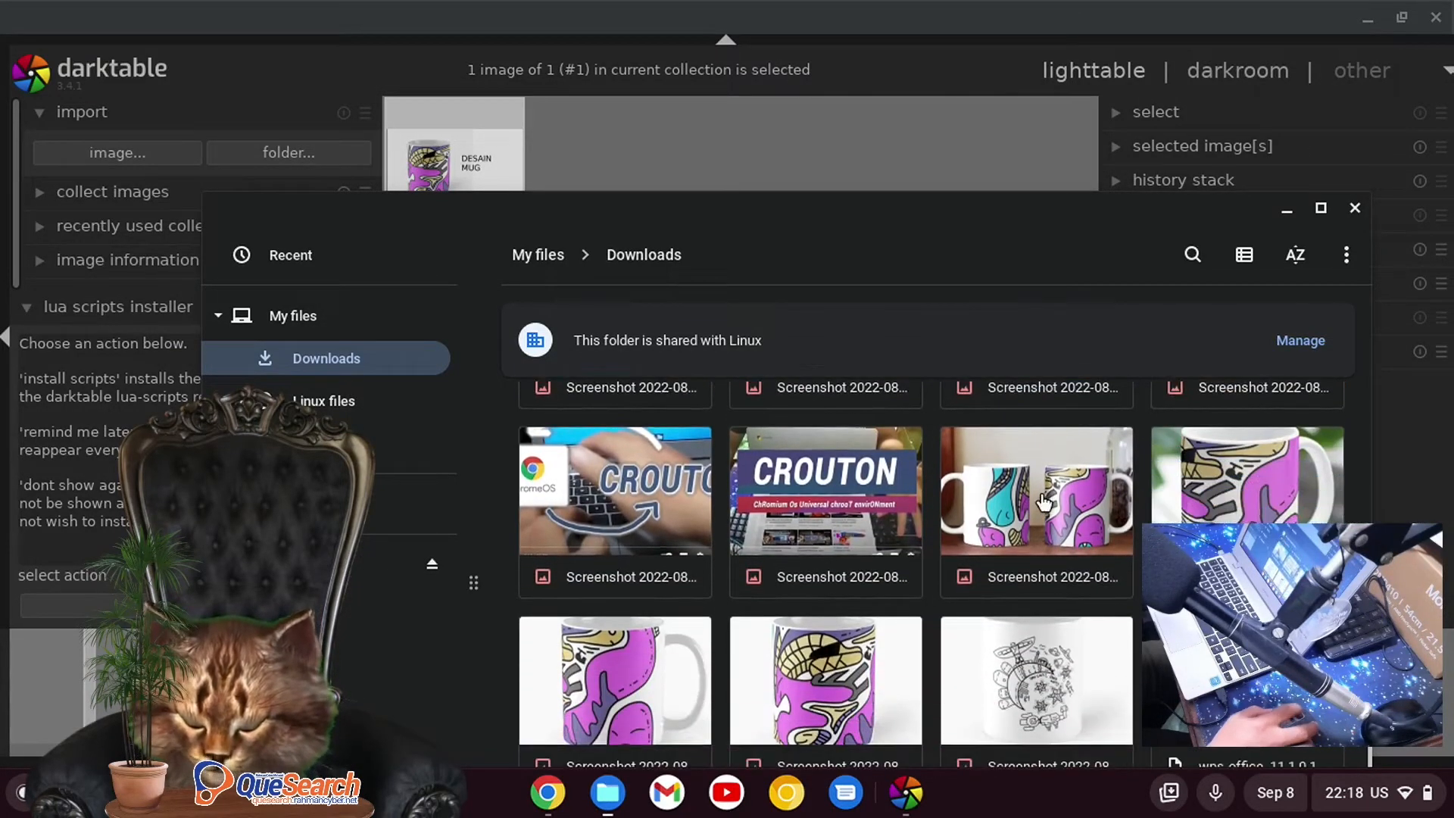
{"action": "left_click_drag", "start_coordinate": [1044, 502], "coordinate": [750, 146]}
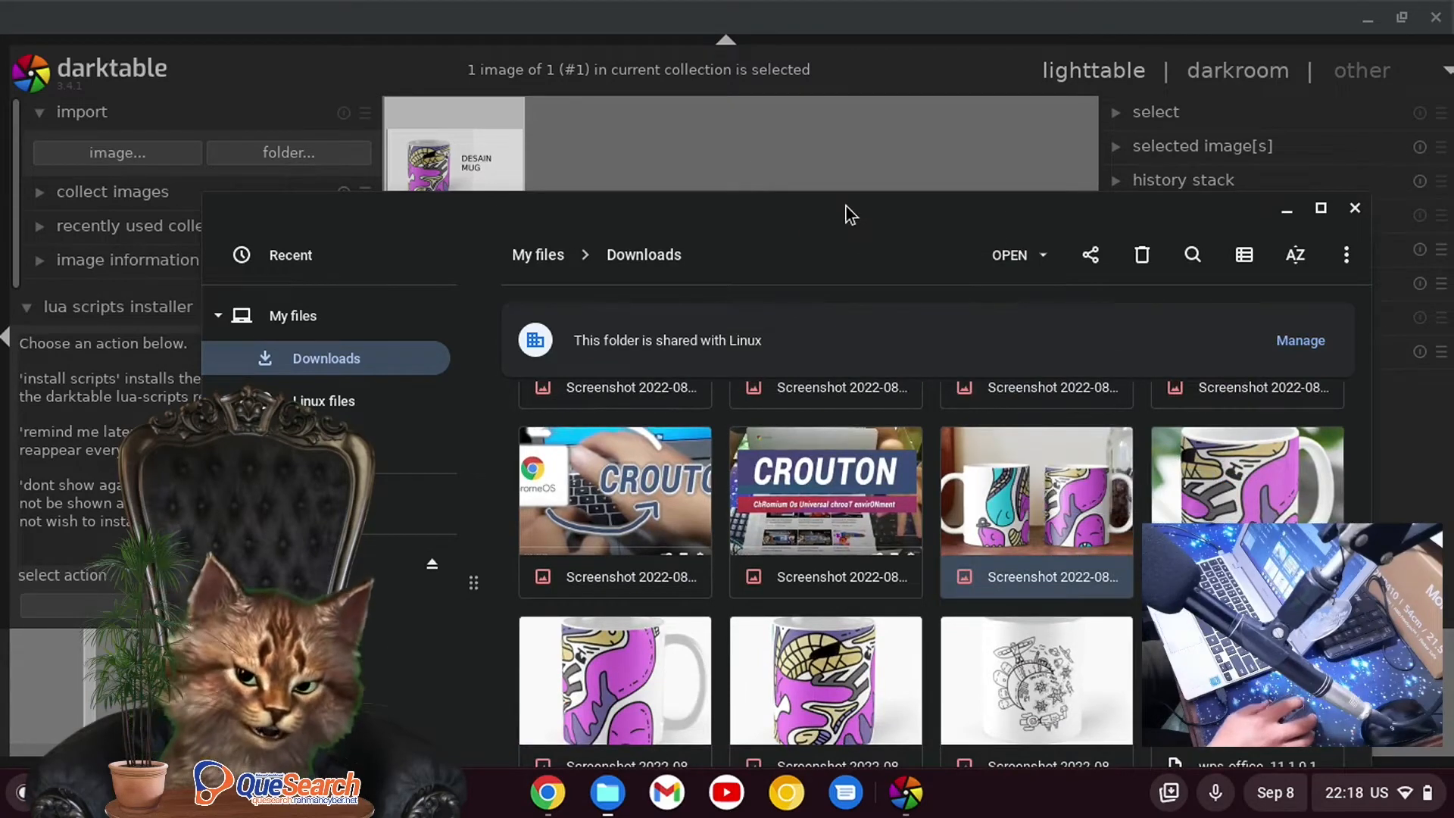
Step: Reposition the Files window below the darktable thumbnail, retry dropping the two-mug screenshot into the lighttable, and return to darktable with its image deselected
{"action": "left_click", "coordinate": [1322, 209]}
{"action": "left_click_drag", "start_coordinate": [1030, 314], "coordinate": [1013, 231]}
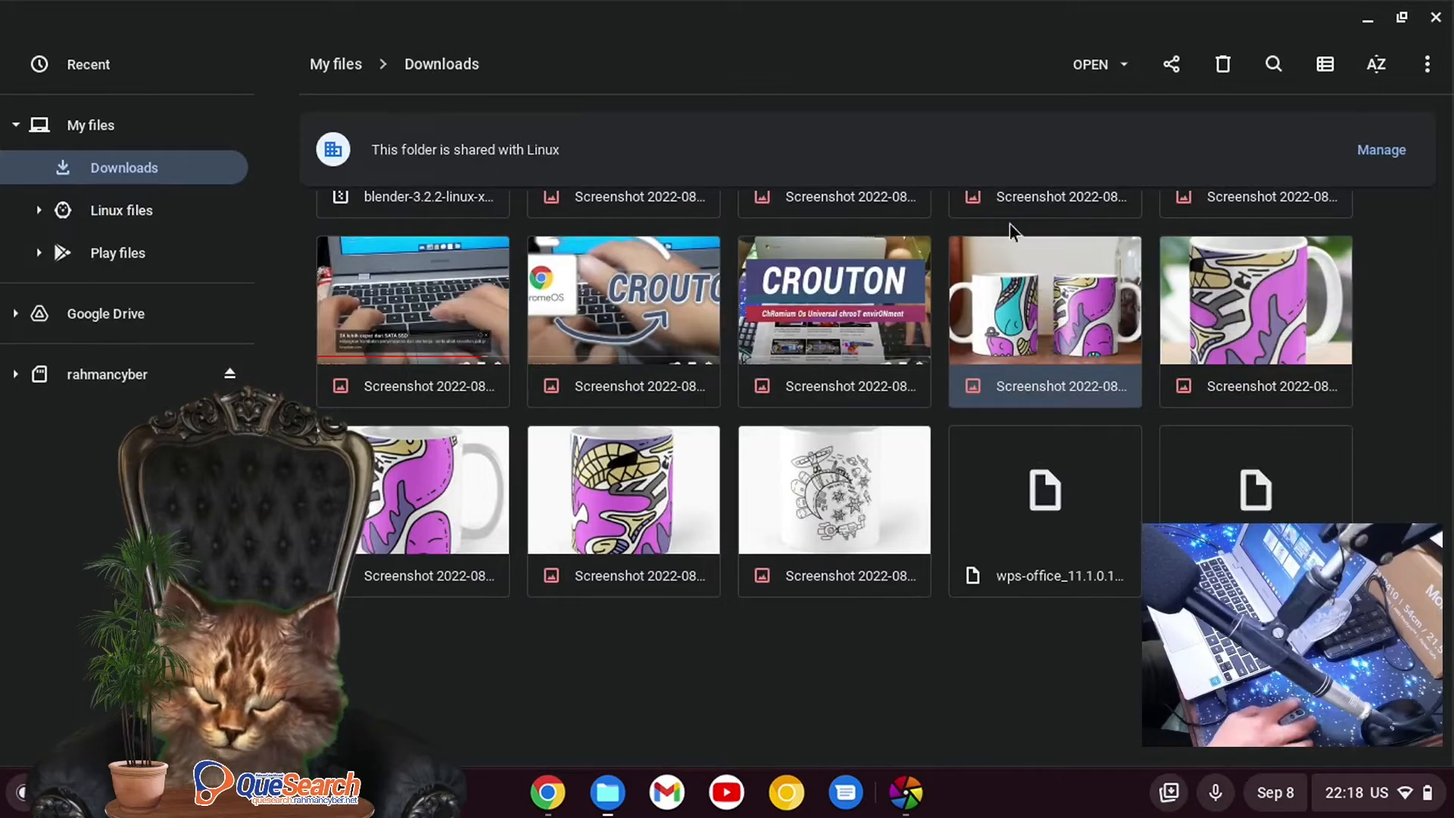
{"action": "left_click_drag", "start_coordinate": [930, 7], "coordinate": [997, 47]}
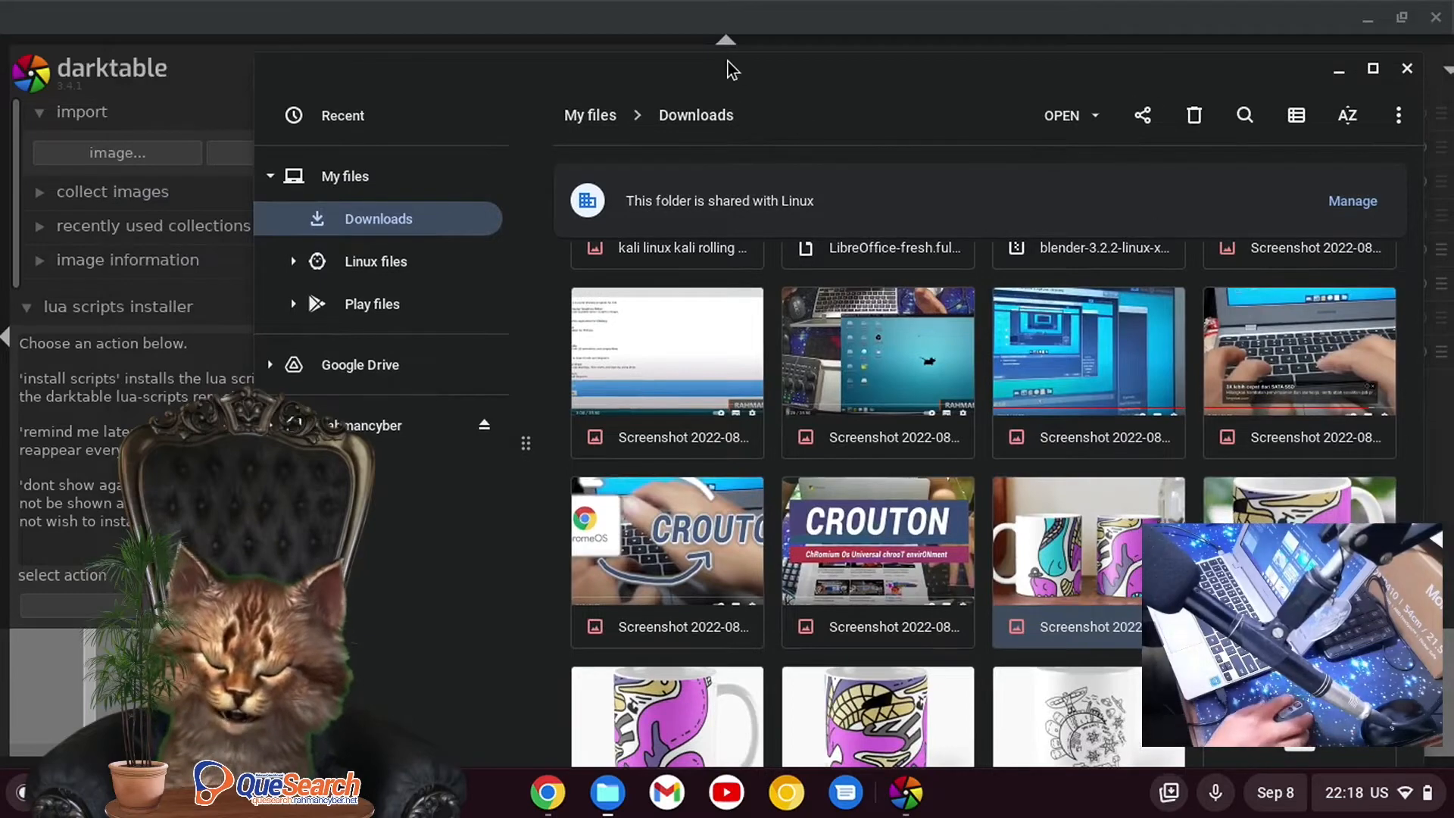
{"action": "left_click_drag", "start_coordinate": [728, 68], "coordinate": [712, 189]}
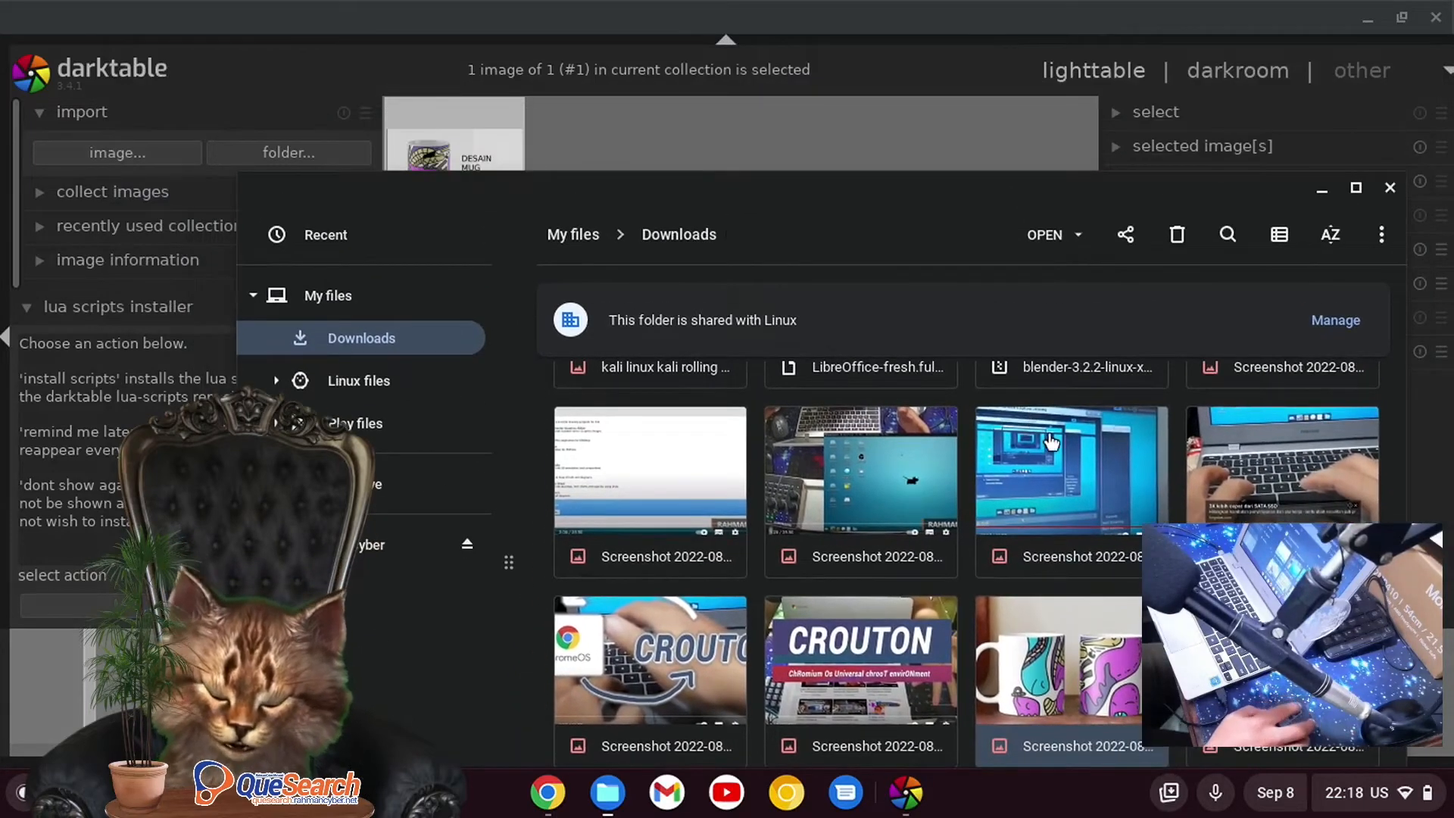
{"action": "left_click_drag", "start_coordinate": [925, 202], "coordinate": [893, 250]}
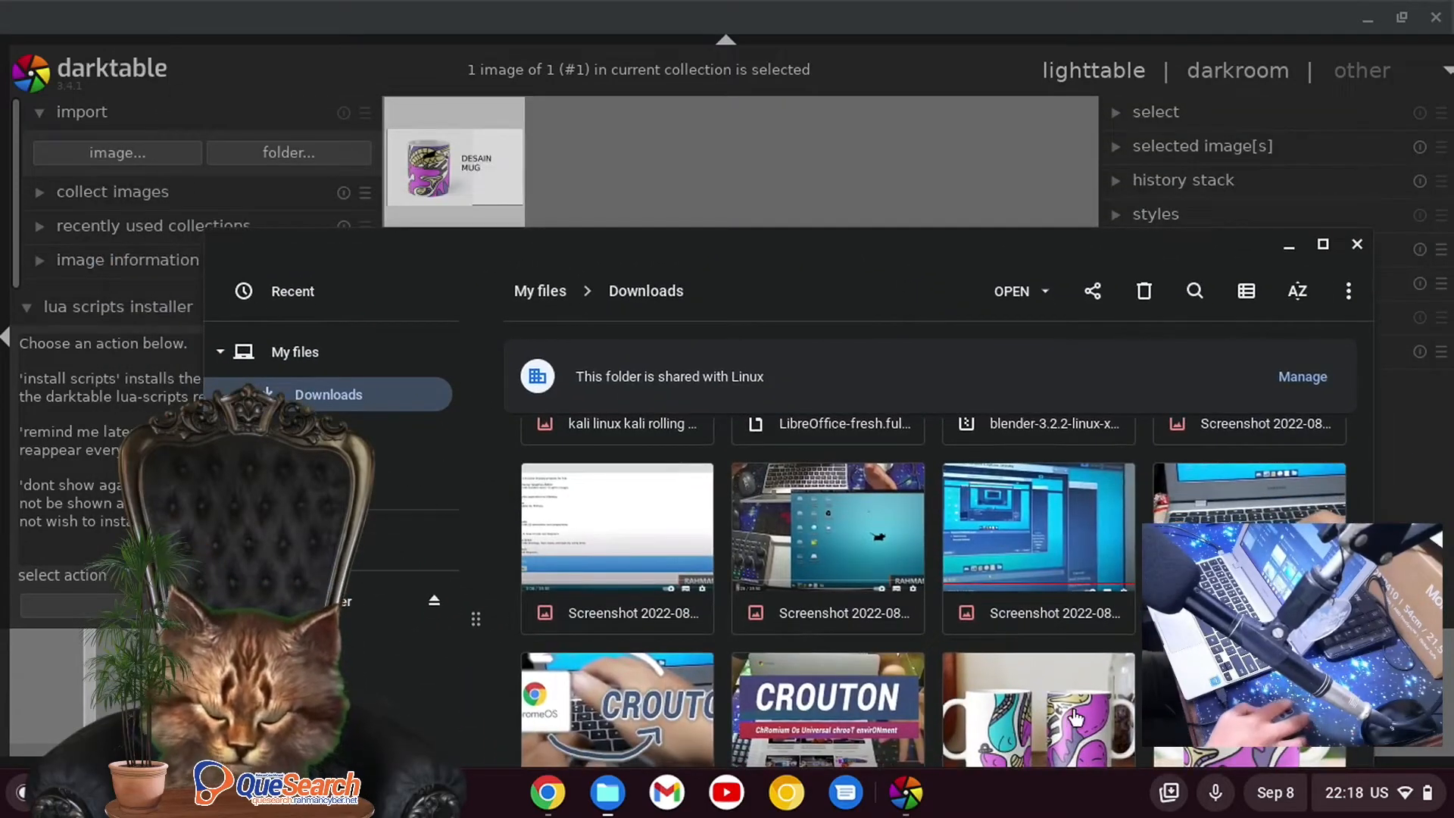
{"action": "left_click_drag", "start_coordinate": [1098, 712], "coordinate": [870, 184]}
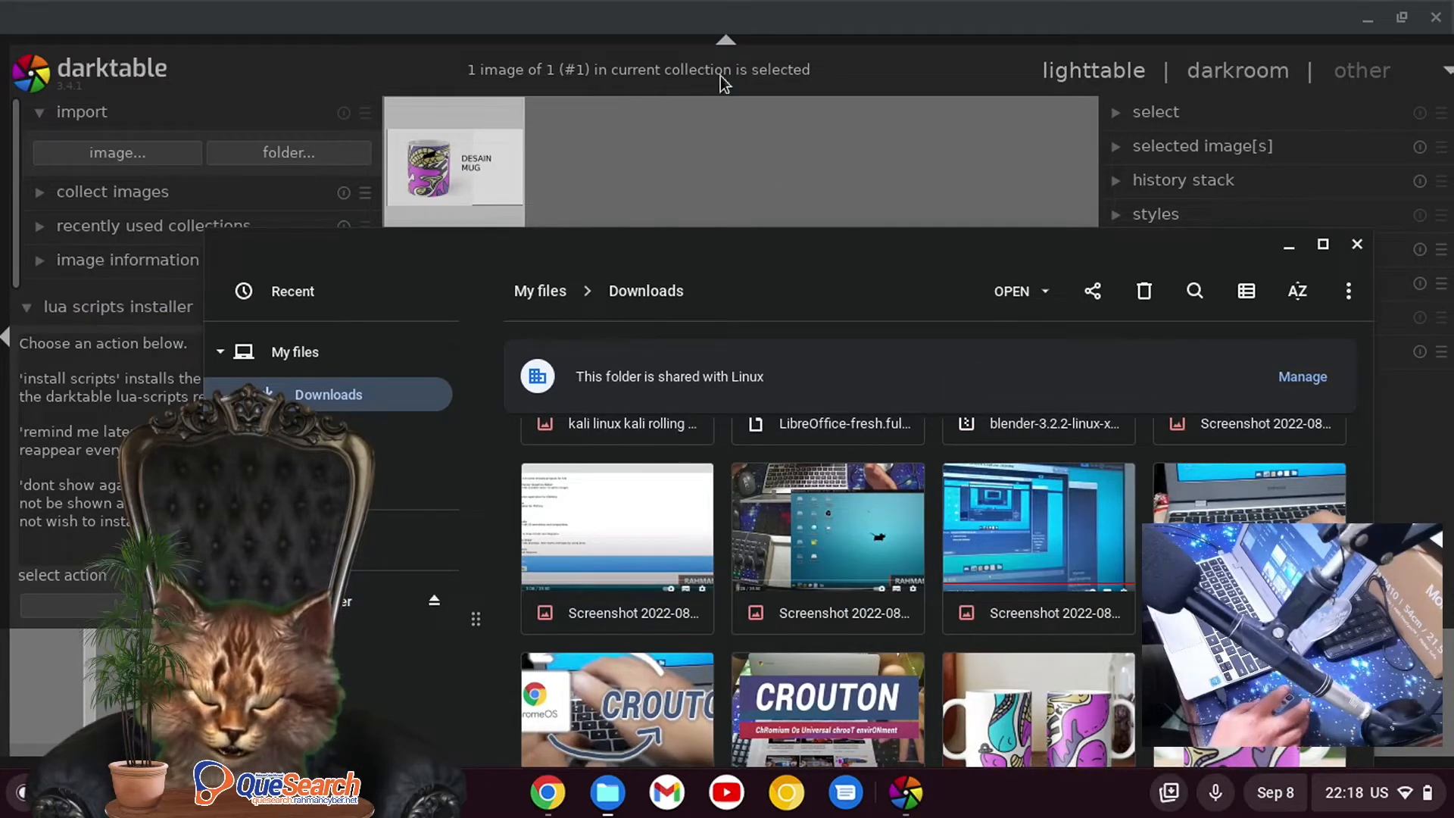
{"action": "left_click", "coordinate": [815, 15]}
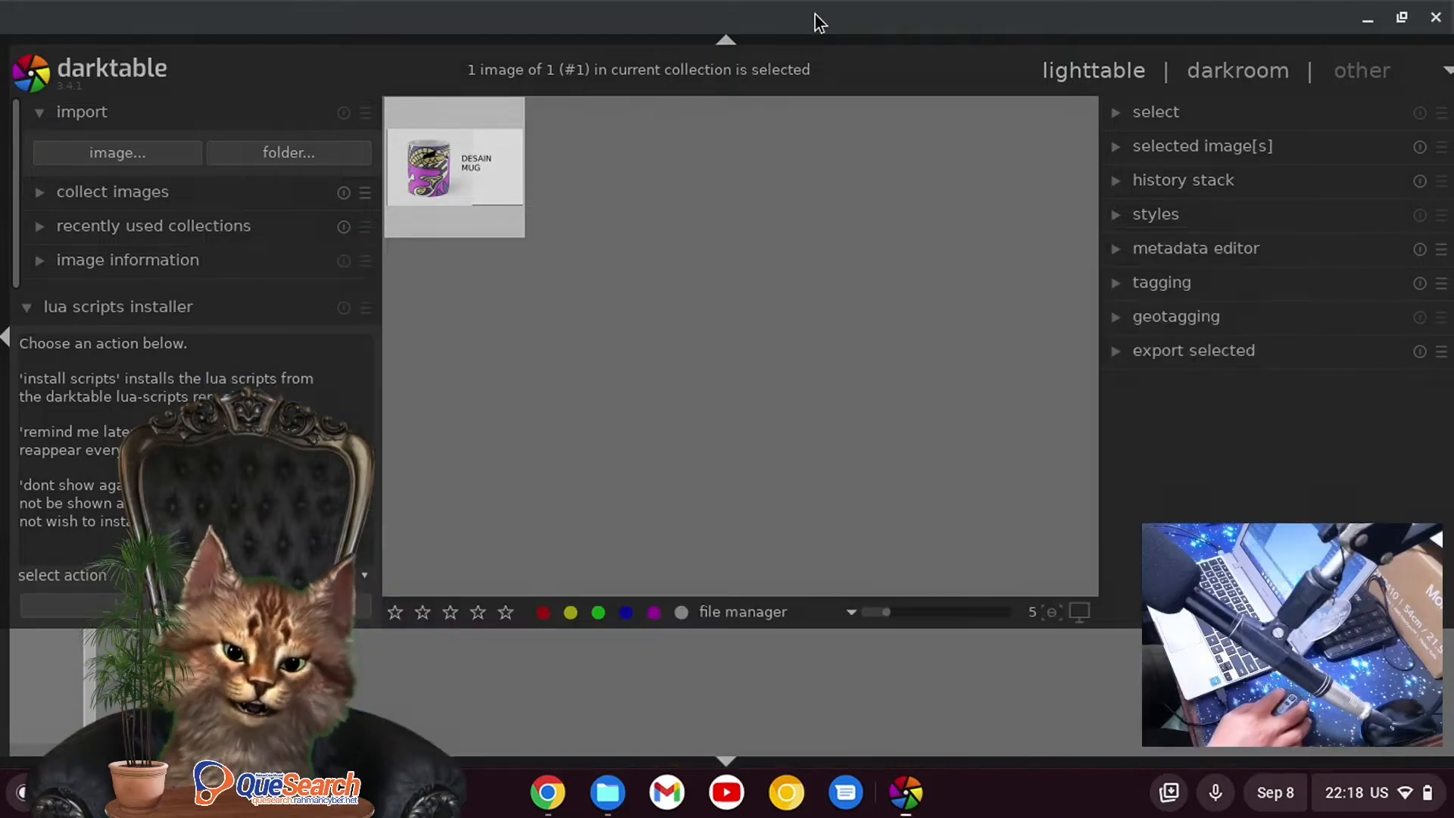
{"action": "left_click", "coordinate": [621, 198]}
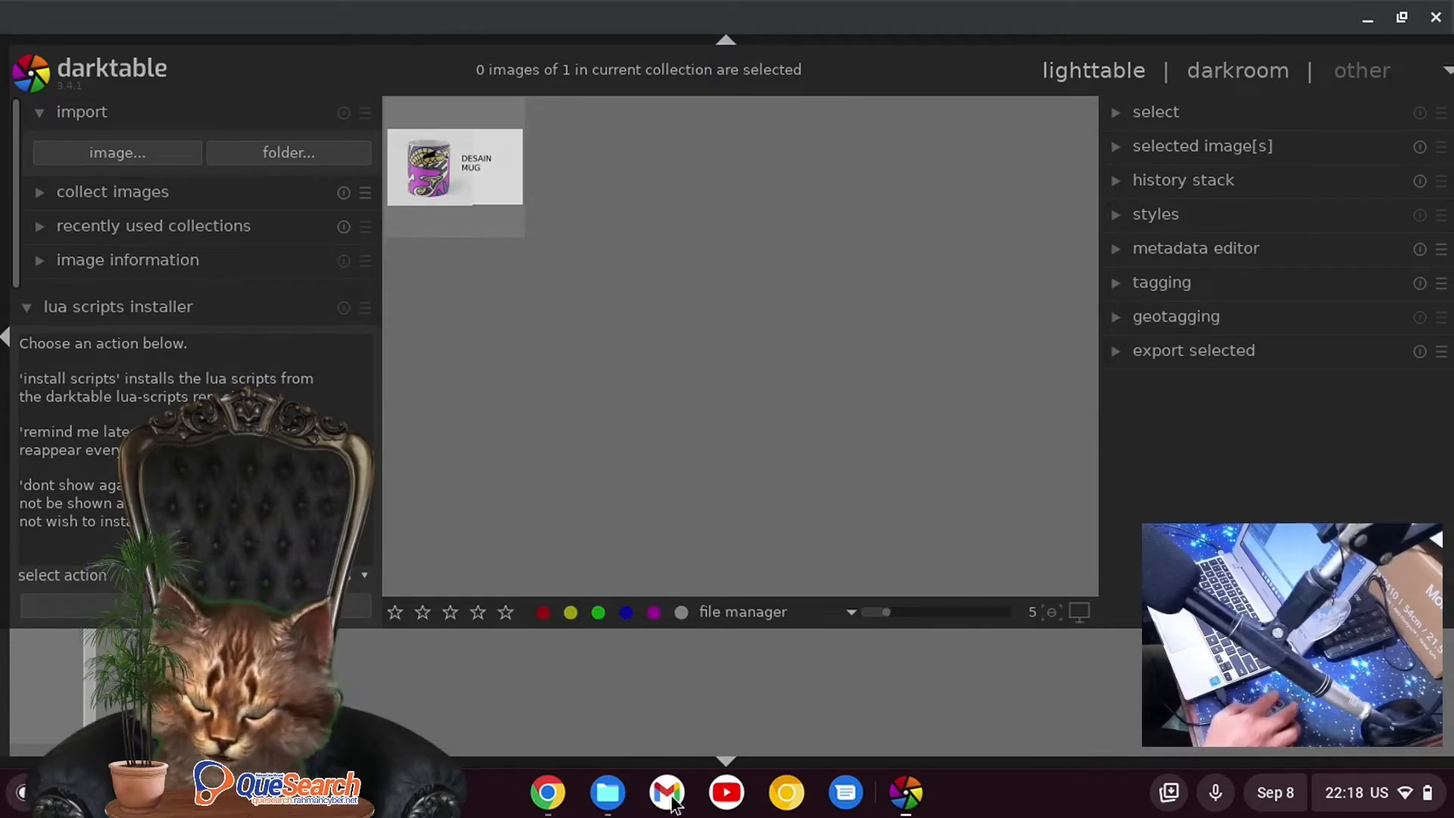
Step: Bring the Downloads folder back up and try to drop the two-mug screenshot beside the existing thumbnail in the lighttable
{"action": "left_click", "coordinate": [608, 791]}
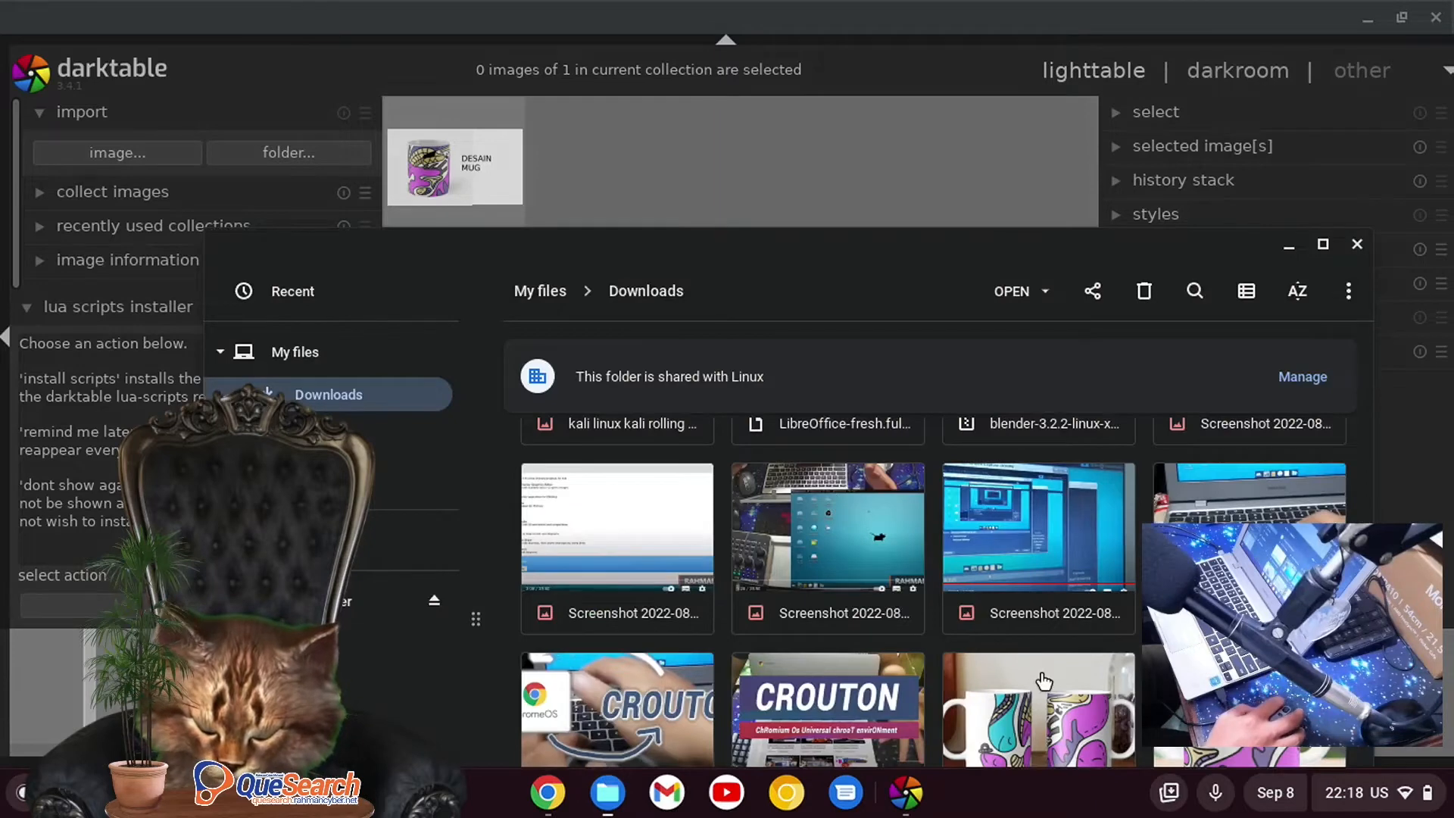
{"action": "scroll", "coordinate": [1005, 636], "scroll_direction": "down", "scroll_amount": 2}
{"action": "left_click", "coordinate": [1003, 607]}
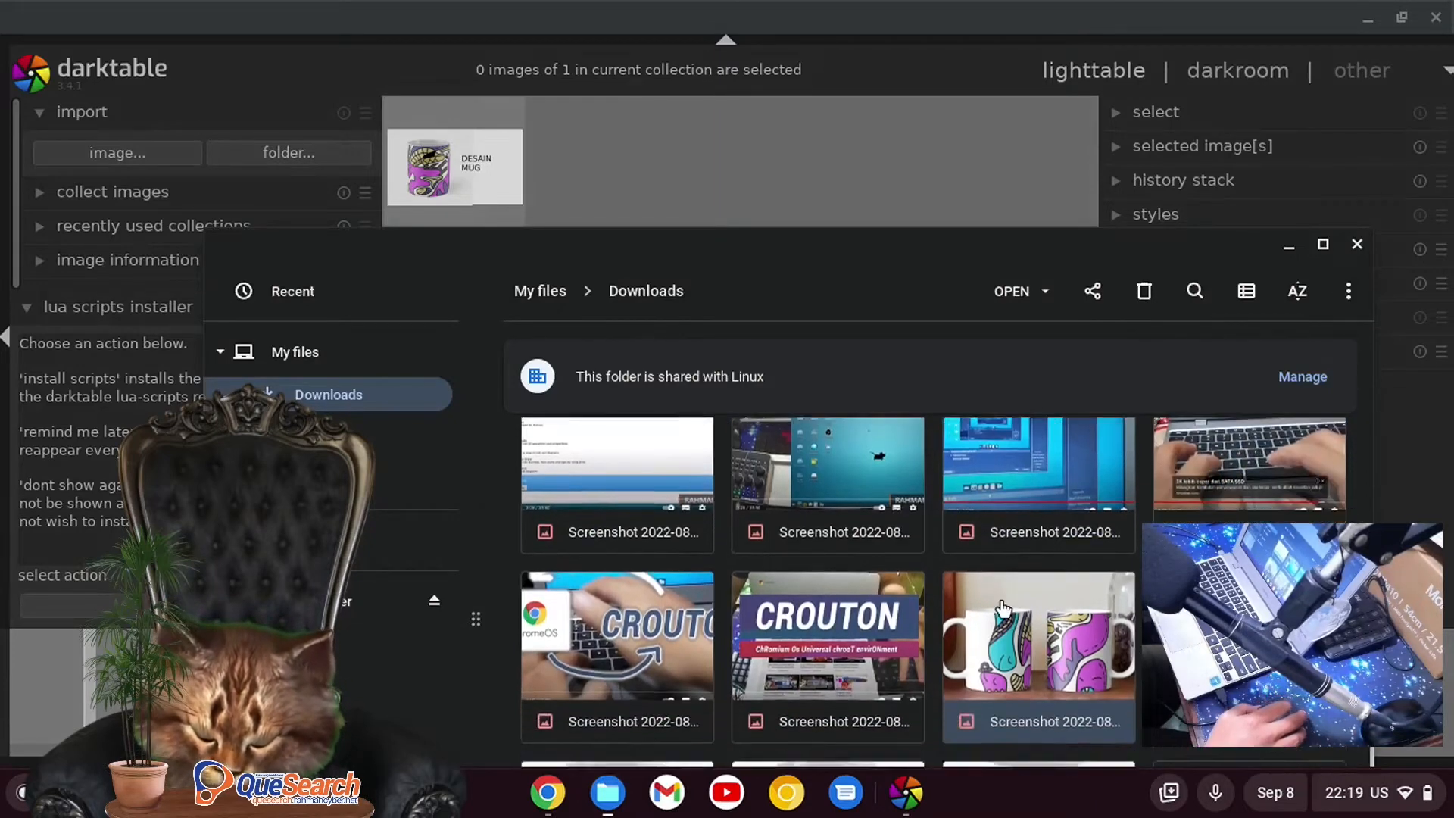
{"action": "left_click_drag", "start_coordinate": [1003, 608], "coordinate": [671, 160]}
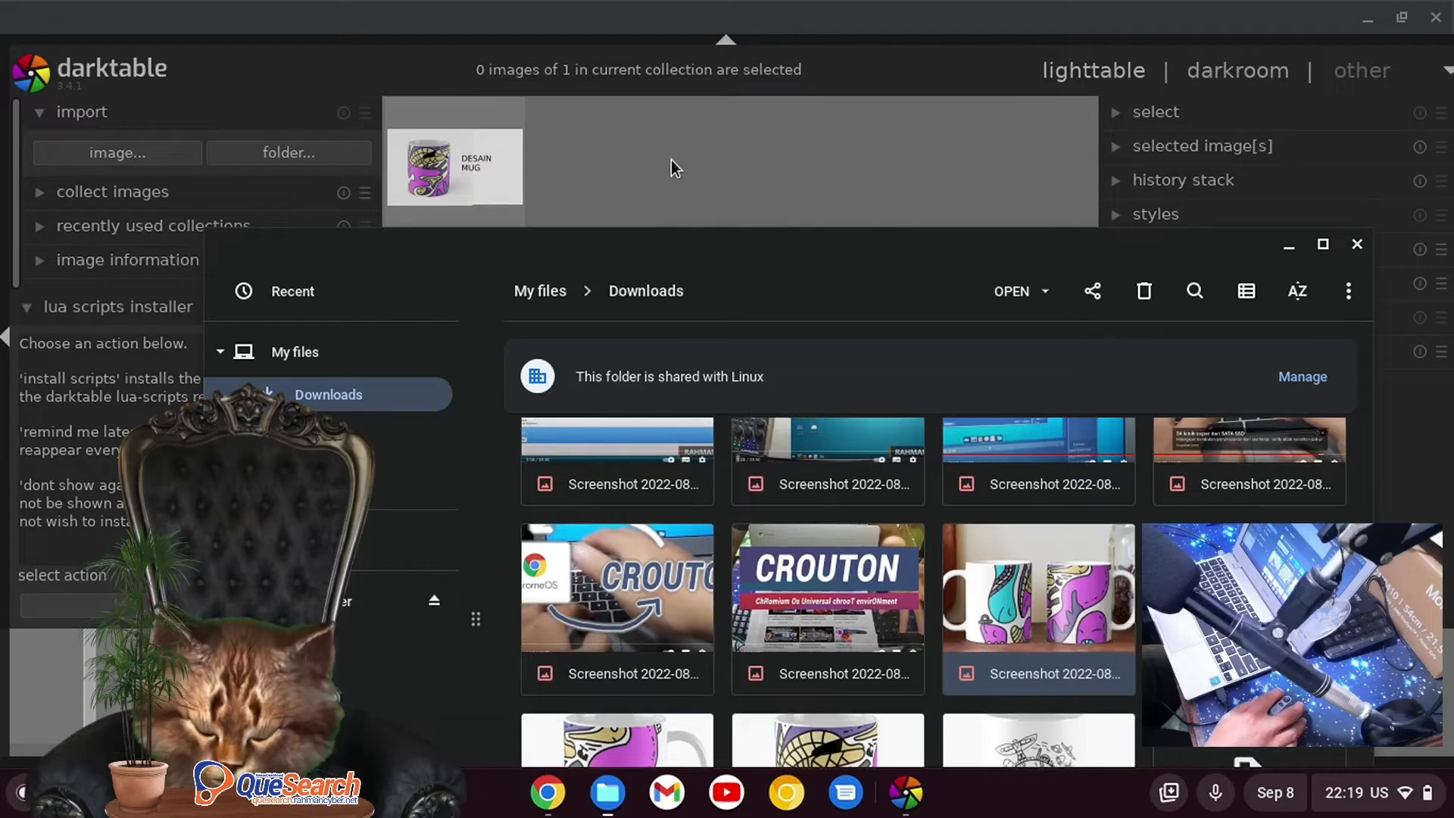
{"action": "left_click", "coordinate": [671, 161]}
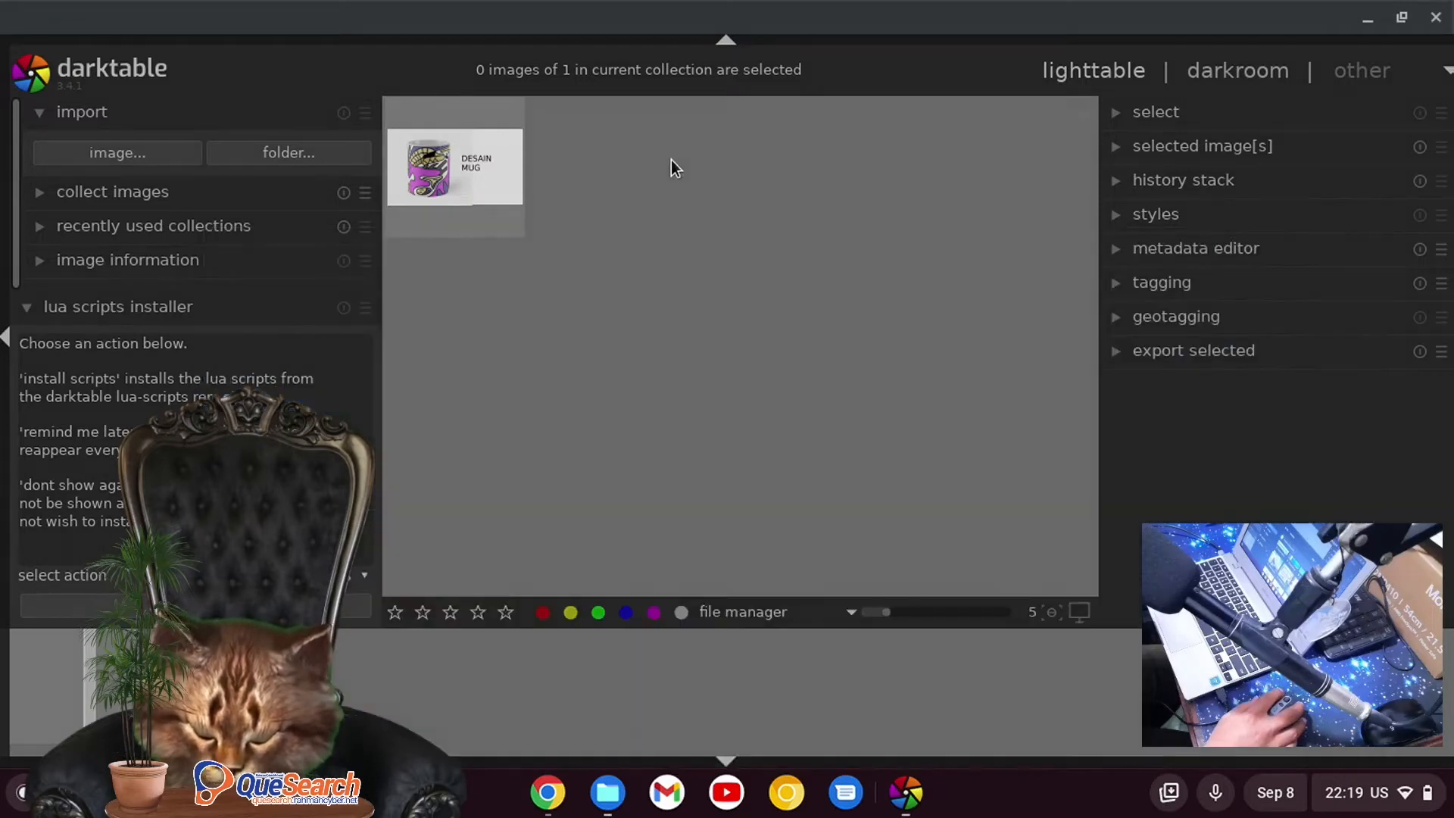
Step: Preview the mug screenshots in the MyFiles Downloads folder from the image import dialog and import Screenshot 2022-08-08 14.20.56.png
{"action": "left_click", "coordinate": [175, 152]}
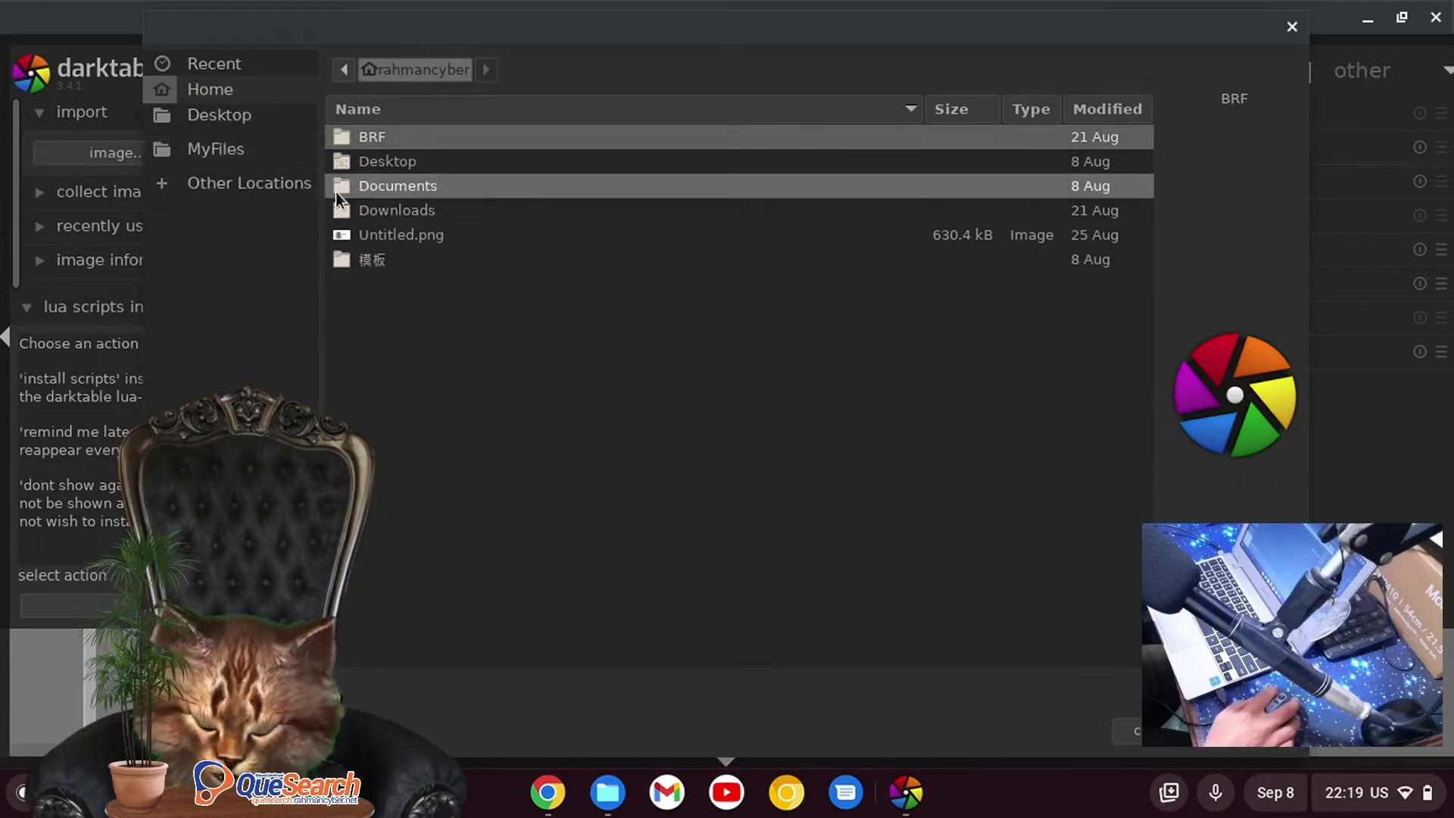
{"action": "left_click", "coordinate": [300, 151]}
{"action": "double_click", "coordinate": [412, 136]}
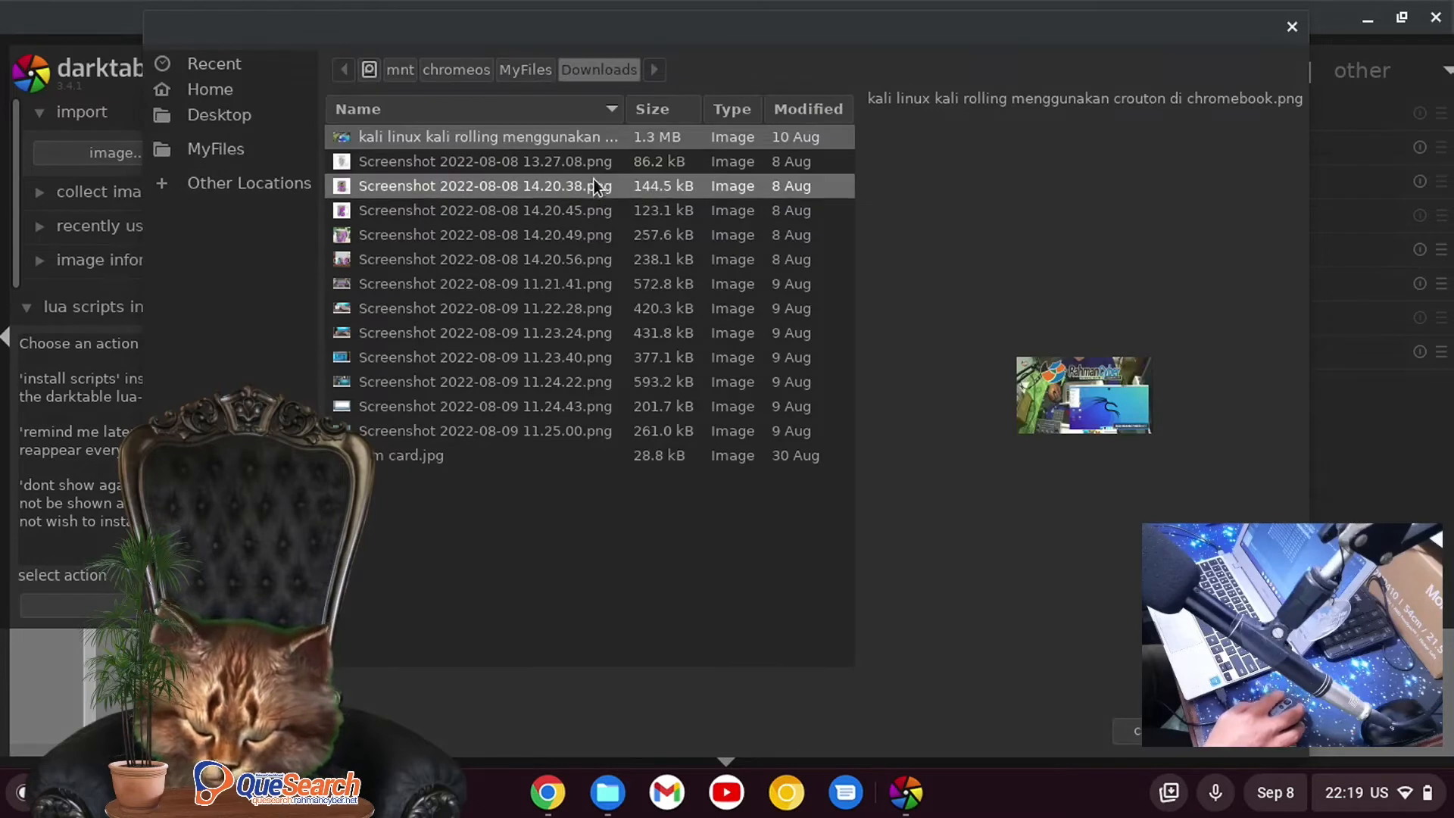
{"action": "left_click", "coordinate": [594, 186]}
{"action": "left_click", "coordinate": [593, 225]}
{"action": "left_click", "coordinate": [598, 213]}
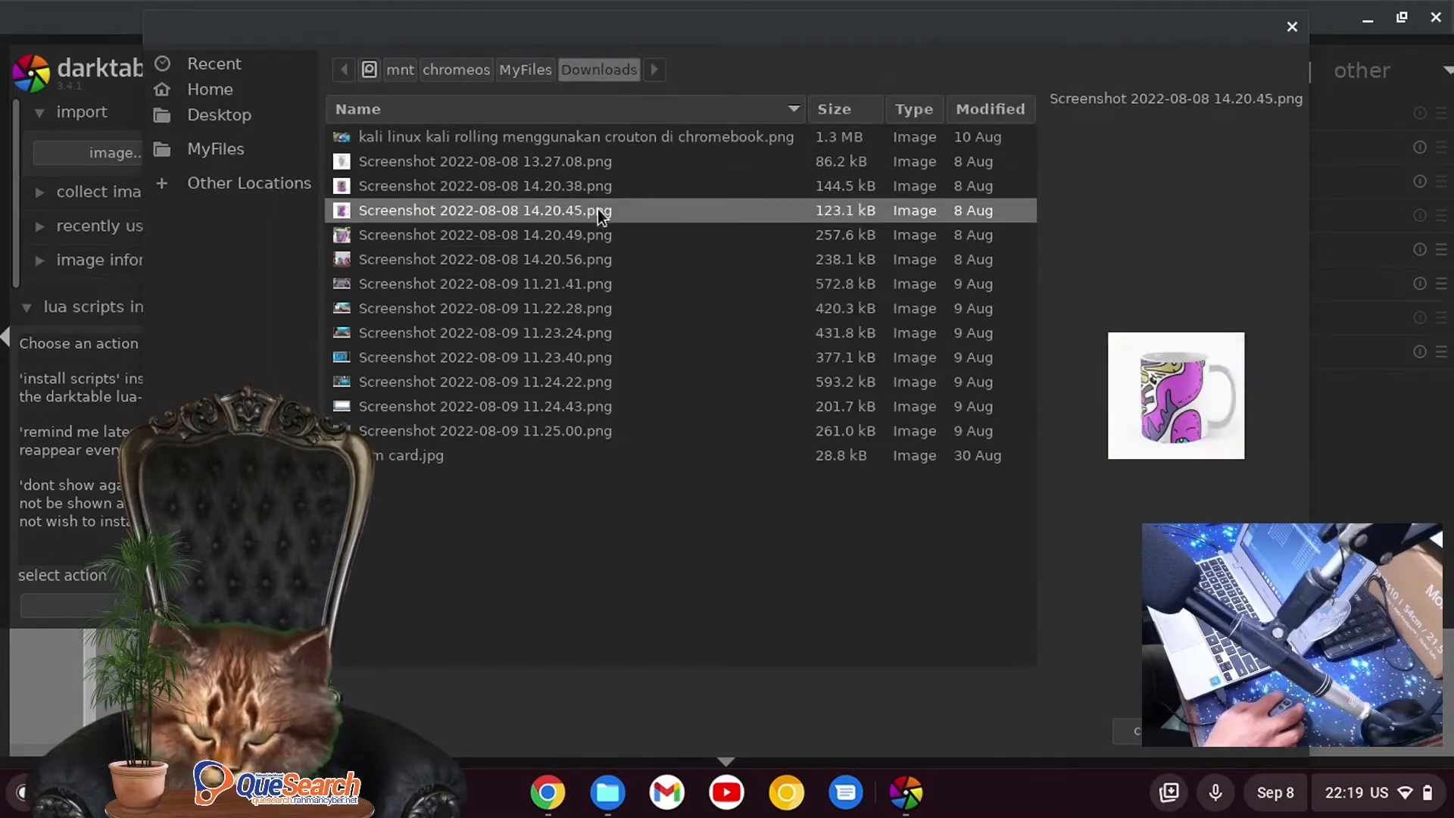
{"action": "left_click", "coordinate": [610, 189]}
{"action": "left_click", "coordinate": [631, 163]}
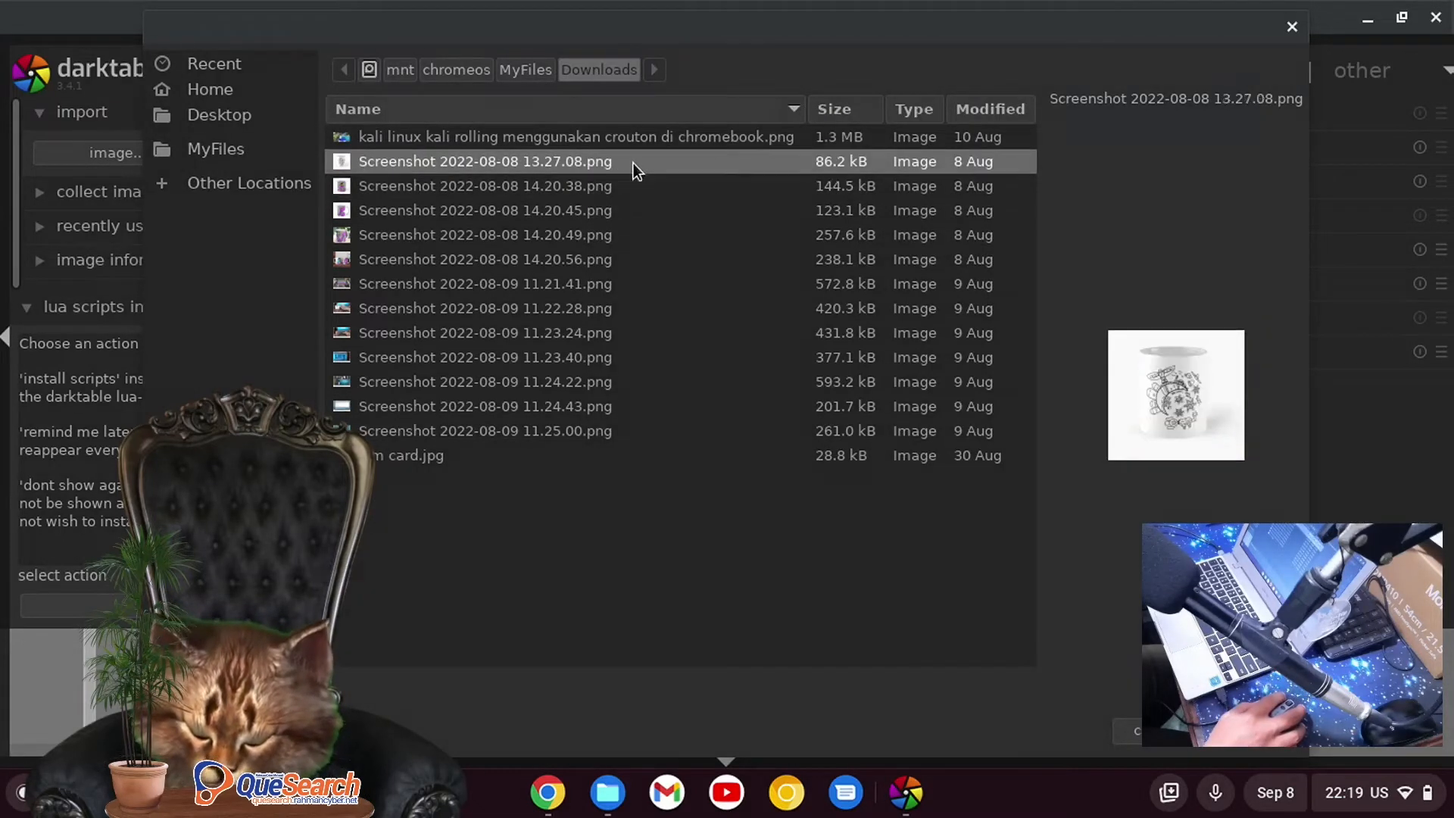
{"action": "left_click", "coordinate": [629, 212]}
{"action": "left_click", "coordinate": [627, 235]}
{"action": "left_click", "coordinate": [628, 259]}
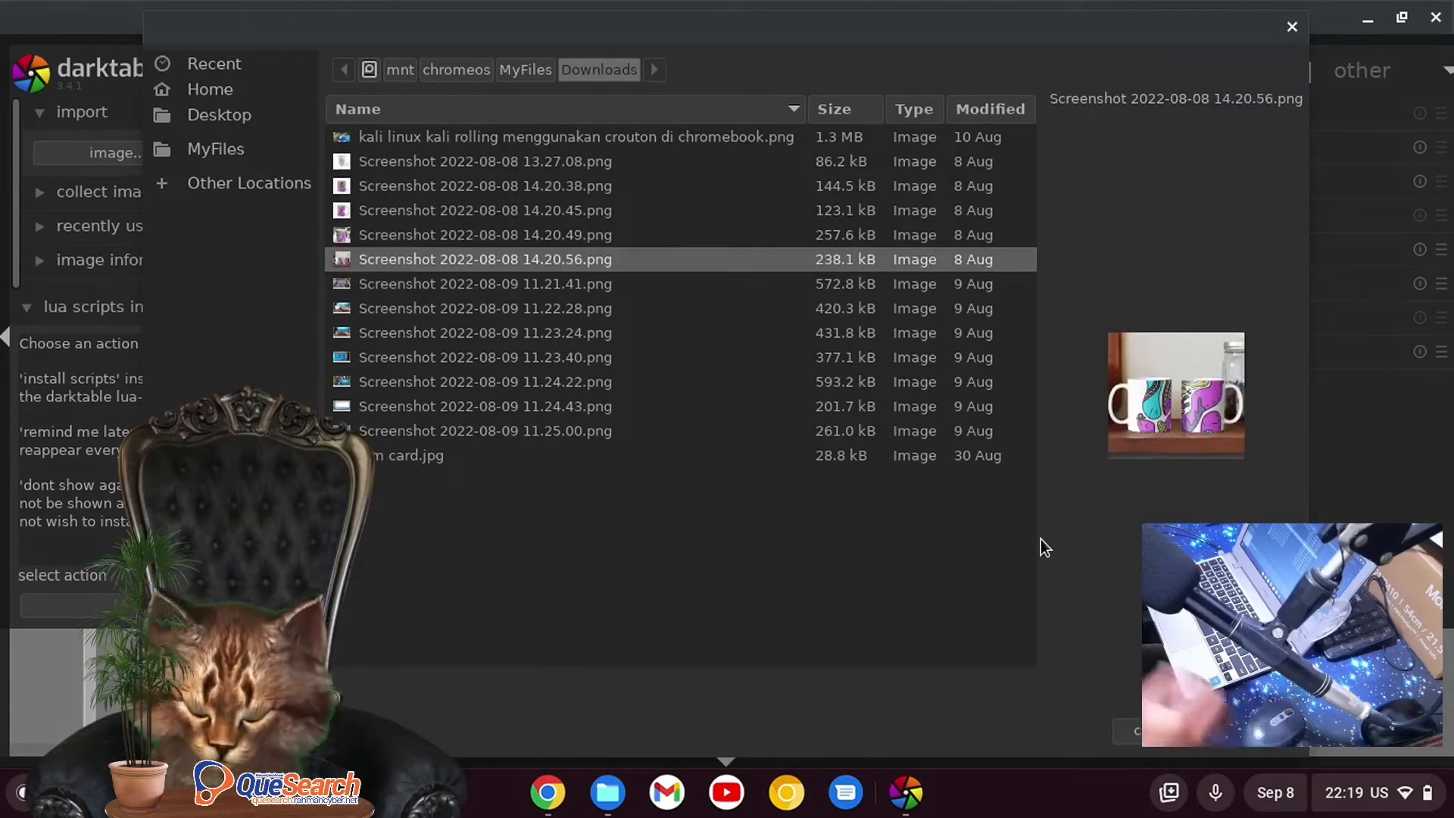
{"action": "key", "text": "Return"}
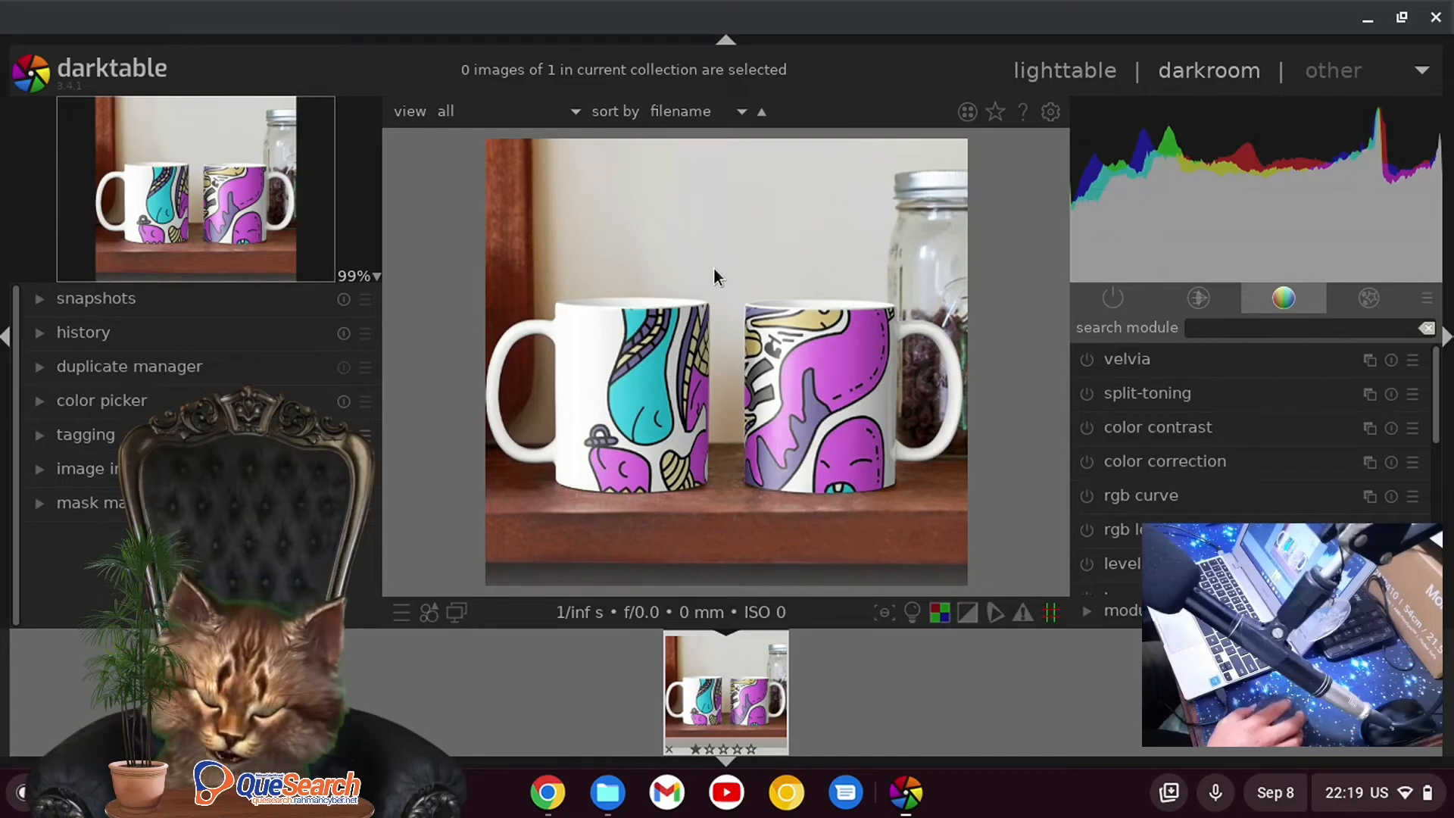
Step: Return to the lighttable and remove the imported two-mug screenshot from the collection, confirming the removal
{"action": "left_click", "coordinate": [1068, 70]}
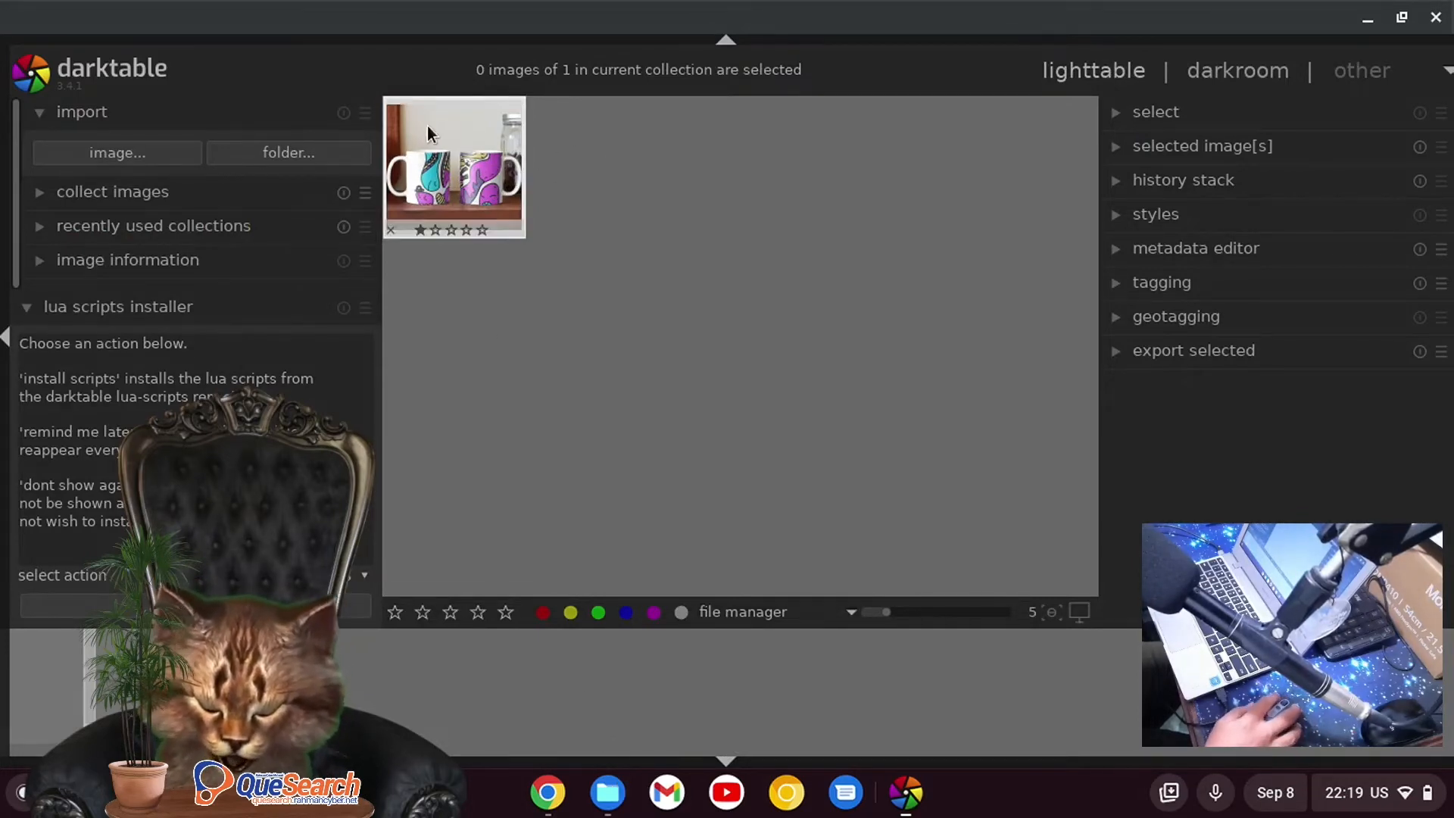
{"action": "left_click", "coordinate": [453, 156]}
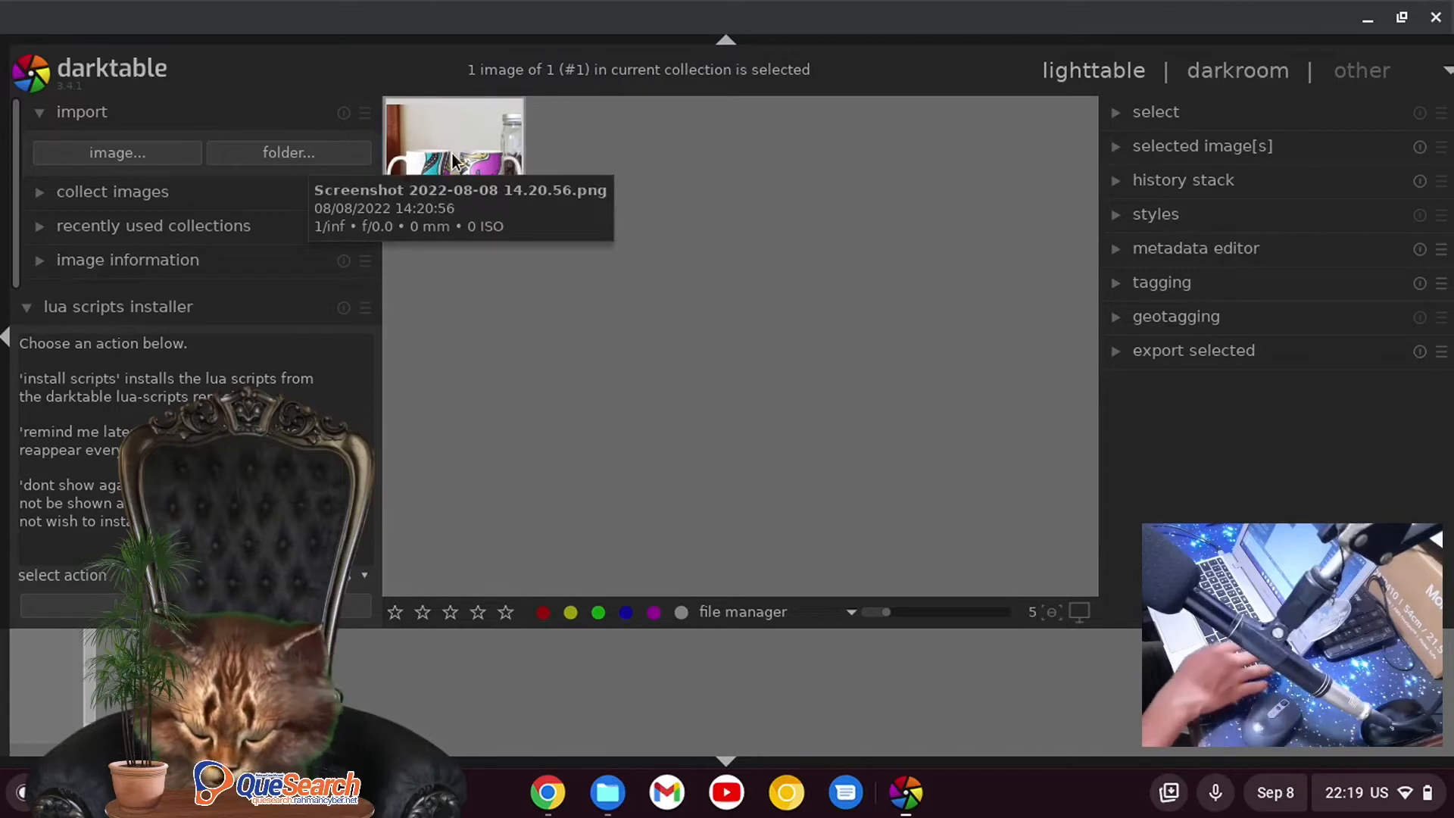
{"action": "key", "text": "Delete"}
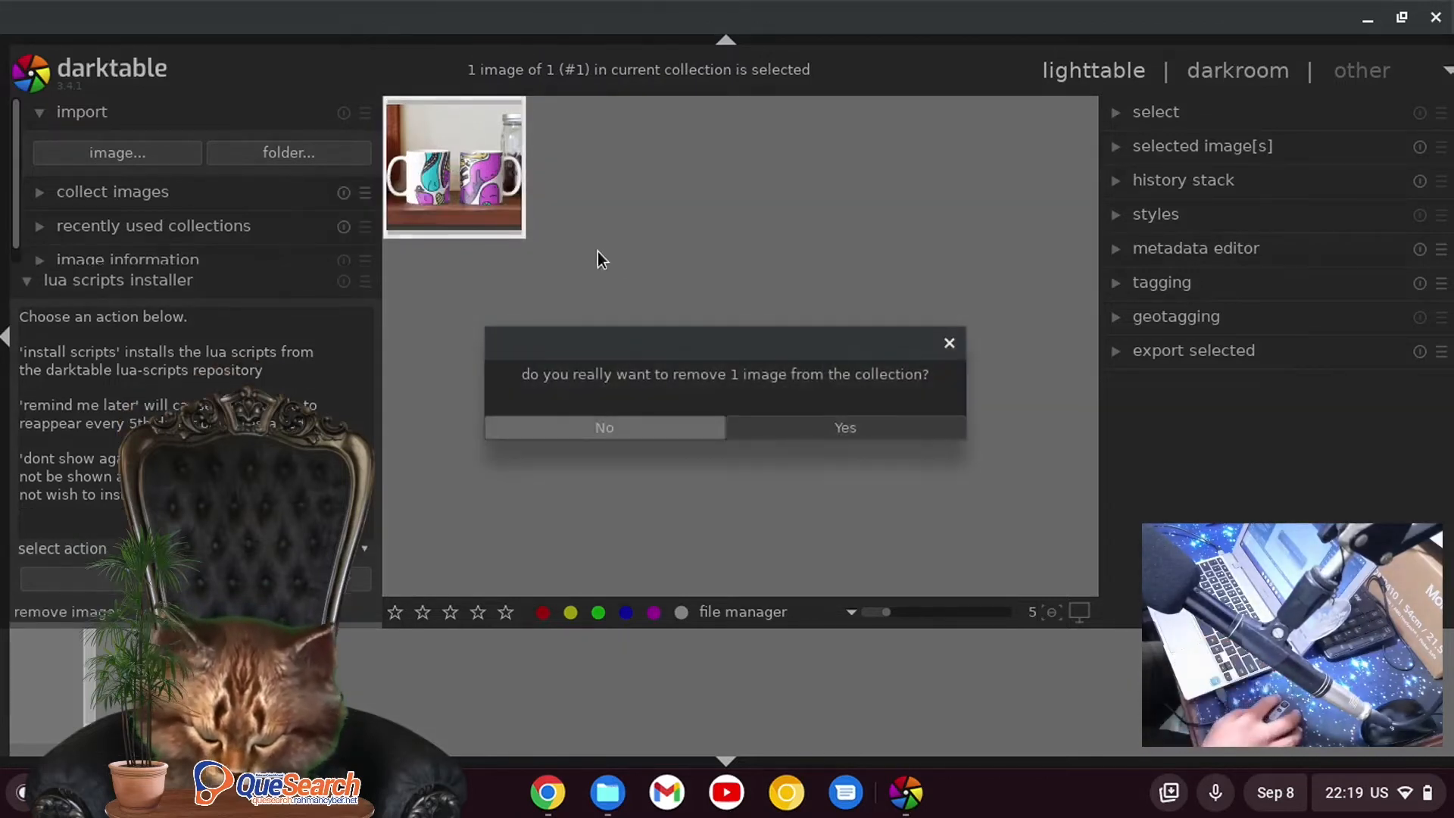
{"action": "left_click", "coordinate": [798, 423]}
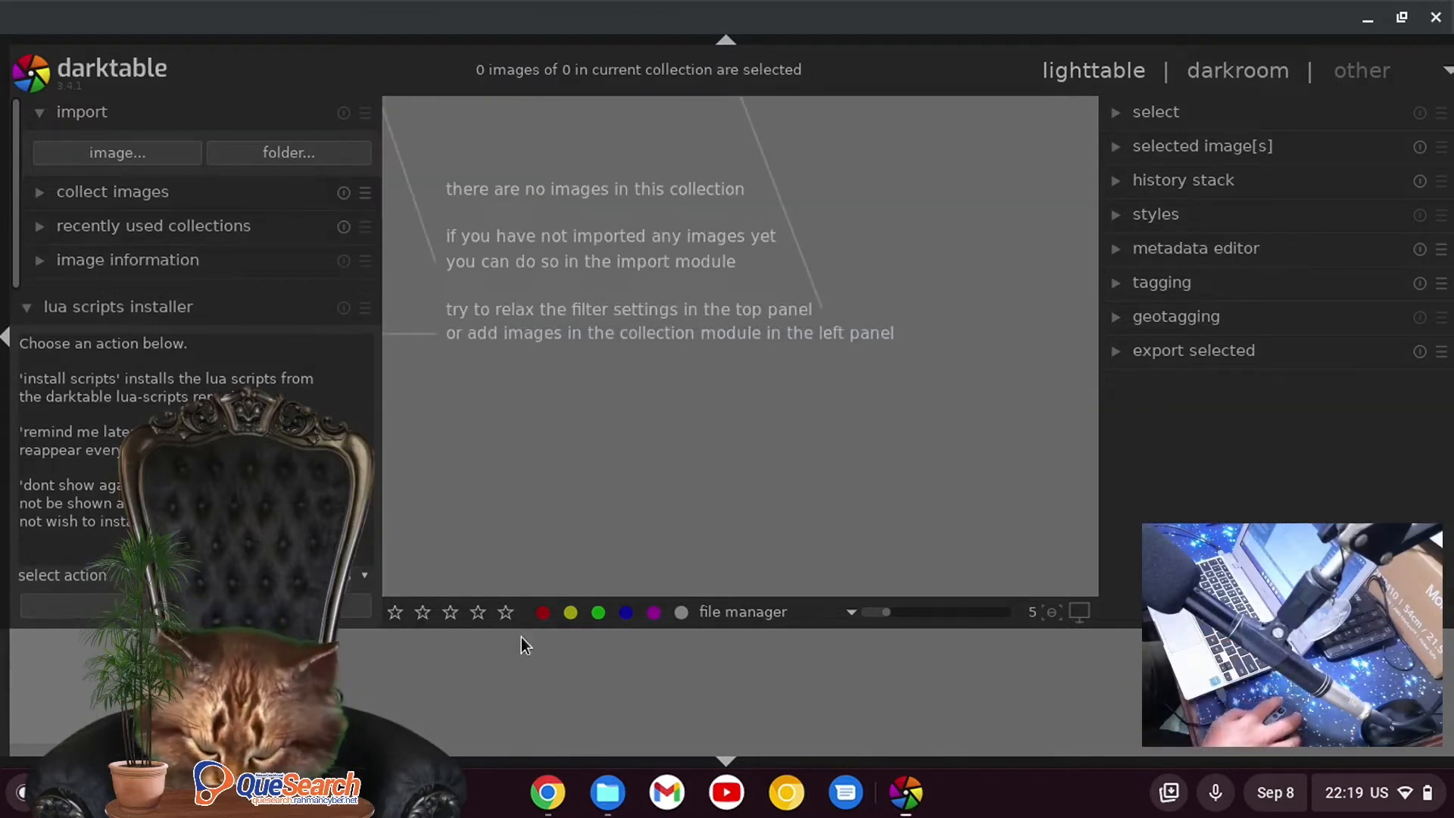
Step: Reopen the Files window, move it lower, and try to drop a Downloads screenshot into the empty darktable collection
{"action": "left_click", "coordinate": [606, 791]}
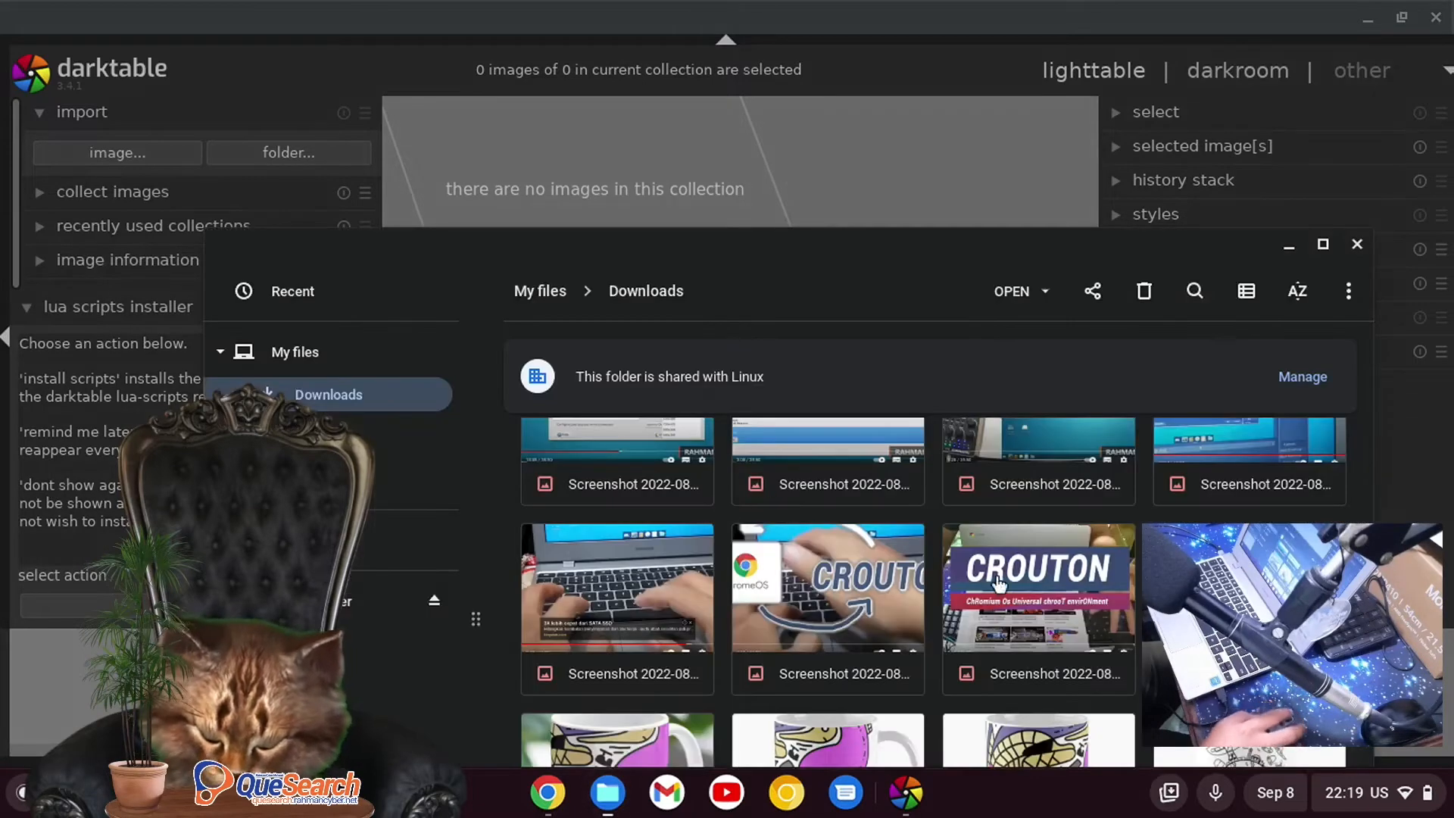
{"action": "left_click_drag", "start_coordinate": [1076, 464], "coordinate": [821, 184]}
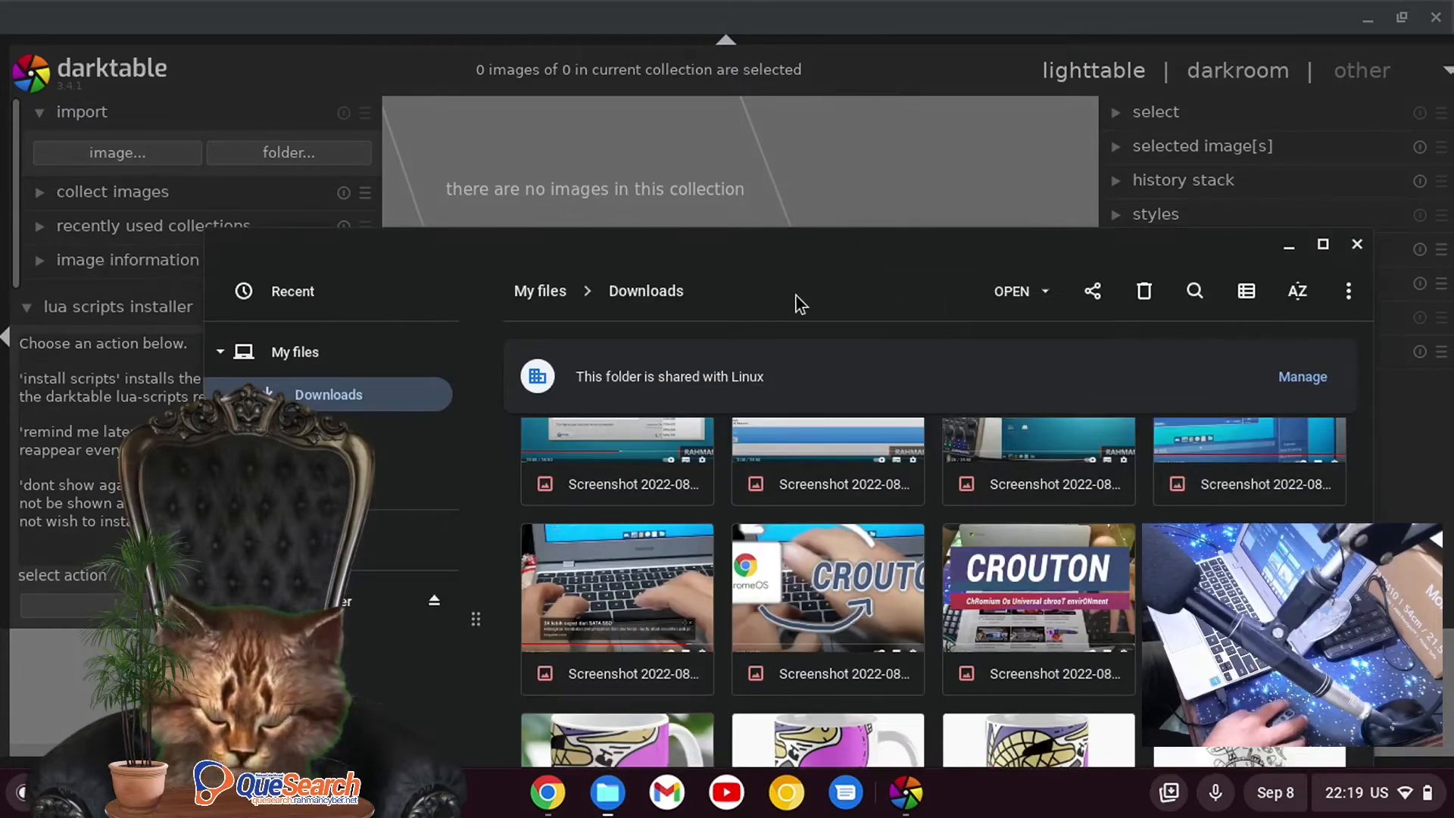
{"action": "left_click_drag", "start_coordinate": [807, 247], "coordinate": [691, 372]}
{"action": "left_click_drag", "start_coordinate": [1105, 712], "coordinate": [712, 284]}
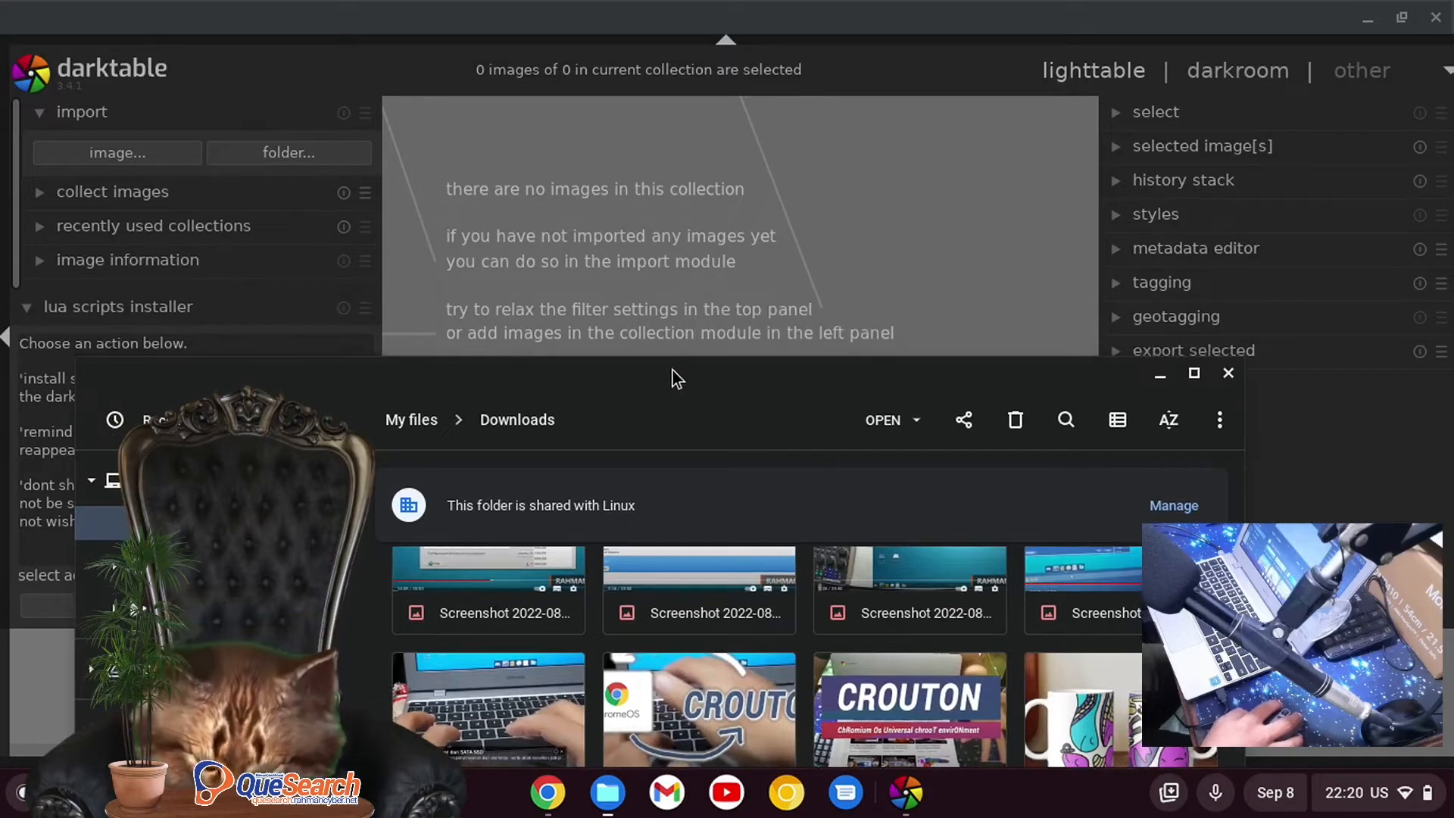
{"action": "left_click_drag", "start_coordinate": [672, 371], "coordinate": [745, 268]}
{"action": "left_click", "coordinate": [461, 19]}
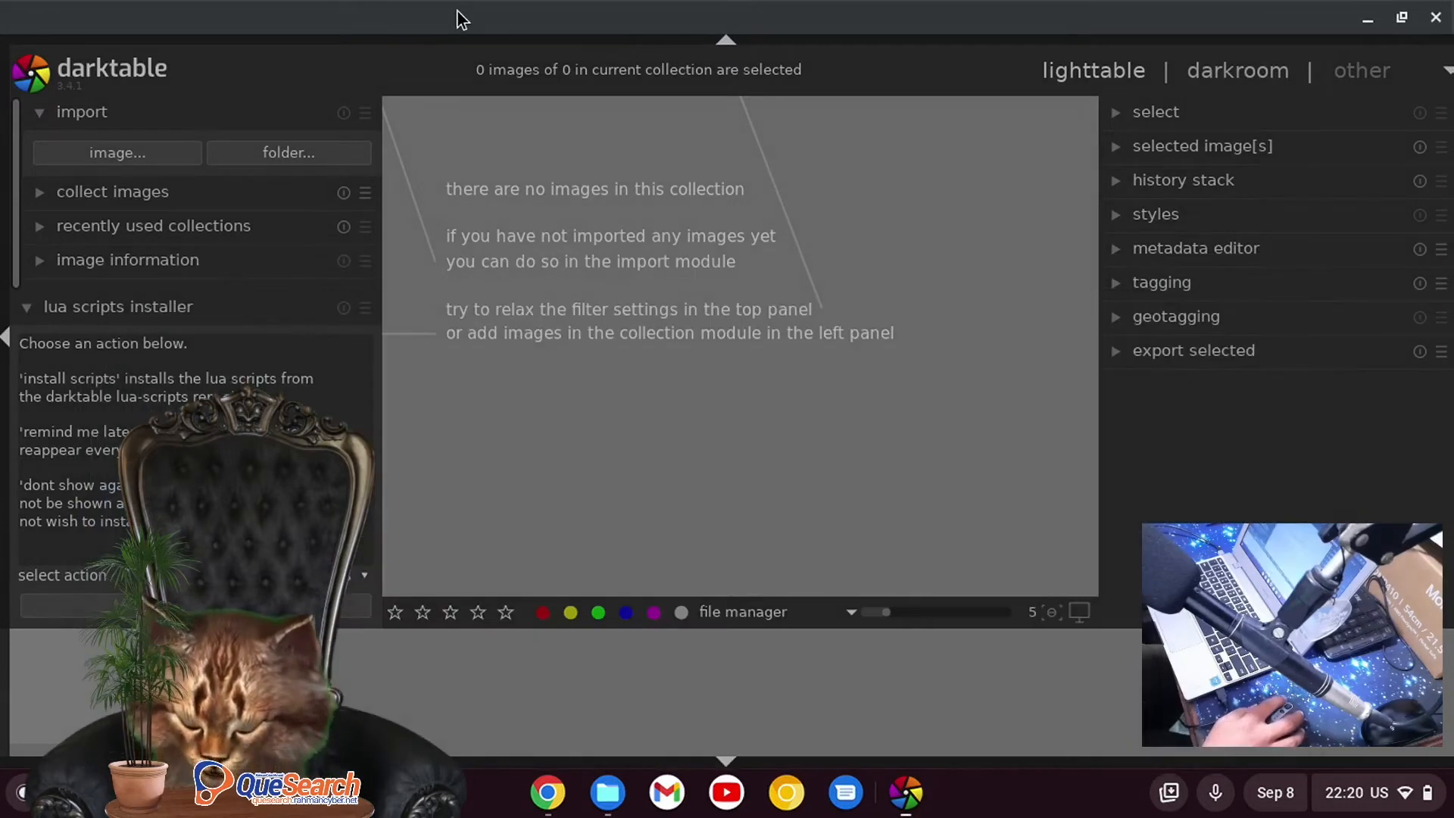
Step: Try to drop the screenshot of a single purple-patterned mug from Downloads into the empty lighttable
{"action": "left_click", "coordinate": [604, 788]}
{"action": "scroll", "coordinate": [909, 531], "scroll_direction": "up", "scroll_amount": 2}
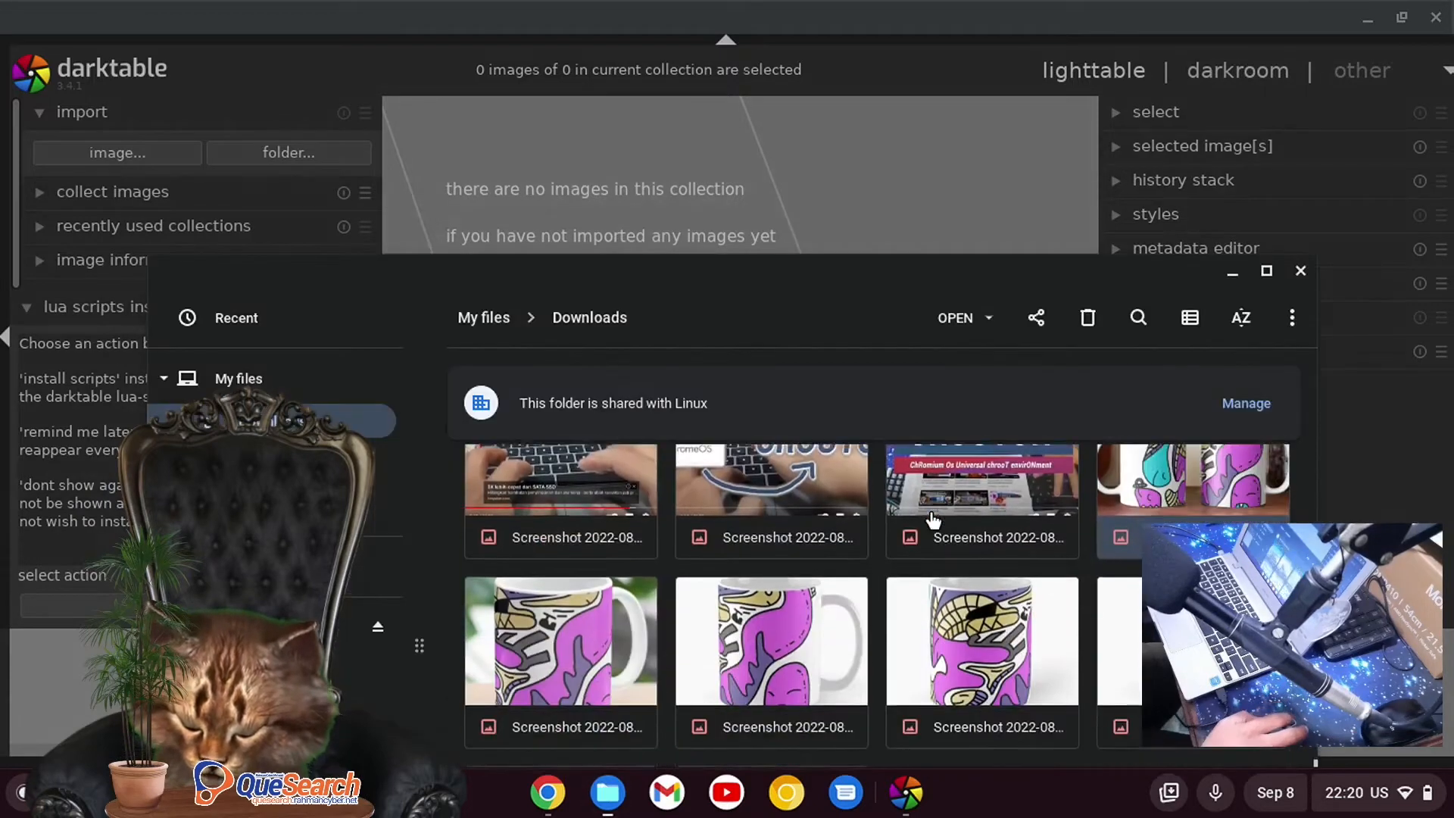
{"action": "left_click_drag", "start_coordinate": [1028, 644], "coordinate": [851, 175]}
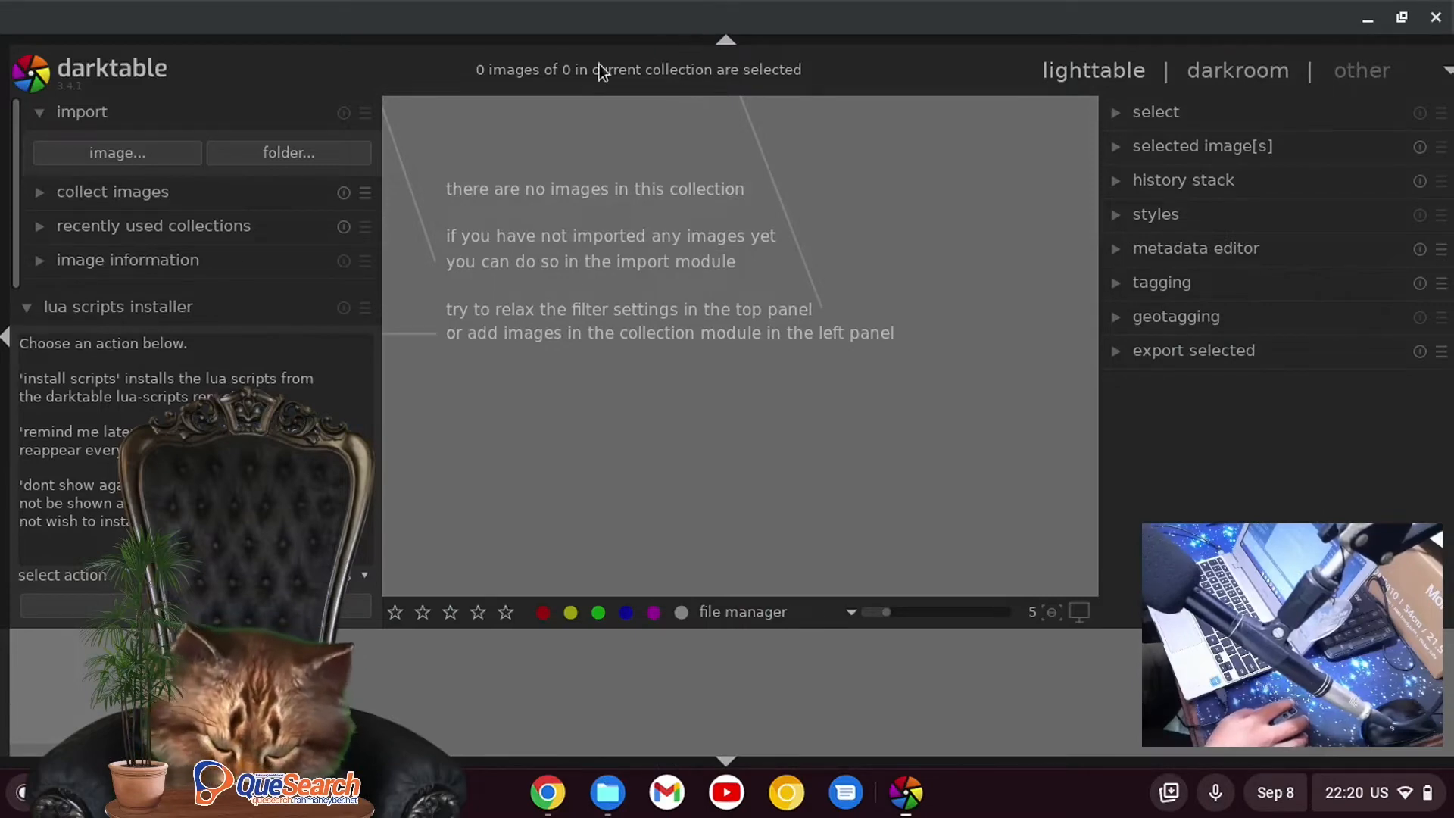
Step: Preview several Downloads screenshots again in the image import dialog and import the two-mug picture, Screenshot 2022-08-08 14.20.56.png
{"action": "left_click", "coordinate": [176, 155]}
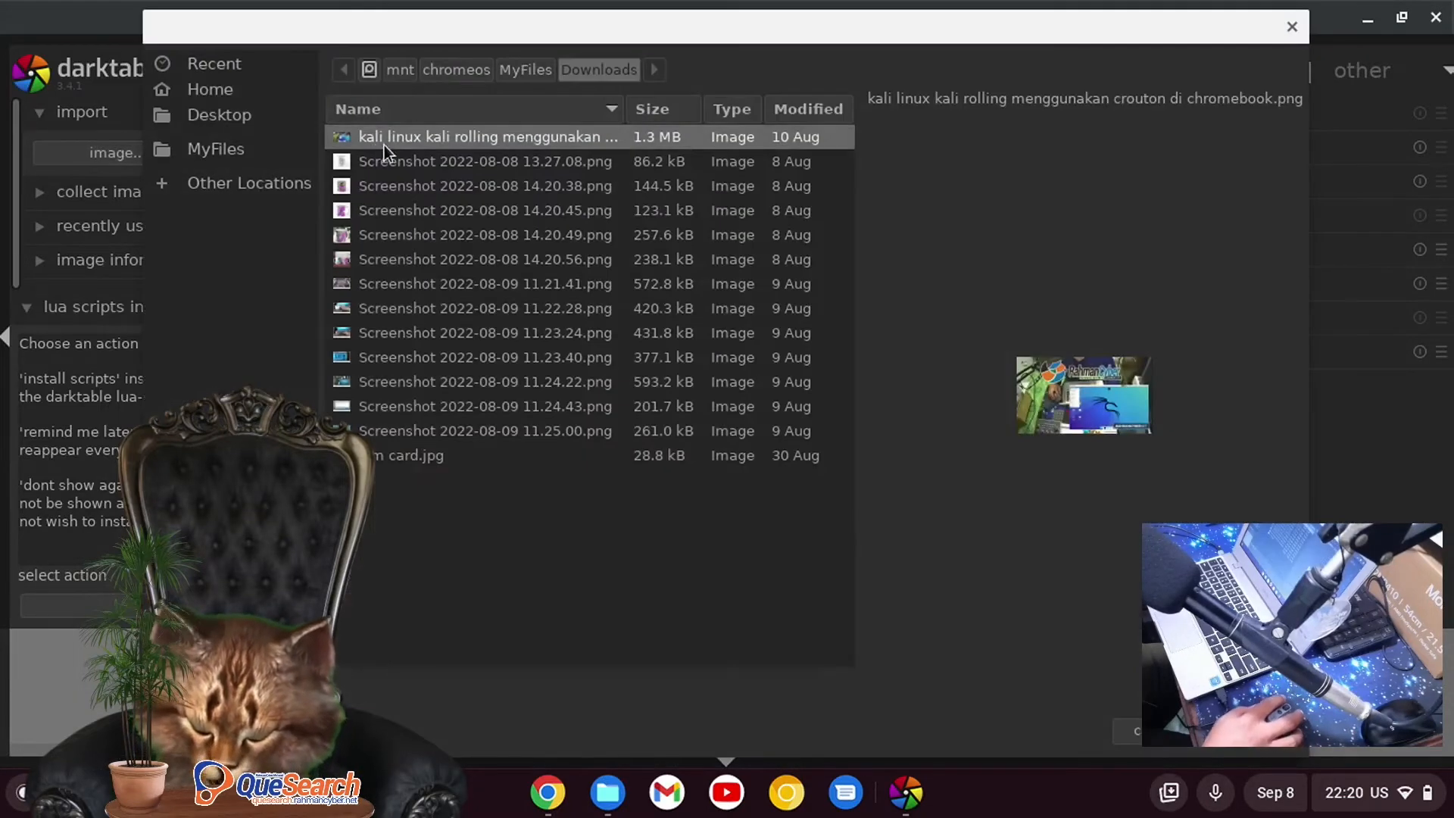
{"action": "left_click", "coordinate": [468, 162], "text": "shift"}
{"action": "left_click", "coordinate": [474, 235]}
{"action": "left_click", "coordinate": [493, 216]}
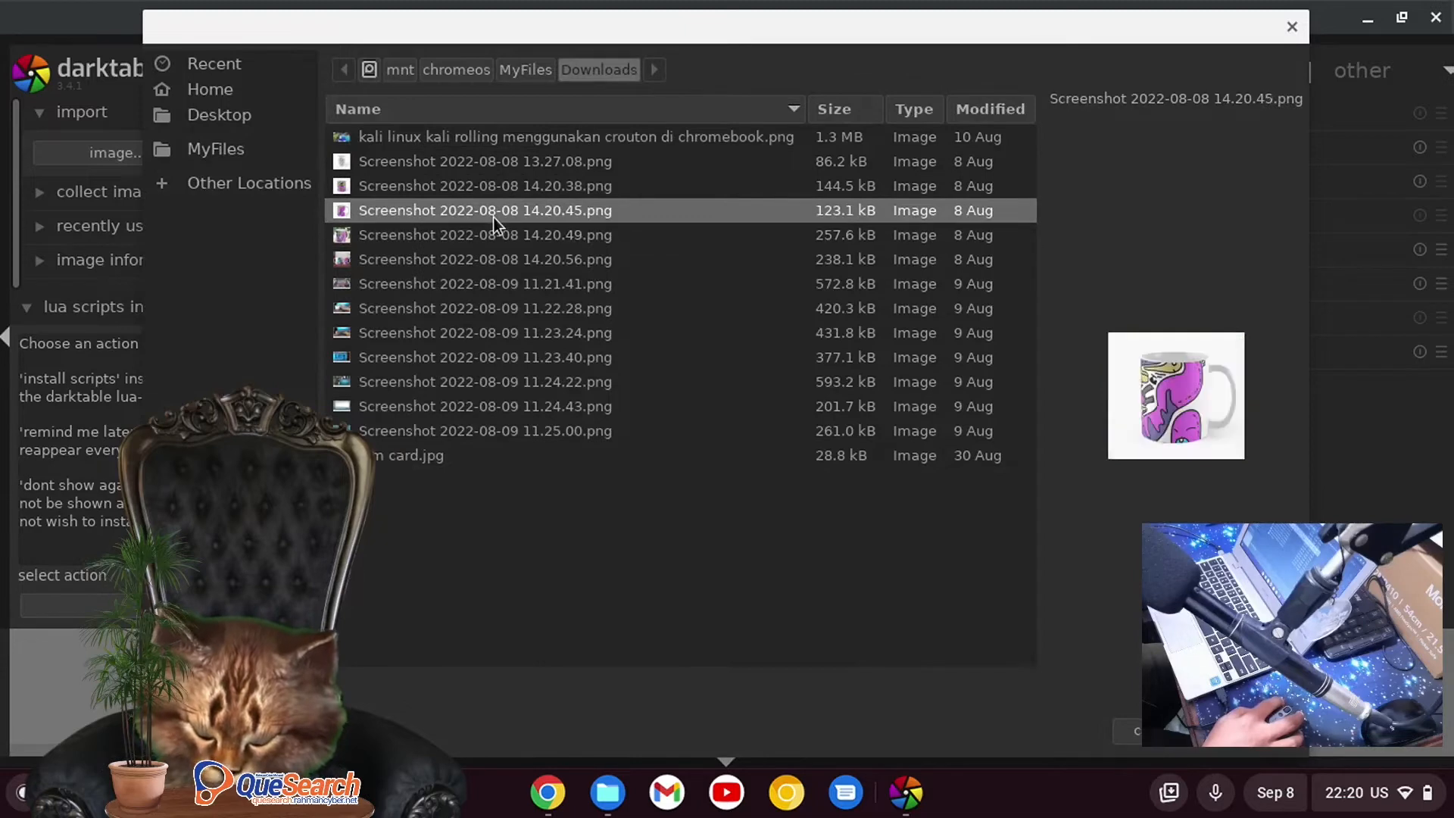
{"action": "left_click", "coordinate": [514, 183]}
{"action": "left_click", "coordinate": [530, 160]}
{"action": "left_click", "coordinate": [556, 139], "text": "shift"}
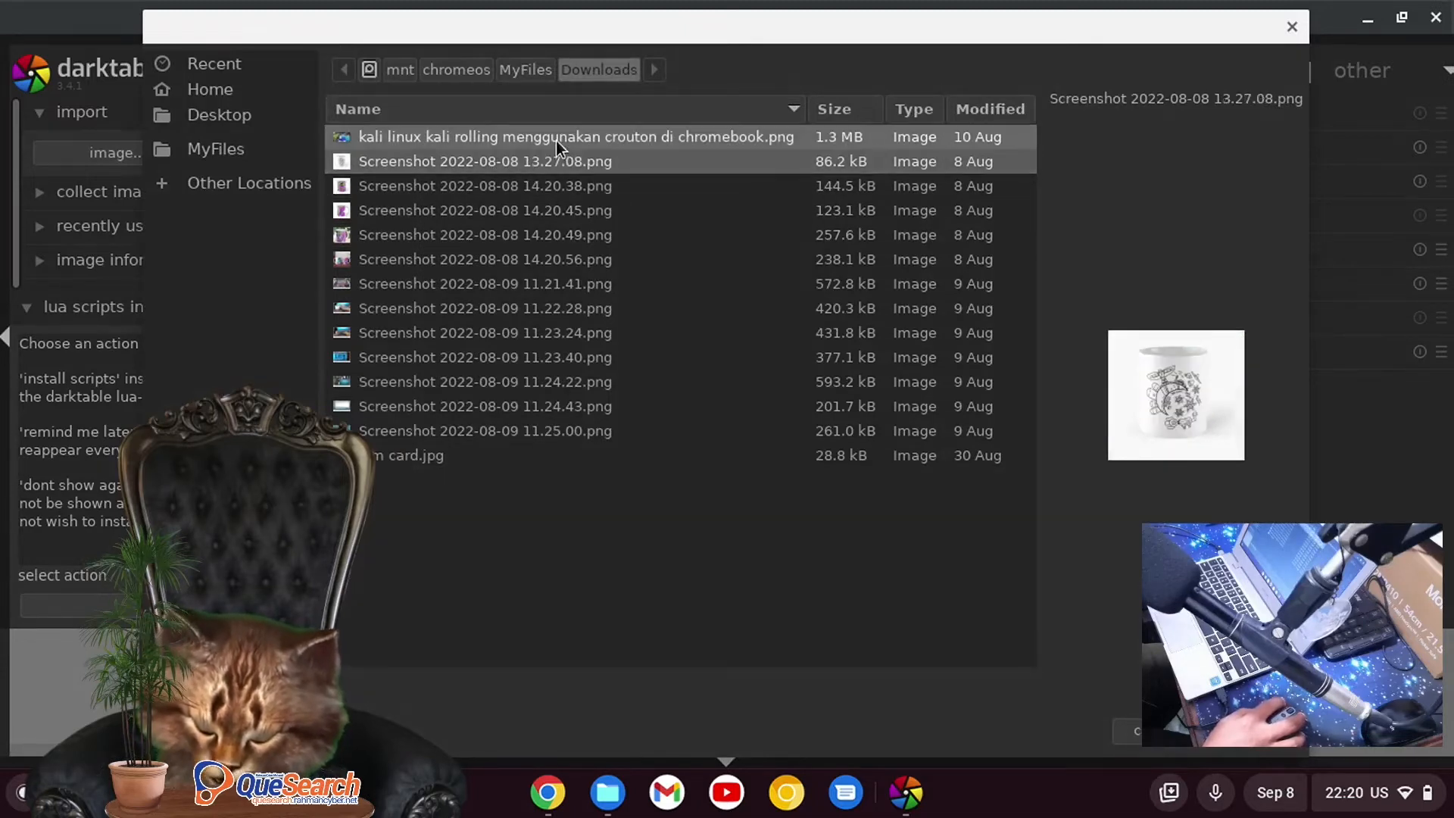
{"action": "left_click", "coordinate": [556, 172]}
{"action": "left_click", "coordinate": [576, 220]}
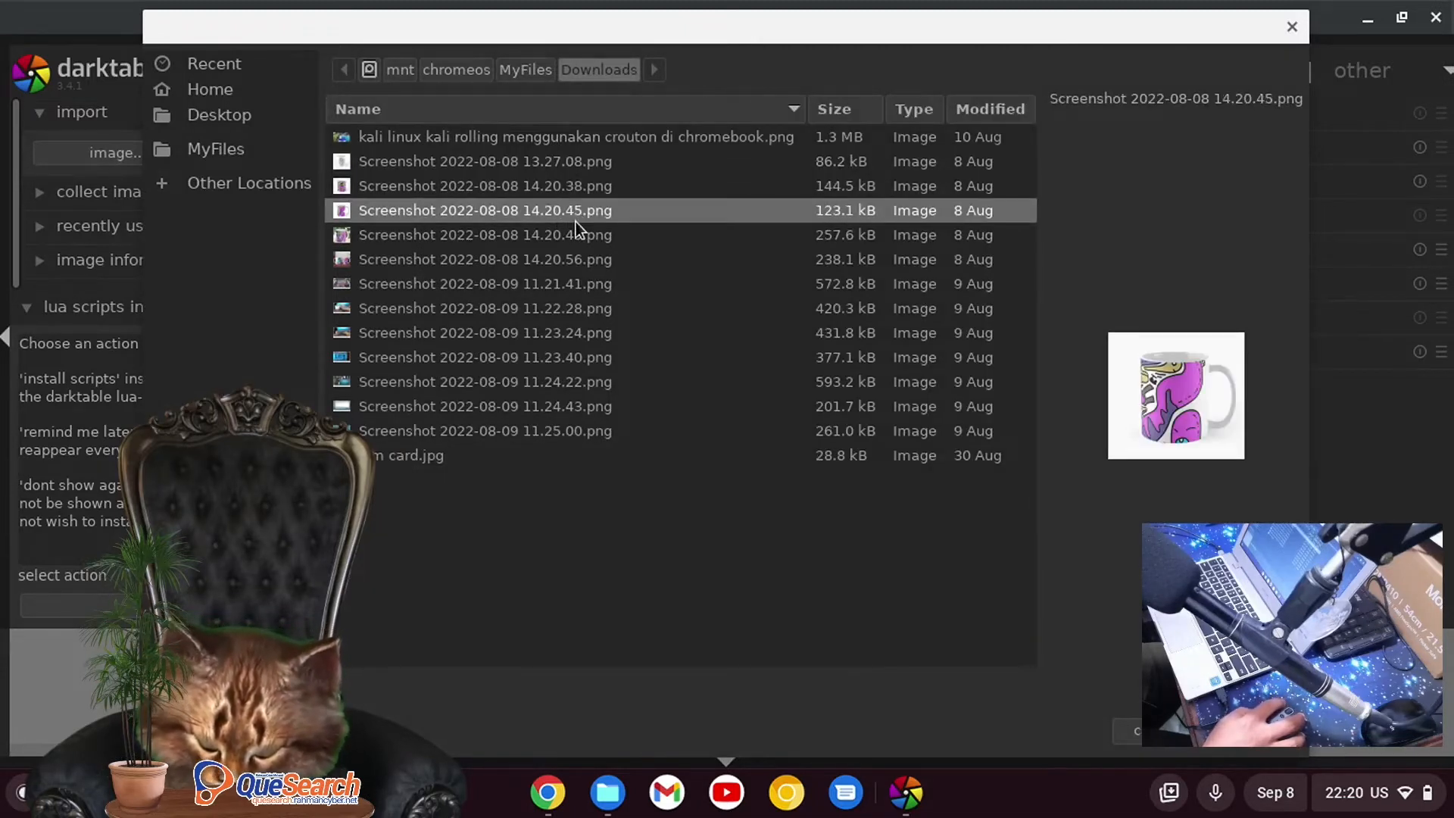
{"action": "left_click", "coordinate": [580, 258]}
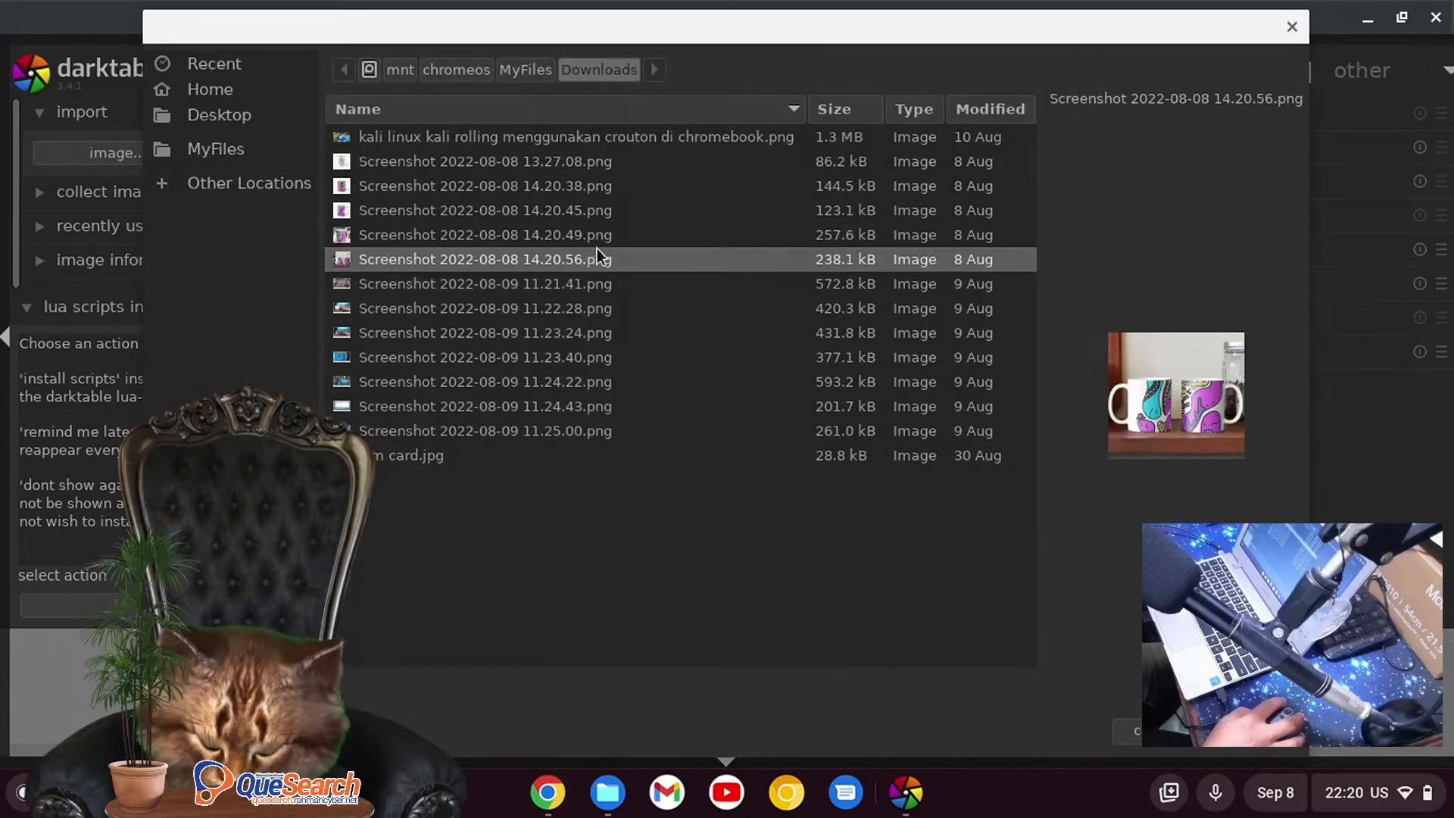
{"action": "left_click", "coordinate": [1255, 730]}
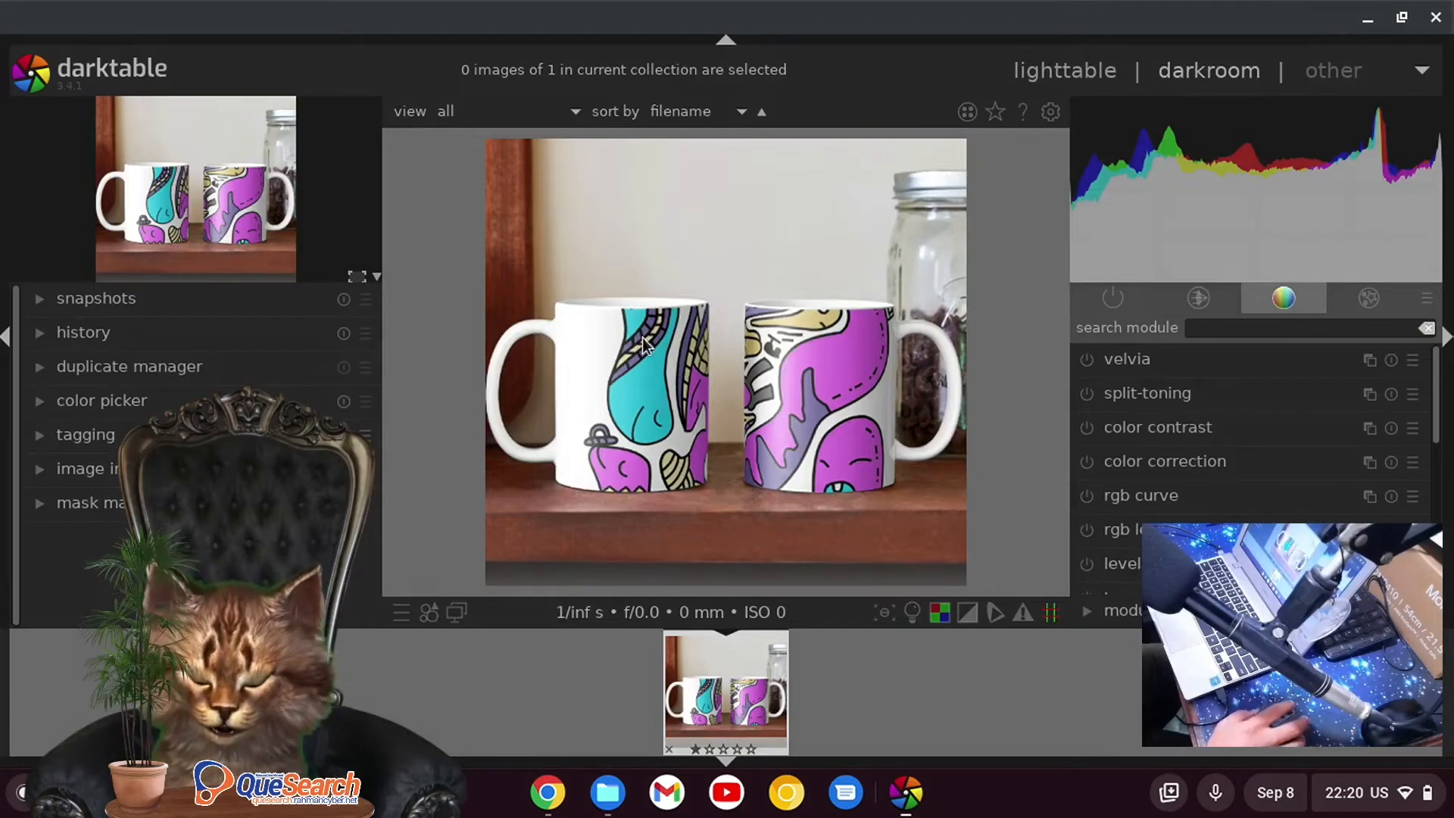
Step: Adjust the mug photo's exposure directly on the histogram, first darkening it, brightening it strongly, and settling on a moderate brightness
{"action": "mouse_move", "coordinate": [1151, 182]}
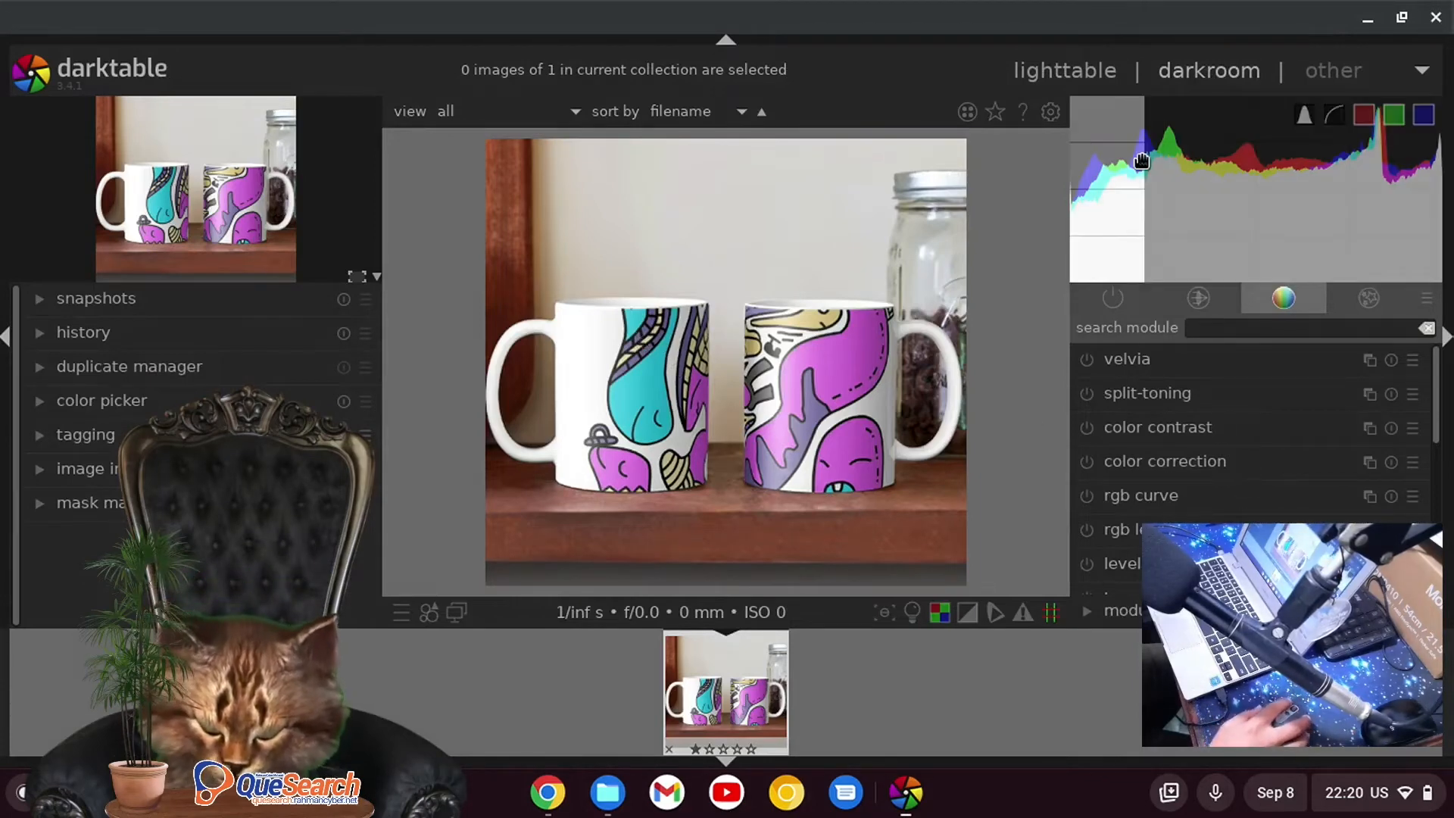
{"action": "left_click_drag", "start_coordinate": [1128, 155], "coordinate": [1135, 203]}
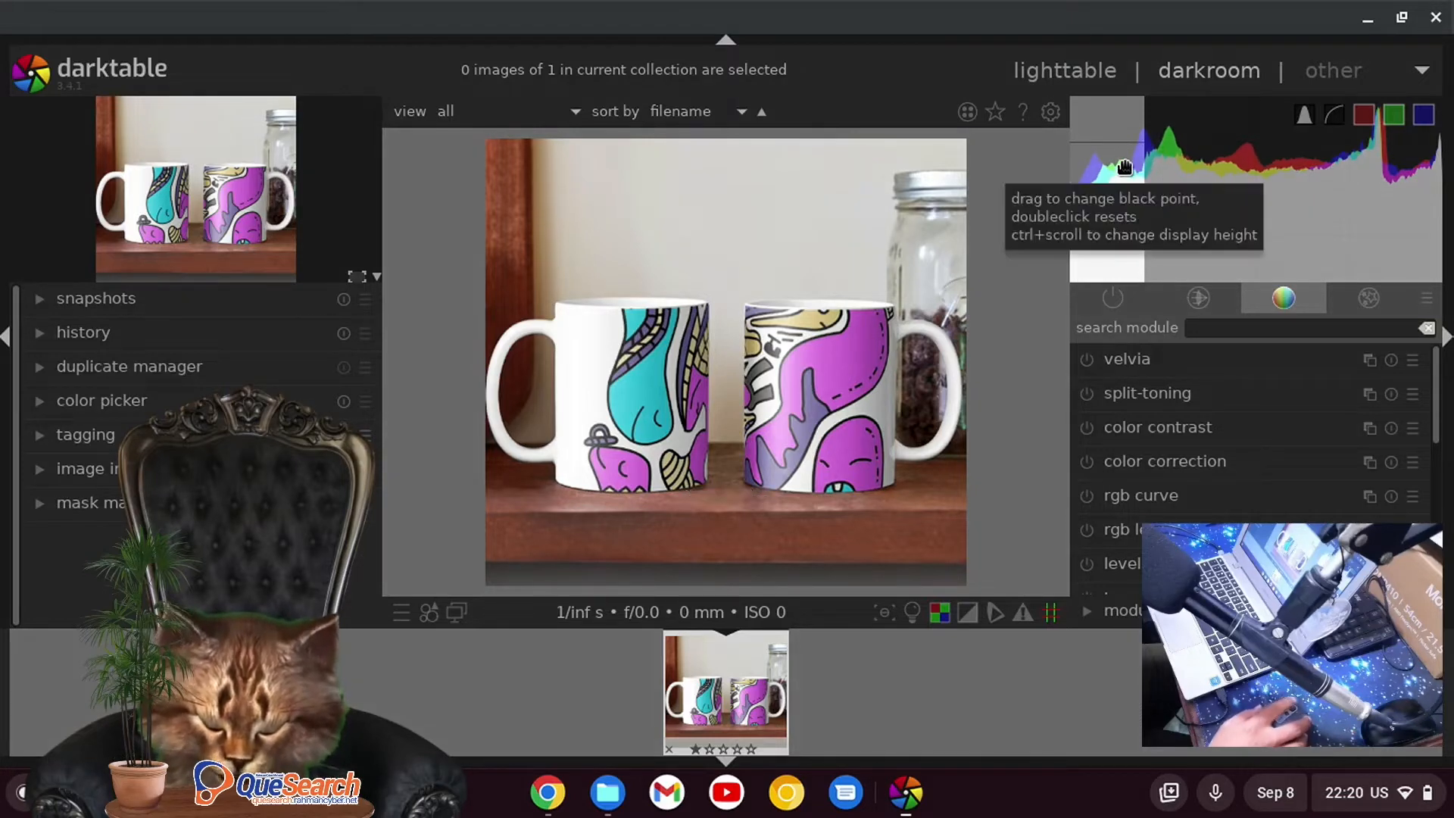
{"action": "left_click_drag", "start_coordinate": [1175, 144], "coordinate": [1144, 142]}
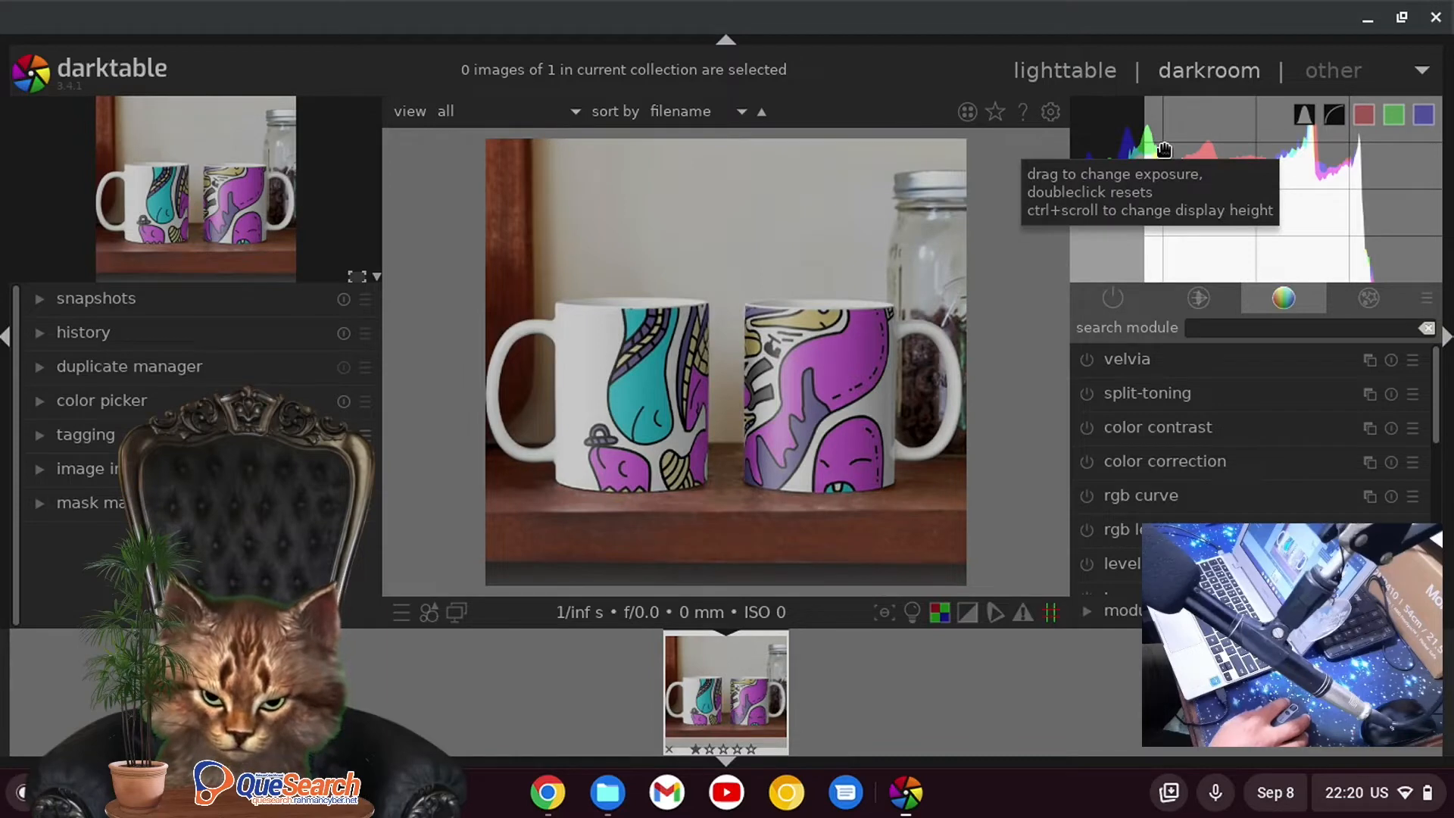
{"action": "left_click_drag", "start_coordinate": [1164, 149], "coordinate": [1216, 144]}
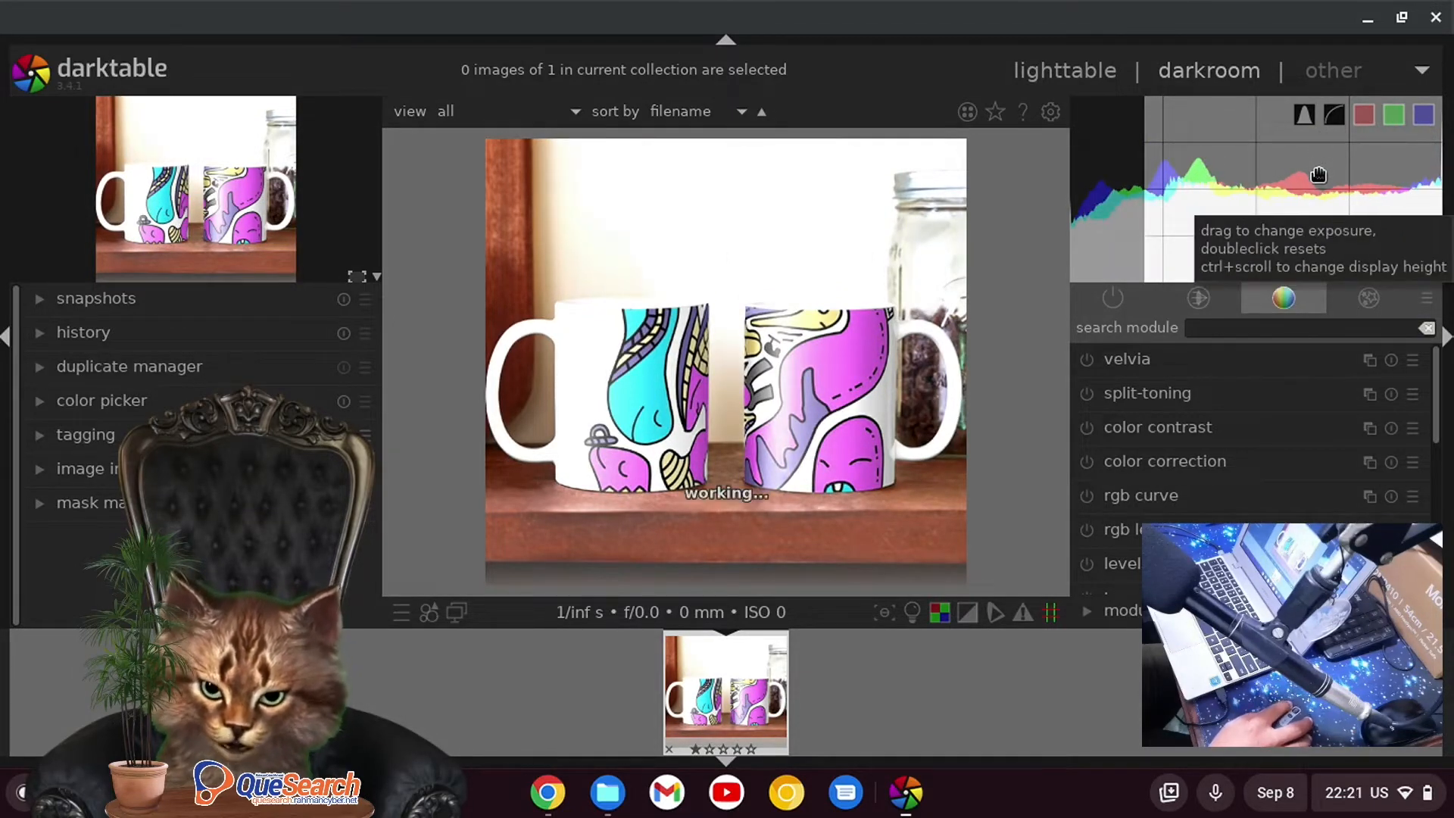
{"action": "left_click_drag", "start_coordinate": [1320, 187], "coordinate": [1346, 202]}
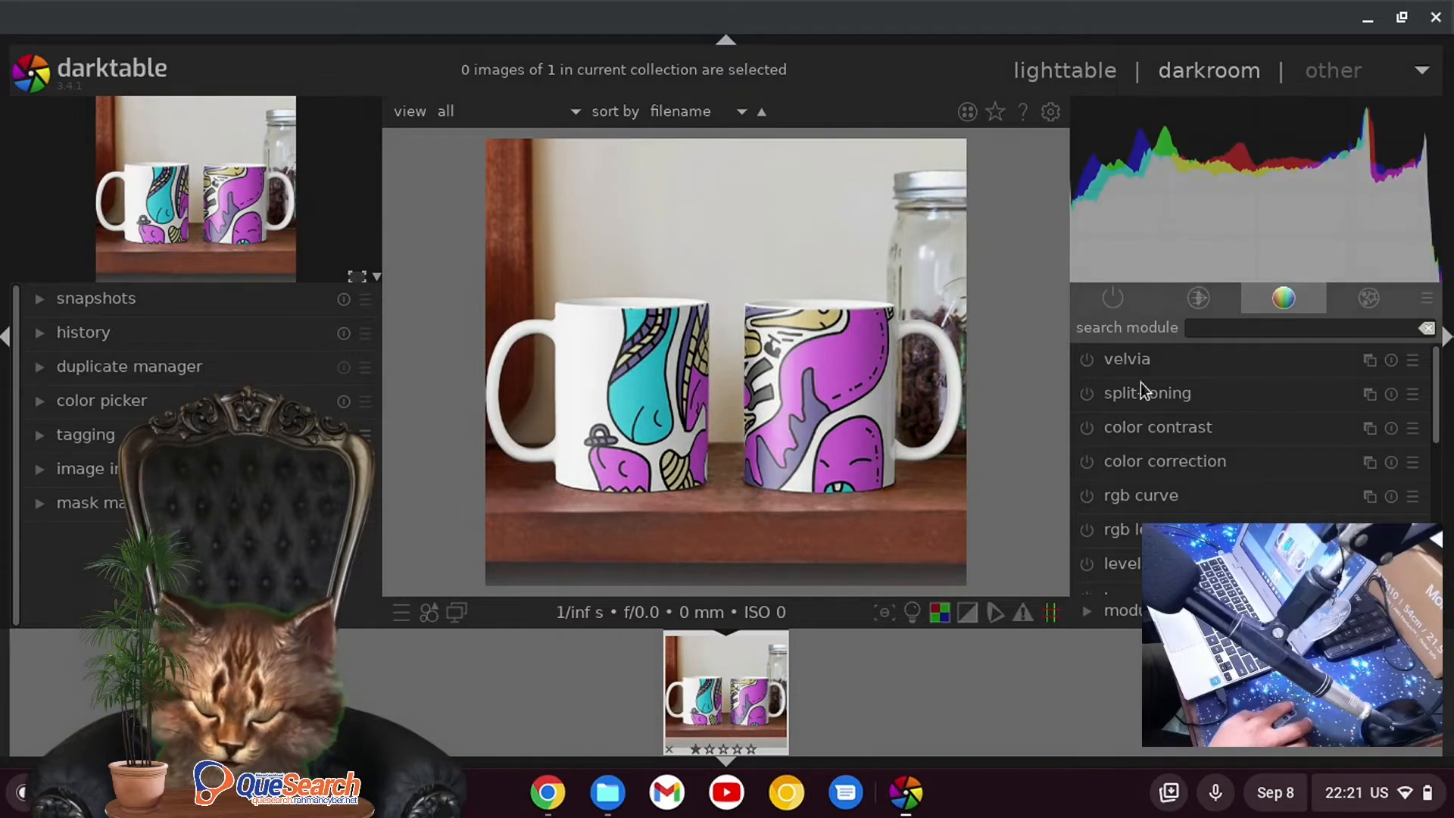
Step: Apply split-toning to the mug photo with the shadows' saturation at 0.64 and hue at 0.39, and collapse the module
{"action": "left_click", "coordinate": [1122, 395]}
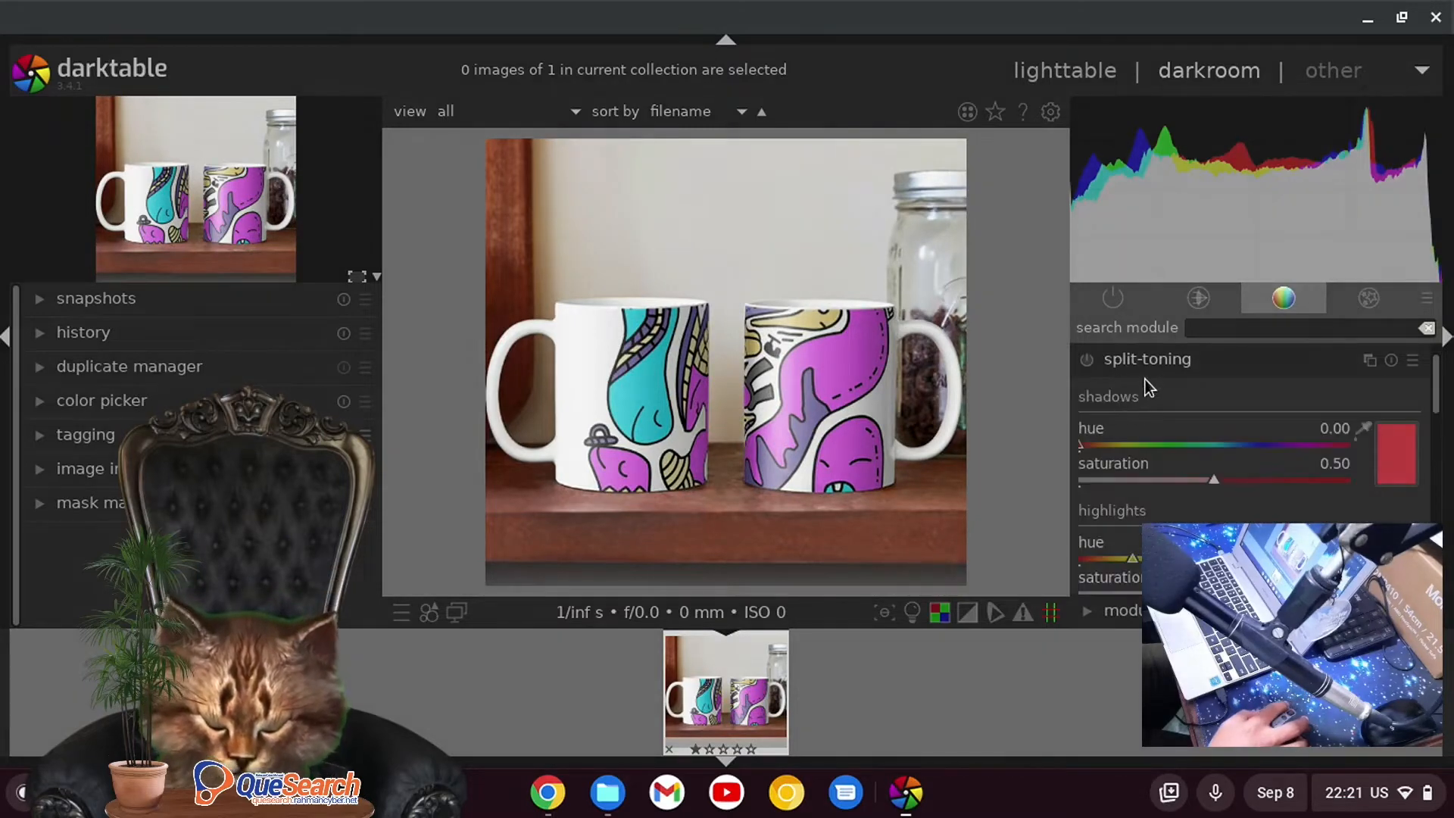
{"action": "left_click_drag", "start_coordinate": [1215, 485], "coordinate": [1252, 494]}
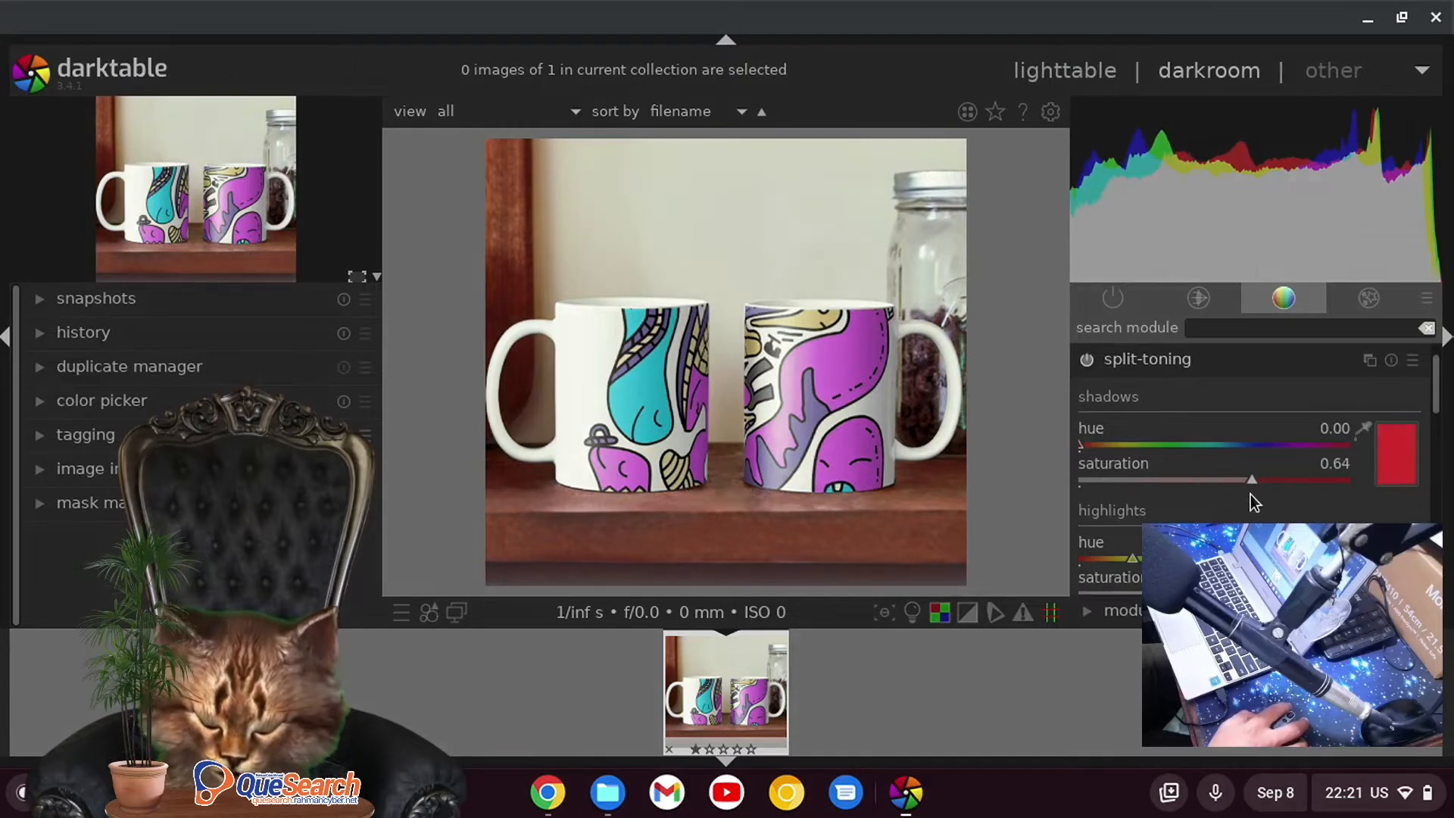
{"action": "left_click_drag", "start_coordinate": [1093, 445], "coordinate": [1183, 457]}
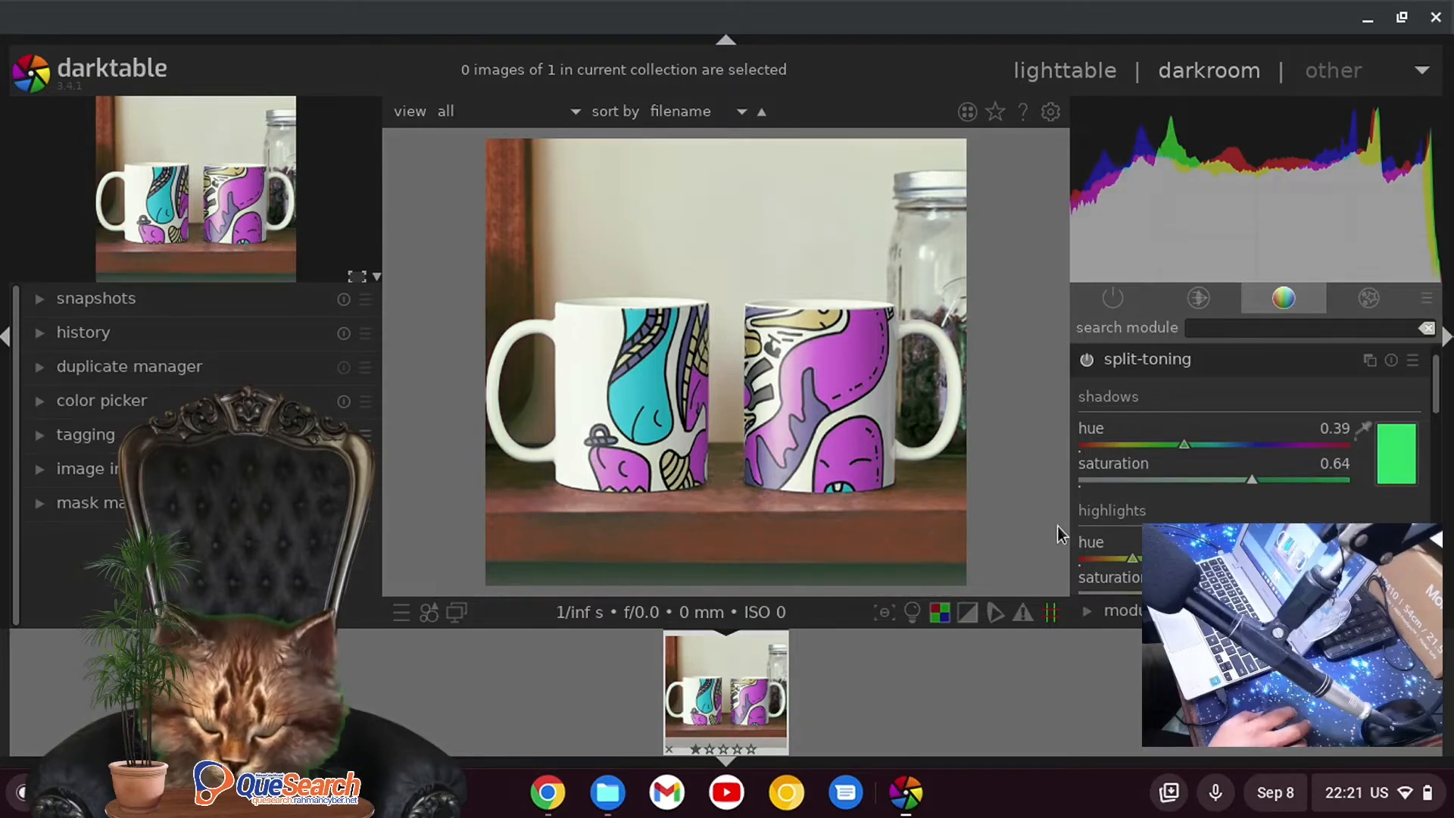
{"action": "scroll", "coordinate": [1434, 410], "scroll_direction": "down", "scroll_amount": 1}
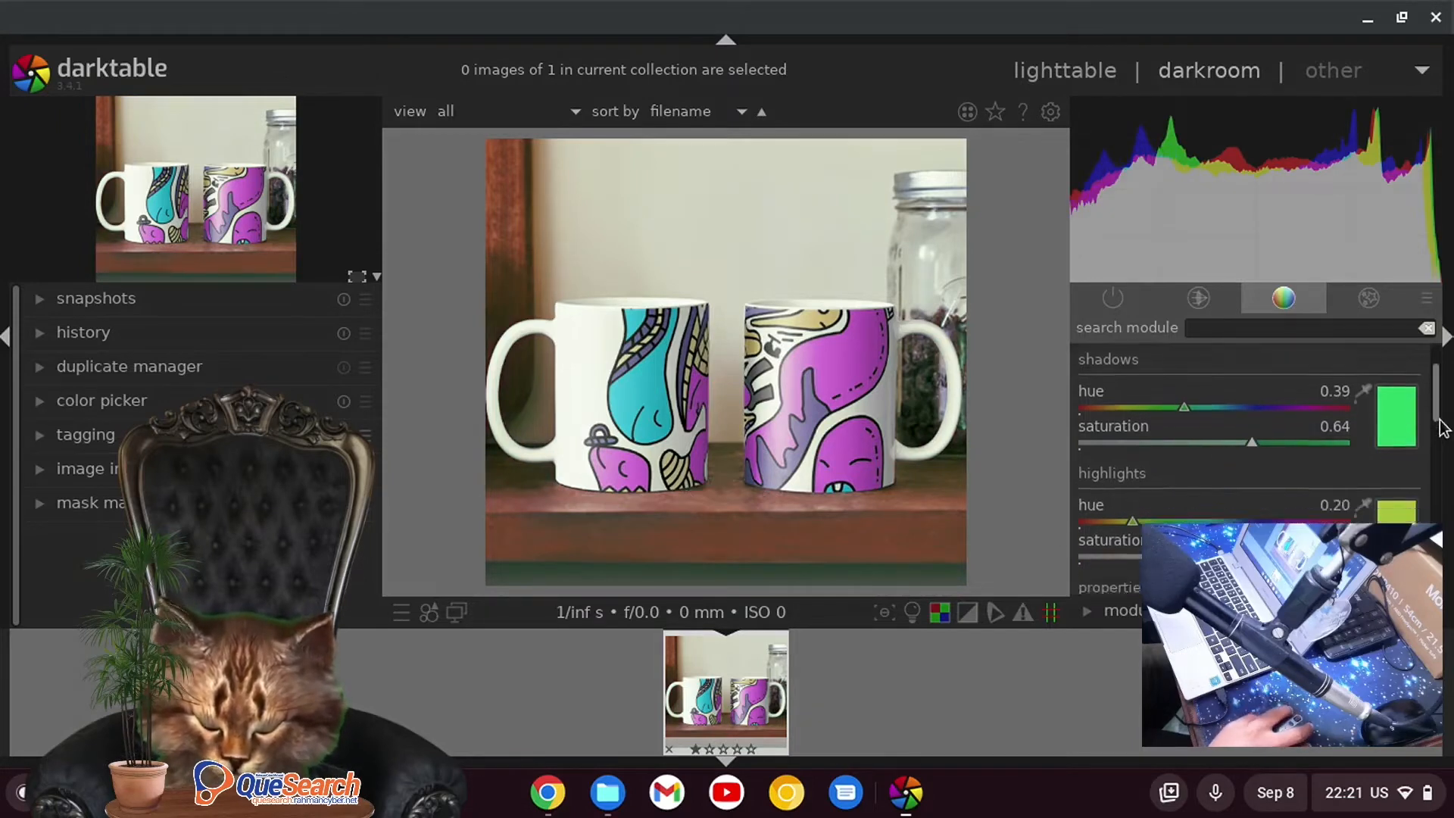
{"action": "scroll", "coordinate": [1434, 410], "scroll_direction": "up", "scroll_amount": 2}
{"action": "left_click", "coordinate": [1215, 388]}
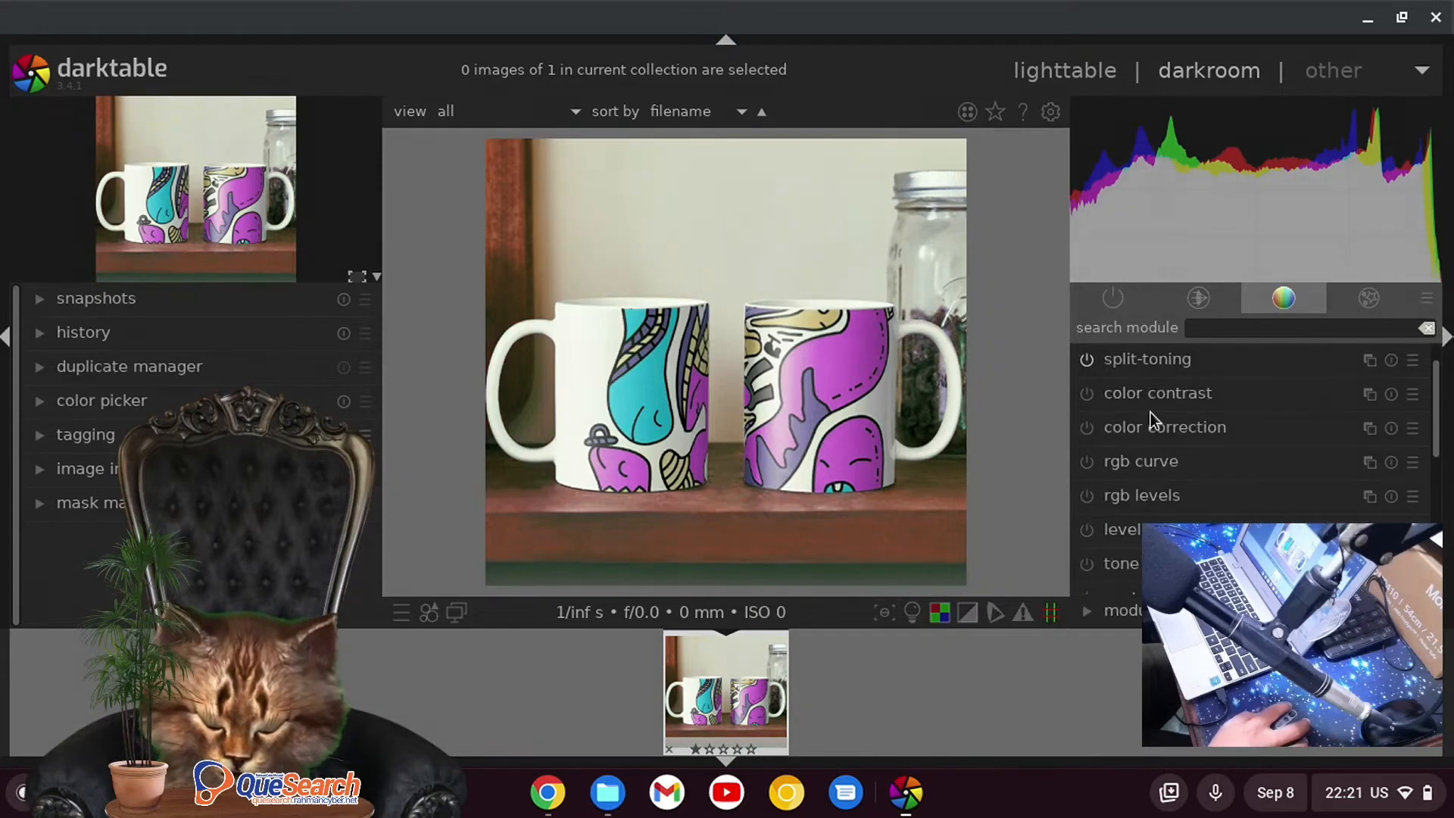
Step: Set the color contrast to 3.41 for green-magenta and 2.66 for blue-yellow, and compare the photo with the effect off and on
{"action": "left_click", "coordinate": [1166, 395]}
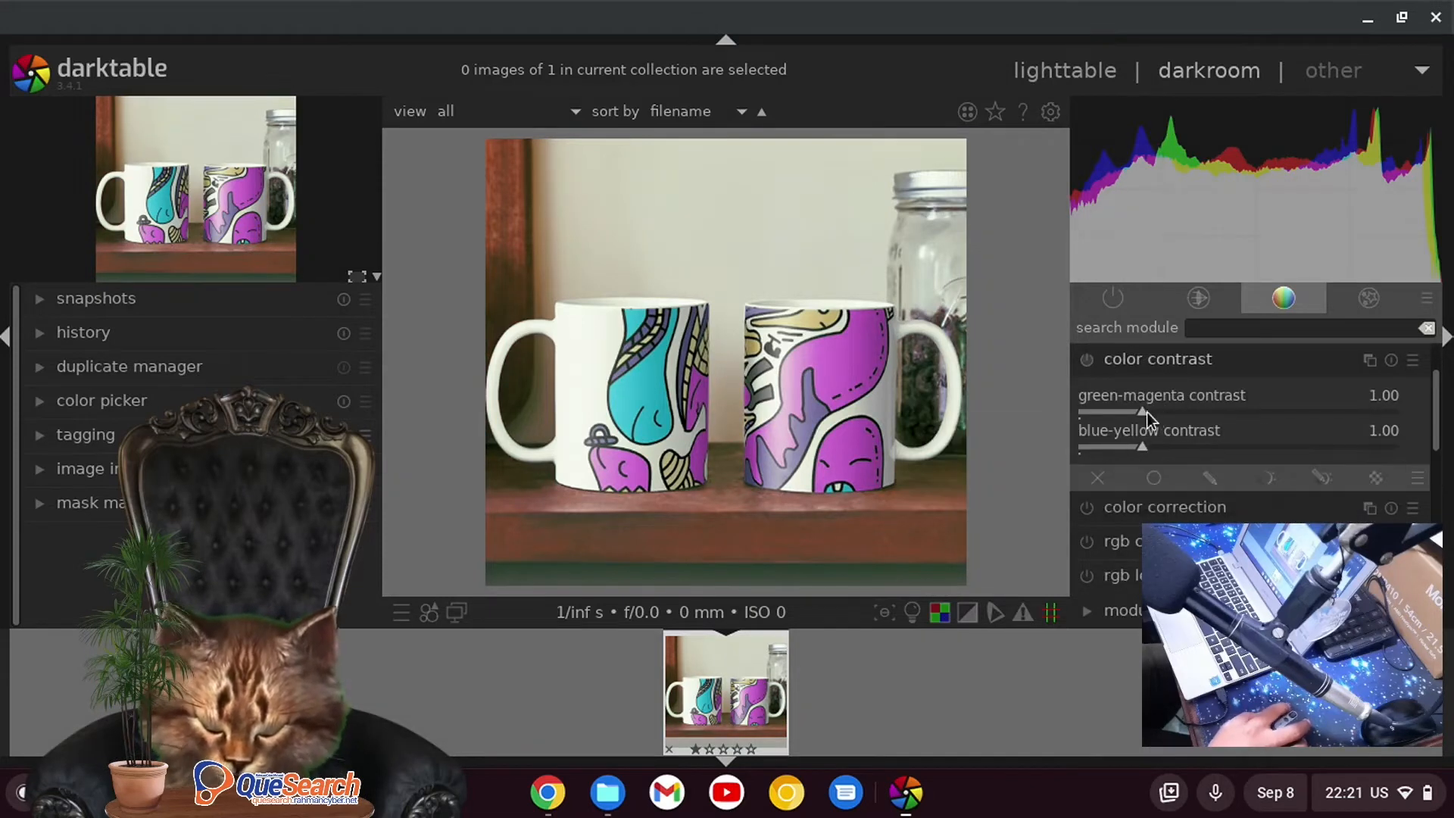
{"action": "left_click_drag", "start_coordinate": [1142, 412], "coordinate": [1297, 415]}
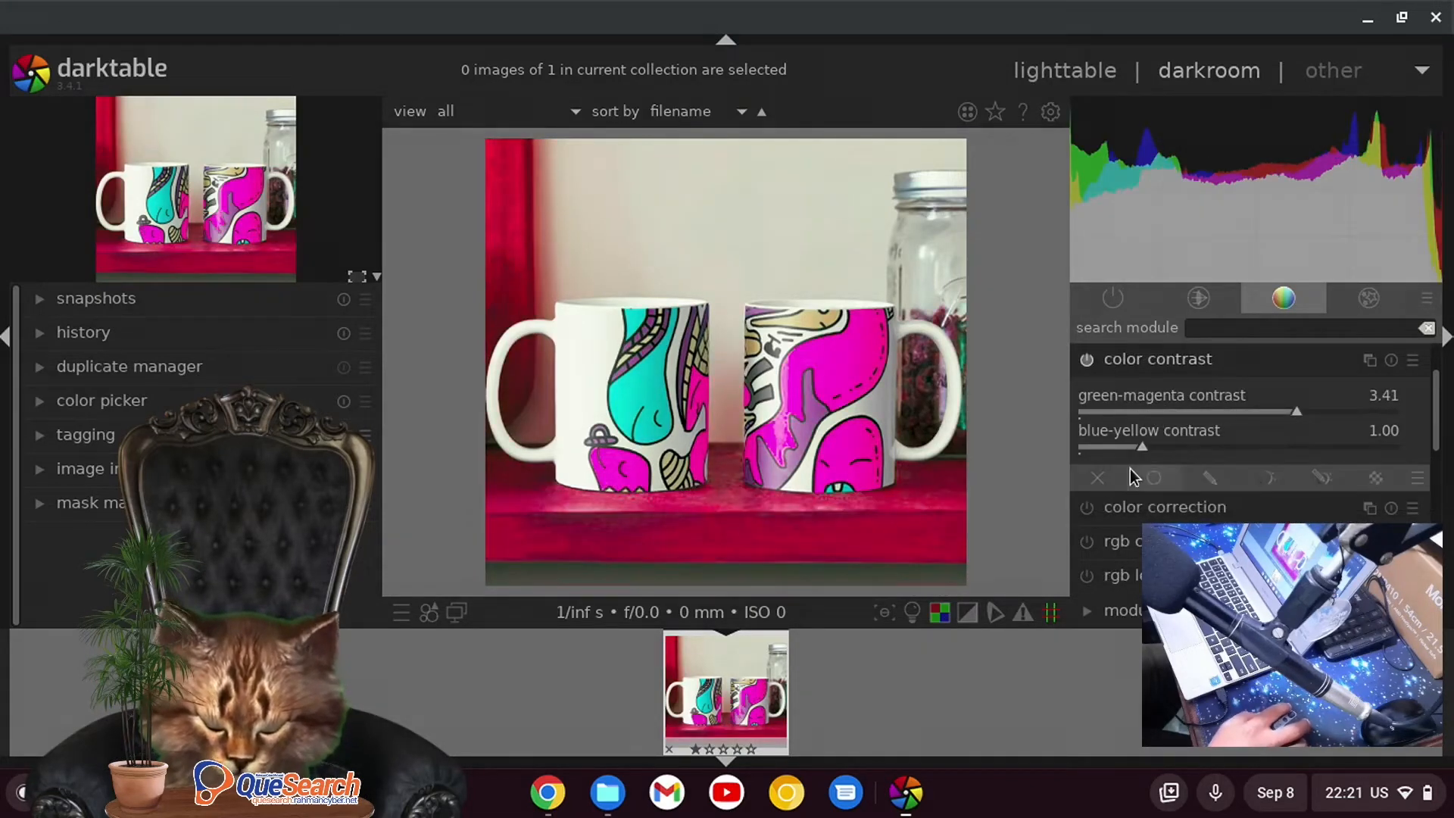
{"action": "left_click_drag", "start_coordinate": [1145, 447], "coordinate": [1246, 456]}
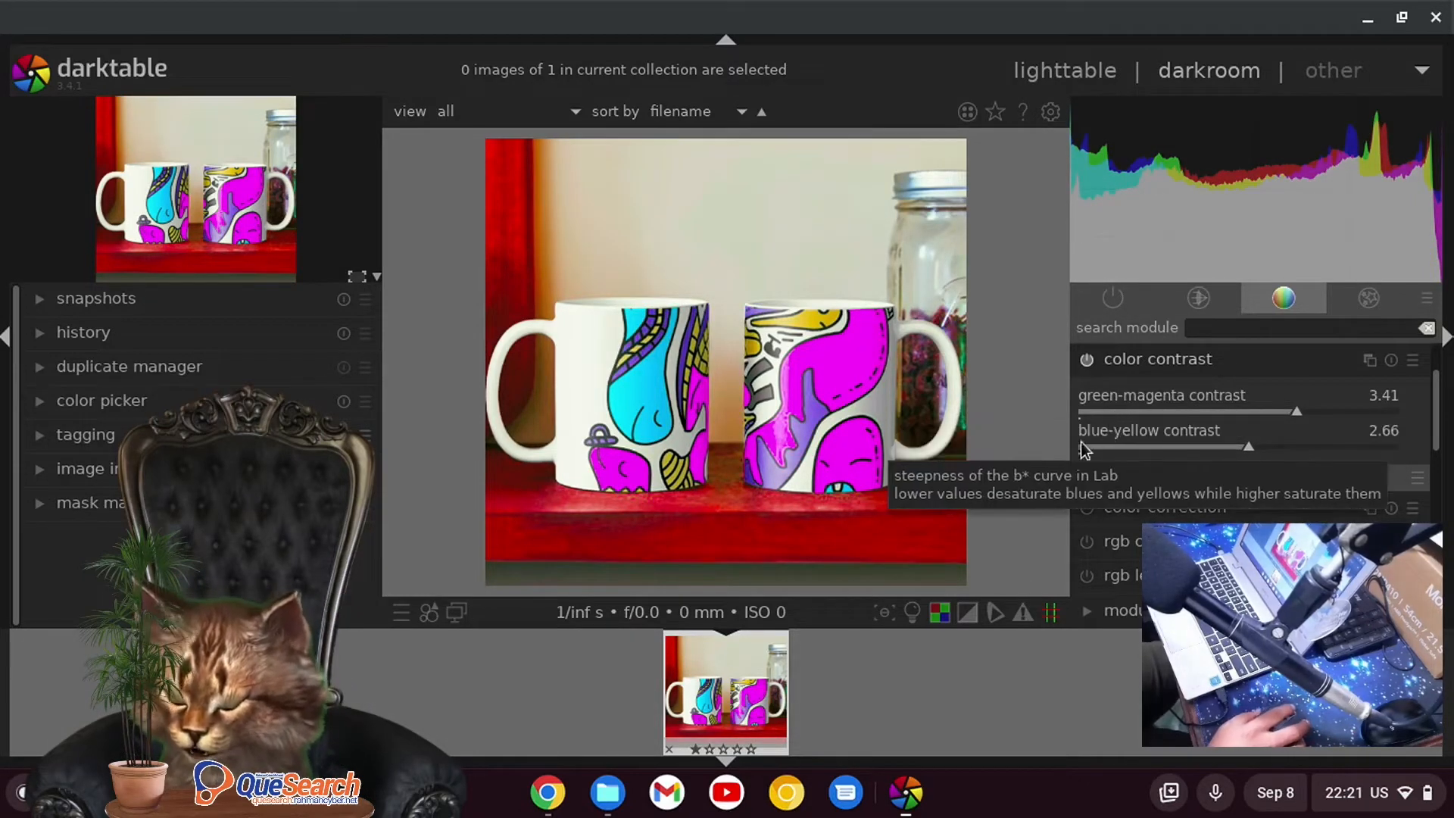
{"action": "left_click", "coordinate": [1111, 365]}
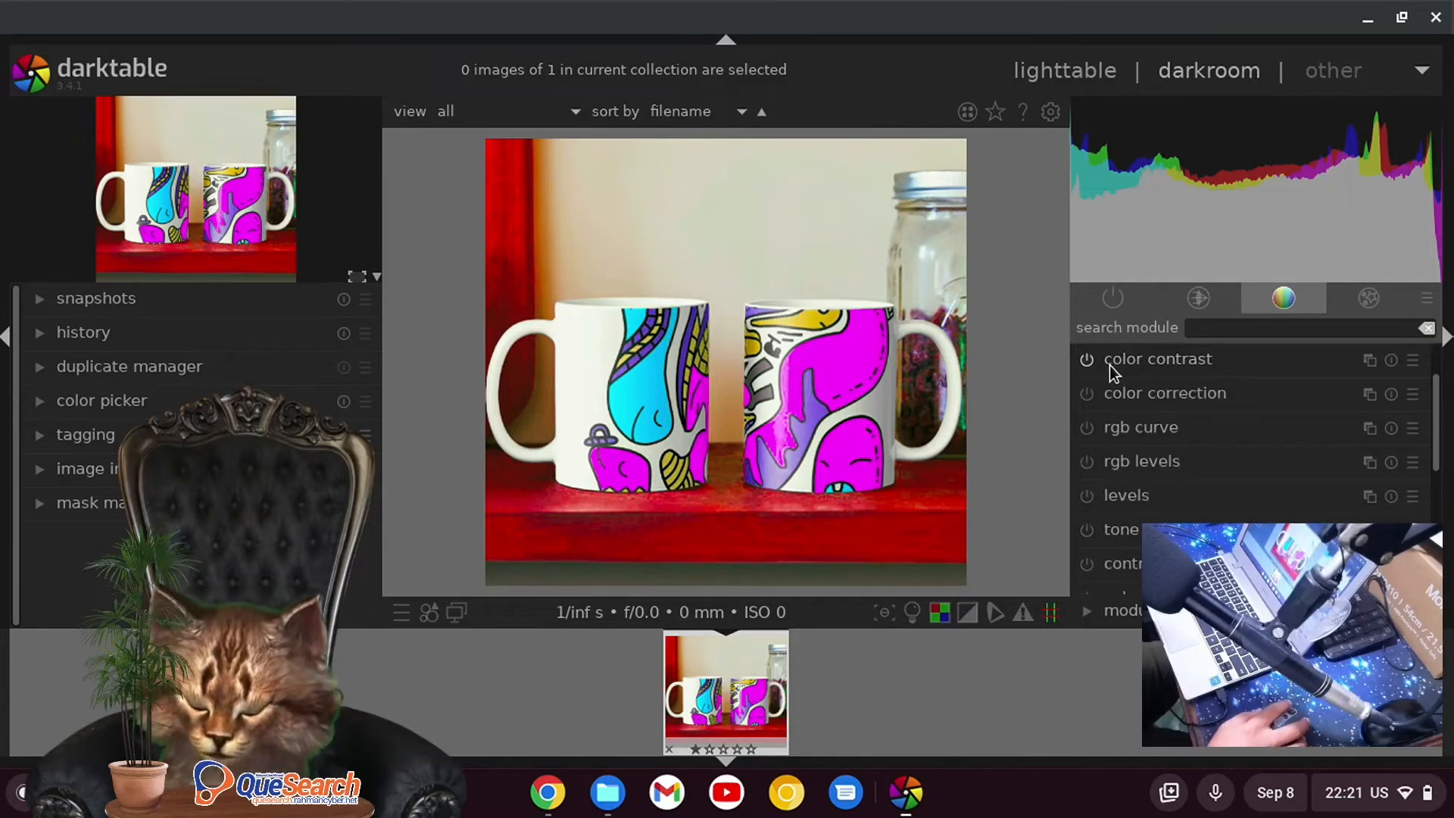
{"action": "left_click", "coordinate": [1088, 361]}
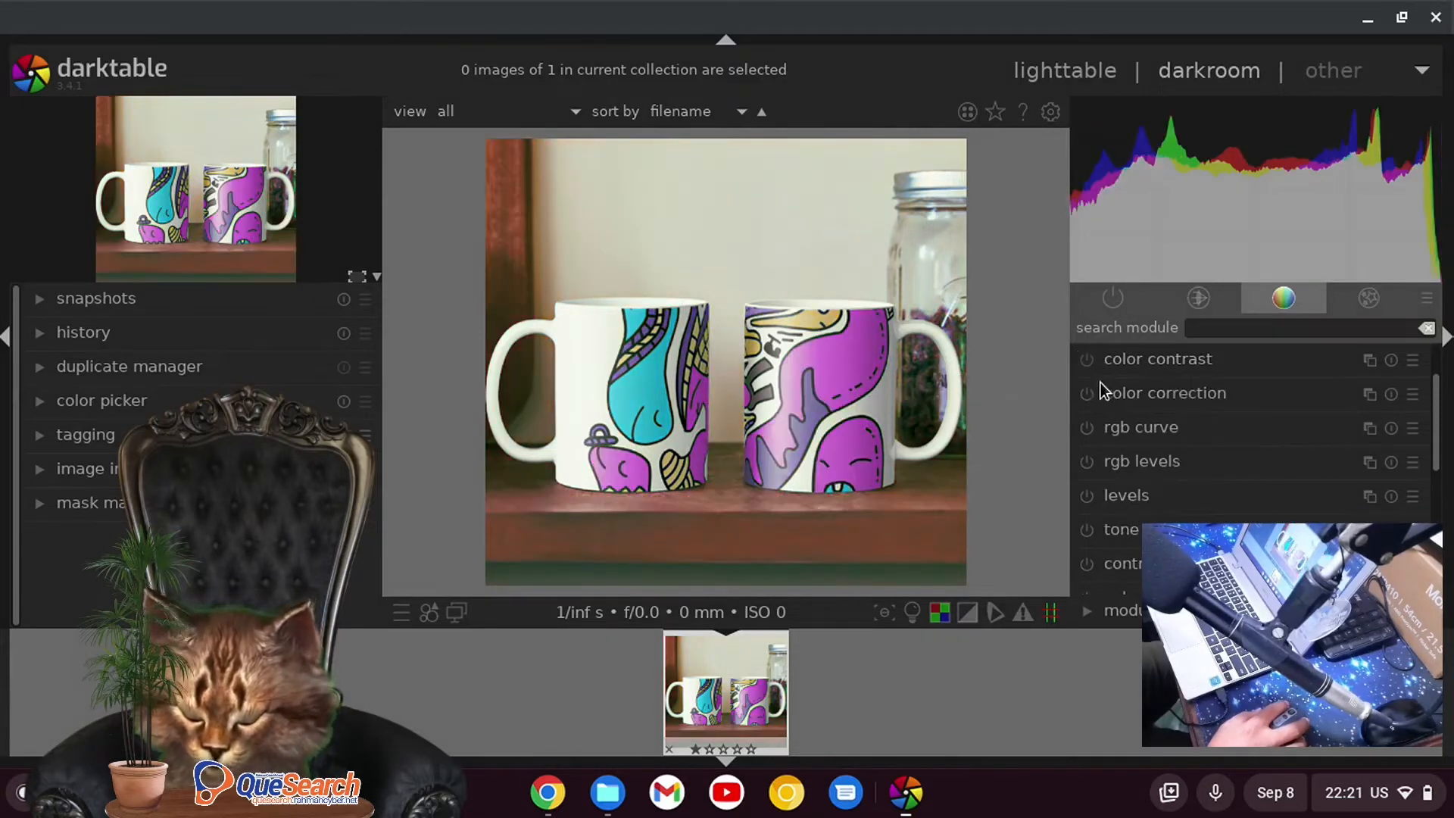
{"action": "left_click", "coordinate": [1089, 360]}
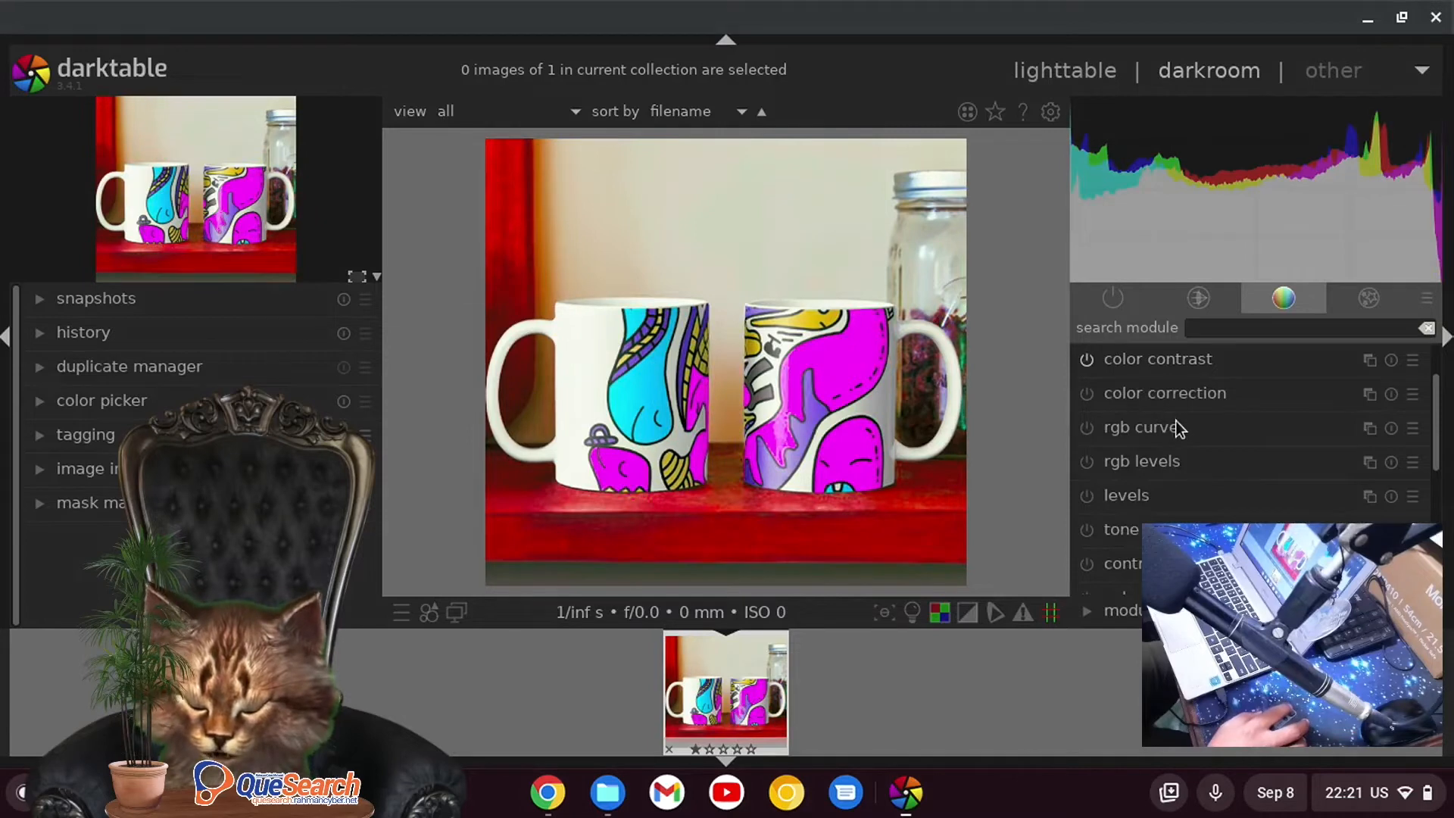
Step: Try lowering the photo's saturation with the color correction module and switch that module off again
{"action": "left_click", "coordinate": [1151, 394]}
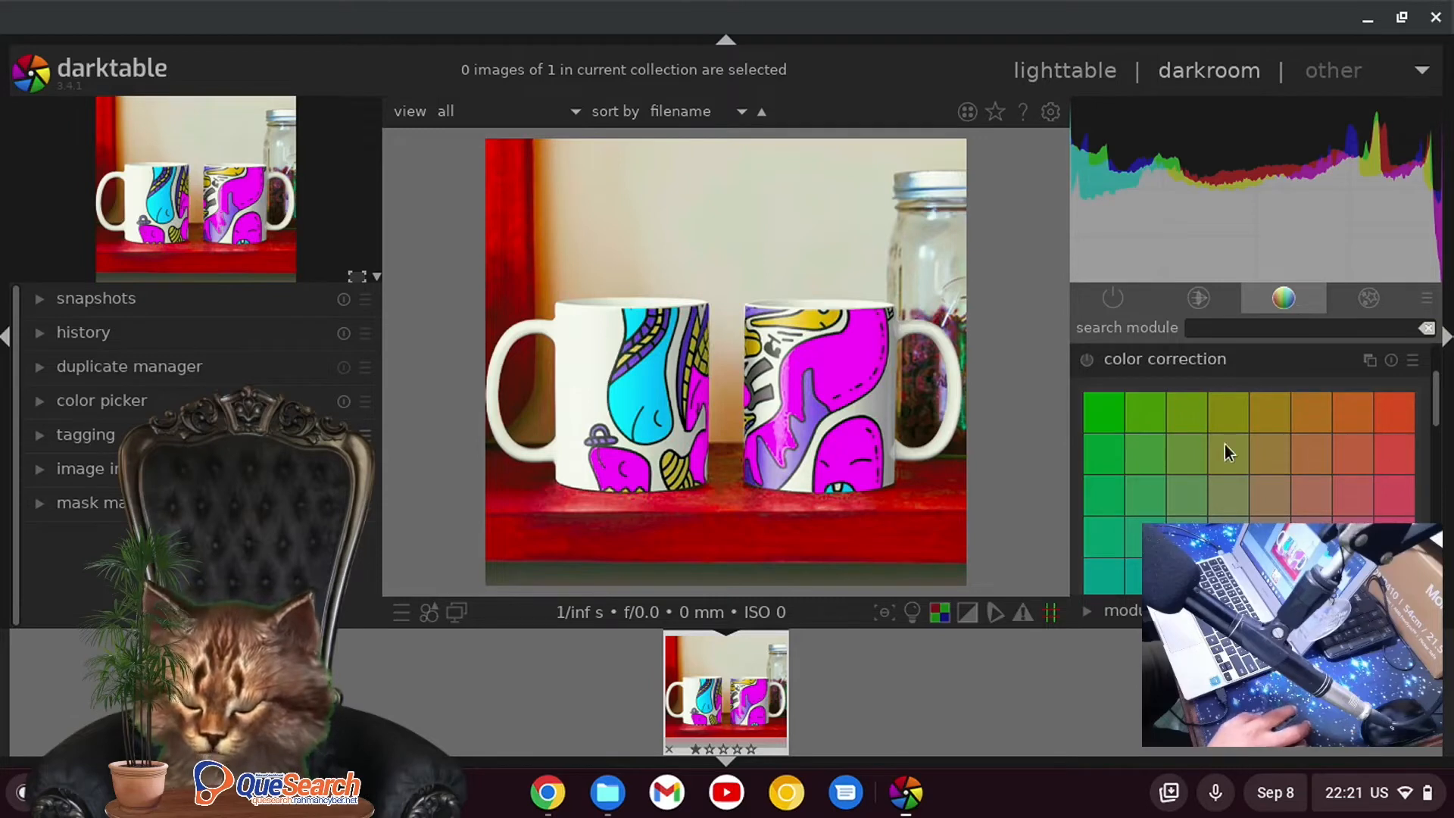
{"action": "scroll", "coordinate": [1326, 462], "scroll_direction": "down", "scroll_amount": 5}
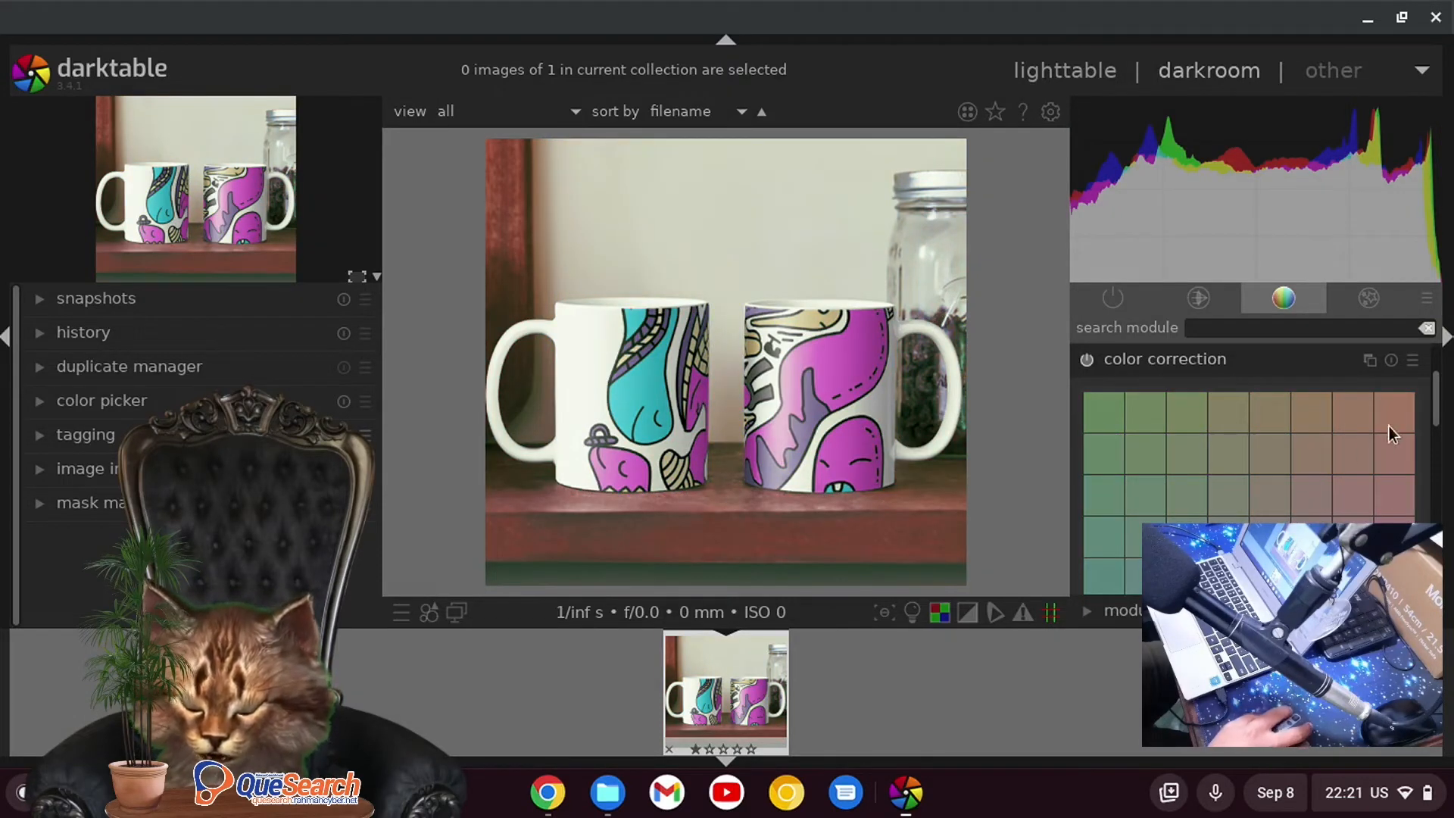
{"action": "left_click", "coordinate": [1170, 361]}
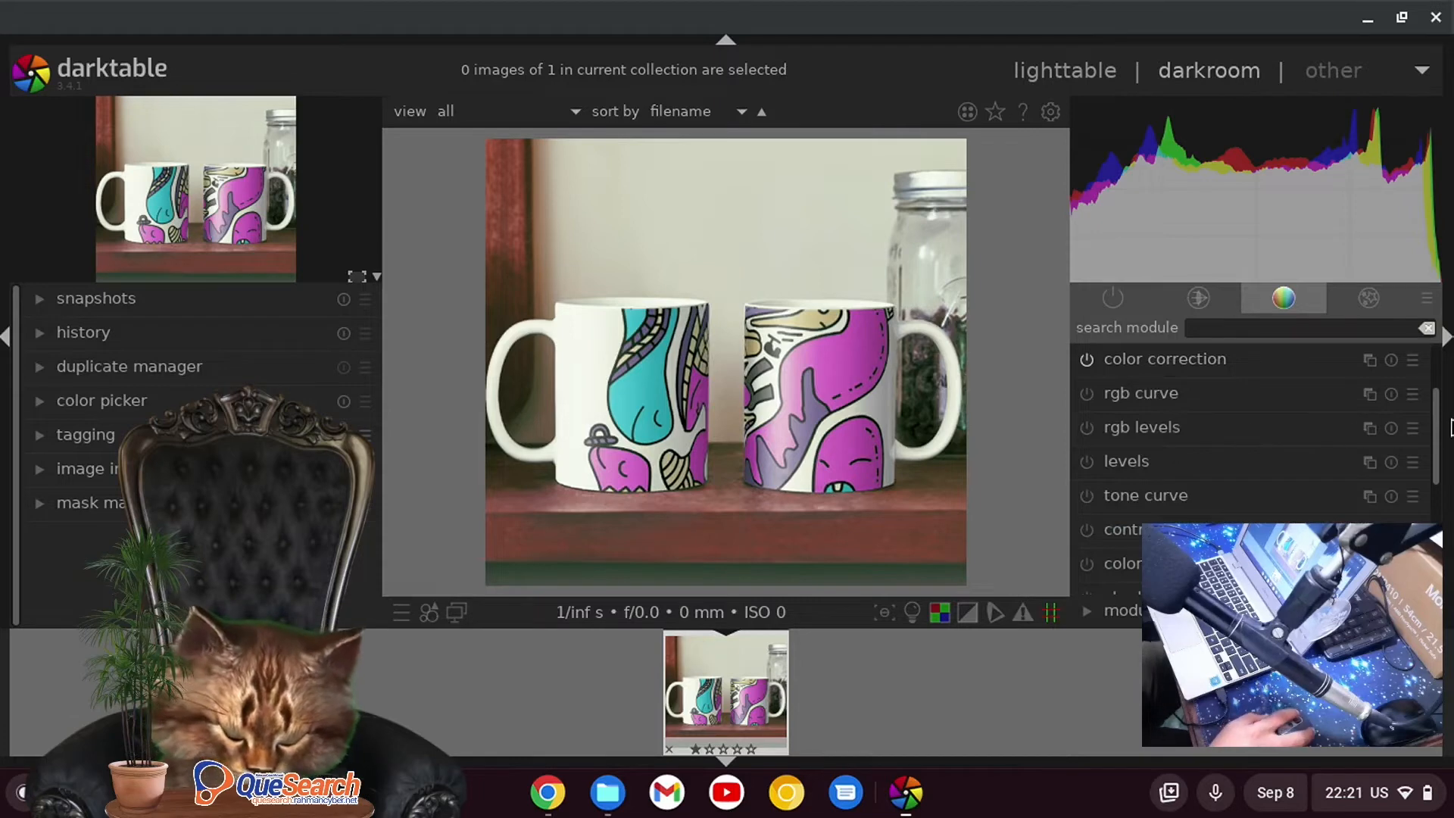
{"action": "left_click_drag", "start_coordinate": [1433, 417], "coordinate": [1445, 369]}
{"action": "left_click", "coordinate": [1093, 464]}
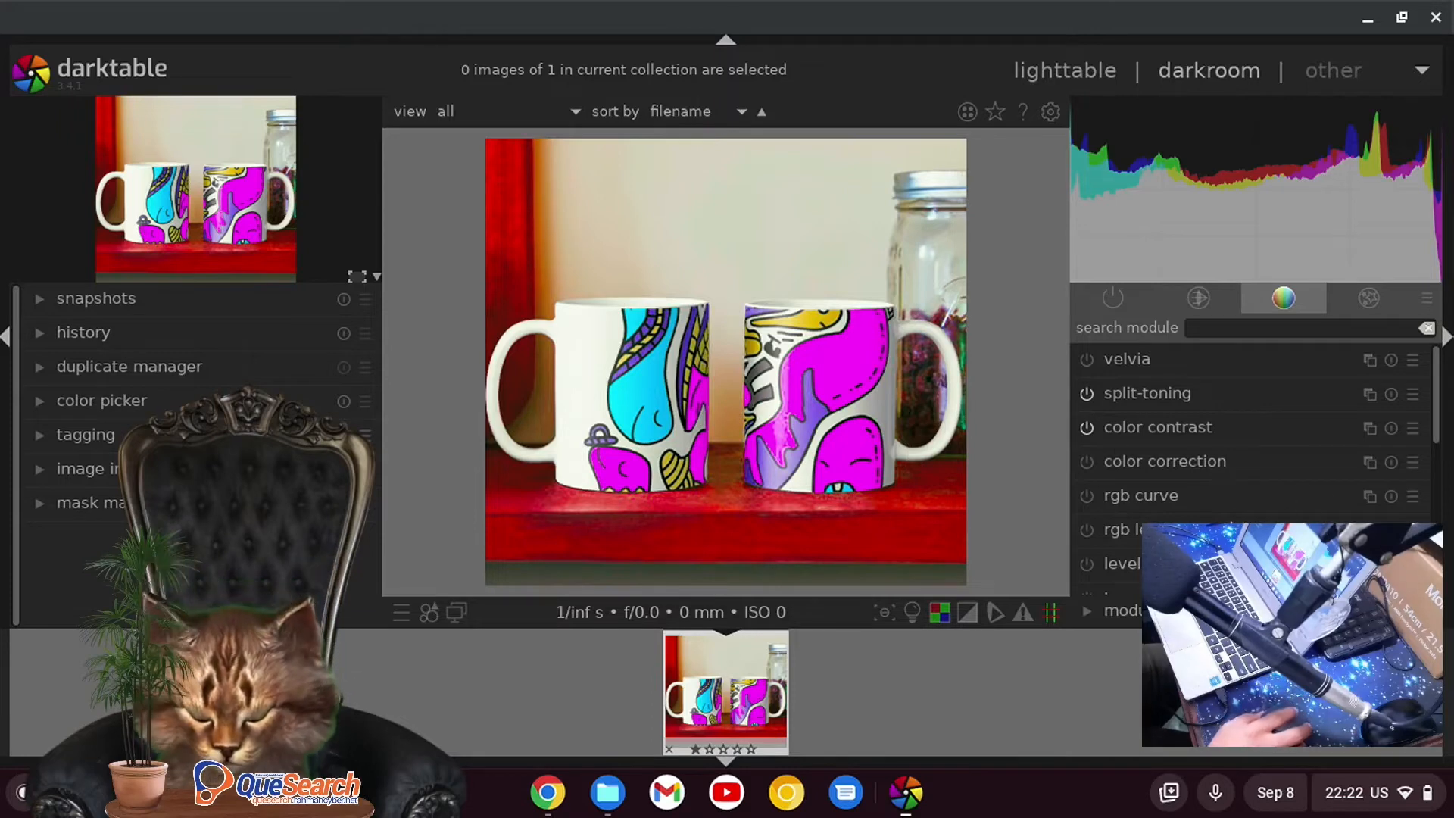
Step: Enable the levels module in manual mode, shift the midtone marker and bring it back near the centre, and collapse the module
{"action": "left_click", "coordinate": [1136, 565]}
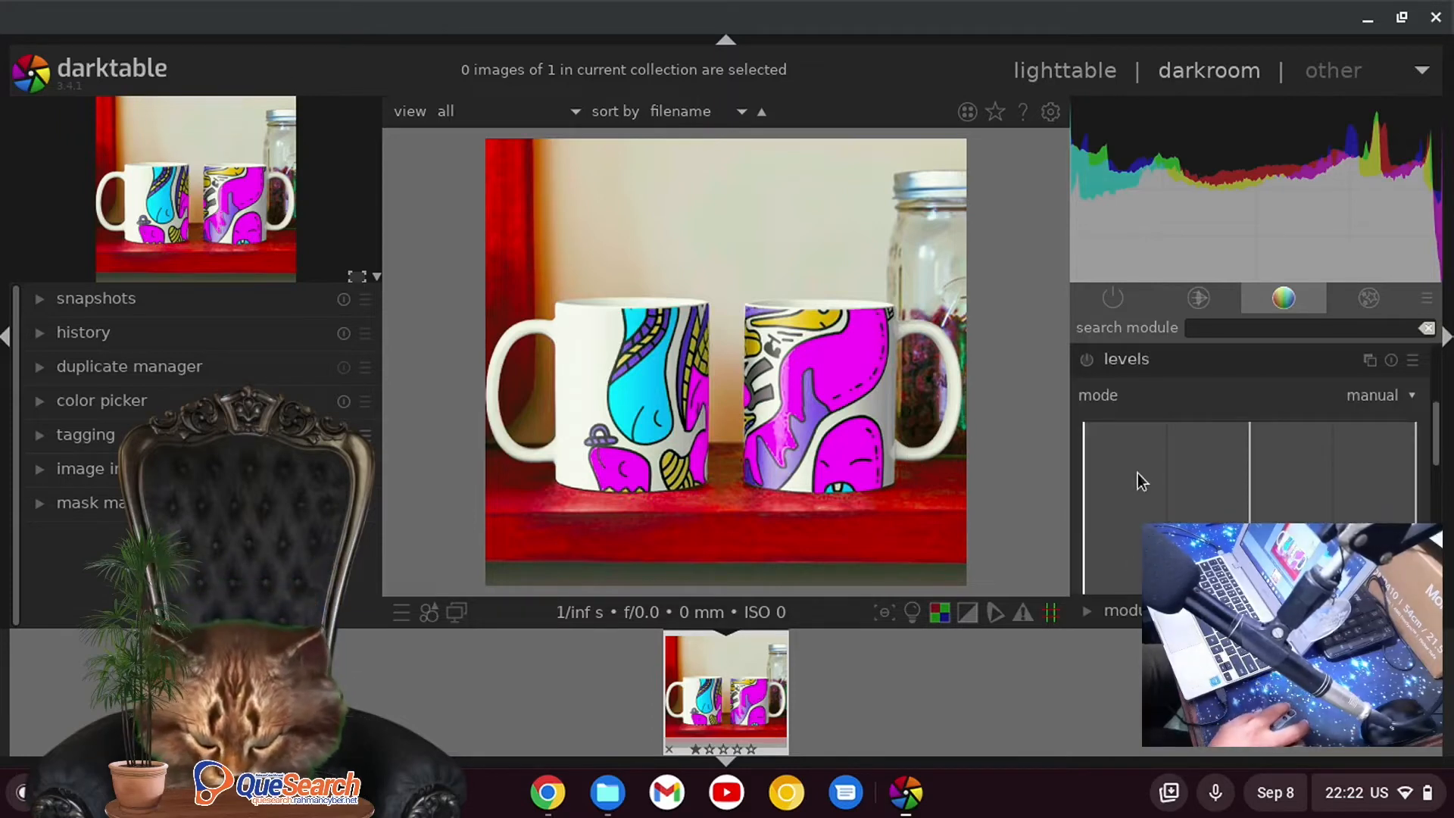
{"action": "scroll", "coordinate": [1207, 465], "scroll_direction": "down", "scroll_amount": 5}
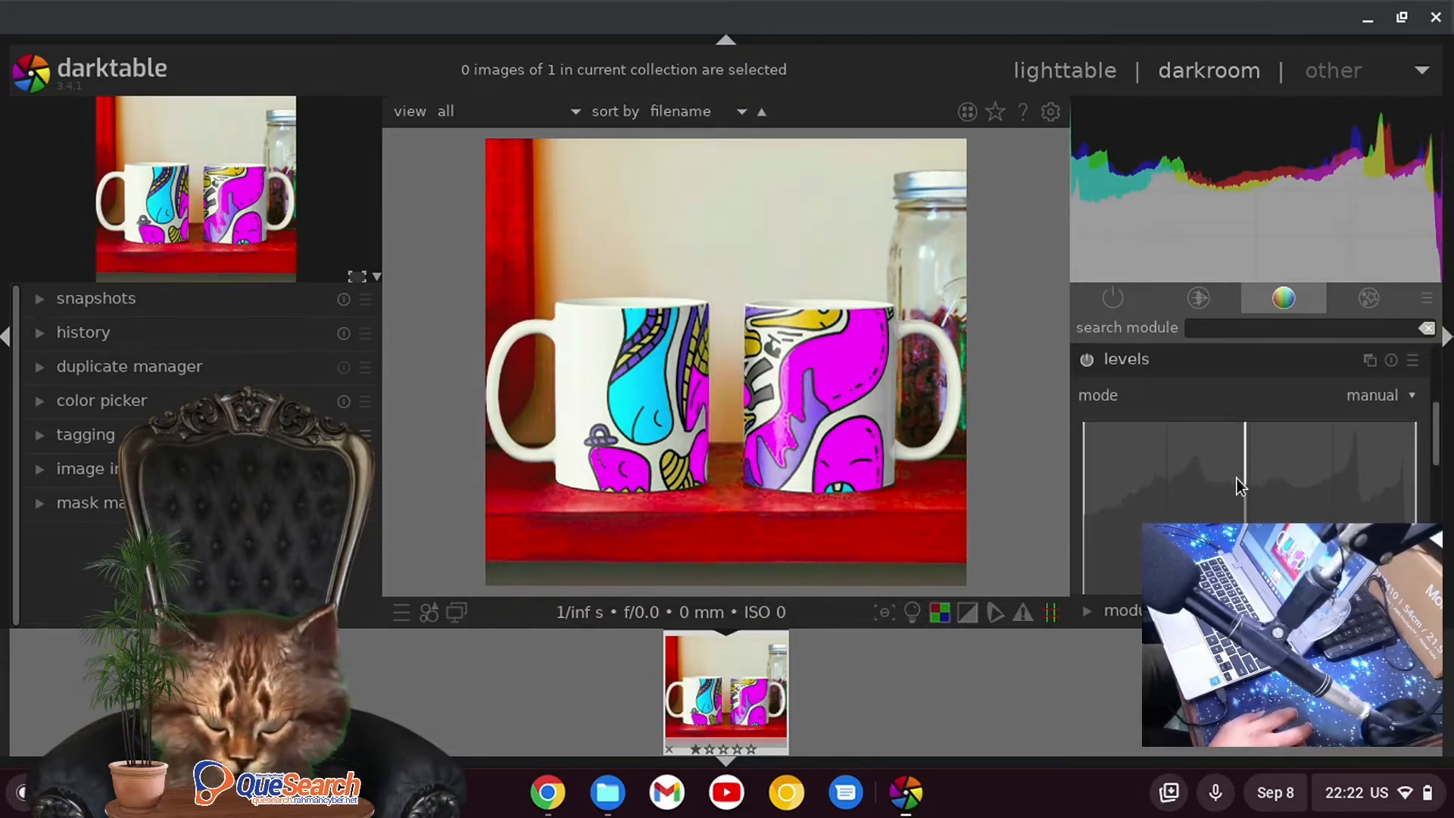
{"action": "mouse_move", "coordinate": [1236, 478]}
{"action": "left_mouse_down"}
{"action": "mouse_move", "coordinate": [1262, 454]}
{"action": "mouse_move", "coordinate": [1285, 473]}
{"action": "mouse_move", "coordinate": [1172, 451]}
{"action": "mouse_move", "coordinate": [1306, 490]}
{"action": "mouse_move", "coordinate": [1247, 477]}
{"action": "left_mouse_up"}
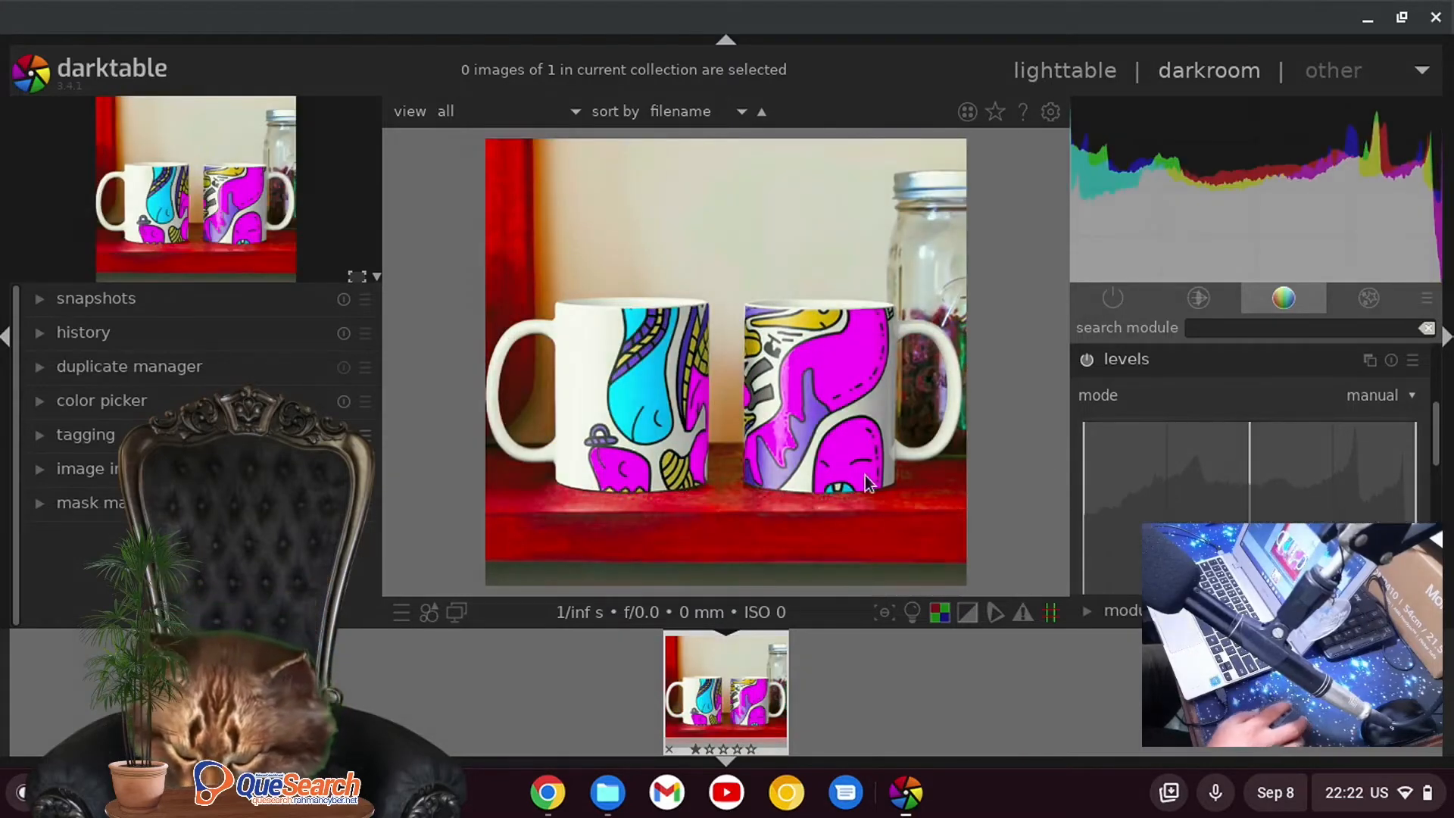
{"action": "left_click", "coordinate": [1126, 362]}
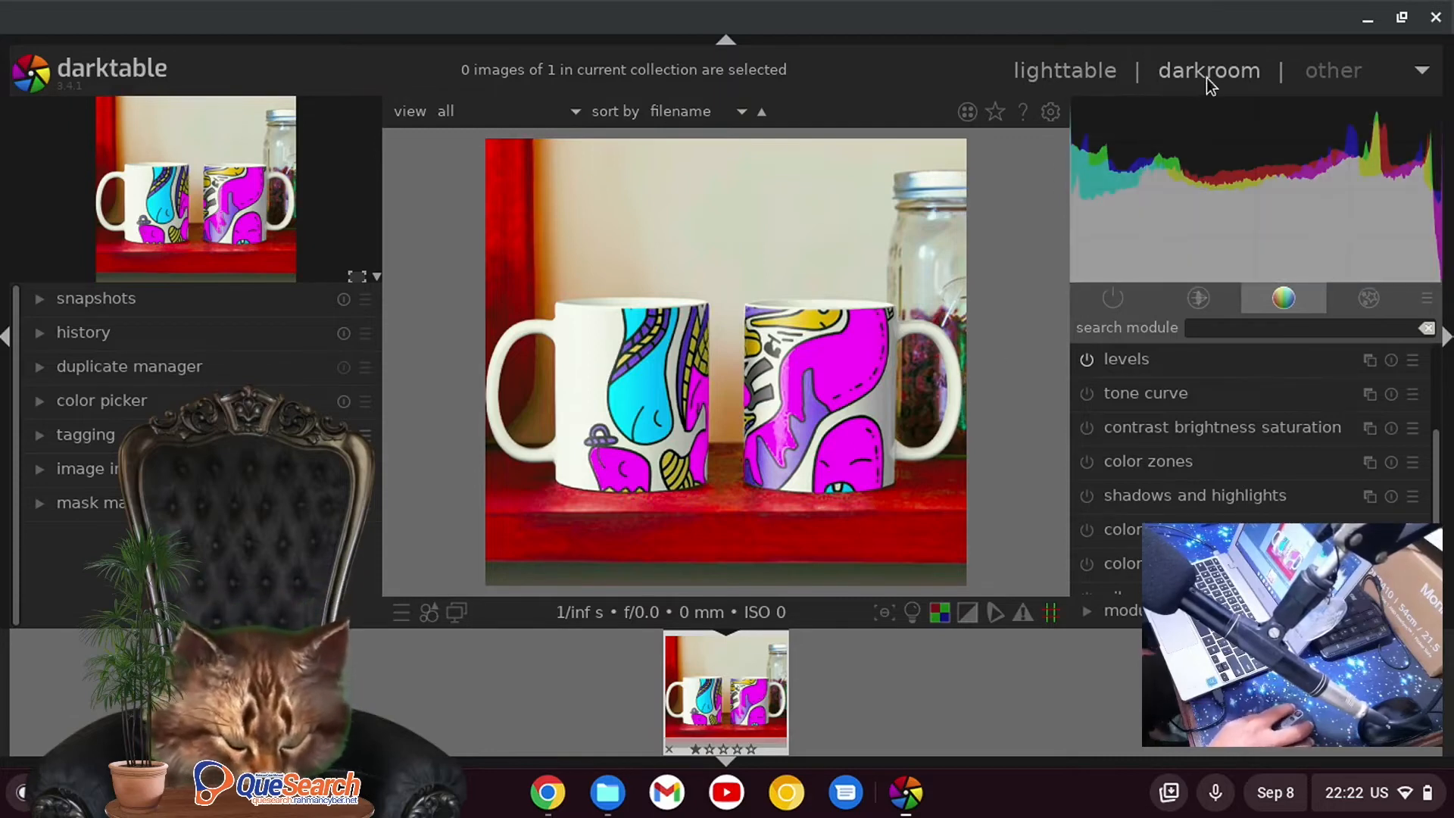
Step: Look through the lighttable, the darkroom and the list of other views, and show only the photo's active modules
{"action": "left_click", "coordinate": [1097, 74]}
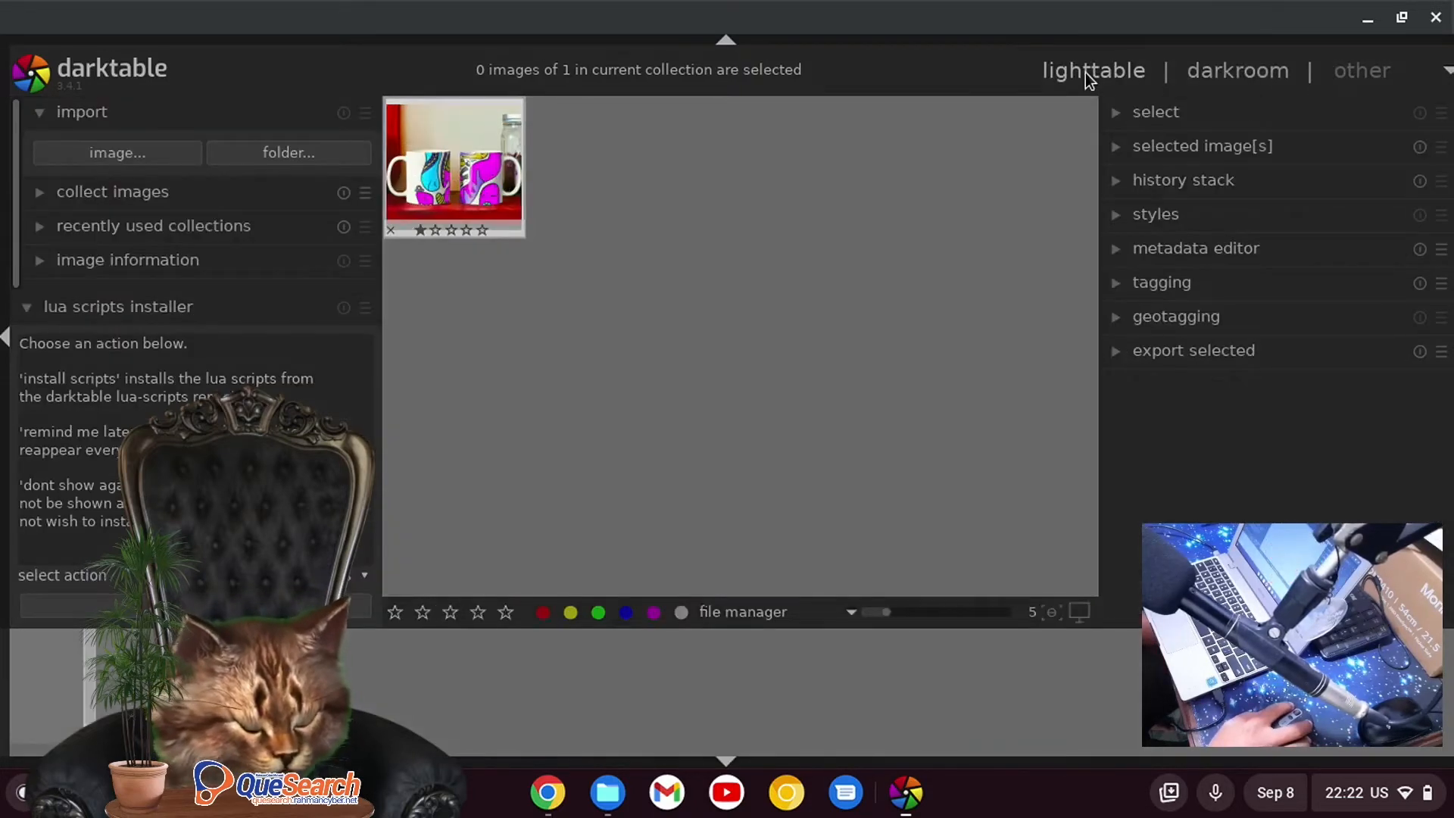
{"action": "left_click", "coordinate": [1216, 82]}
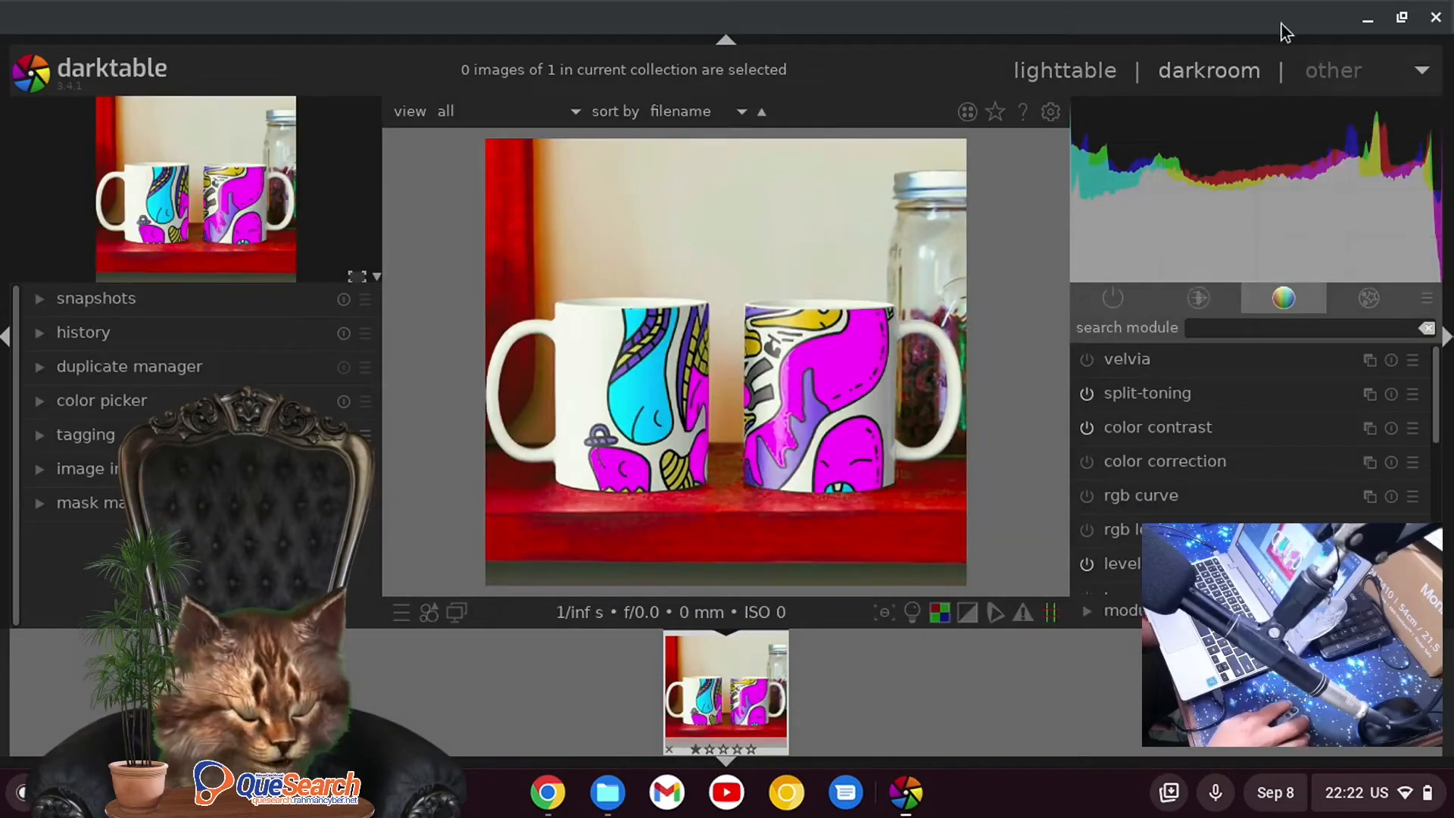
{"action": "left_click", "coordinate": [1350, 69]}
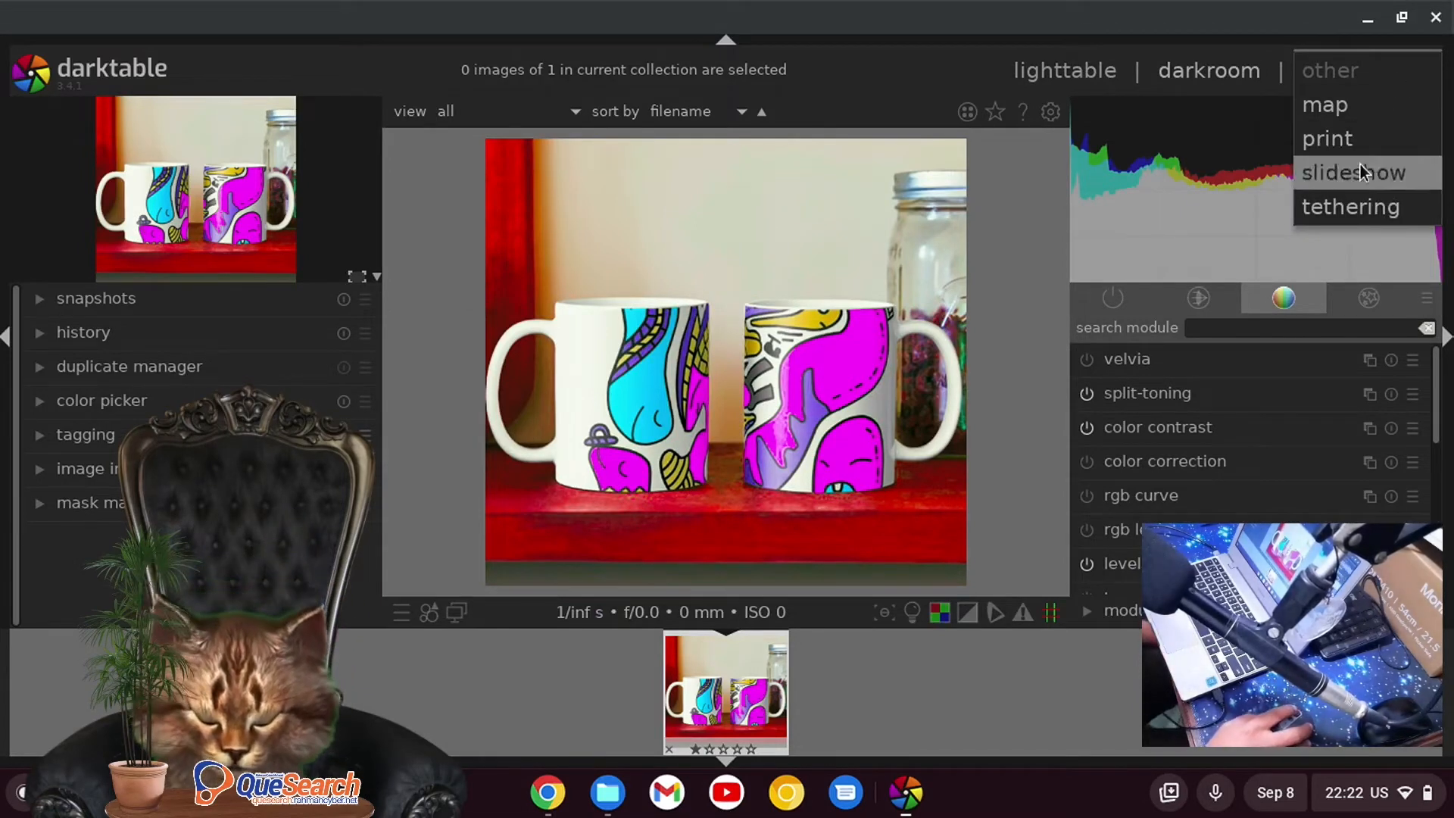
{"action": "left_click", "coordinate": [1375, 298]}
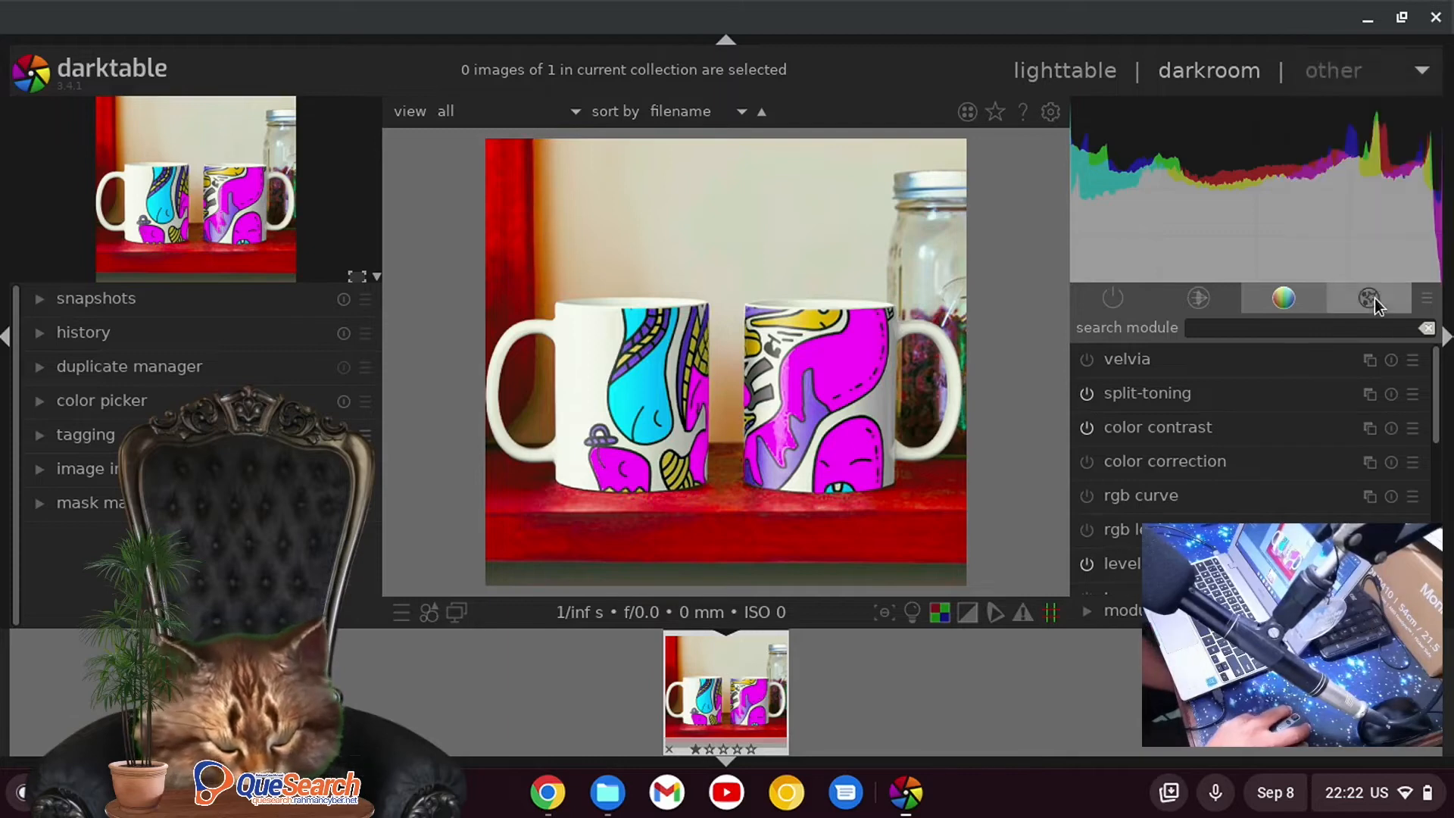
{"action": "left_click", "coordinate": [1115, 303]}
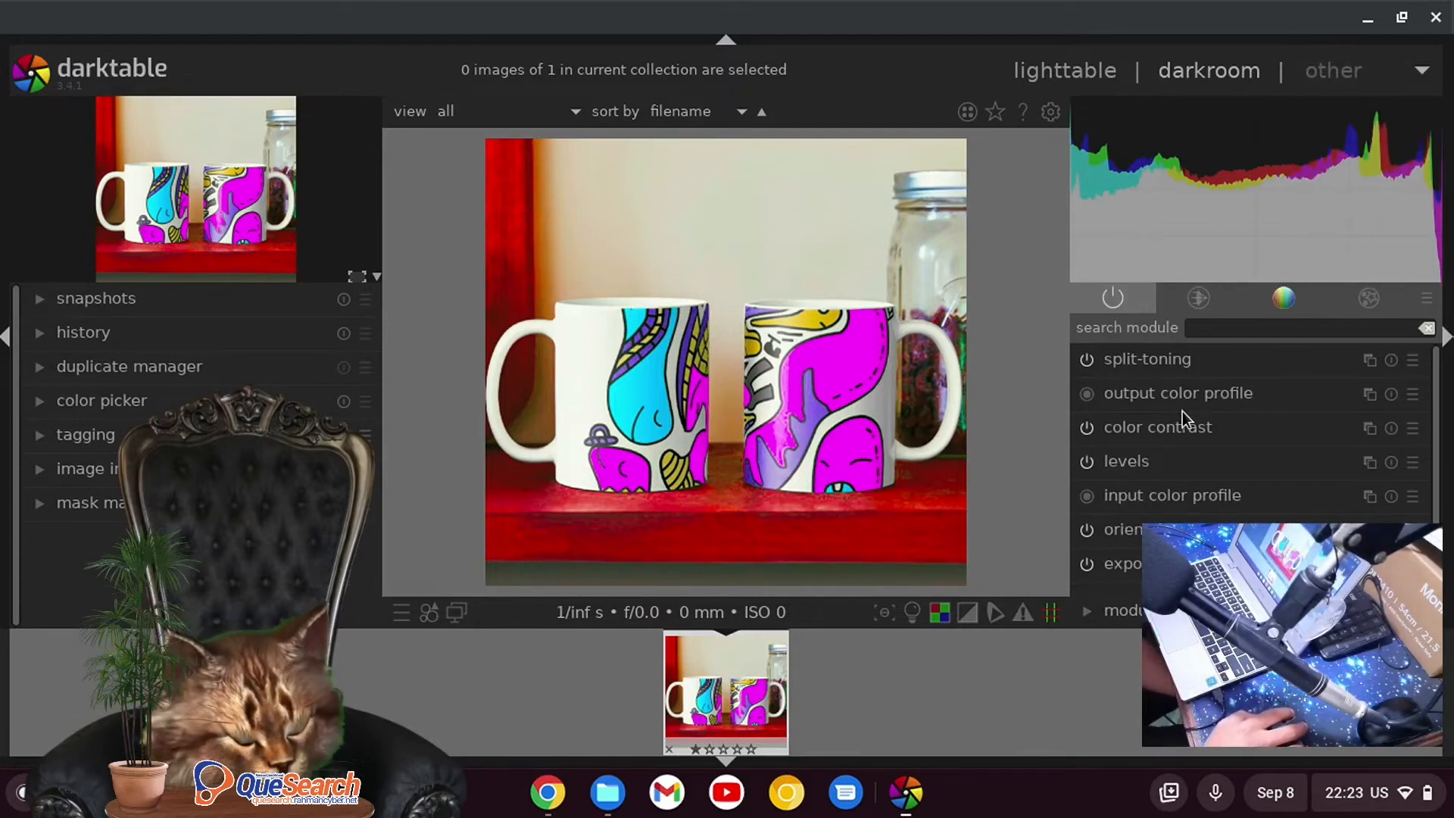
Step: Enable the watermark effect on the photo, enter "mug" as its text, and collapse the module
{"action": "left_click", "coordinate": [1210, 291]}
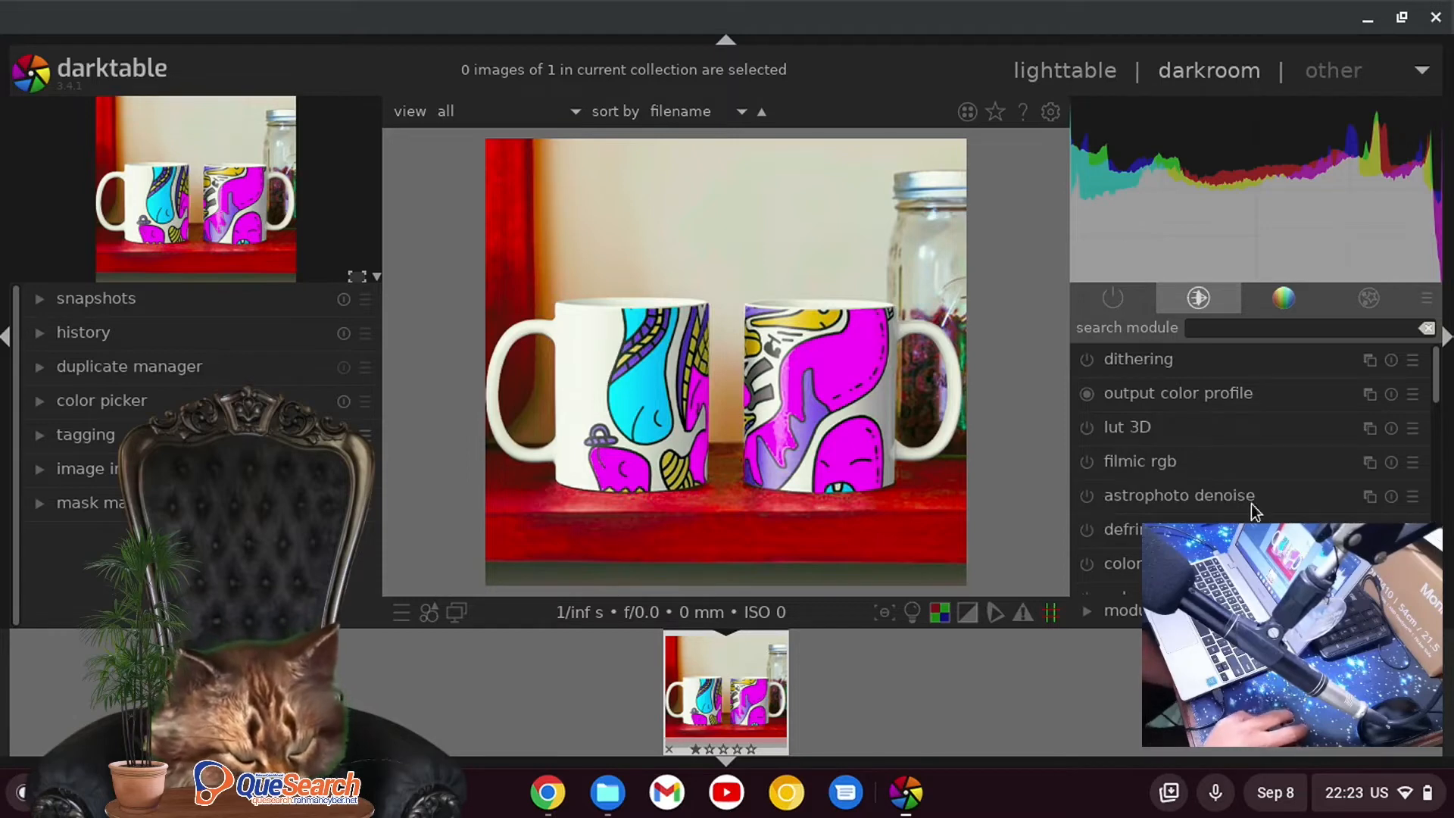
{"action": "left_click", "coordinate": [1280, 307]}
{"action": "scroll", "coordinate": [1217, 310], "scroll_direction": "down", "scroll_amount": 1}
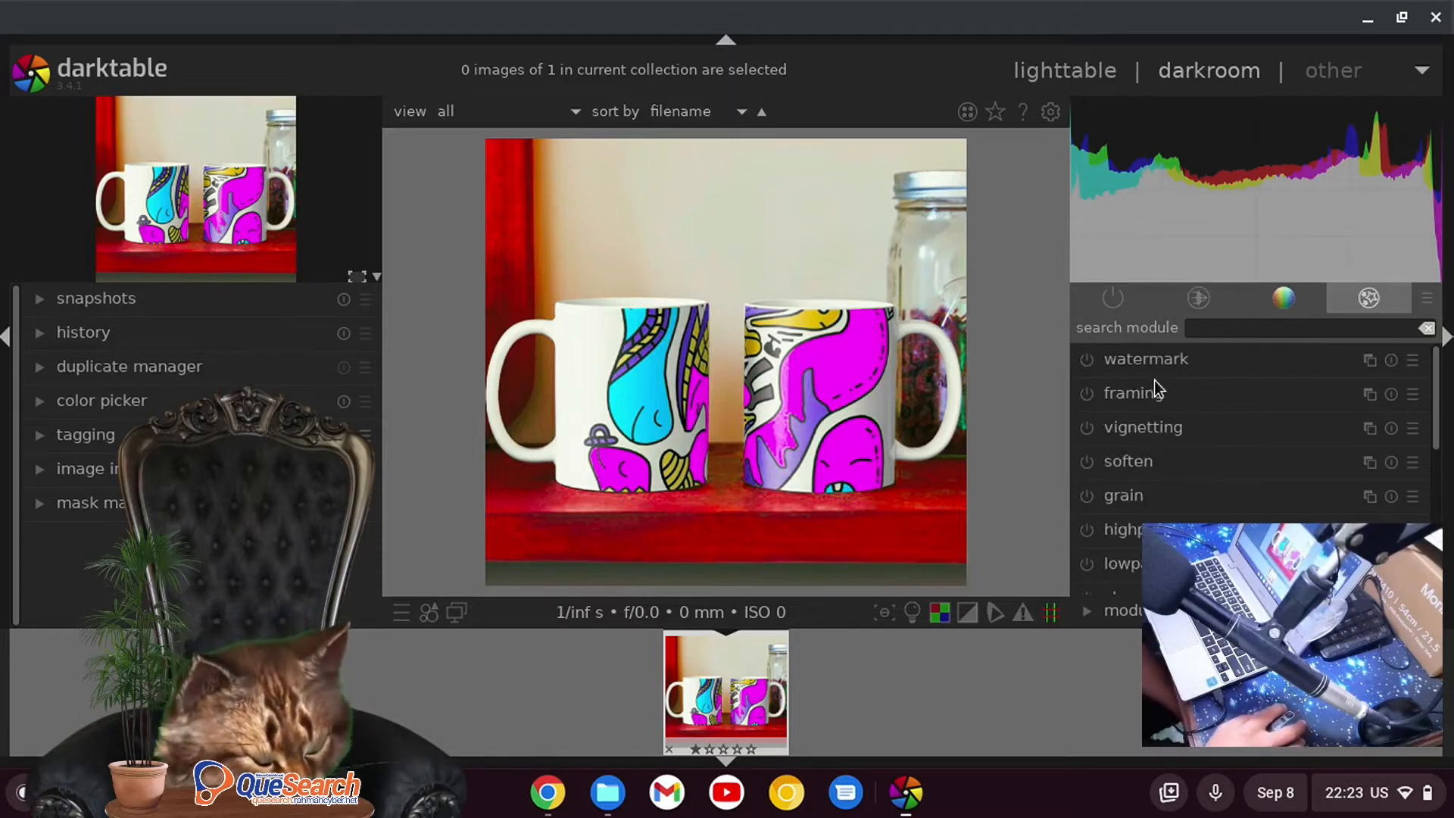
{"action": "left_click", "coordinate": [1088, 359]}
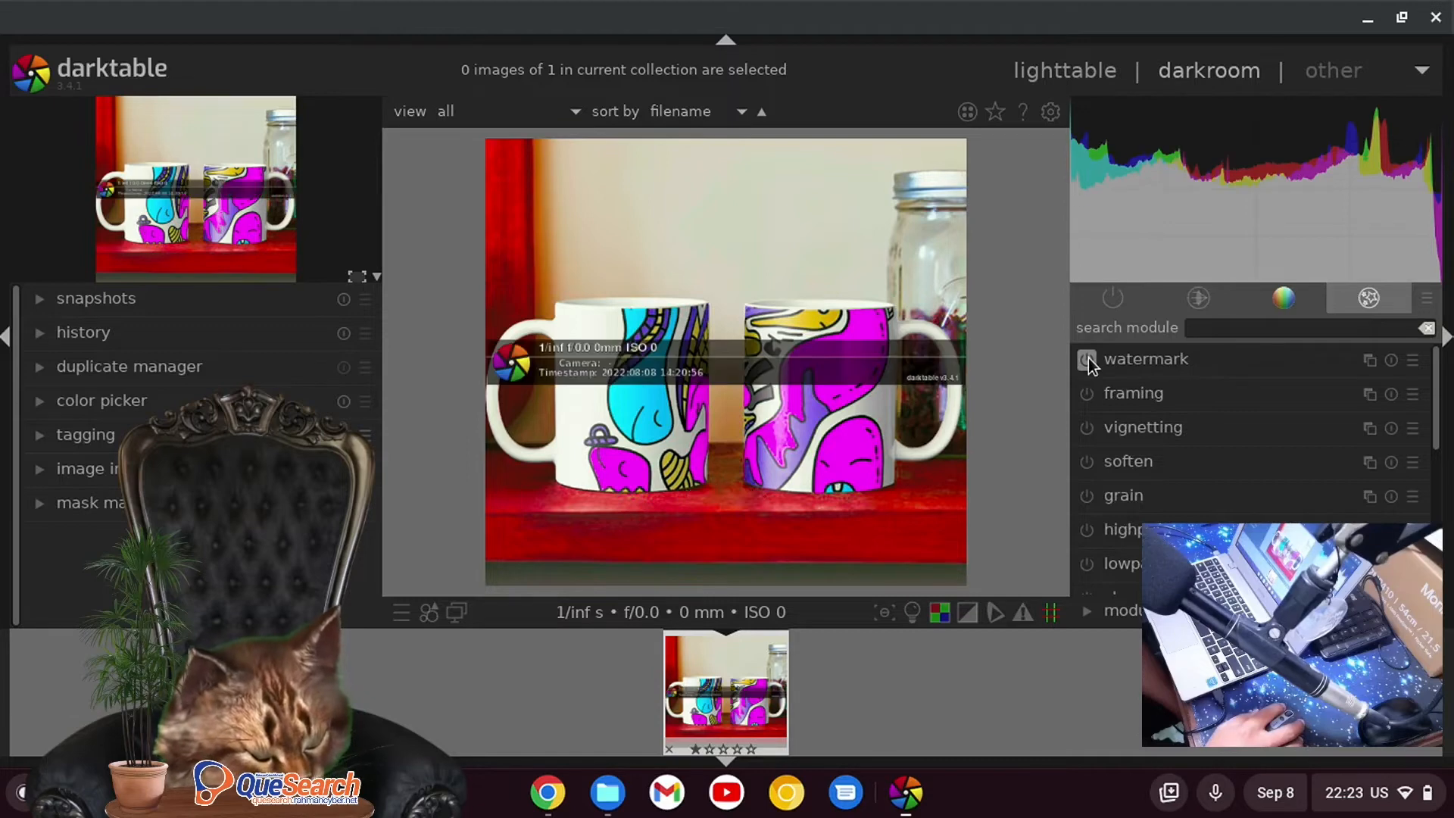
{"action": "left_click", "coordinate": [1145, 362]}
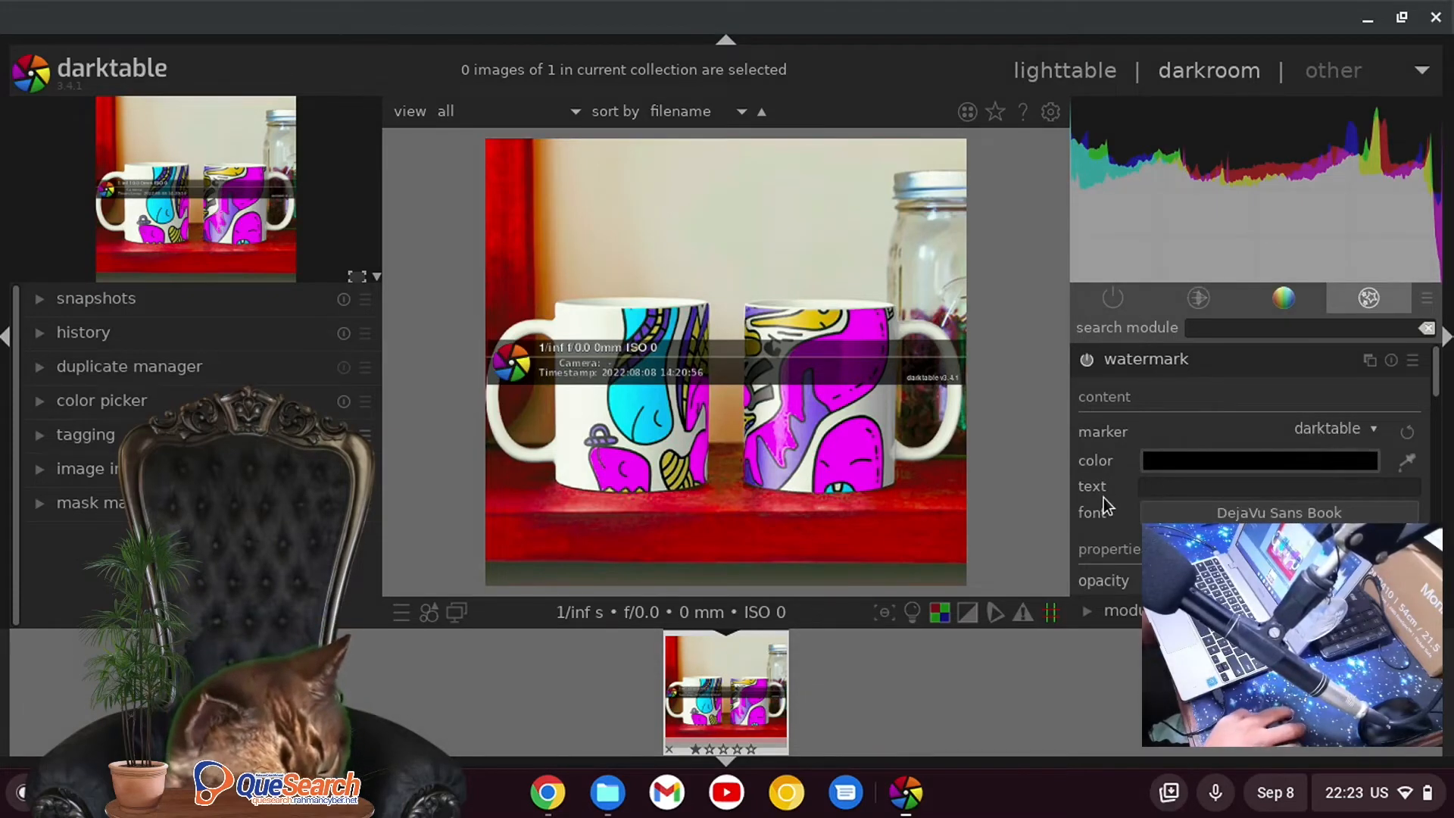
{"action": "left_click", "coordinate": [1196, 489]}
{"action": "type", "text": "mug"}
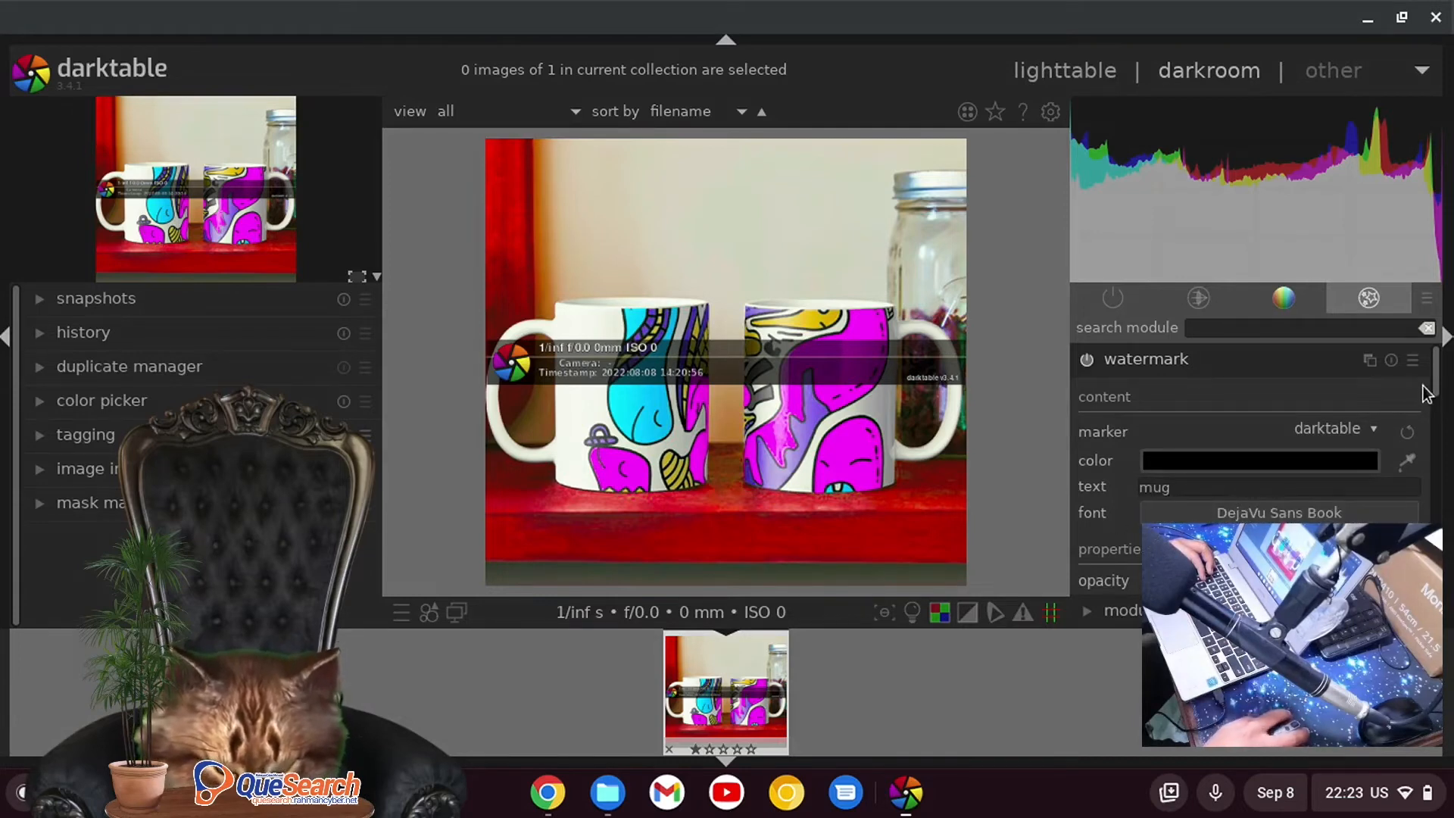
{"action": "mouse_move", "coordinate": [1438, 383]}
{"action": "left_mouse_down"}
{"action": "mouse_move", "coordinate": [1448, 517]}
{"action": "mouse_move", "coordinate": [1431, 394]}
{"action": "left_mouse_up"}
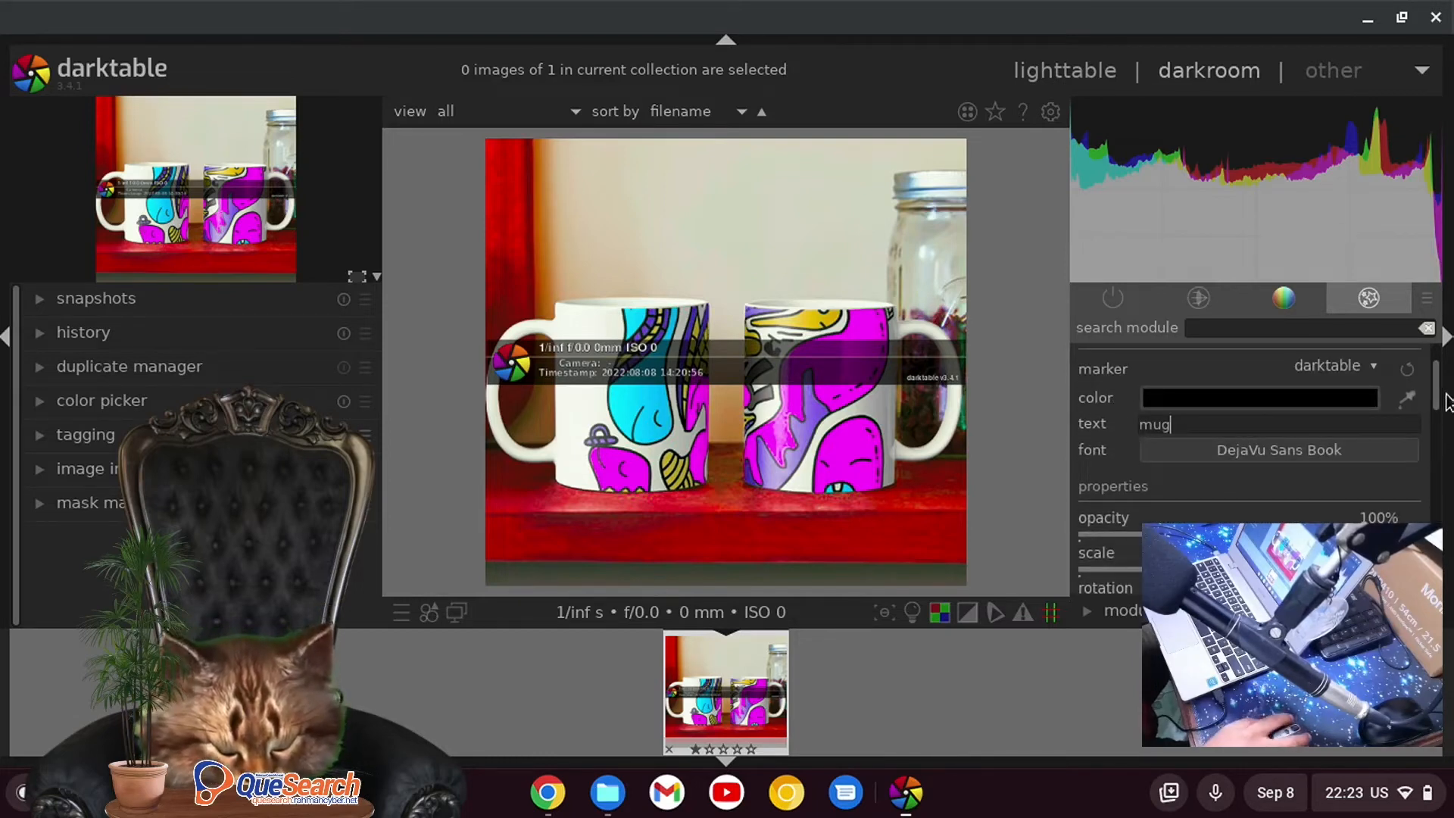
{"action": "scroll", "coordinate": [1435, 398], "scroll_direction": "up", "scroll_amount": 2}
{"action": "left_click", "coordinate": [1161, 363]}
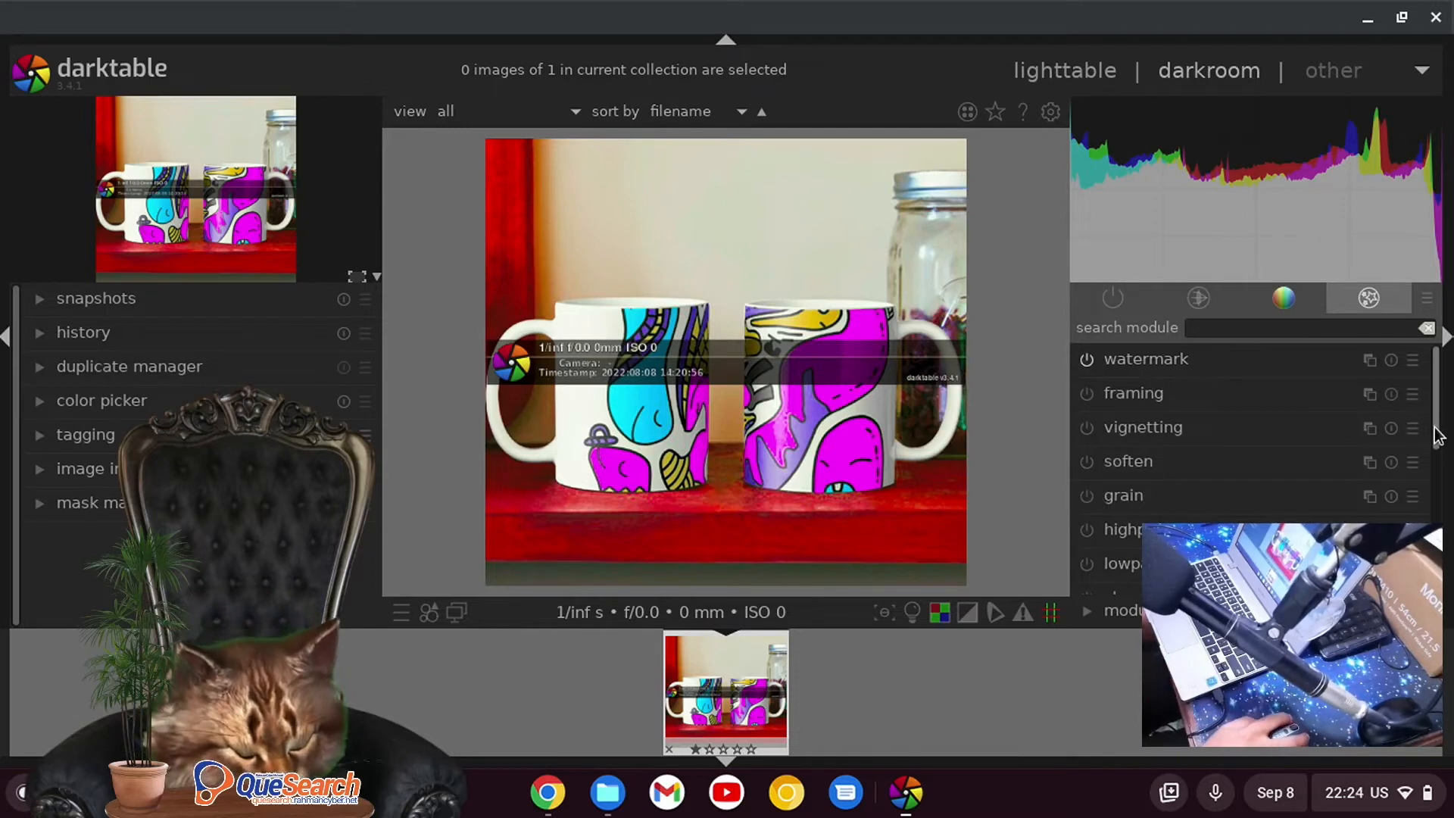
Step: Enable the bloom effect, and try lowlight vision and the contrast equalizer, switching both off again
{"action": "left_click_drag", "start_coordinate": [1442, 440], "coordinate": [1441, 540]}
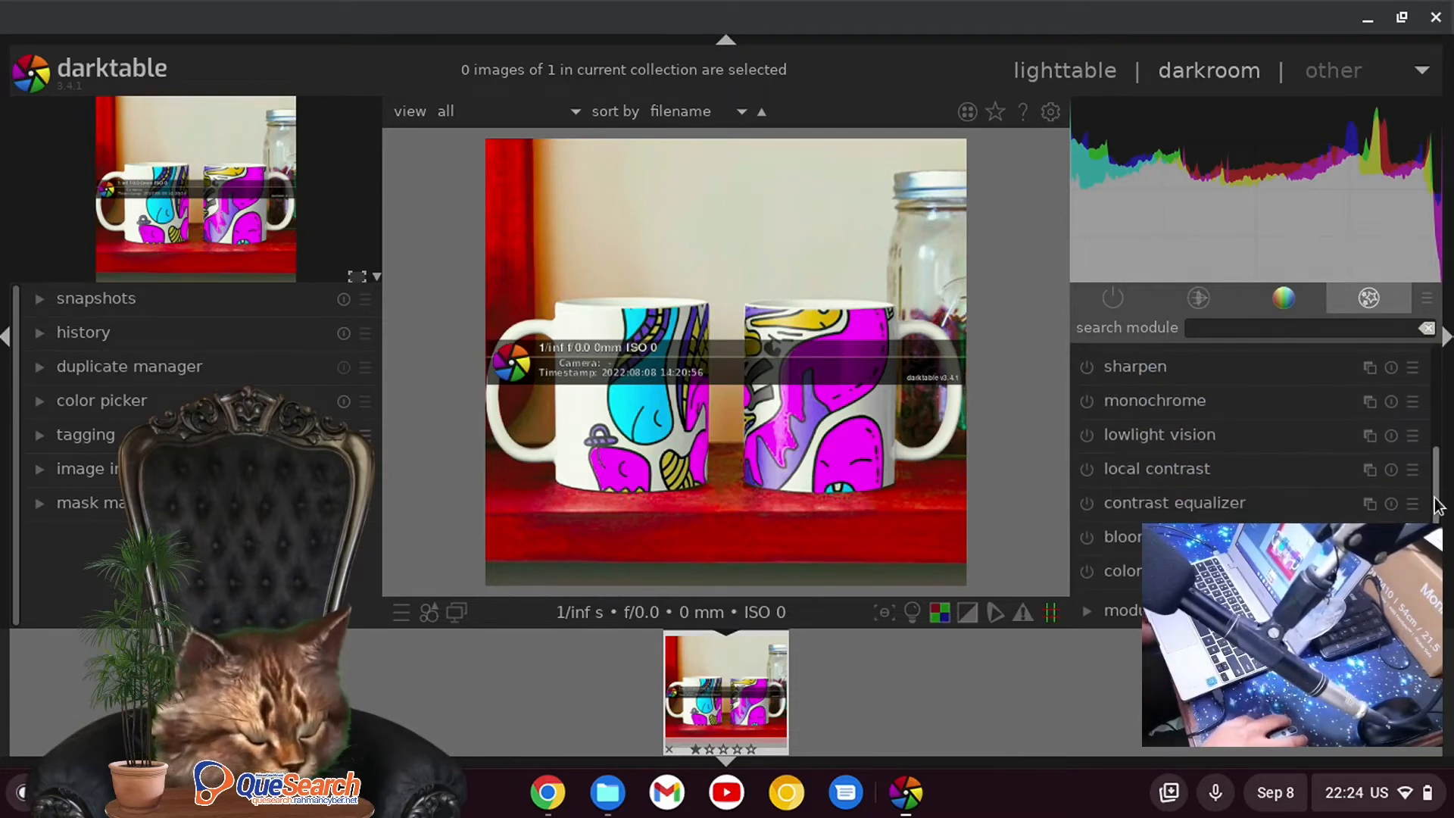
{"action": "scroll", "coordinate": [1437, 513], "scroll_direction": "down", "scroll_amount": 1}
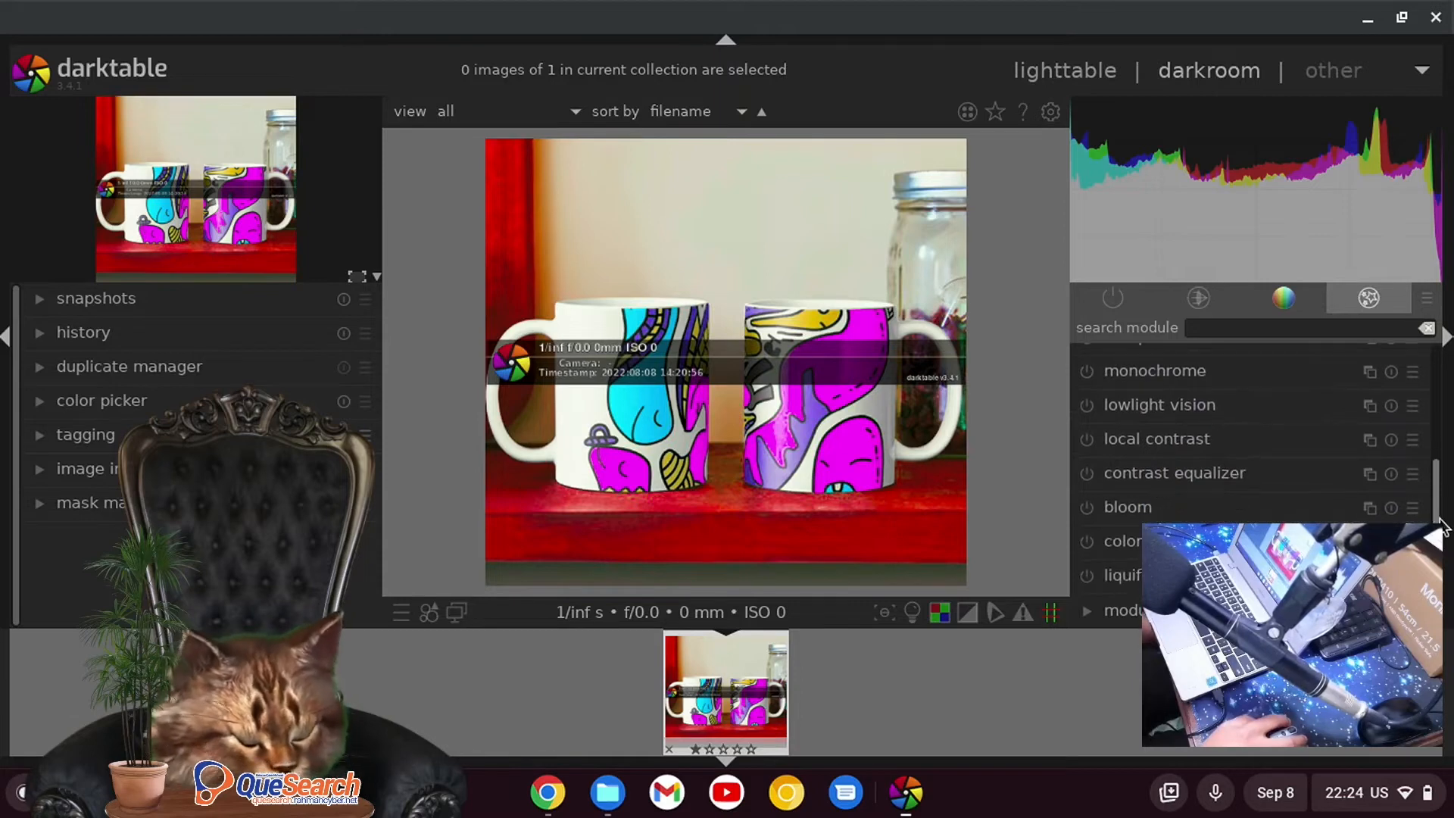
{"action": "left_click", "coordinate": [1086, 407]}
{"action": "left_click", "coordinate": [1084, 405]}
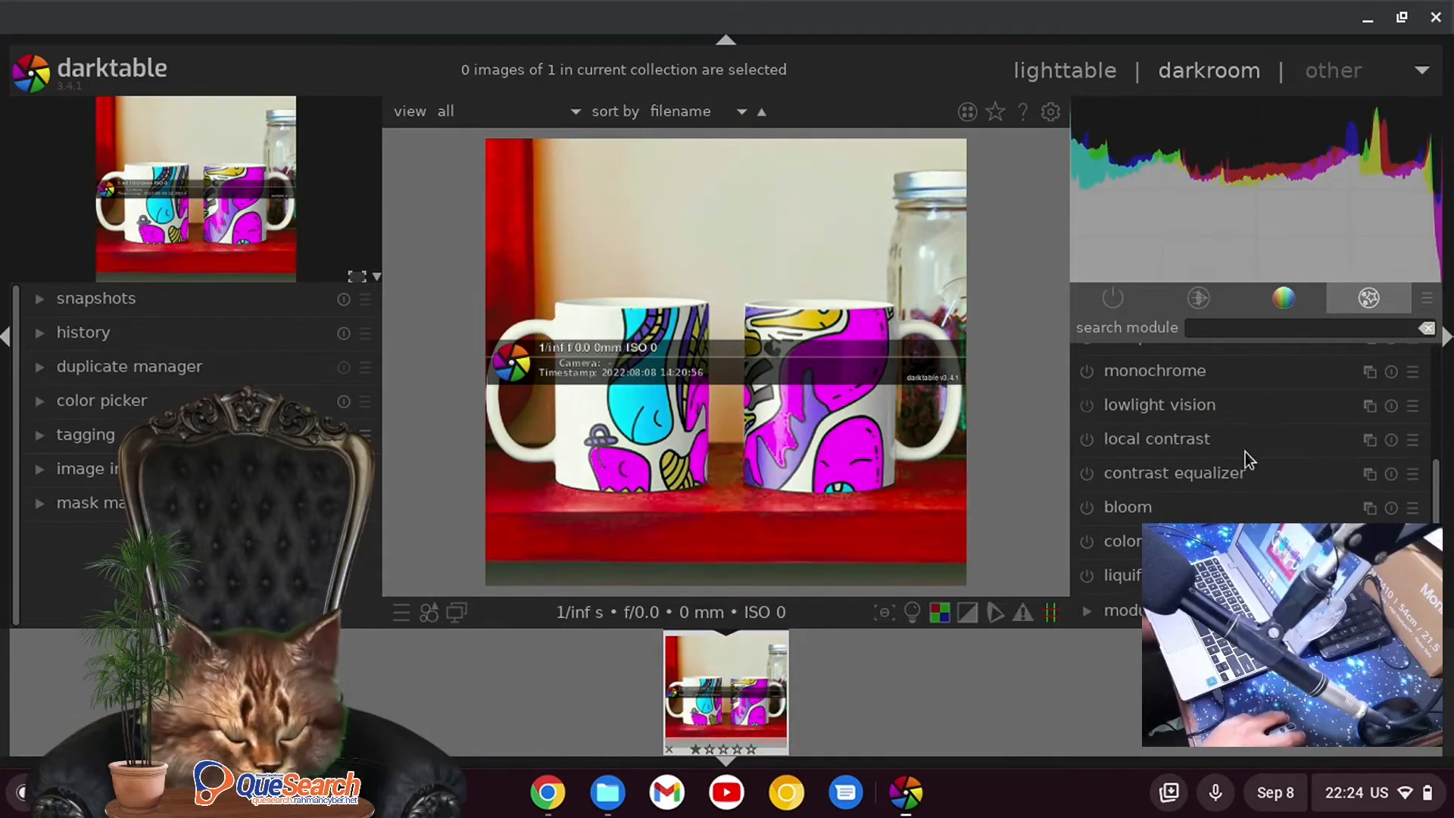
{"action": "left_click", "coordinate": [1083, 512]}
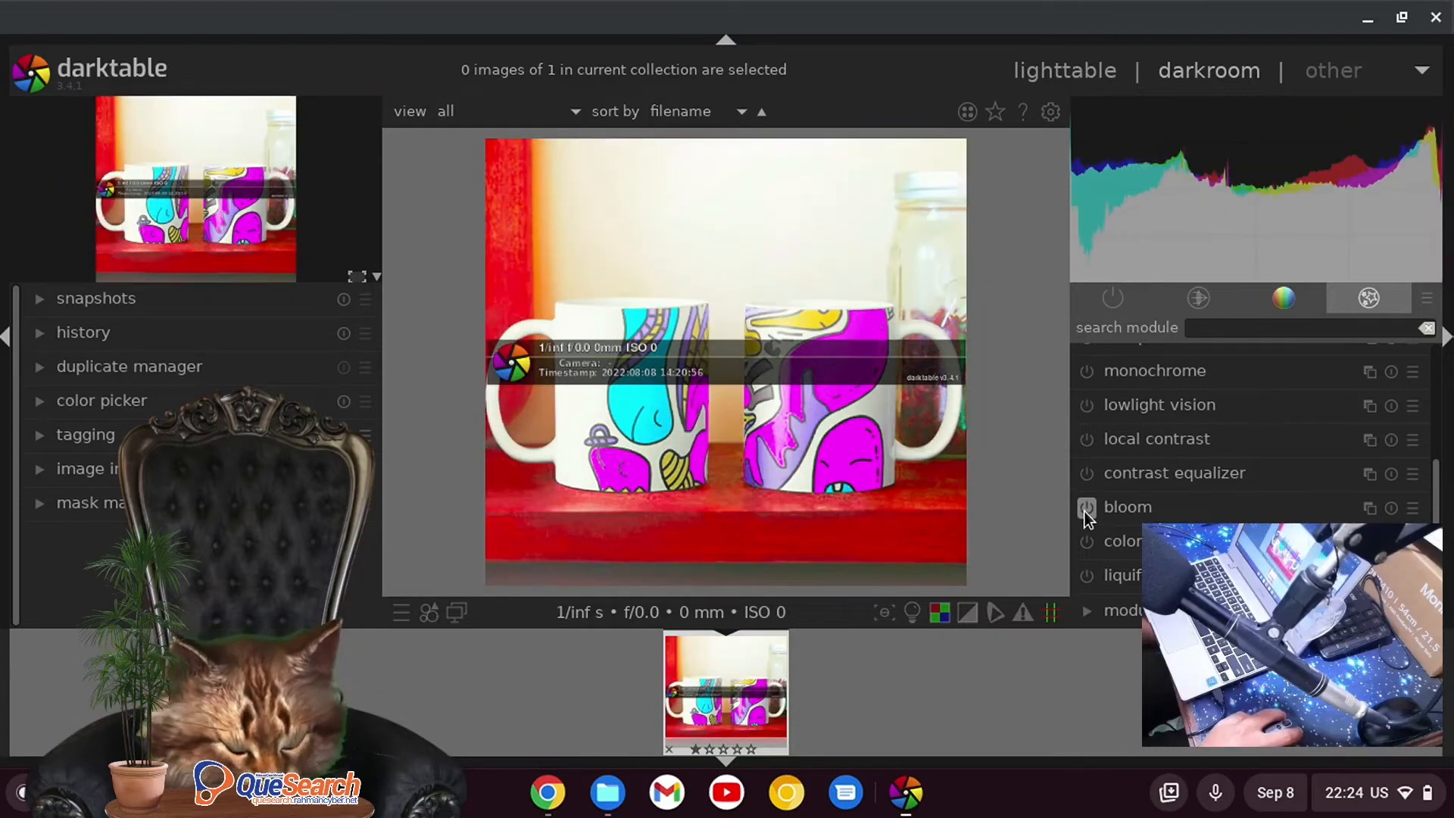
{"action": "left_click", "coordinate": [1088, 471]}
{"action": "left_click", "coordinate": [1088, 470]}
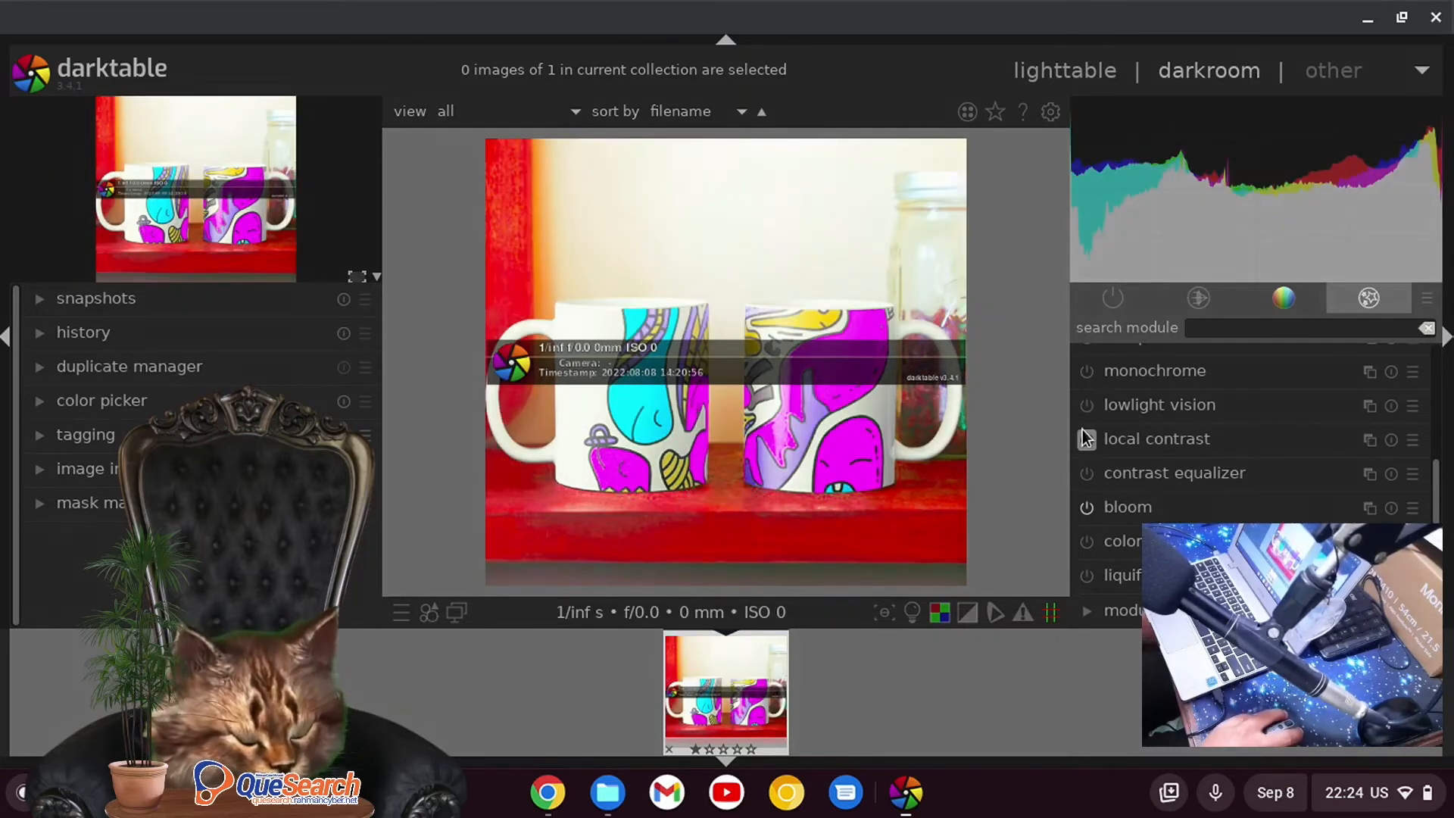
Step: Try local contrast, lowlight vision and monochrome on the photo, switching the first two off again
{"action": "left_click", "coordinate": [1085, 438]}
{"action": "left_click", "coordinate": [1086, 406]}
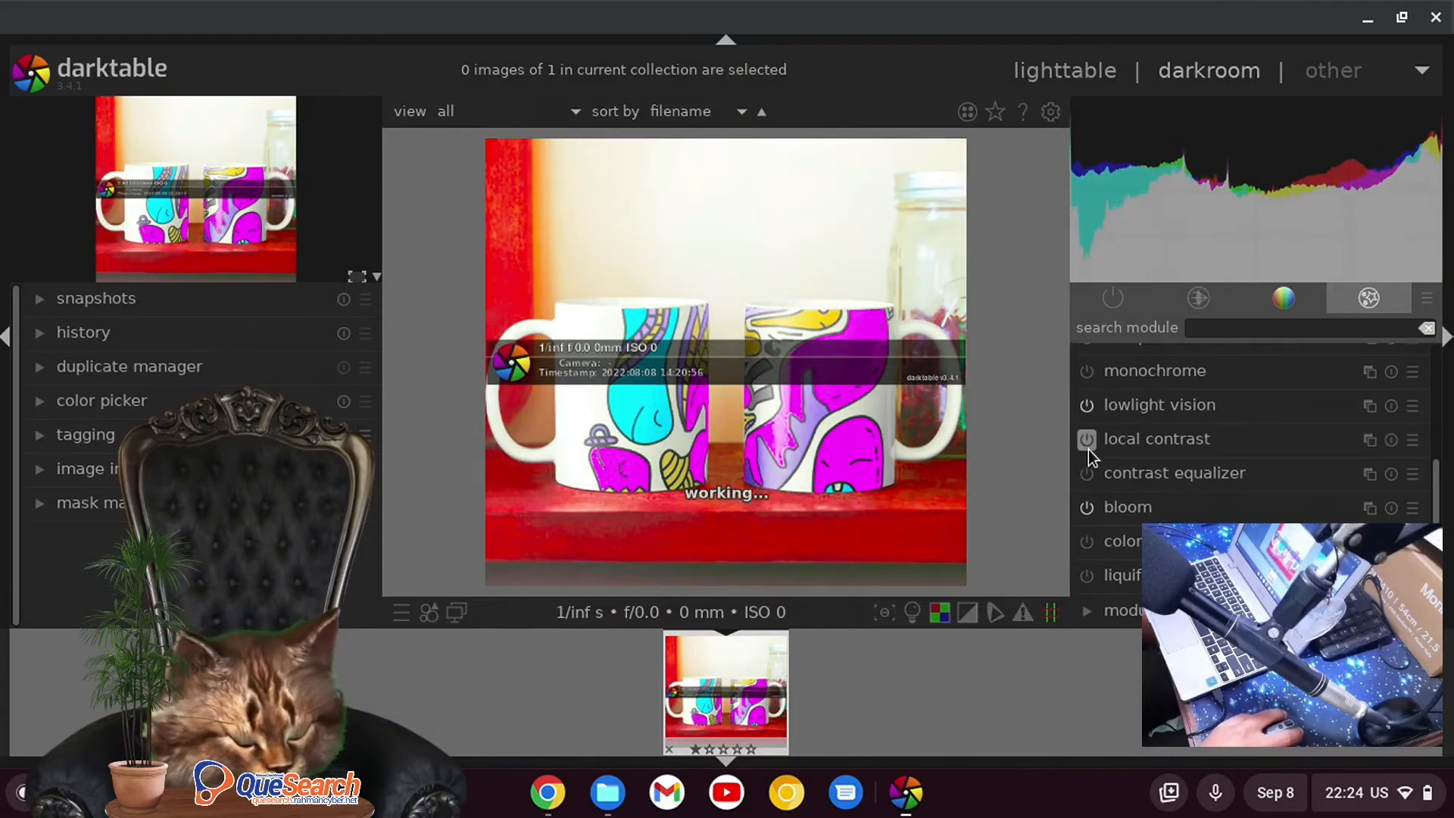
{"action": "left_click", "coordinate": [1088, 441]}
{"action": "left_click", "coordinate": [1088, 372]}
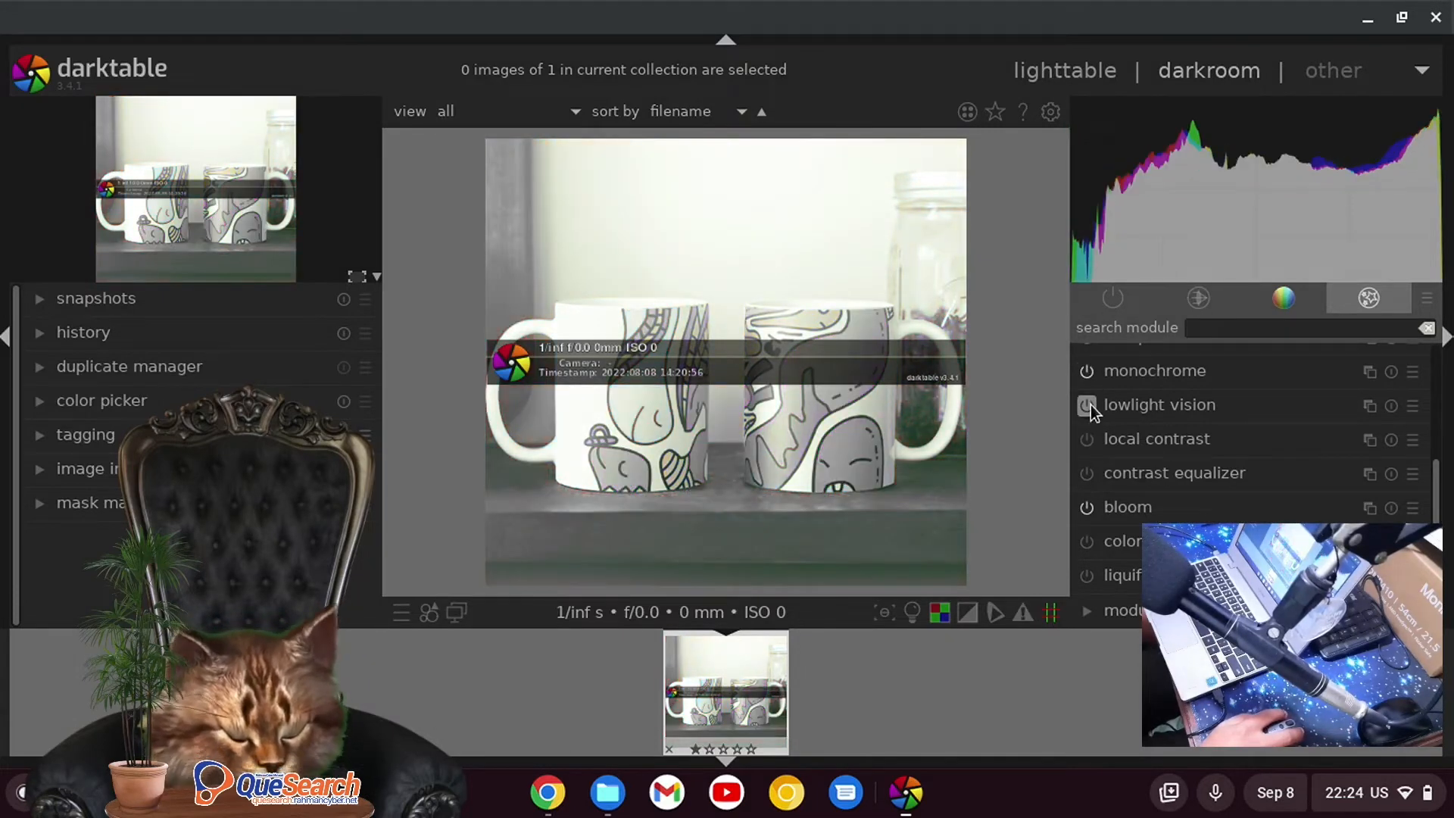
{"action": "left_click", "coordinate": [1088, 405]}
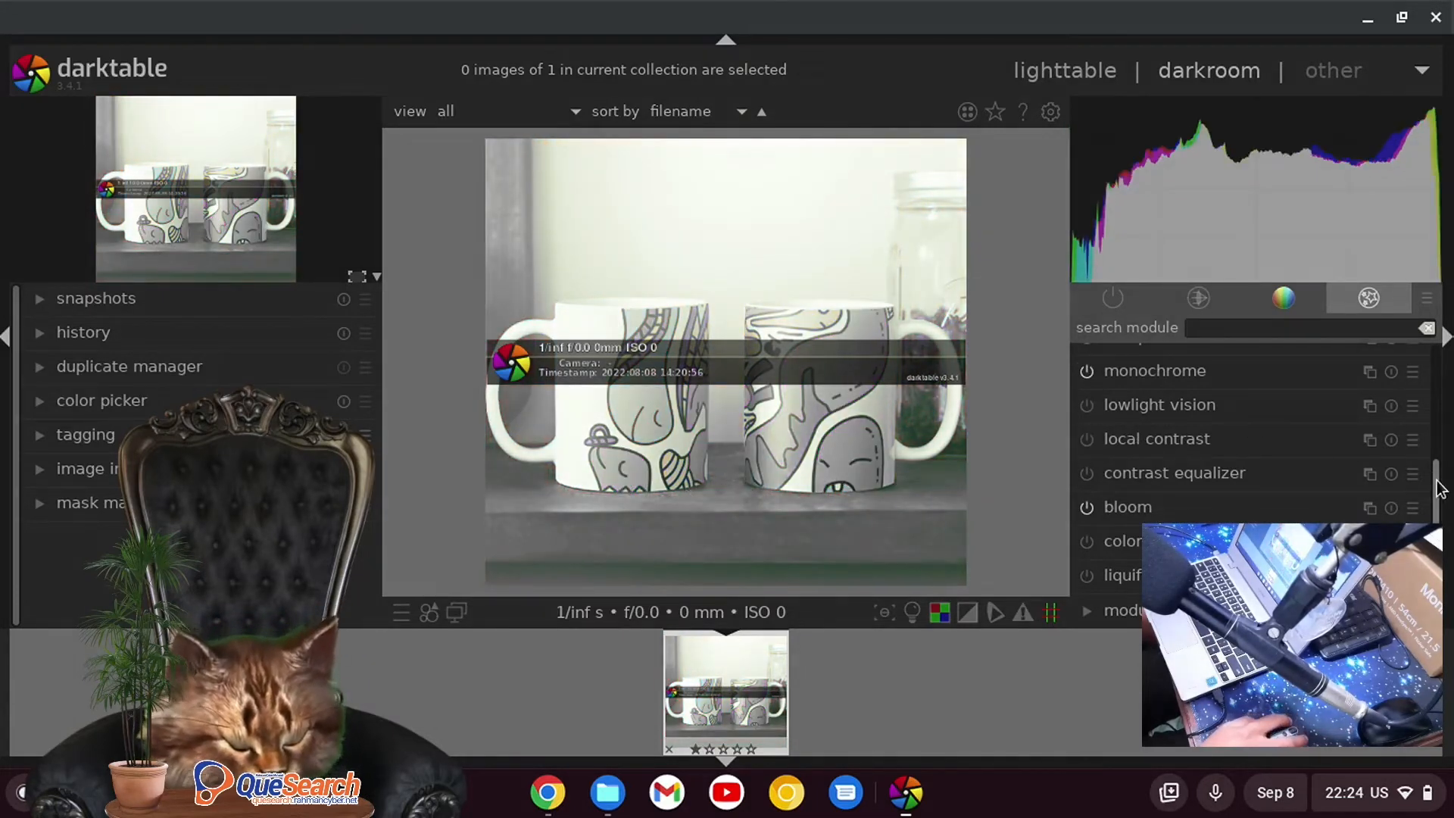
Step: Enable the sharpen effect and switch monochrome off to bring back the photo's colors
{"action": "left_click_drag", "start_coordinate": [1439, 488], "coordinate": [1439, 427]}
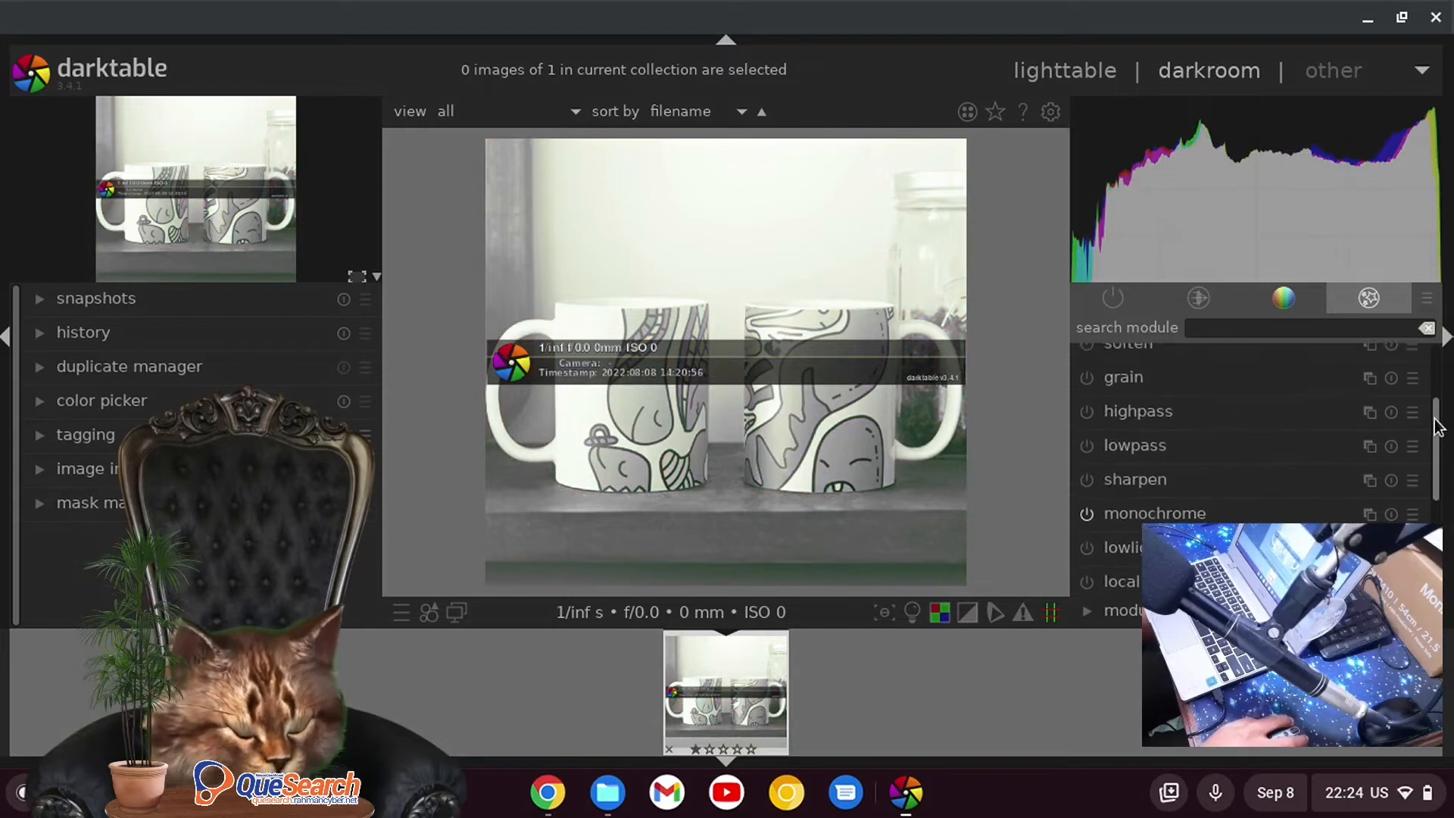
{"action": "left_click", "coordinate": [1088, 480]}
{"action": "left_click", "coordinate": [1087, 517]}
Step: Try the lowpass effect with a contrast of -2.70 and of +0.63, and switch the module off
{"action": "left_click", "coordinate": [1102, 453]}
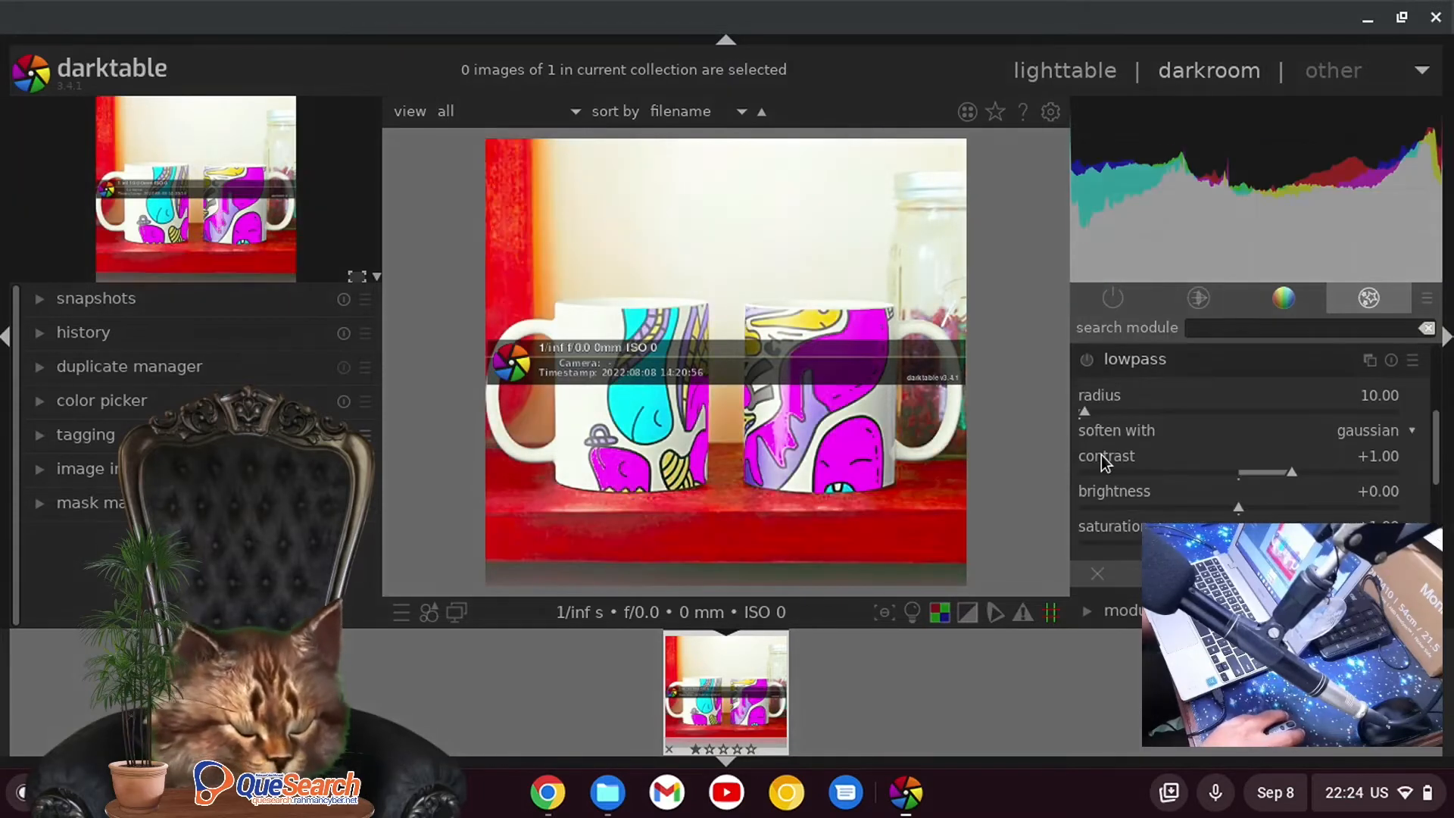
{"action": "left_click", "coordinate": [1096, 450]}
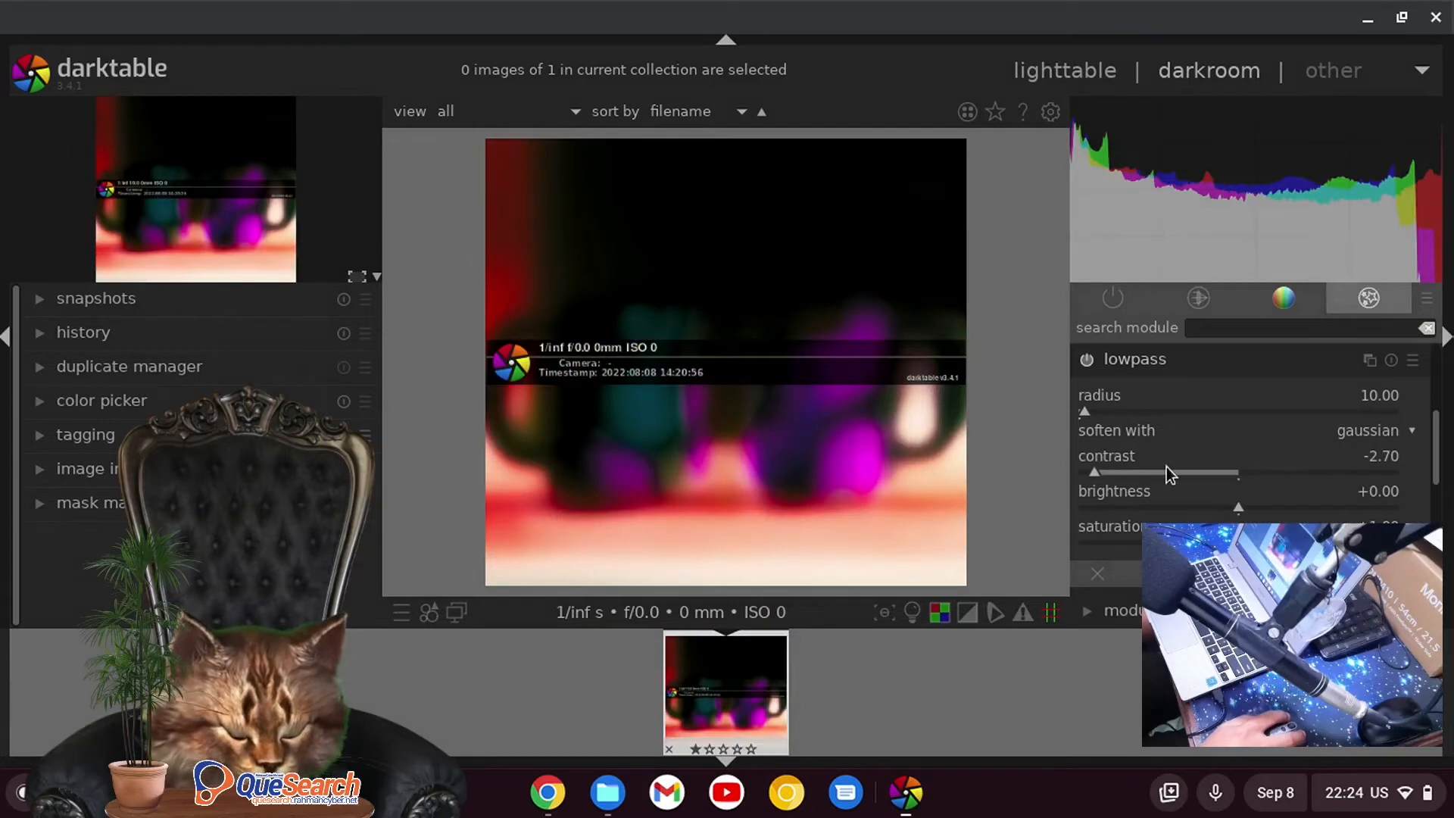
{"action": "left_click_drag", "start_coordinate": [1166, 468], "coordinate": [1272, 473]}
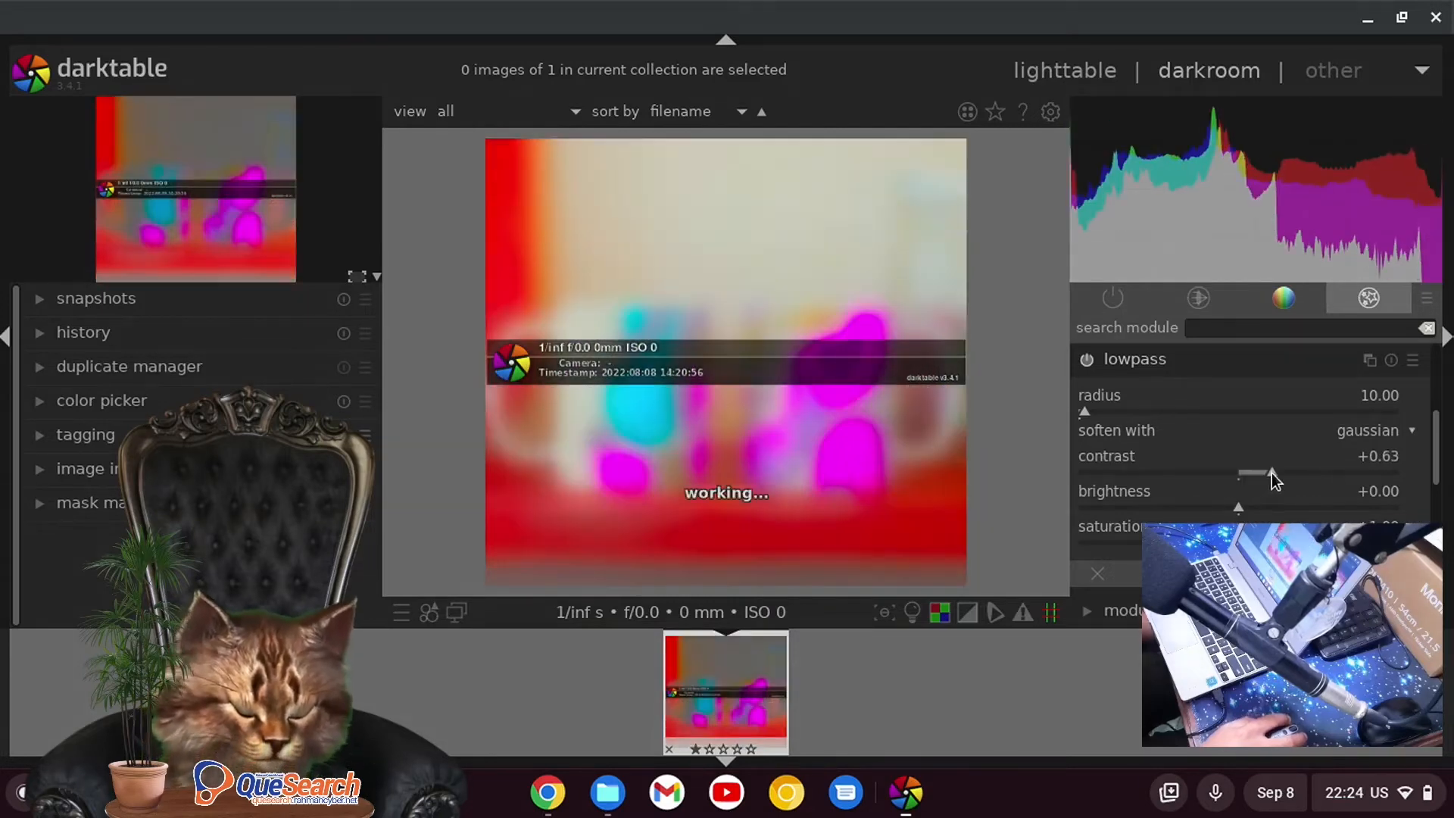
{"action": "left_click", "coordinate": [1102, 367]}
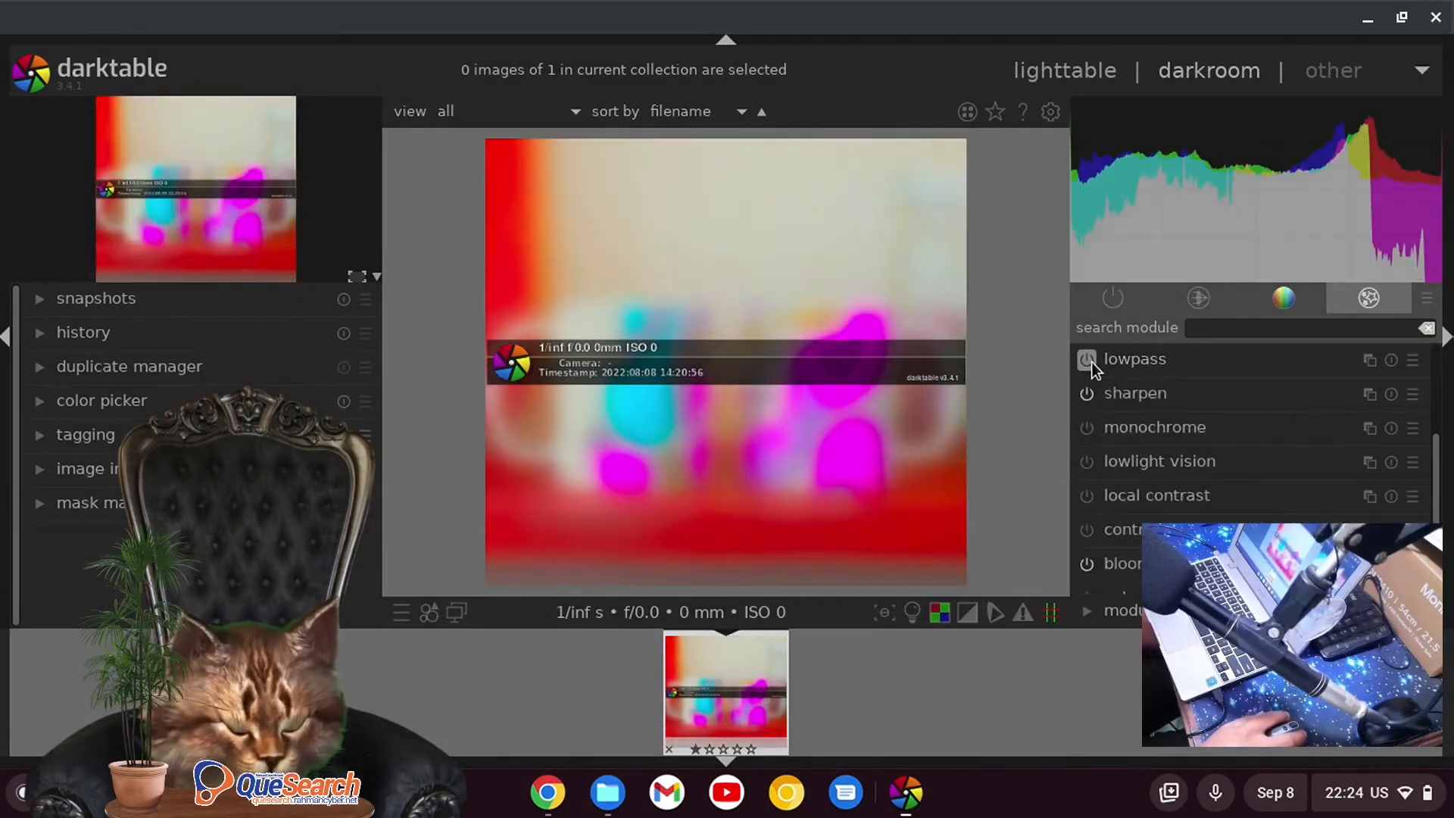
{"action": "left_click", "coordinate": [1092, 362]}
Step: Try the lowpass effect with a radius of 9.40, then collapse the module and switch it off
{"action": "left_click", "coordinate": [1130, 359]}
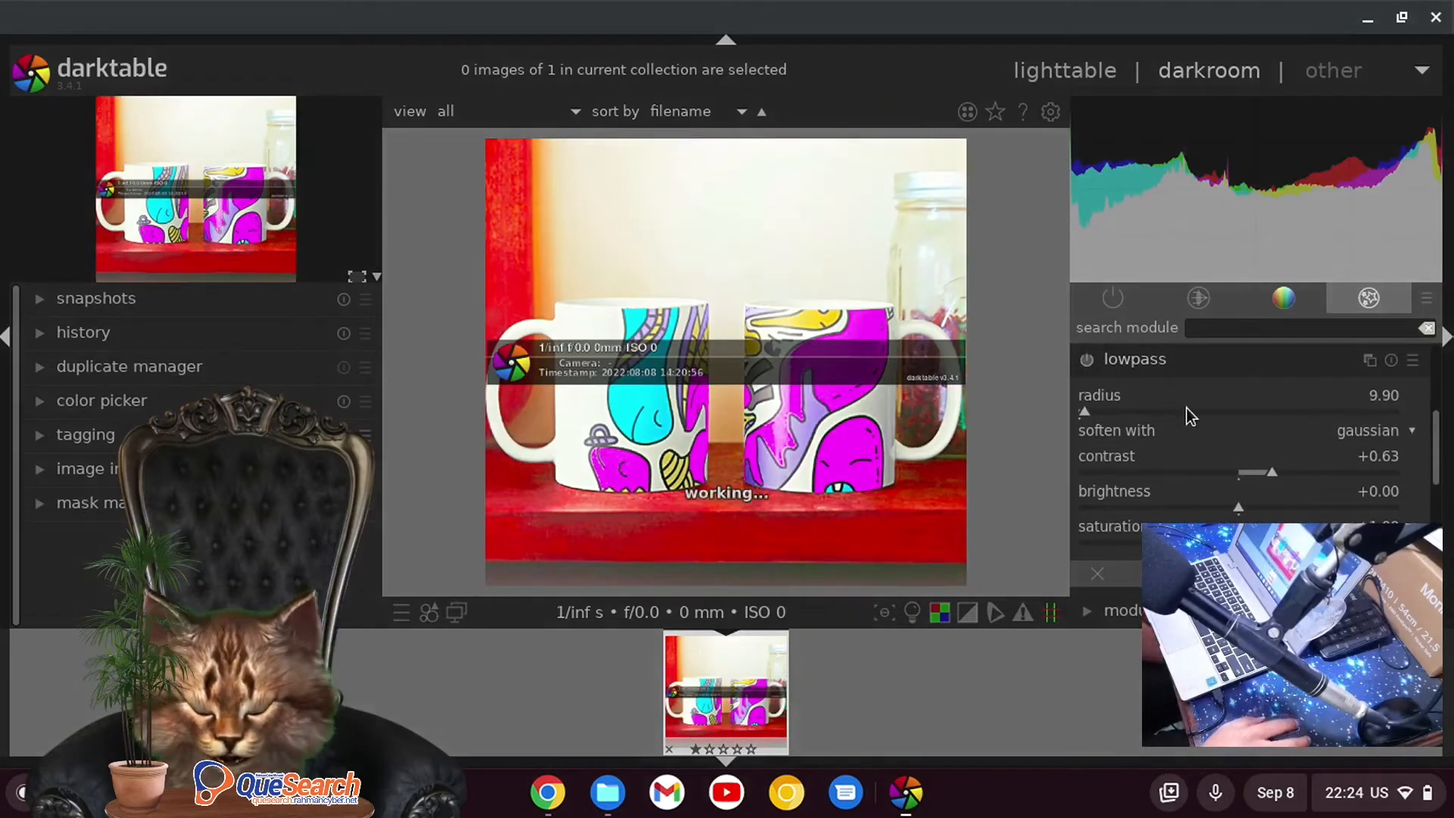
{"action": "scroll", "coordinate": [1187, 408], "scroll_direction": "down", "scroll_amount": 5}
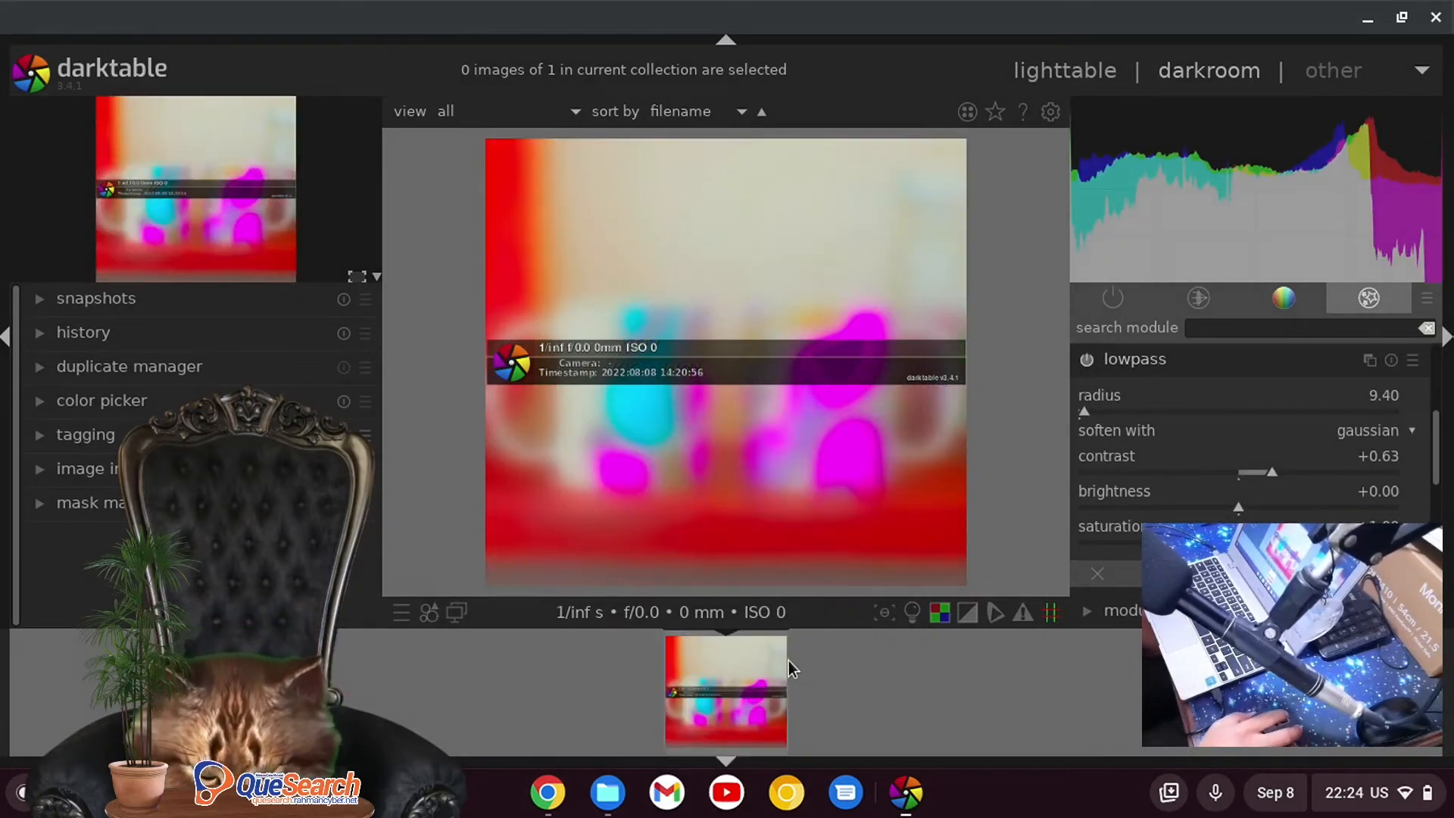
{"action": "left_click", "coordinate": [1130, 361]}
{"action": "left_click", "coordinate": [1088, 359]}
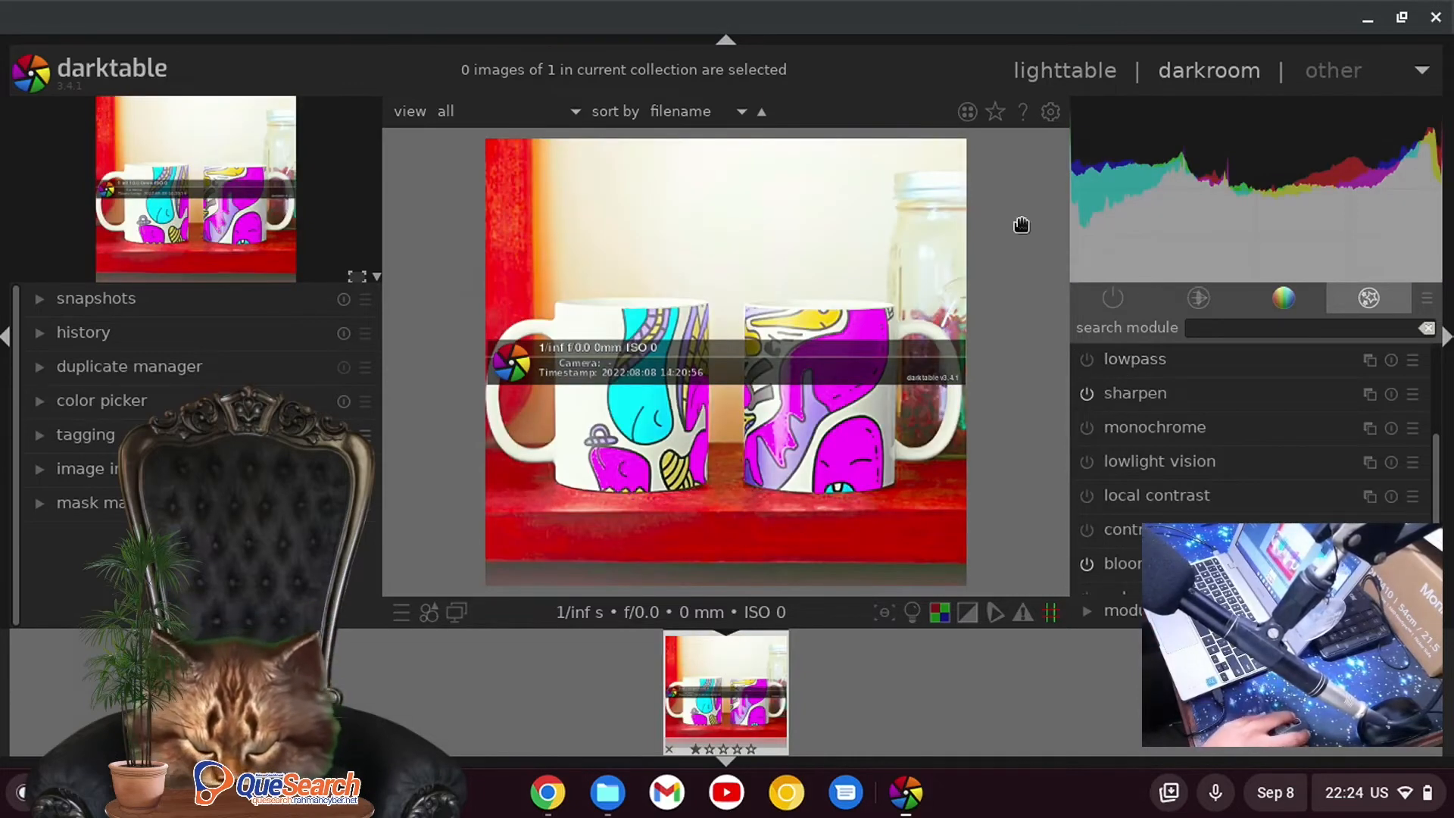
Step: Roll the edit history back to the monochrome entry, return to the latest lowpass entry, and collapse the history
{"action": "left_click", "coordinate": [40, 333]}
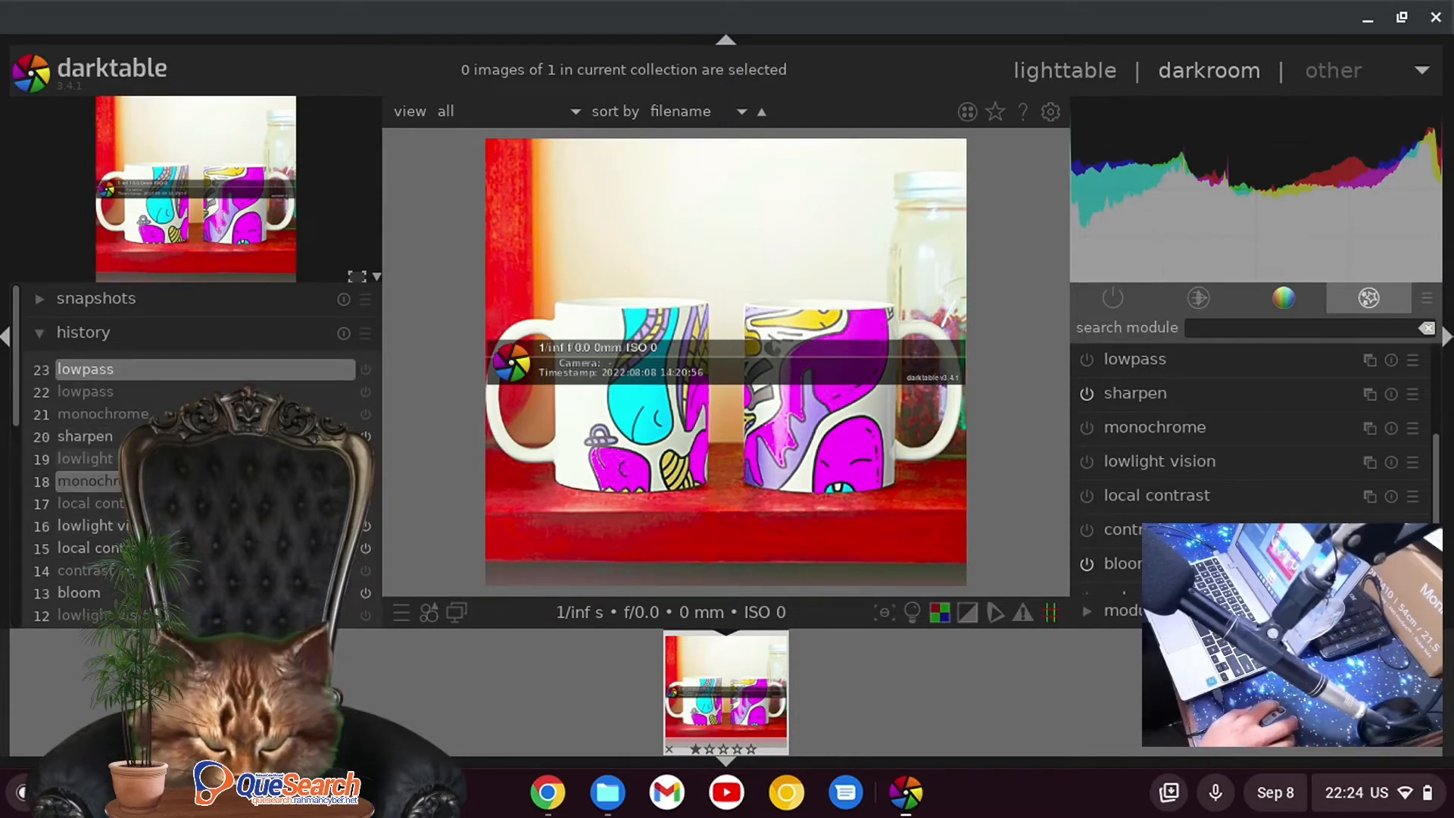
{"action": "left_click", "coordinate": [87, 481]}
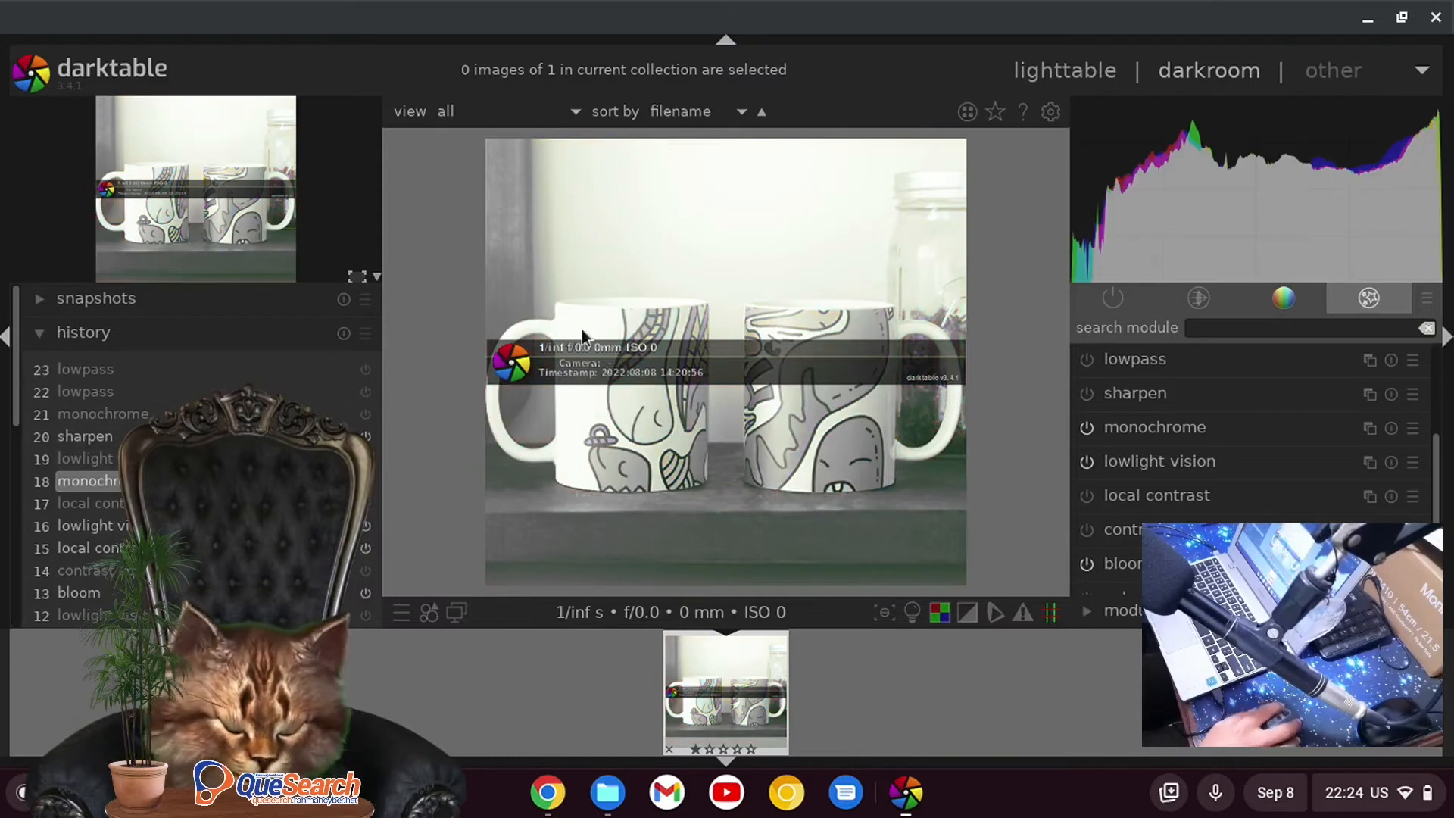
{"action": "left_click", "coordinate": [207, 370]}
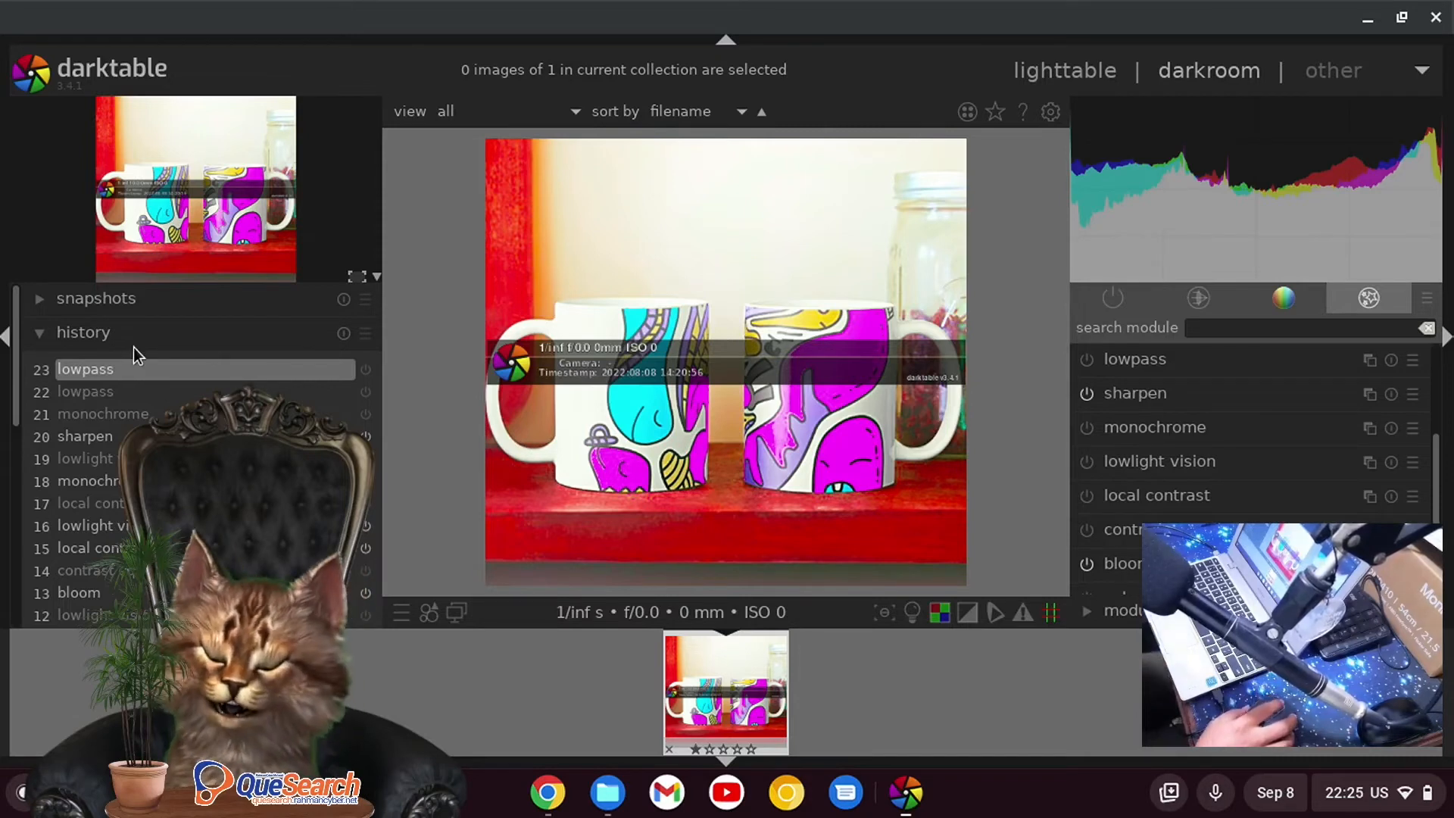
{"action": "left_click", "coordinate": [116, 330]}
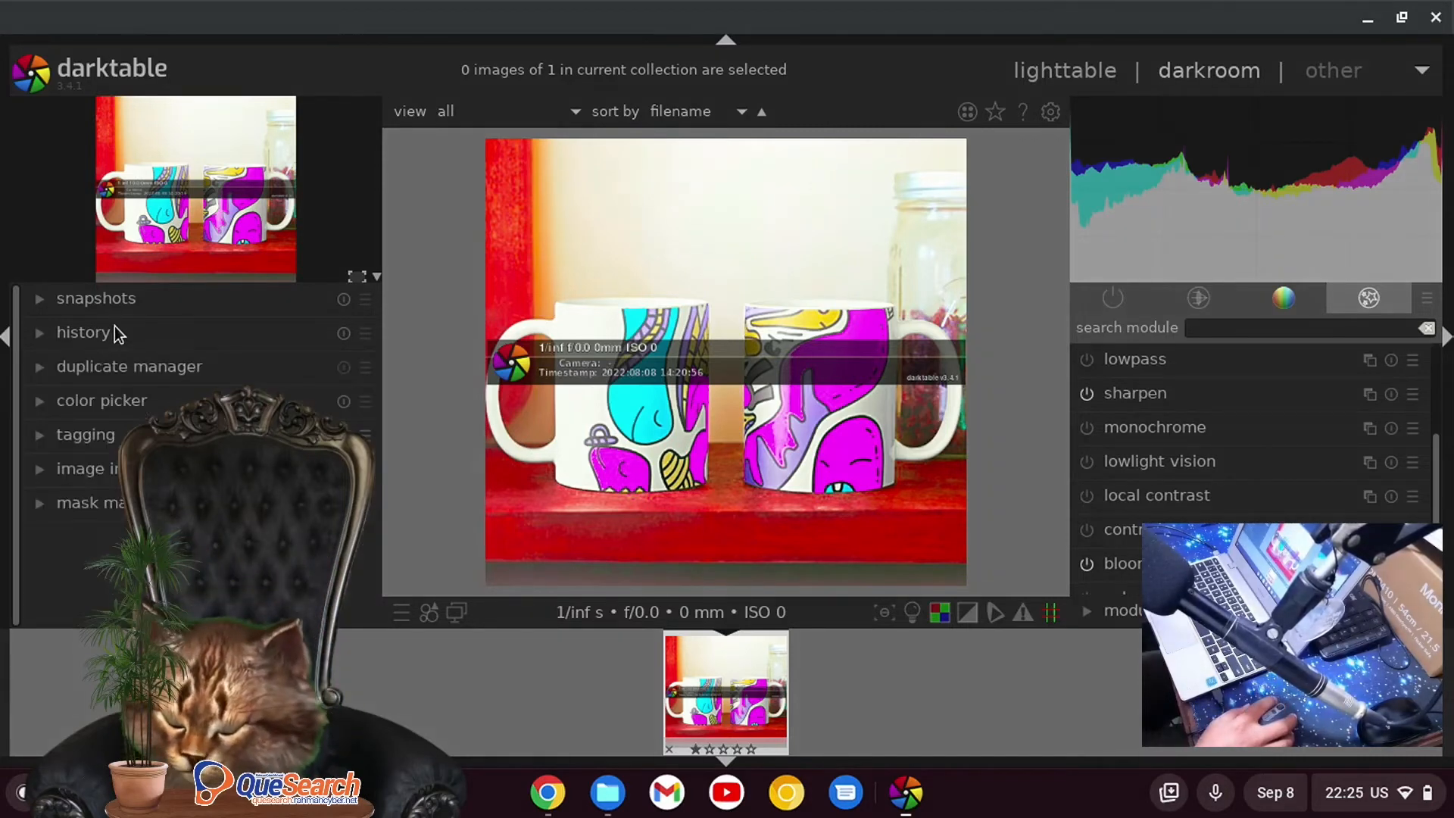
Step: Look at the duplicate manager, and sample the color of the red shelf below the mugs with the color picker
{"action": "left_click", "coordinate": [162, 370]}
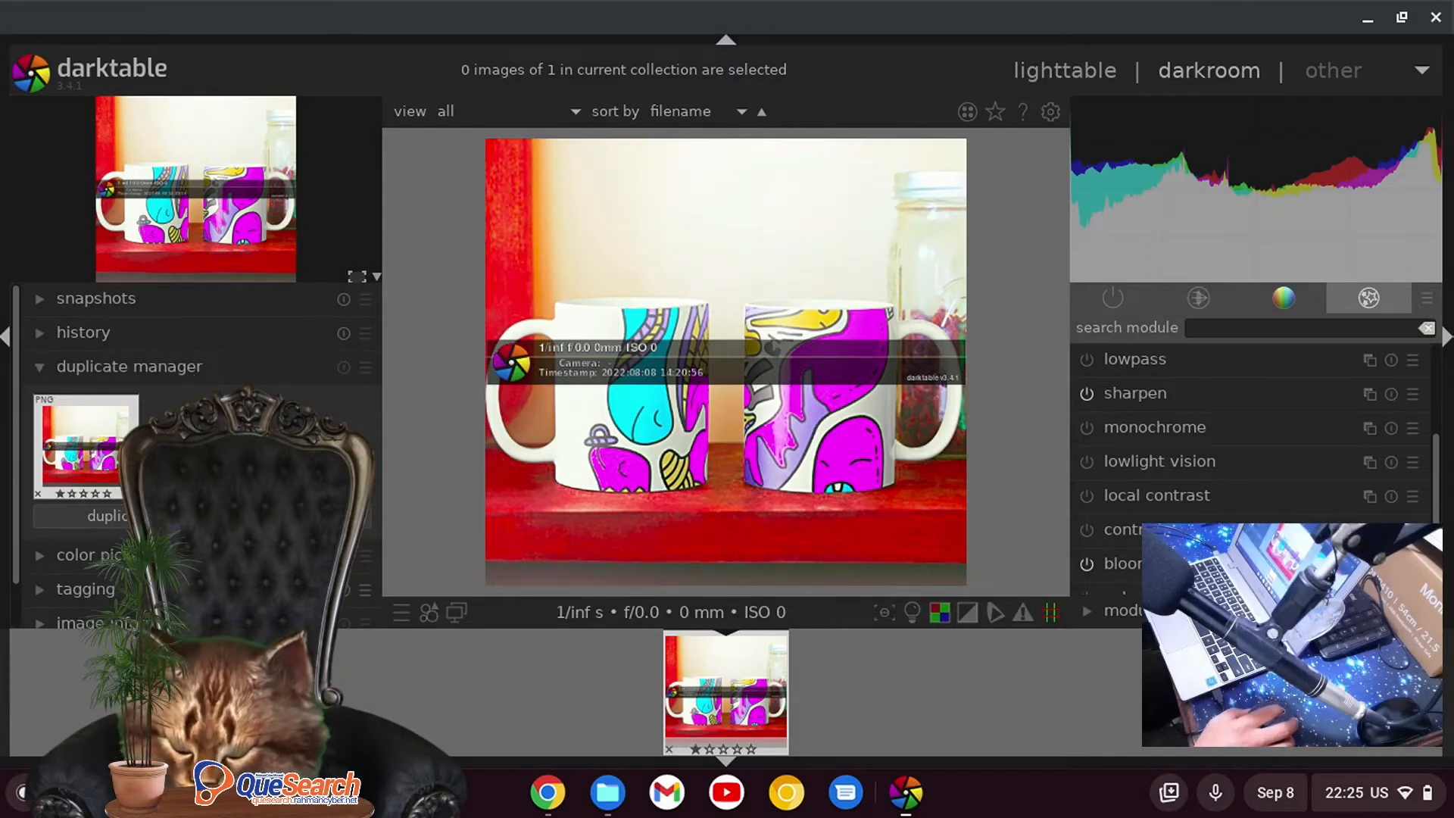
{"action": "left_click", "coordinate": [165, 372]}
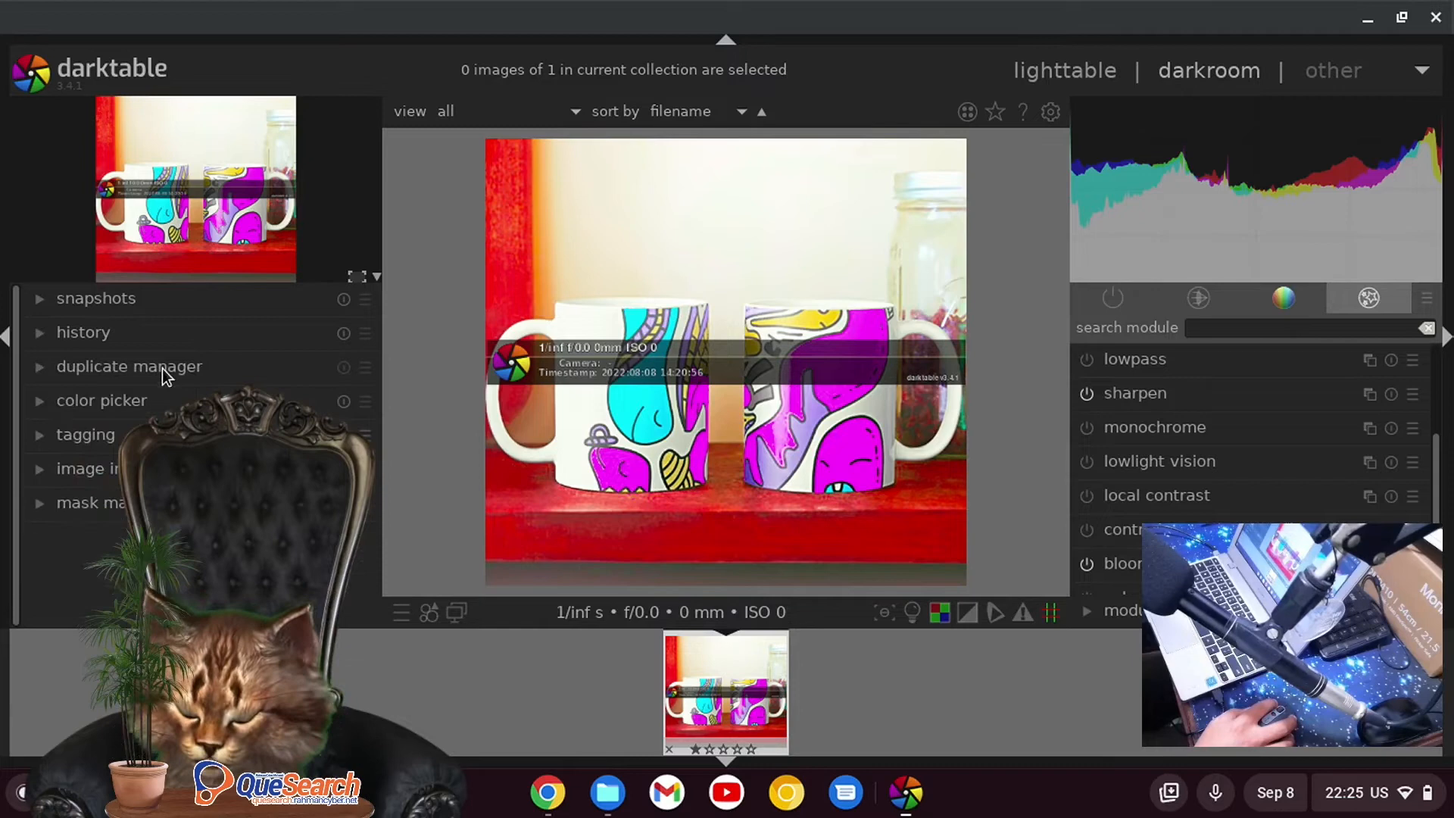
{"action": "left_click", "coordinate": [159, 412]}
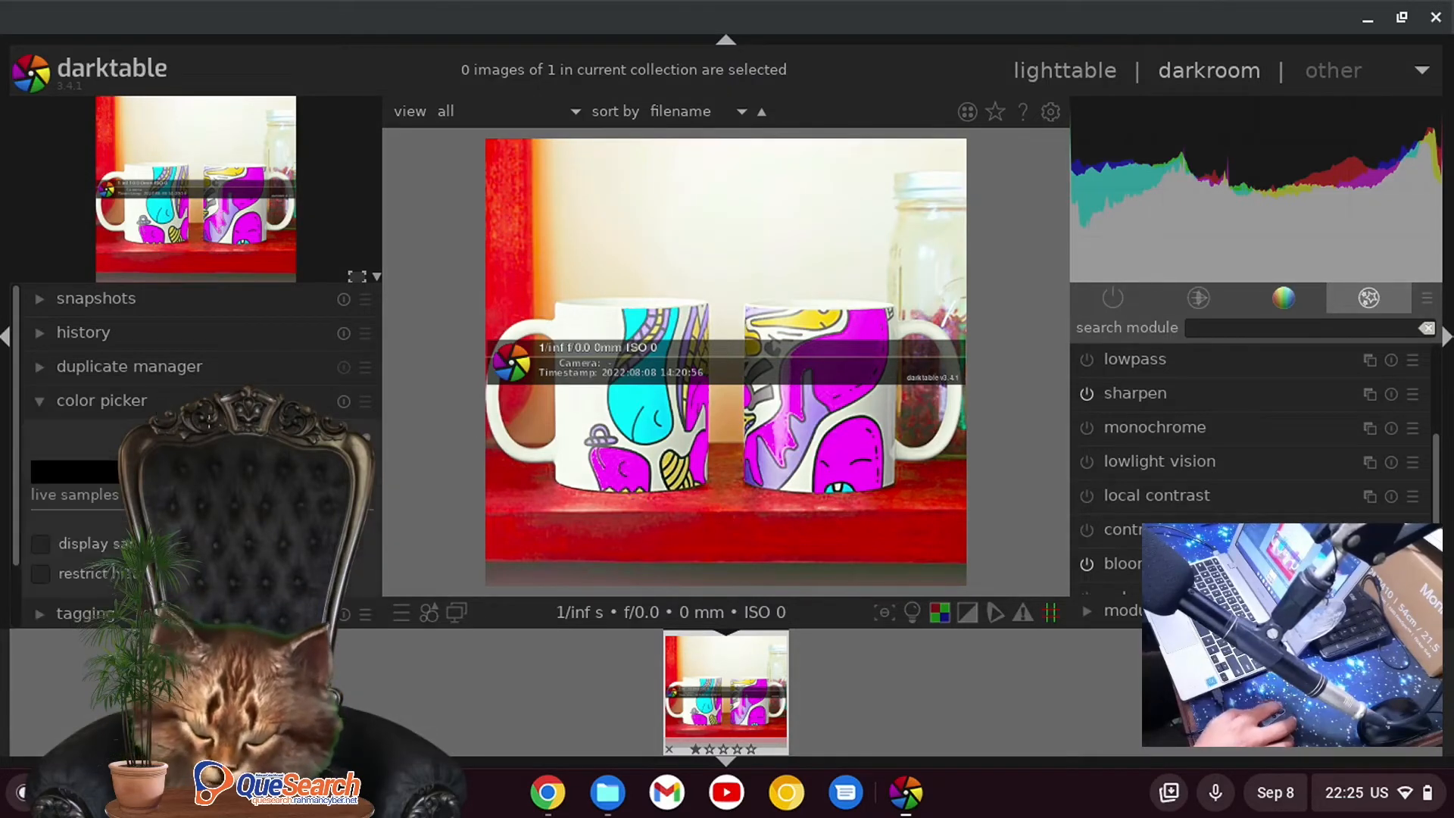
{"action": "left_click", "coordinate": [366, 437]}
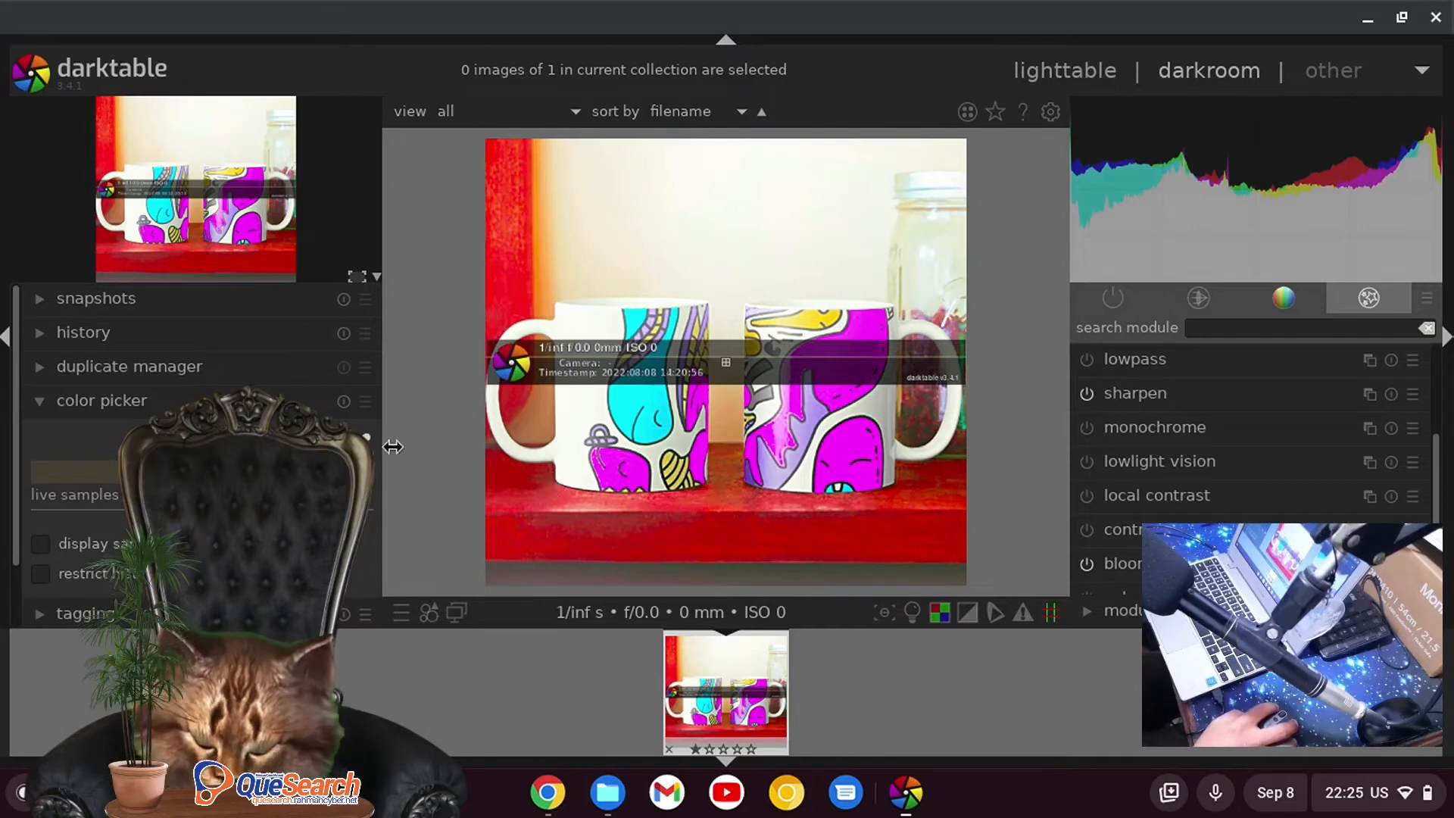
{"action": "left_click", "coordinate": [574, 501]}
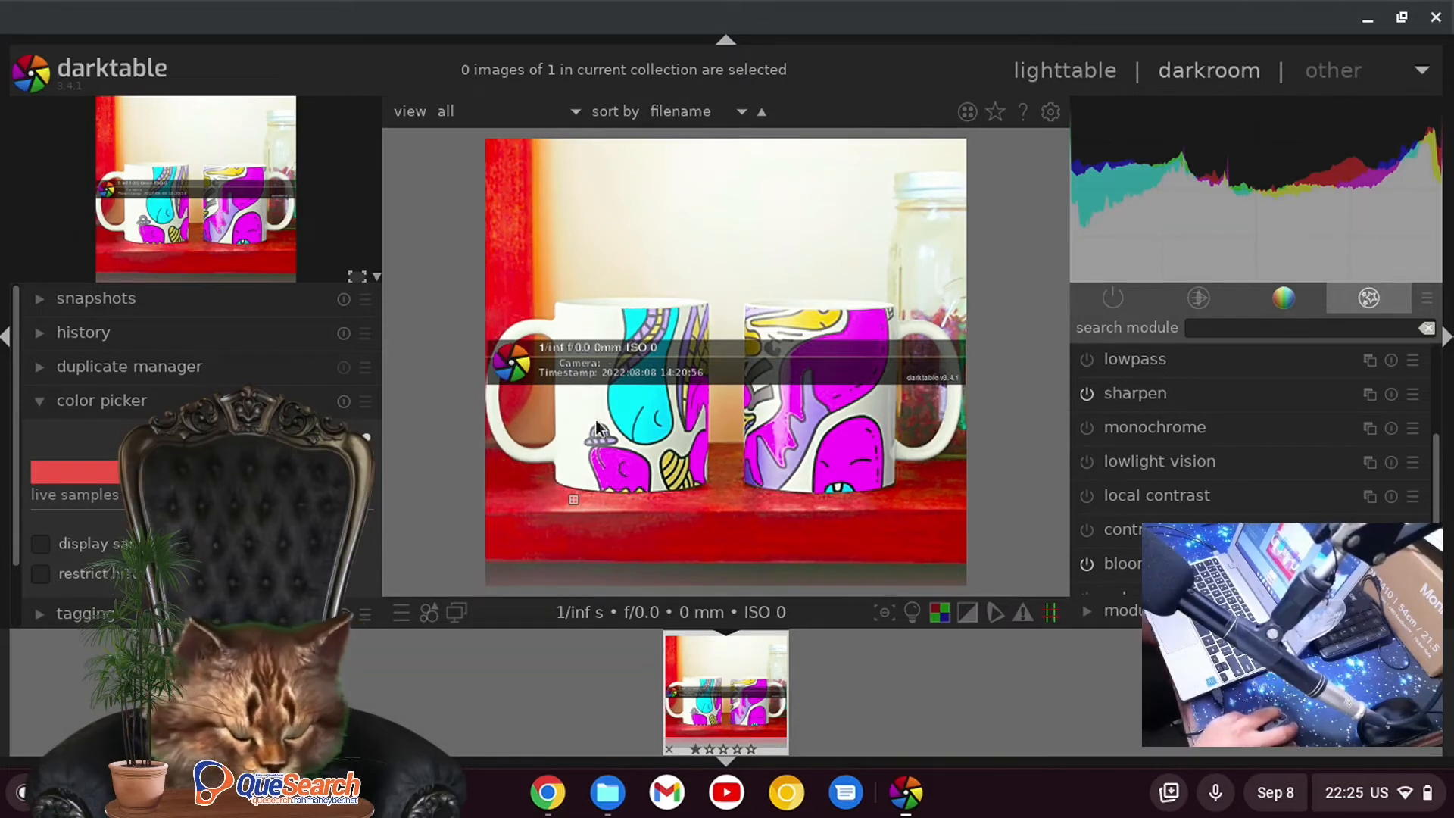
{"action": "left_click", "coordinate": [121, 403]}
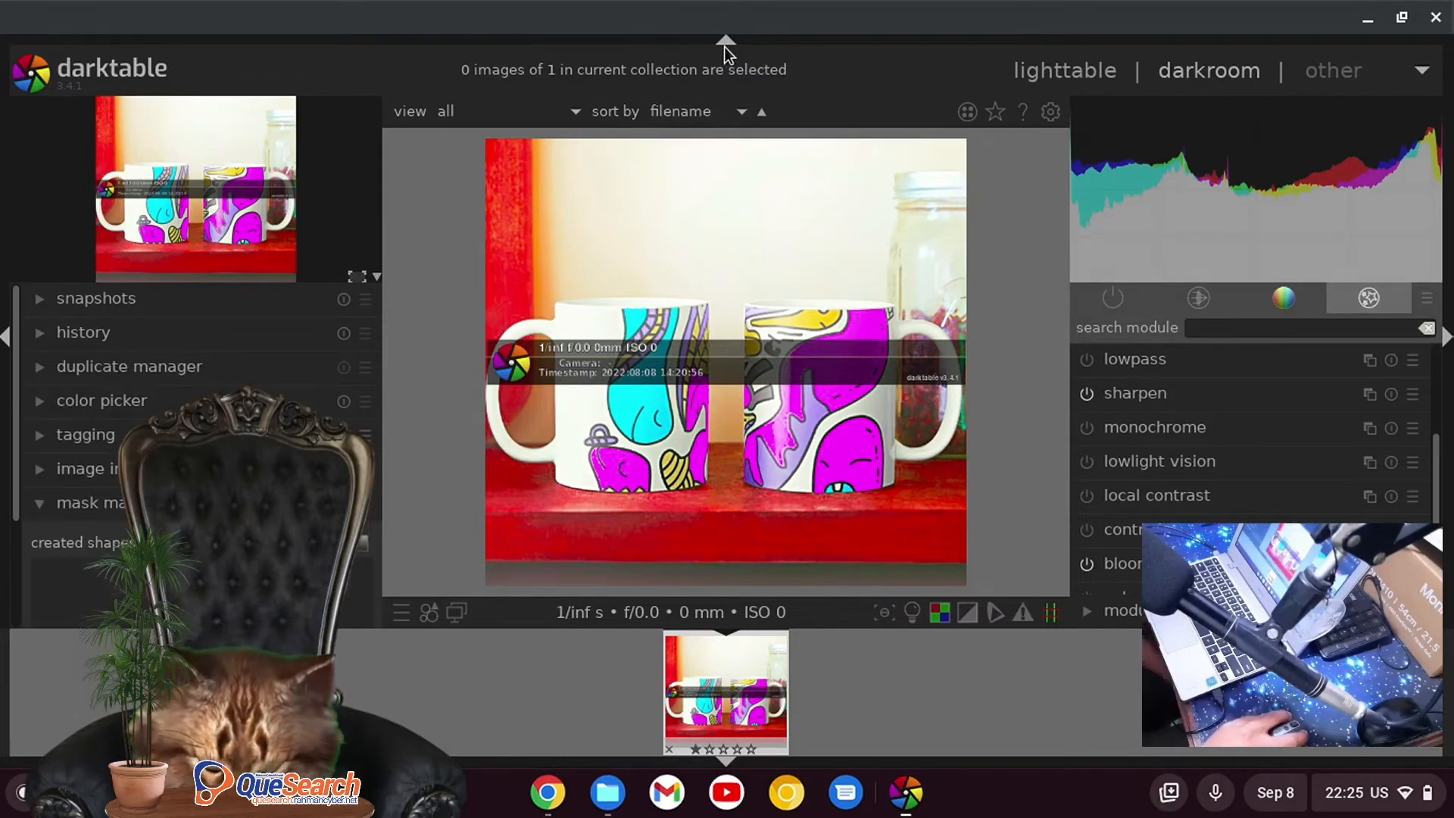
Step: Hide the header to enlarge the photo view, and show the effects module list from the watermark entry
{"action": "left_click", "coordinate": [725, 39]}
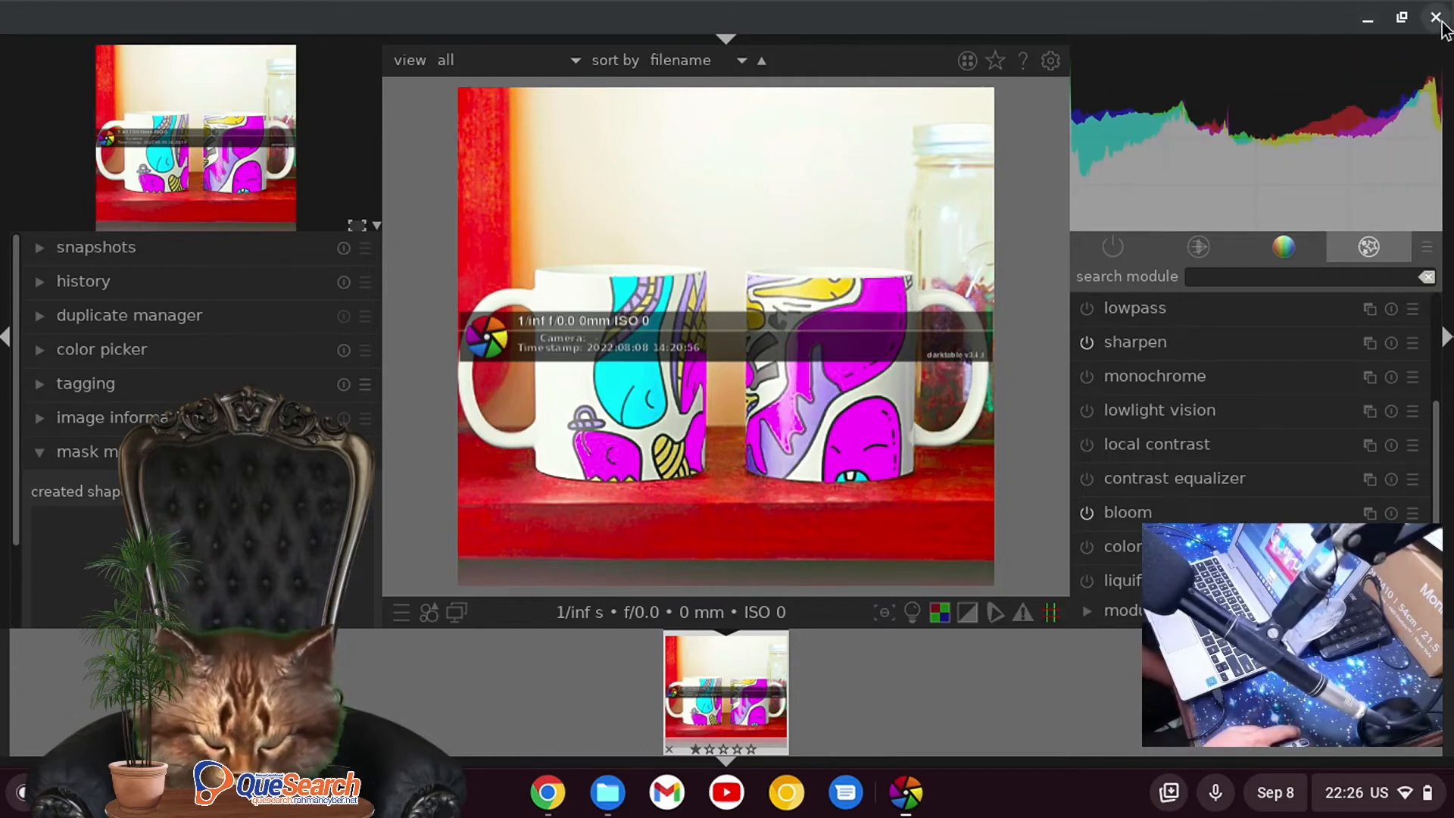
{"action": "scroll", "coordinate": [1356, 234], "scroll_direction": "up", "scroll_amount": 3}
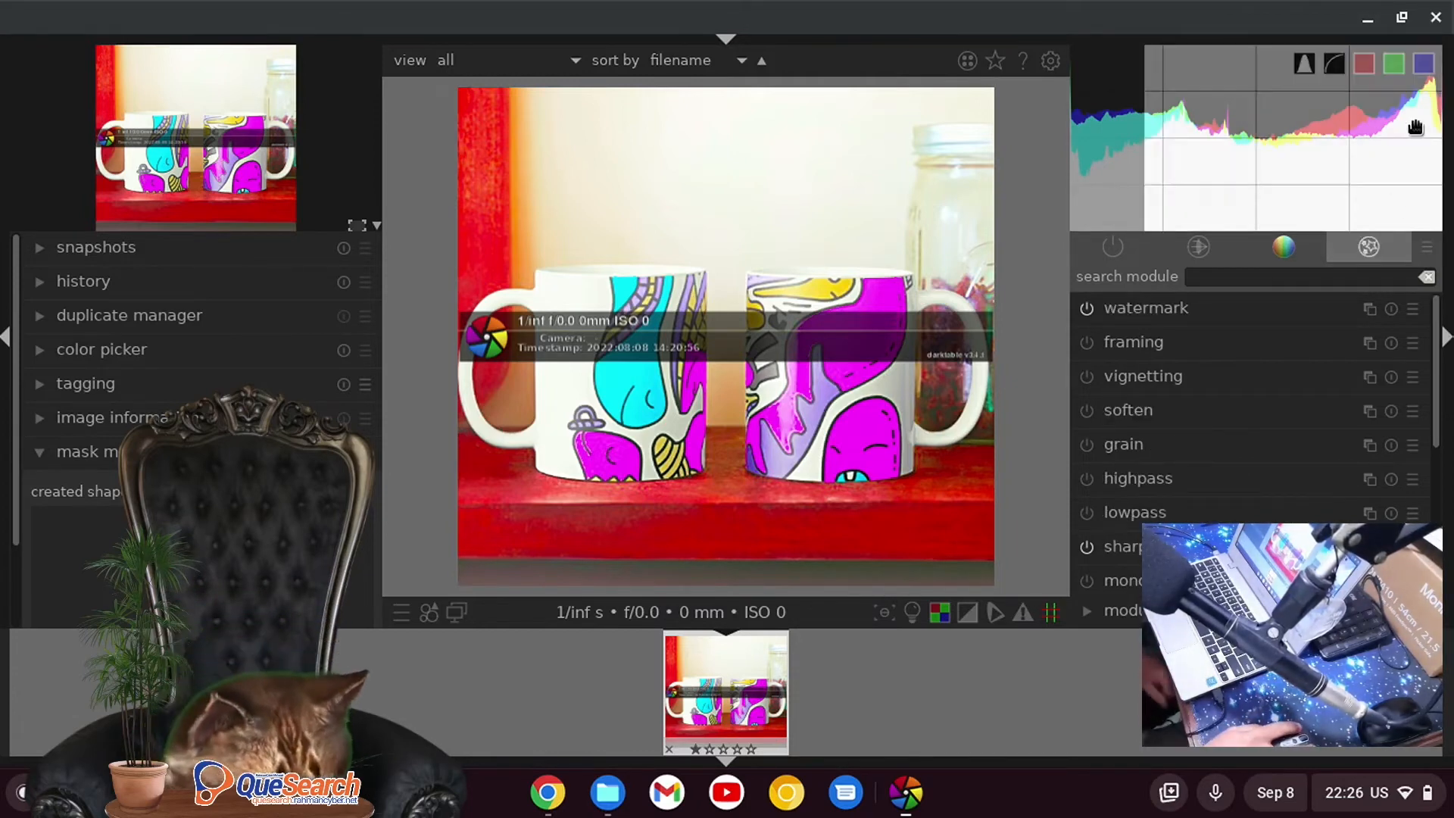
Step: Review the import, lighttable, darkroom, processing, cpu / gpu / memory, security and storage sections of the preferences
{"action": "left_click", "coordinate": [1052, 66]}
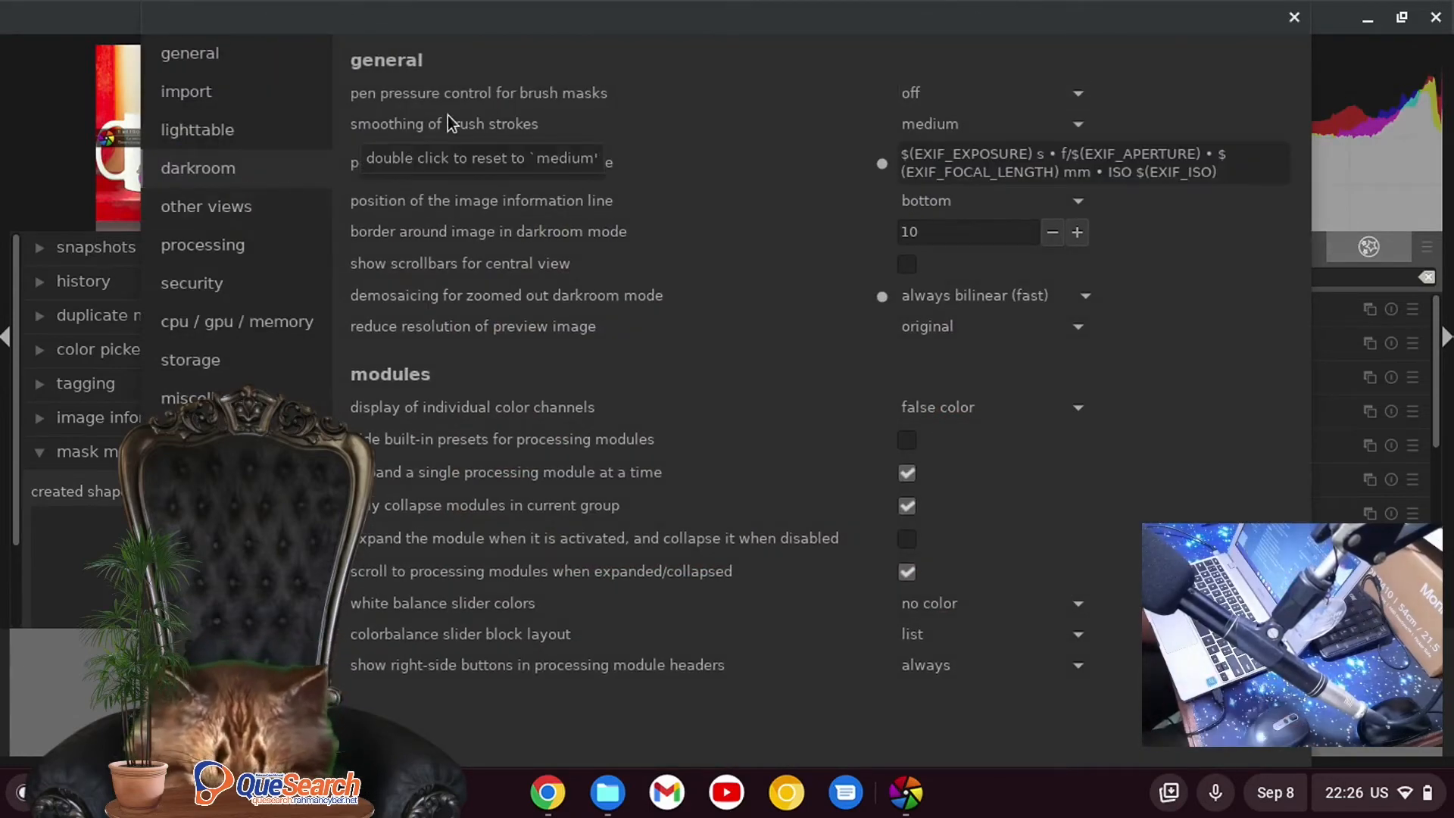
{"action": "left_click", "coordinate": [296, 103]}
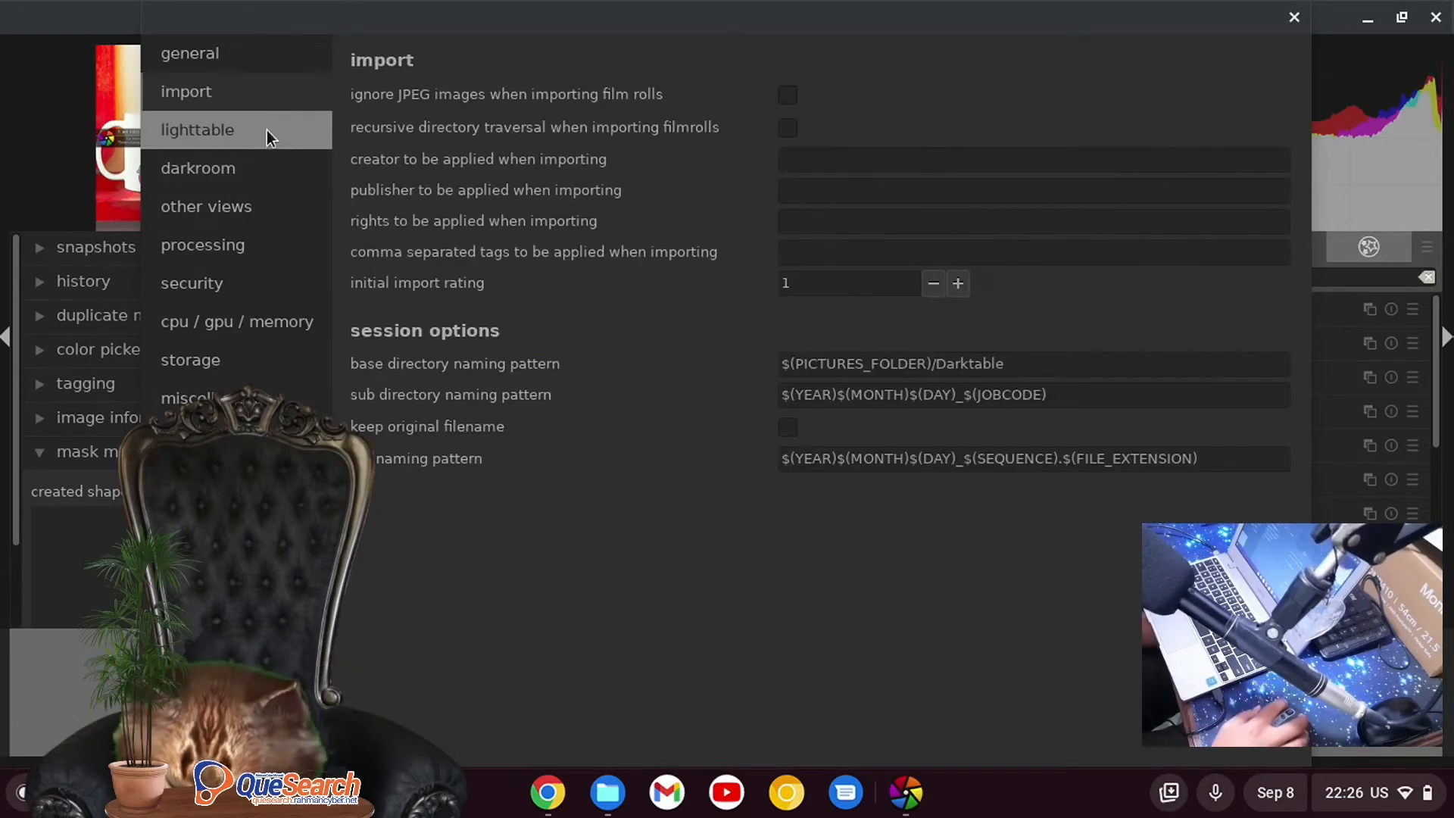
{"action": "left_click", "coordinate": [266, 130]}
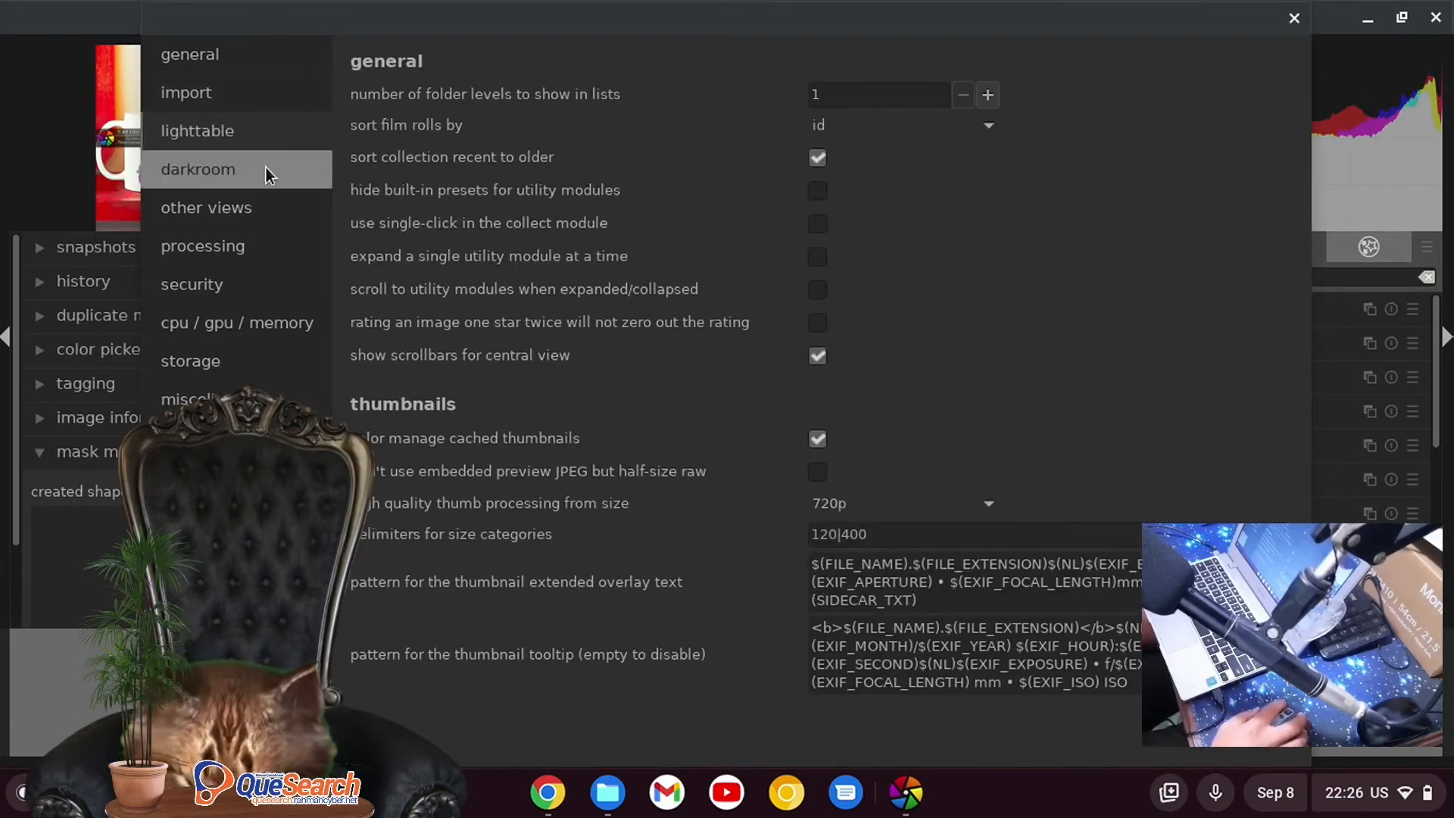
{"action": "left_click", "coordinate": [265, 169]}
{"action": "left_click", "coordinate": [221, 250]}
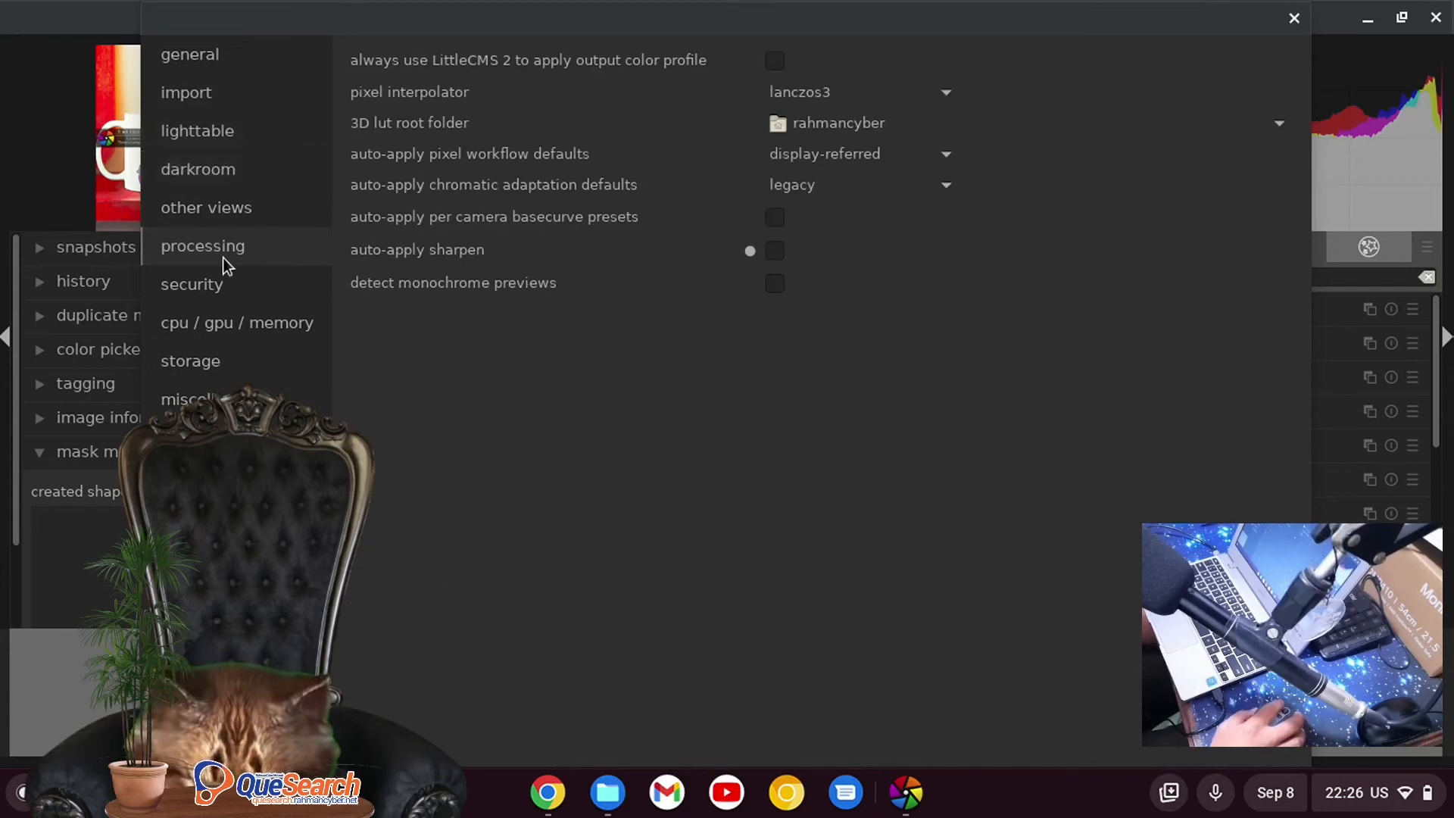
{"action": "left_click", "coordinate": [264, 325]}
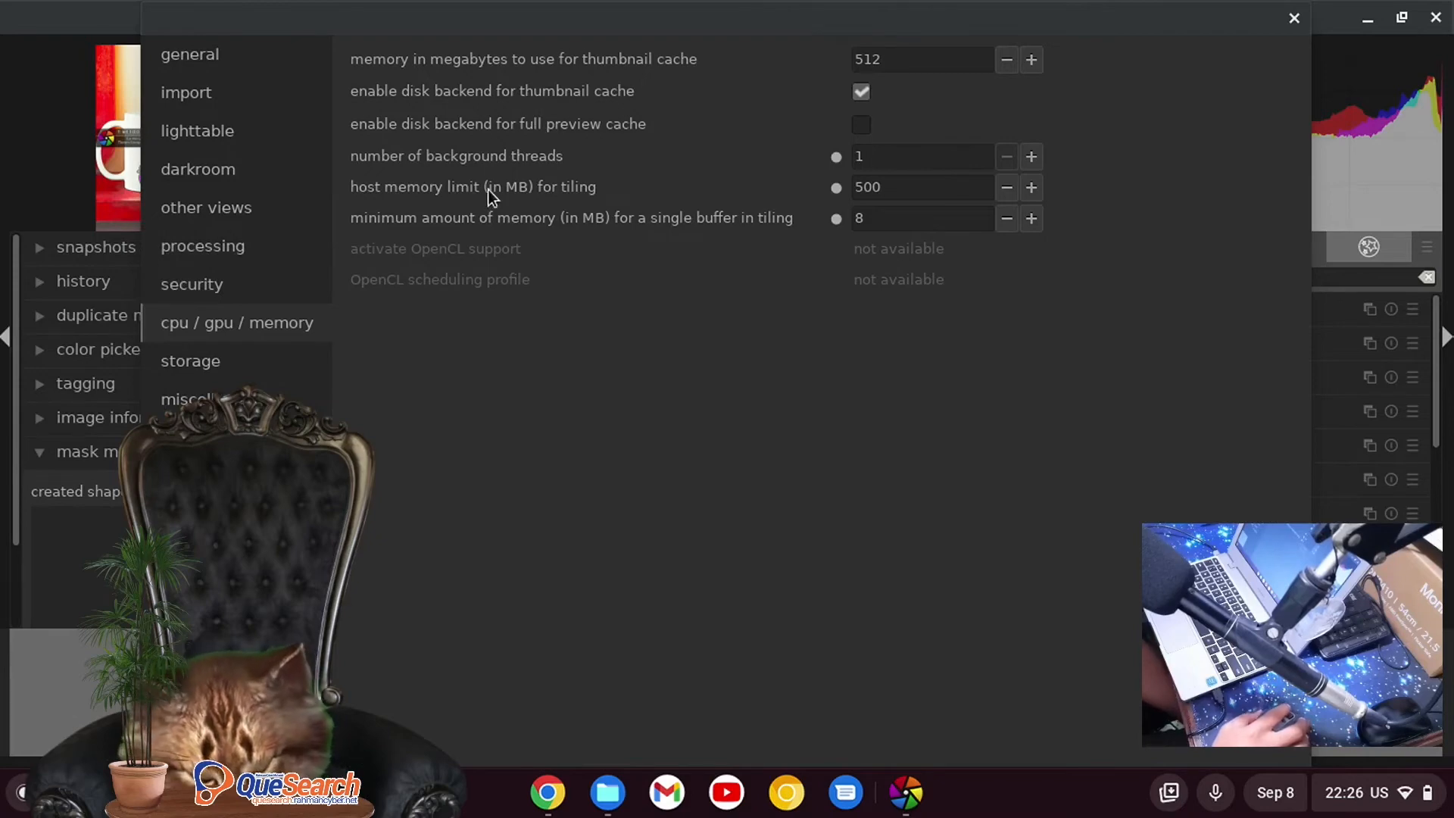
{"action": "left_click", "coordinate": [241, 277]}
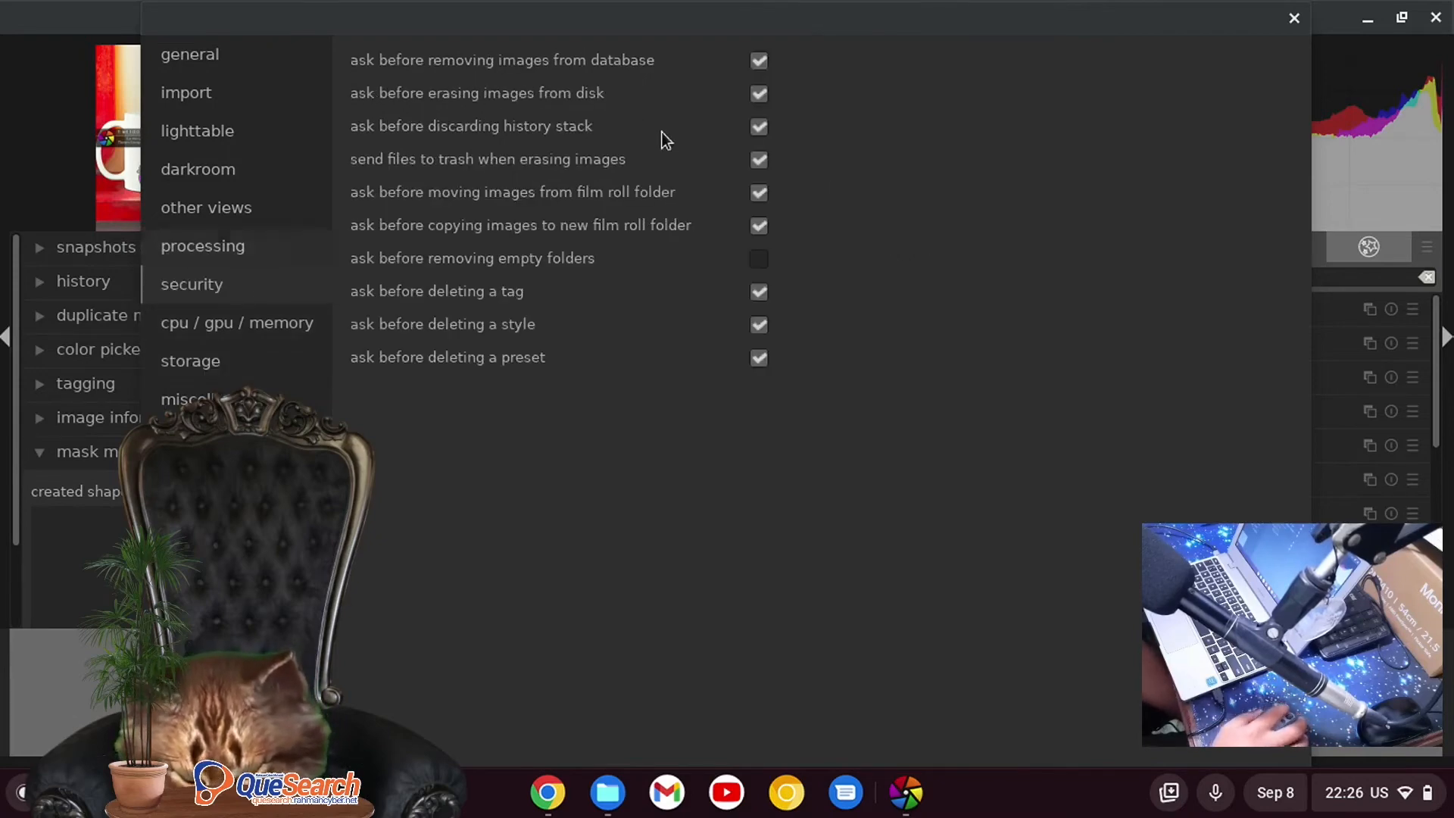
{"action": "left_click", "coordinate": [288, 251]}
{"action": "left_click", "coordinate": [261, 350]}
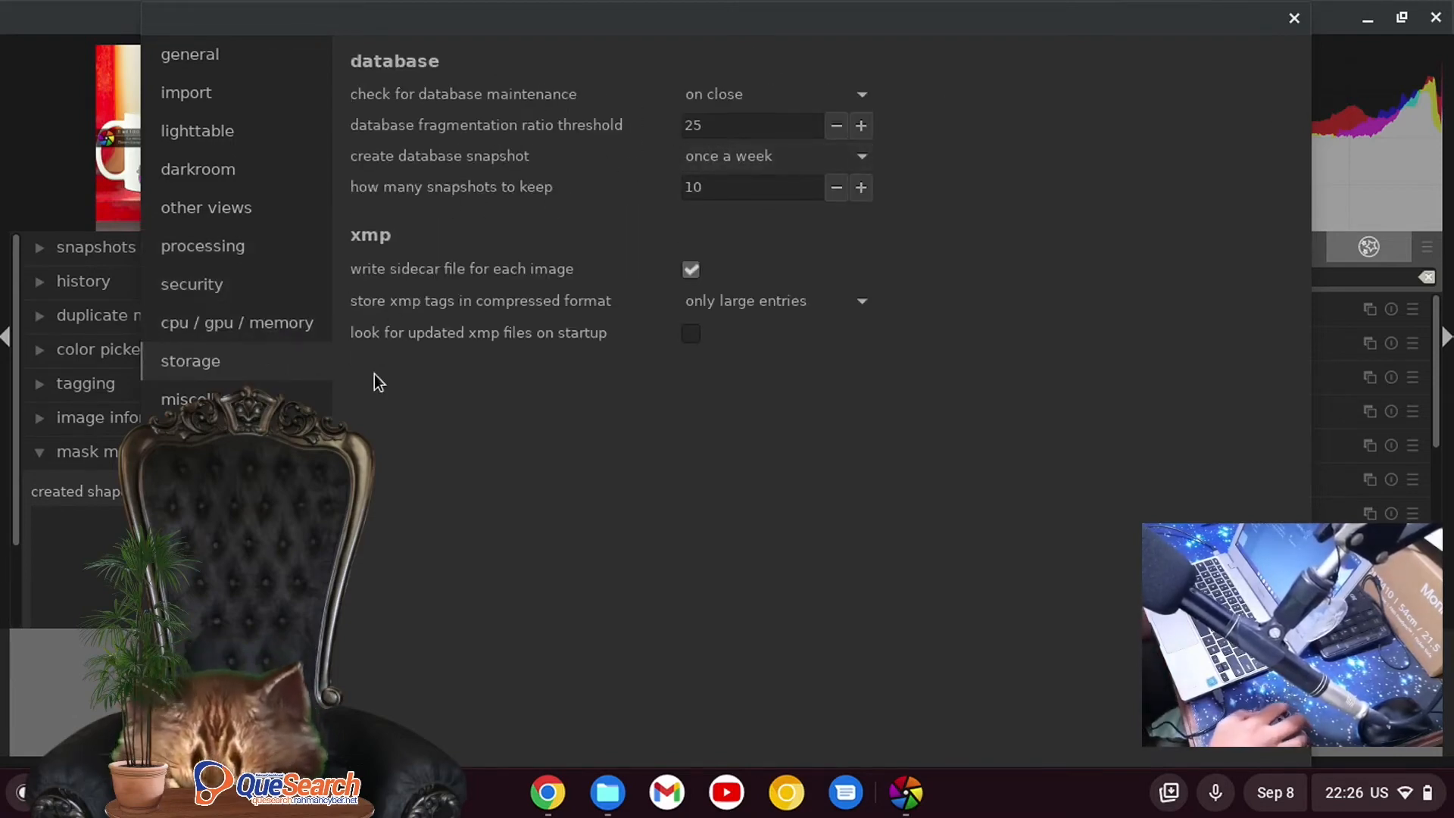
{"action": "left_click", "coordinate": [307, 400]}
Step: Look through the keyboard shortcuts in the preferences, expanding the global group and reading on to the processing modules
{"action": "left_click", "coordinate": [307, 438]}
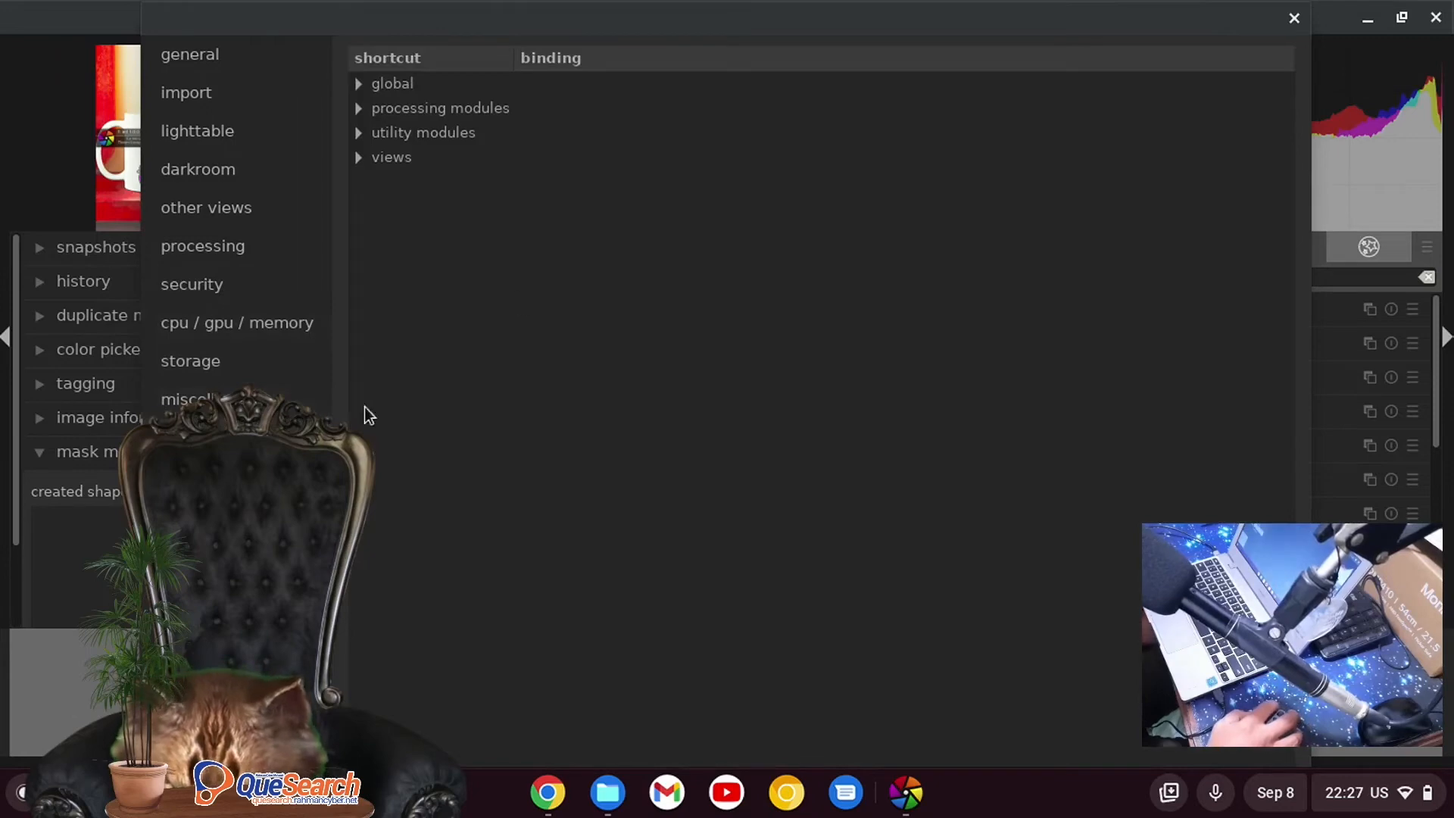
{"action": "left_click", "coordinate": [362, 87]}
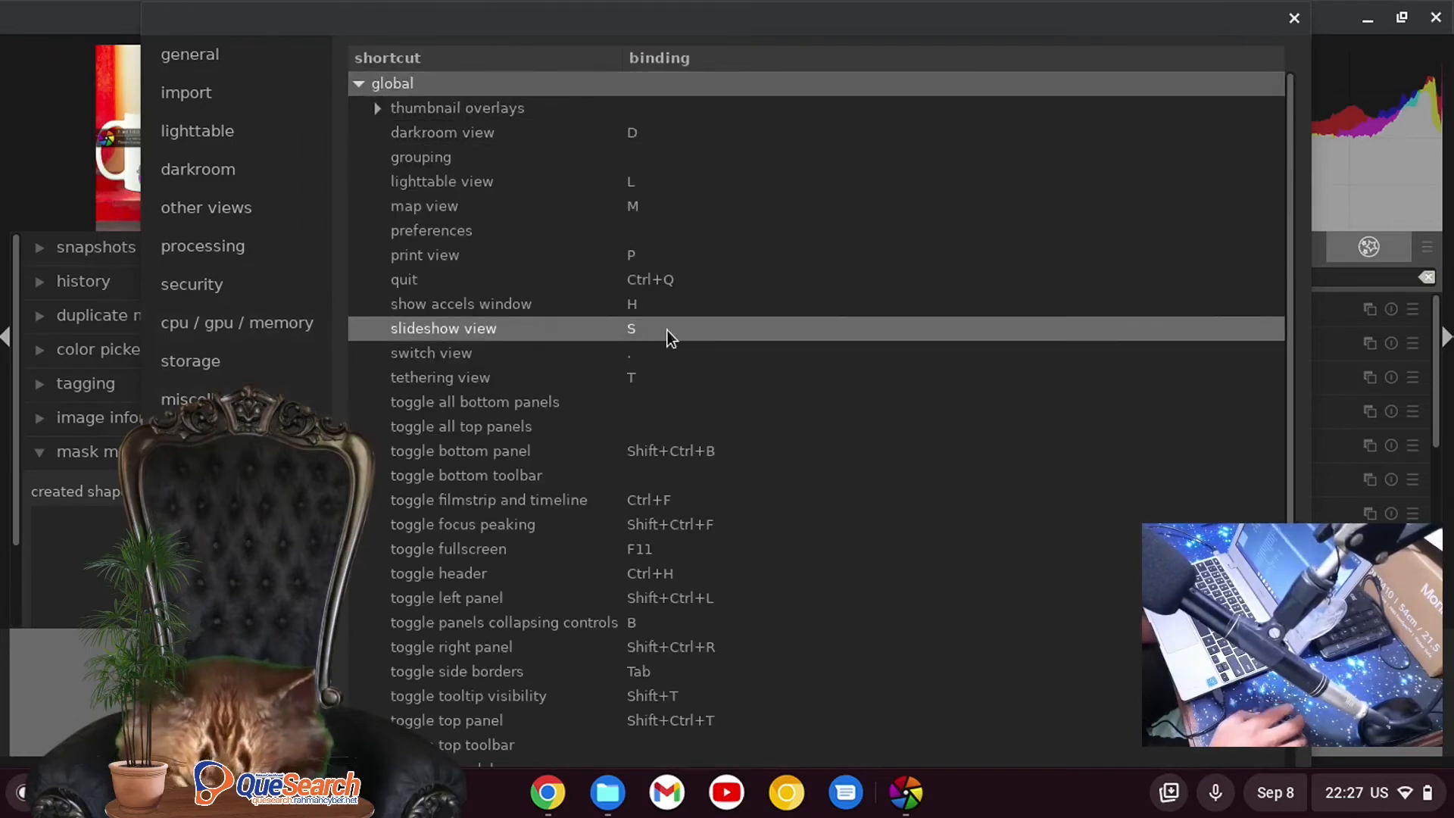
{"action": "scroll", "coordinate": [667, 330], "scroll_direction": "down", "scroll_amount": 1}
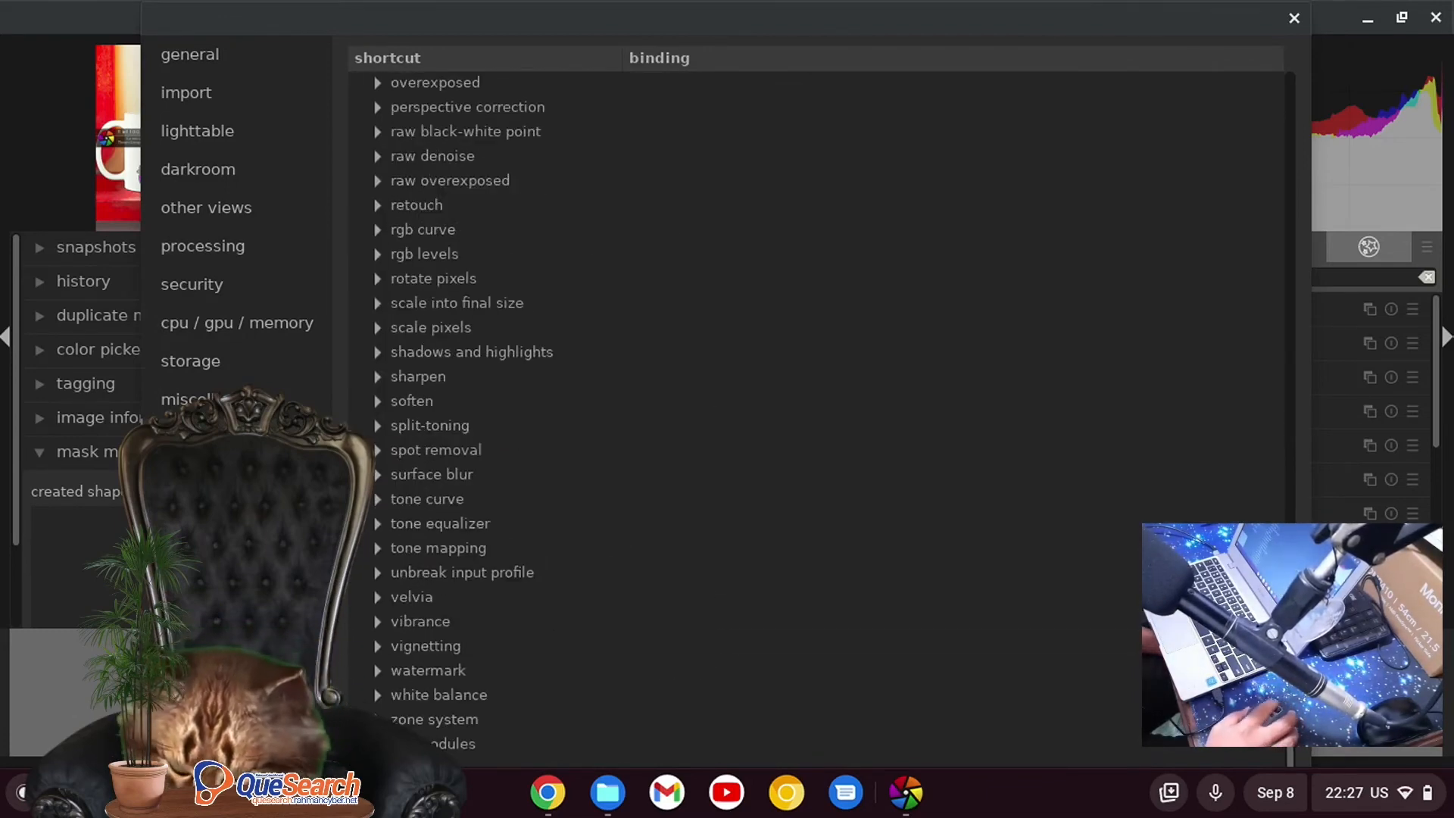
Step: Examine the module presets, expanding and collapsing color calibration, and check the Lua script options
{"action": "left_click", "coordinate": [273, 476]}
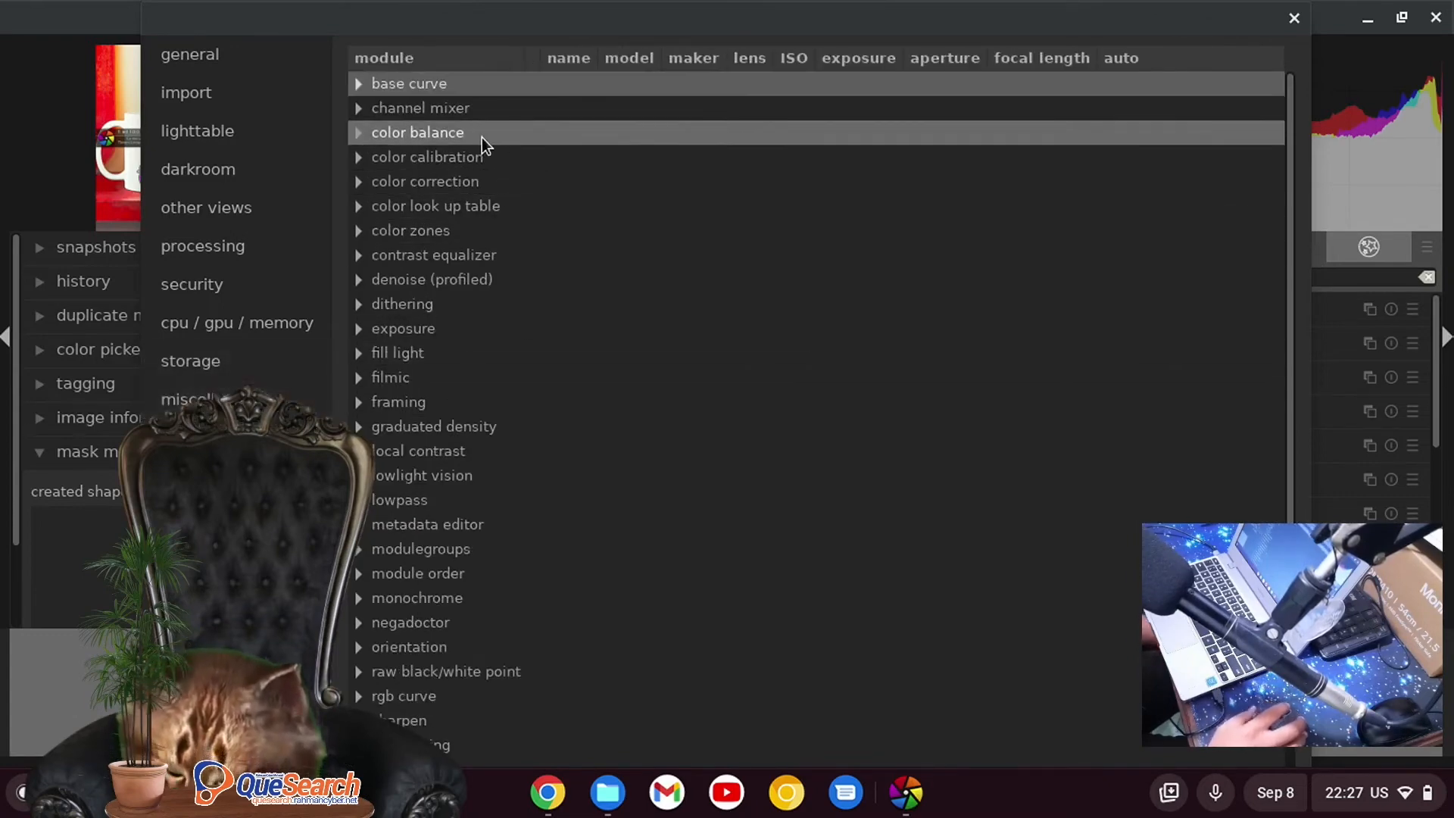
{"action": "left_click", "coordinate": [369, 156]}
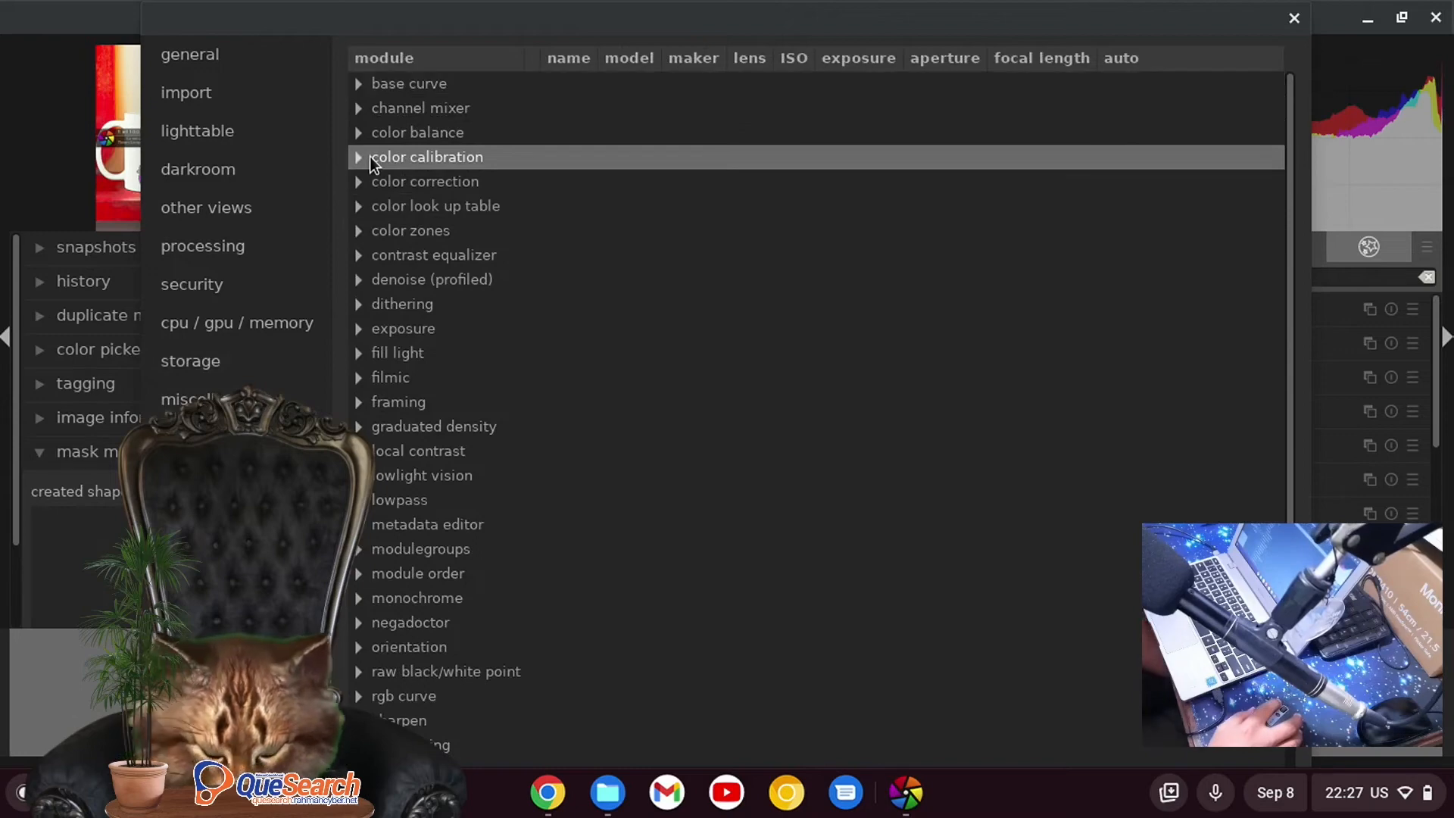
{"action": "left_click", "coordinate": [357, 156]}
{"action": "left_click", "coordinate": [358, 156]}
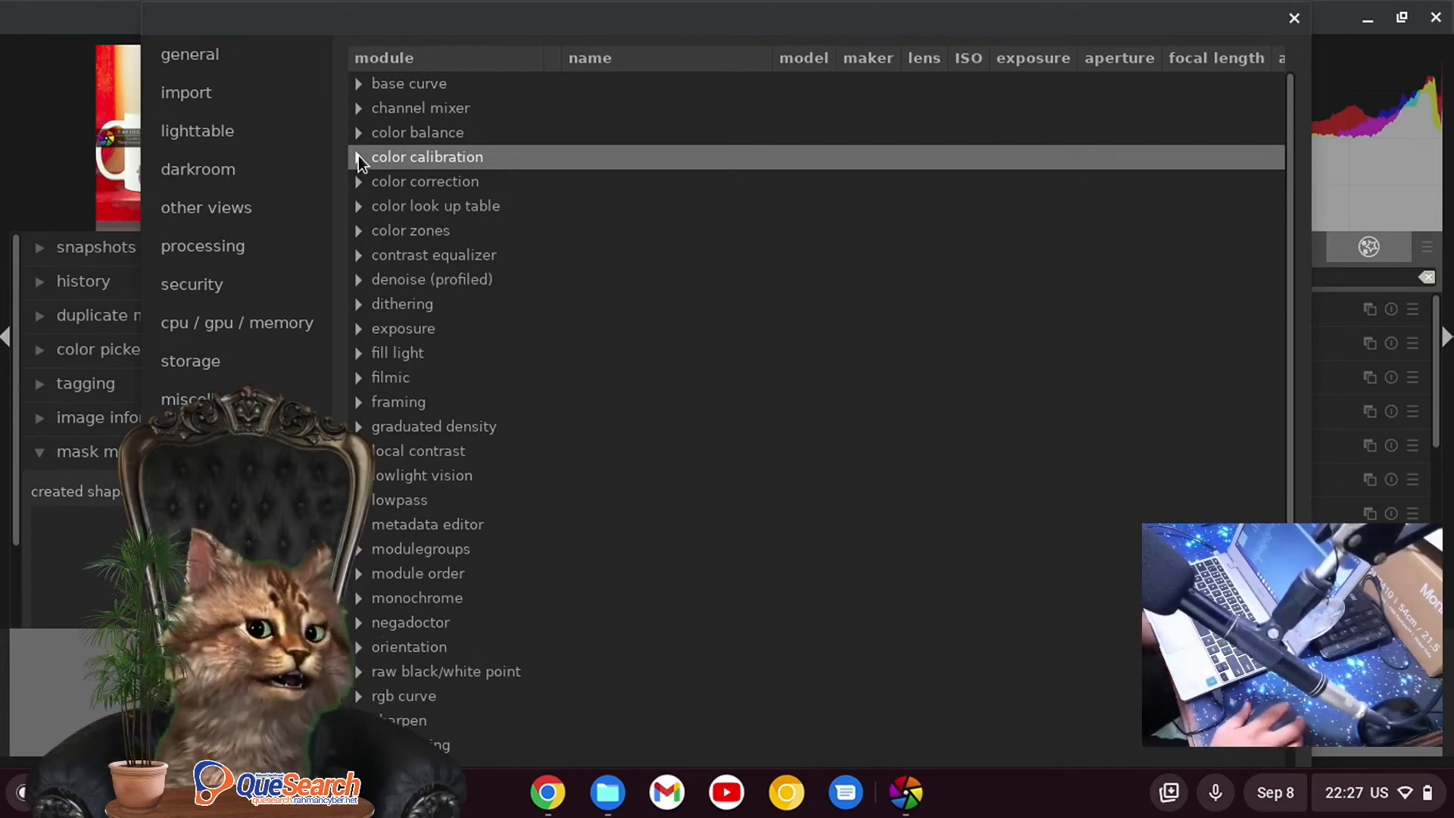
{"action": "left_click", "coordinate": [195, 514]}
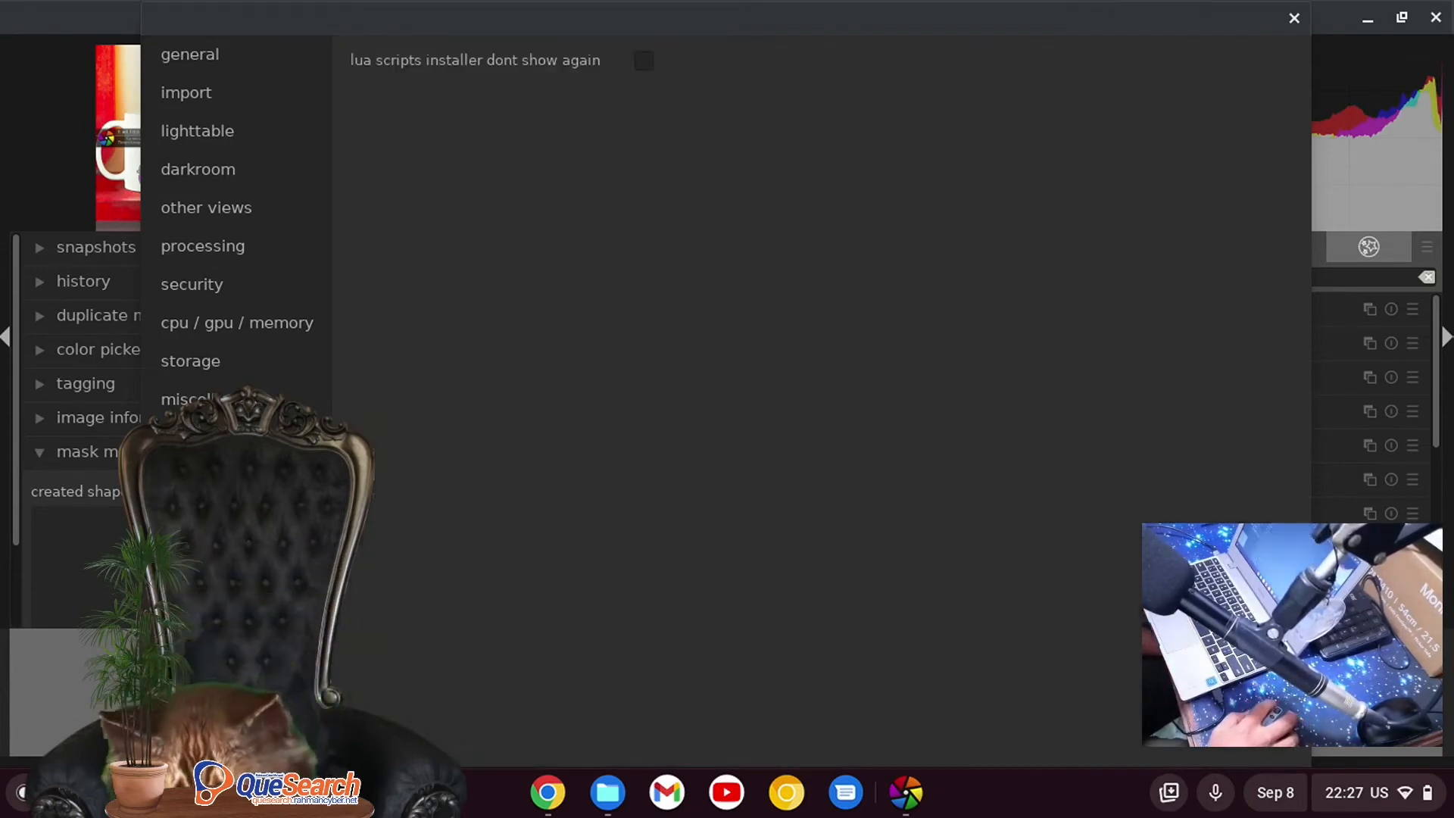
Step: Set the interface theme to darktable-icons in the general preferences, and quit Darktable
{"action": "left_click", "coordinate": [270, 58]}
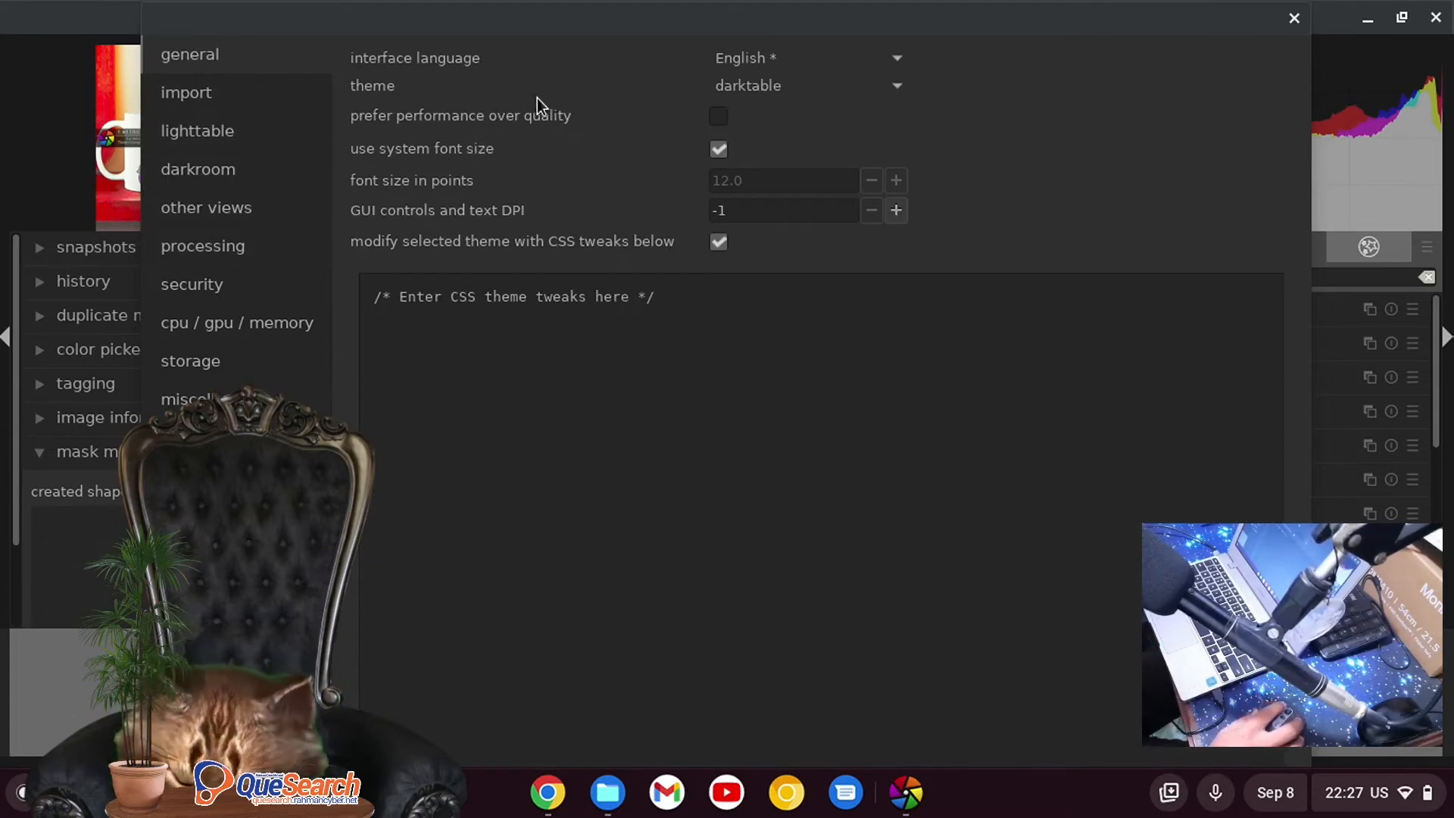
{"action": "left_click", "coordinate": [770, 88]}
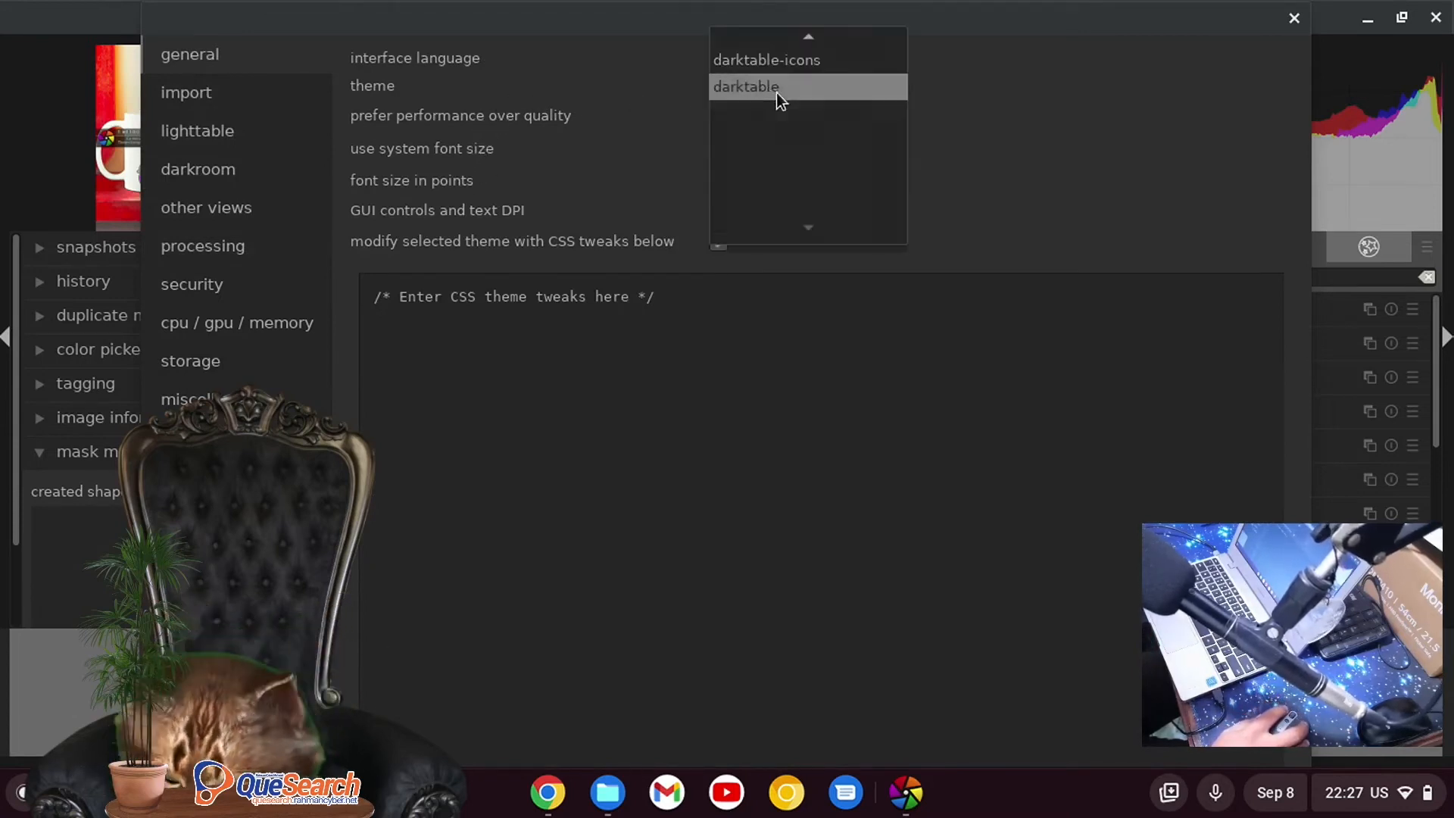
{"action": "left_click", "coordinate": [832, 61]}
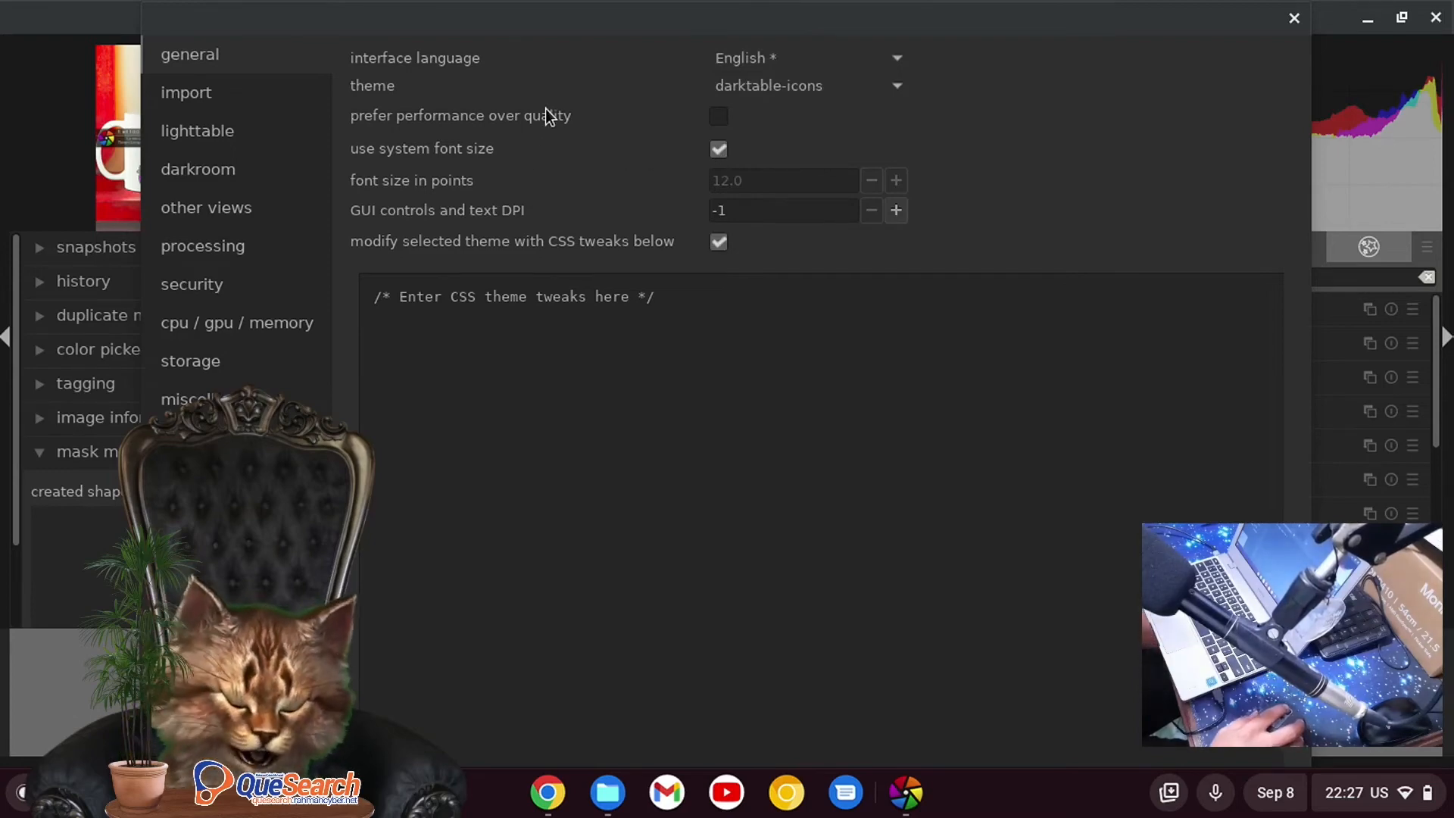
{"action": "left_click", "coordinate": [719, 116]}
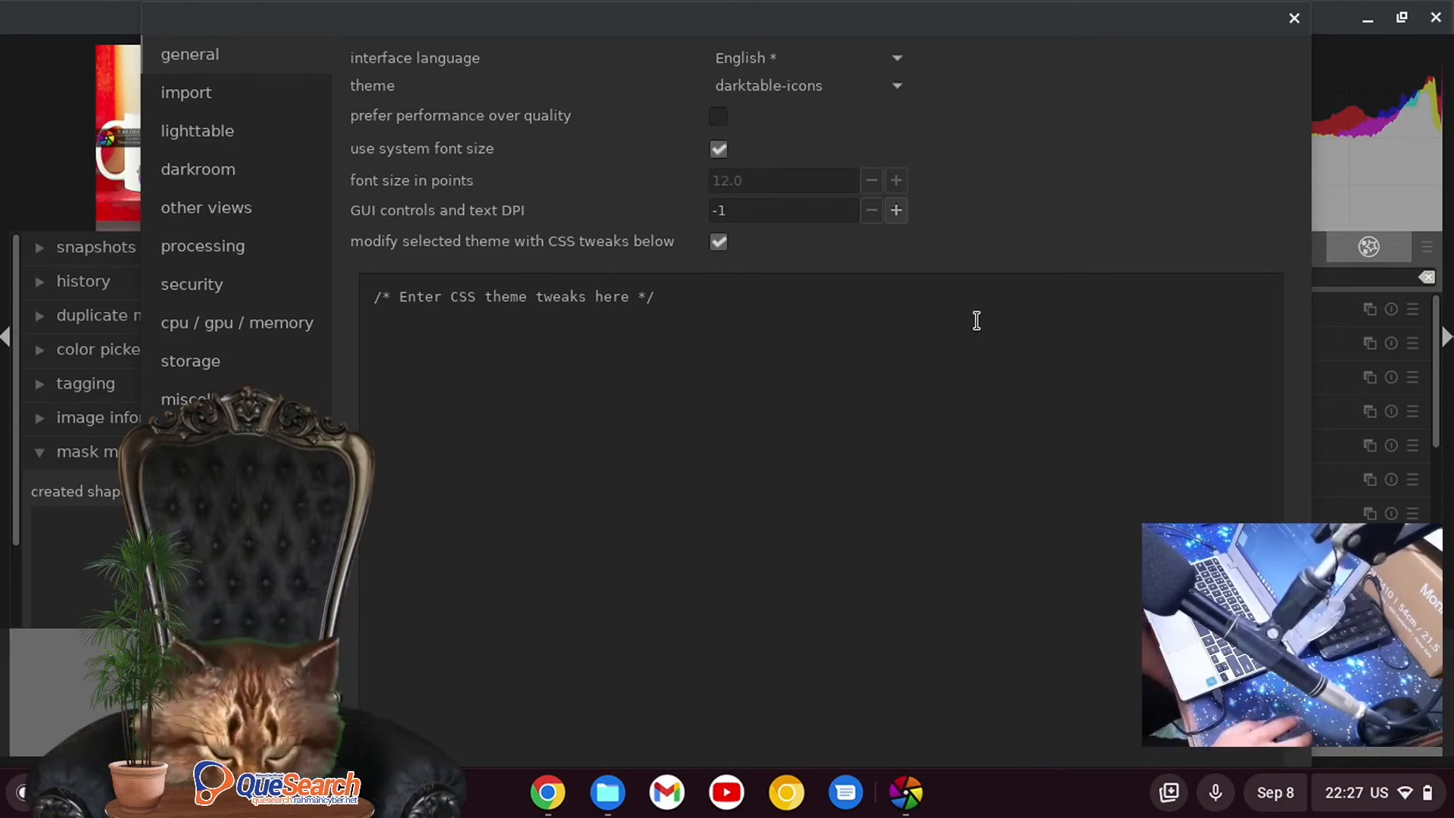
{"action": "left_click", "coordinate": [1295, 17]}
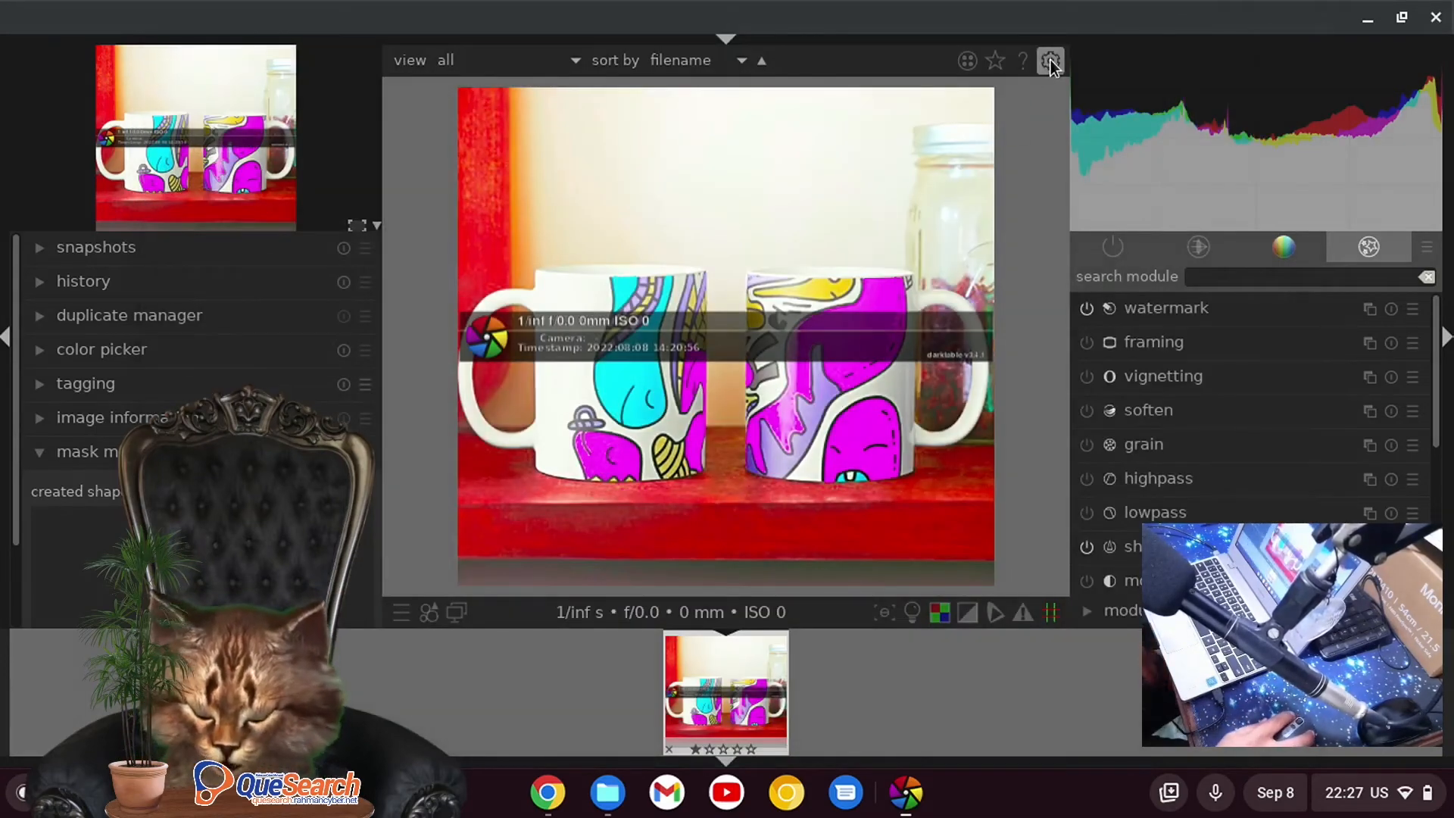
{"action": "left_click", "coordinate": [1433, 17]}
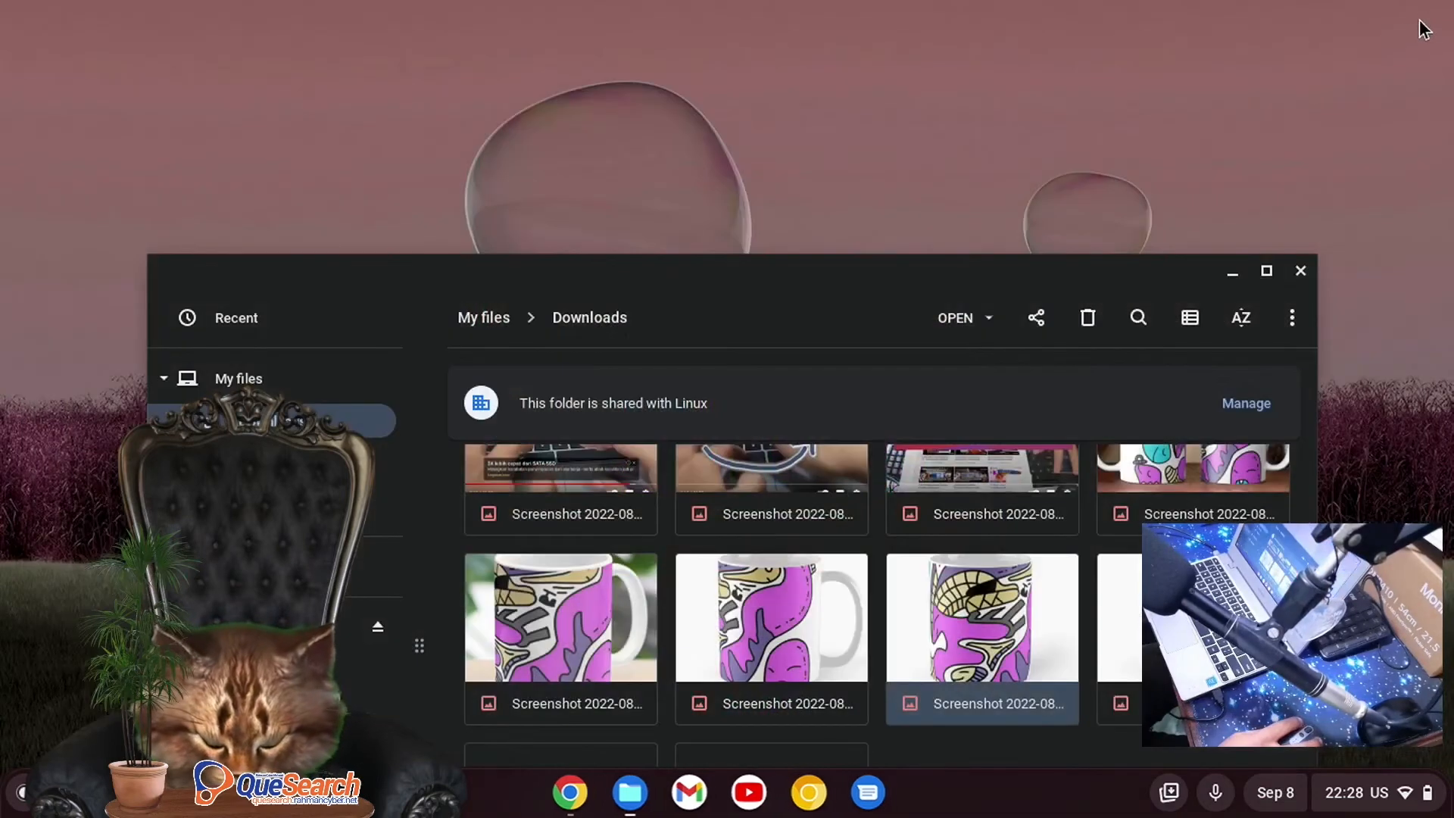
Step: Switch to Chrome and browse the video list of the RahmanCyber YouTube channel down to the older uploads
{"action": "left_click", "coordinate": [572, 799]}
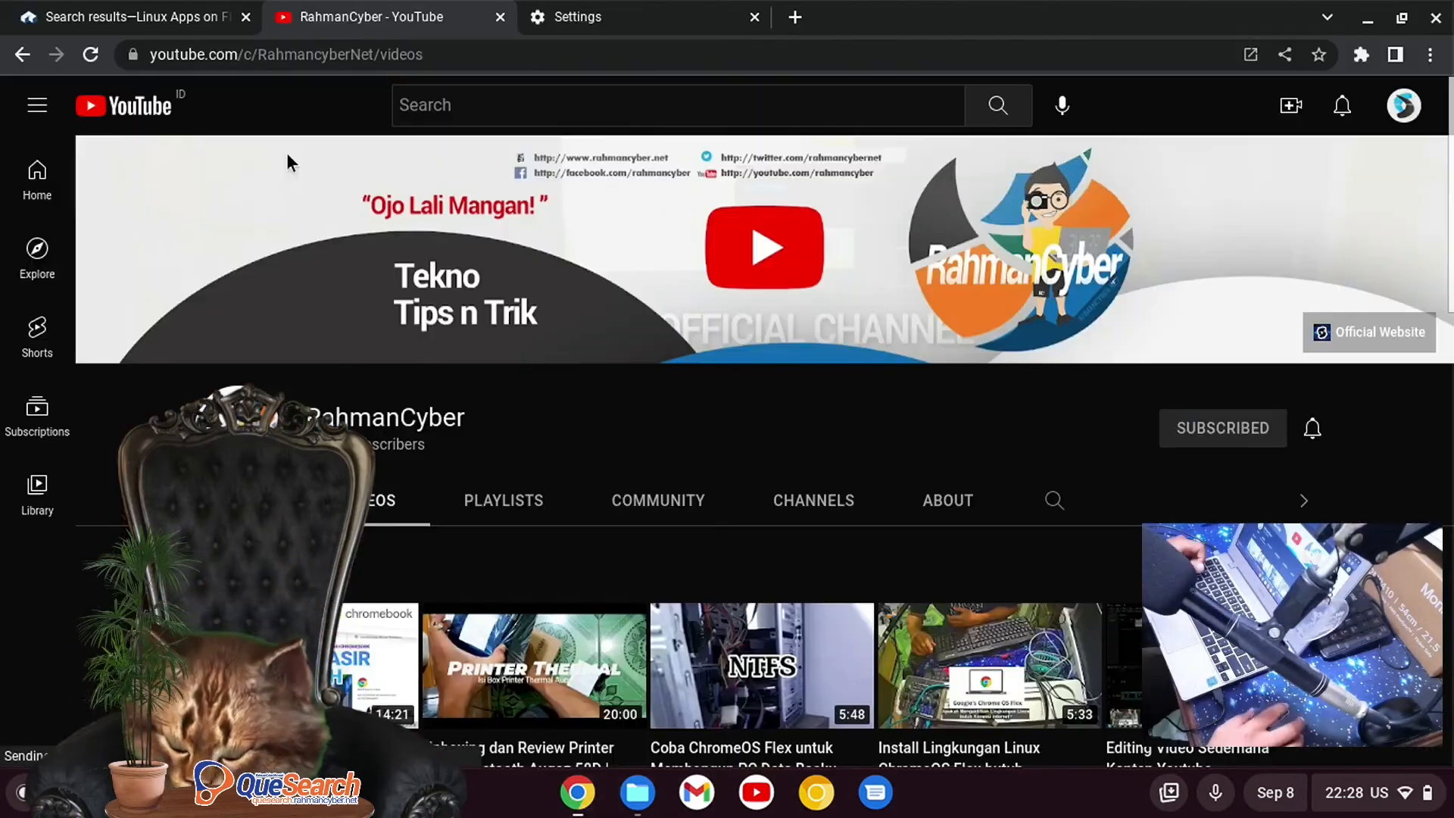
{"action": "scroll", "coordinate": [554, 514], "scroll_direction": "down", "scroll_amount": 7}
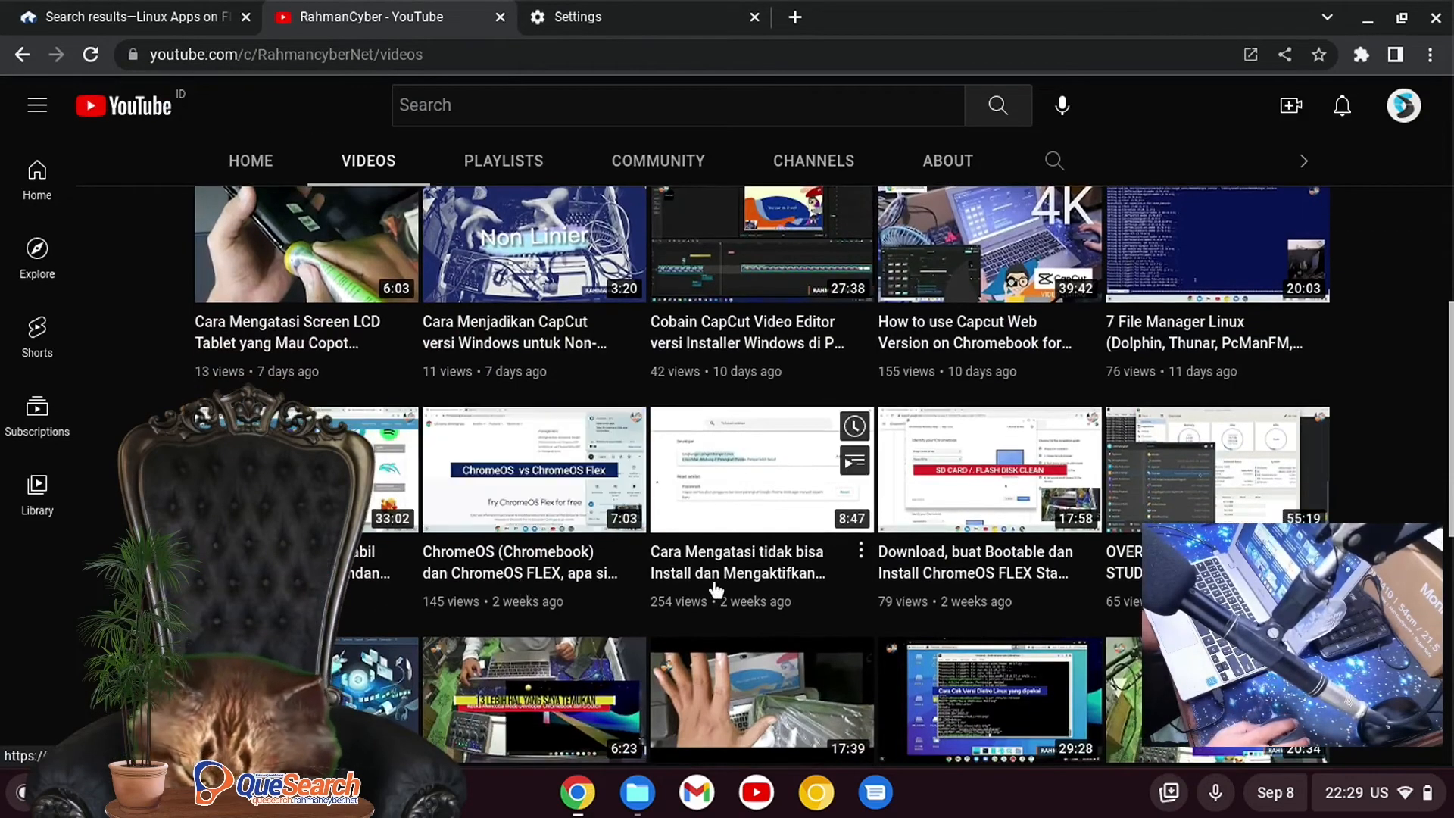
{"action": "scroll", "coordinate": [714, 588], "scroll_direction": "down", "scroll_amount": 2}
{"action": "scroll", "coordinate": [716, 589], "scroll_direction": "down", "scroll_amount": 5}
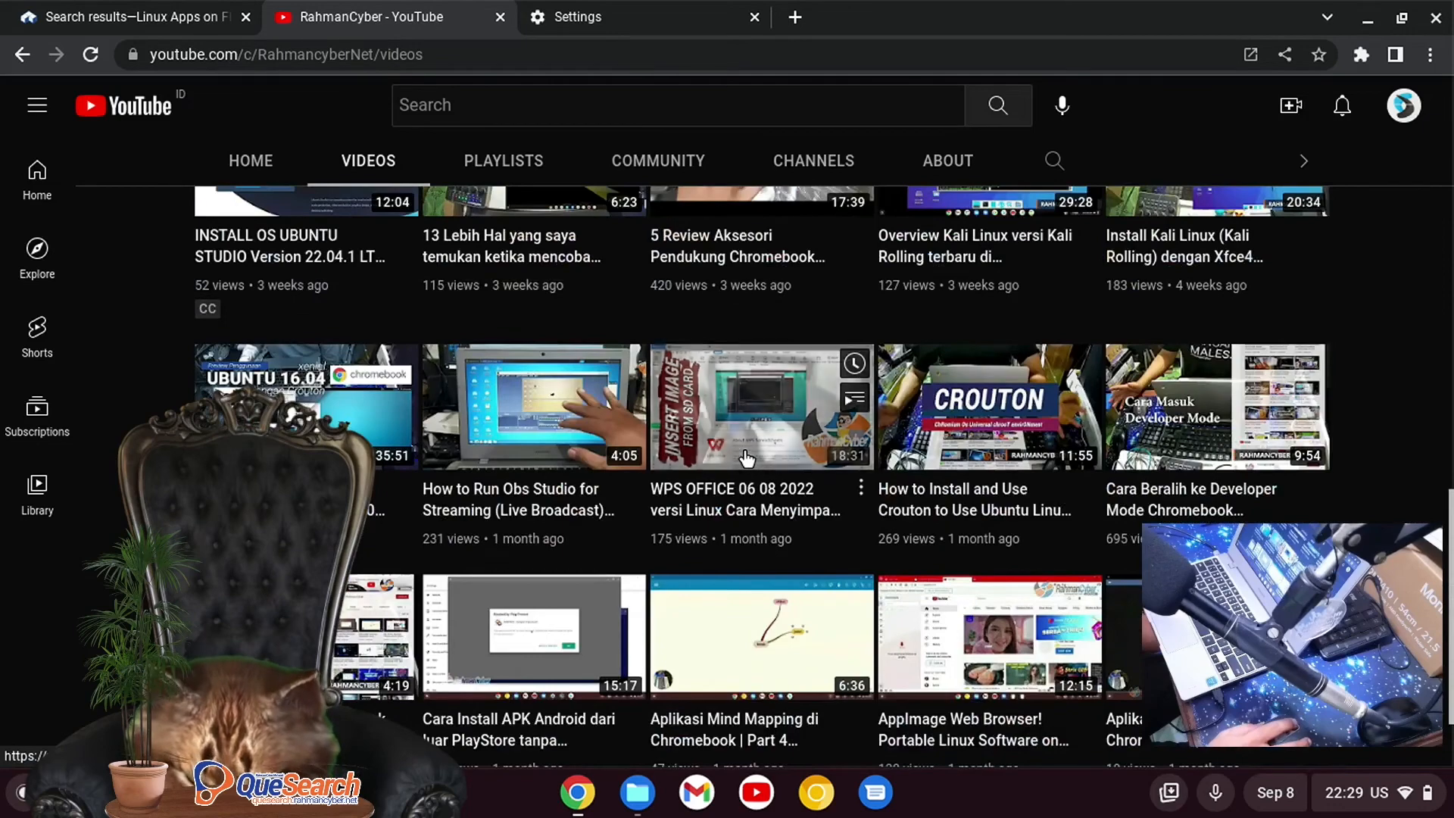
{"action": "scroll", "coordinate": [748, 455], "scroll_direction": "down", "scroll_amount": 1}
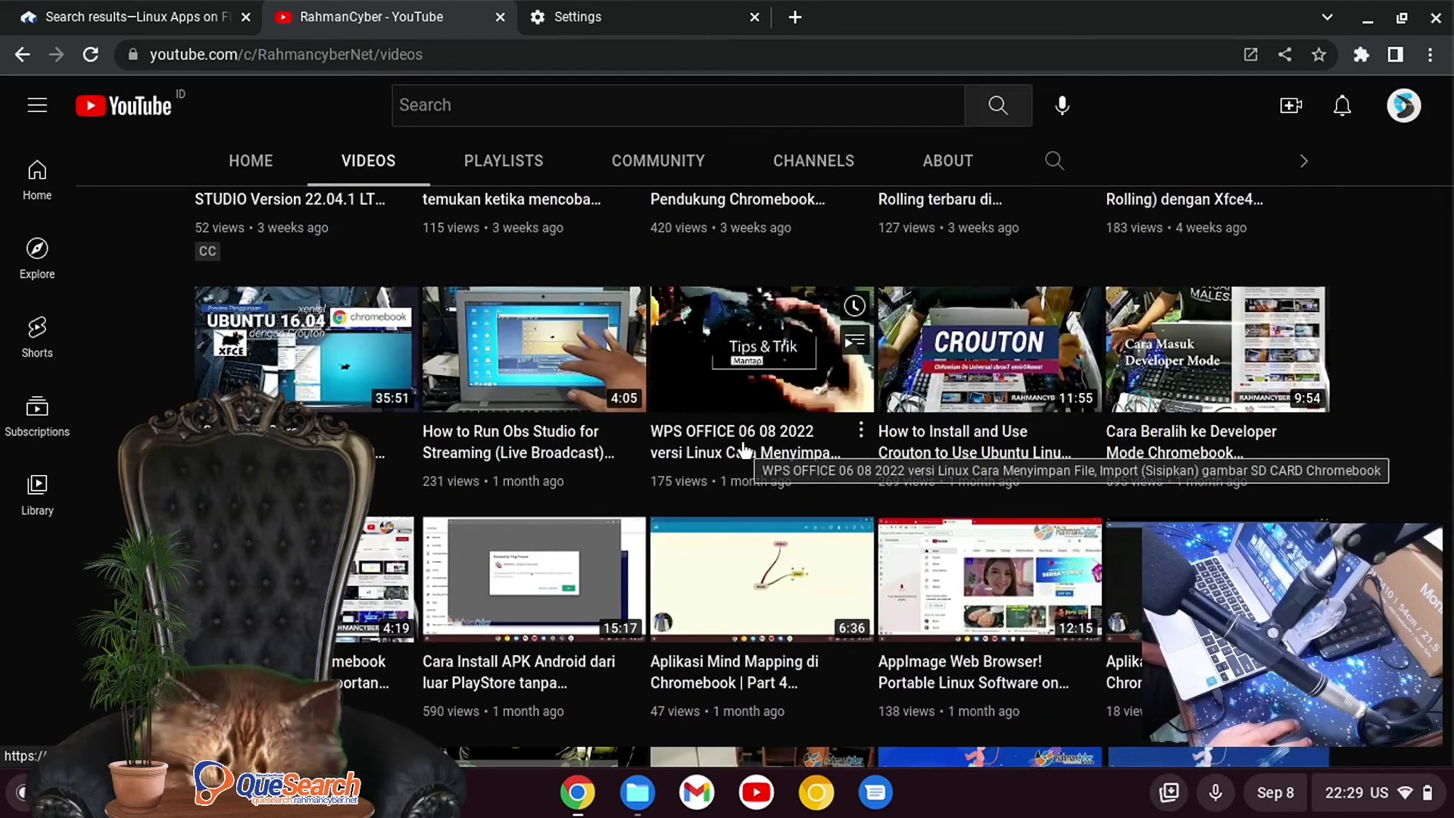
{"action": "scroll", "coordinate": [743, 452], "scroll_direction": "down", "scroll_amount": 10}
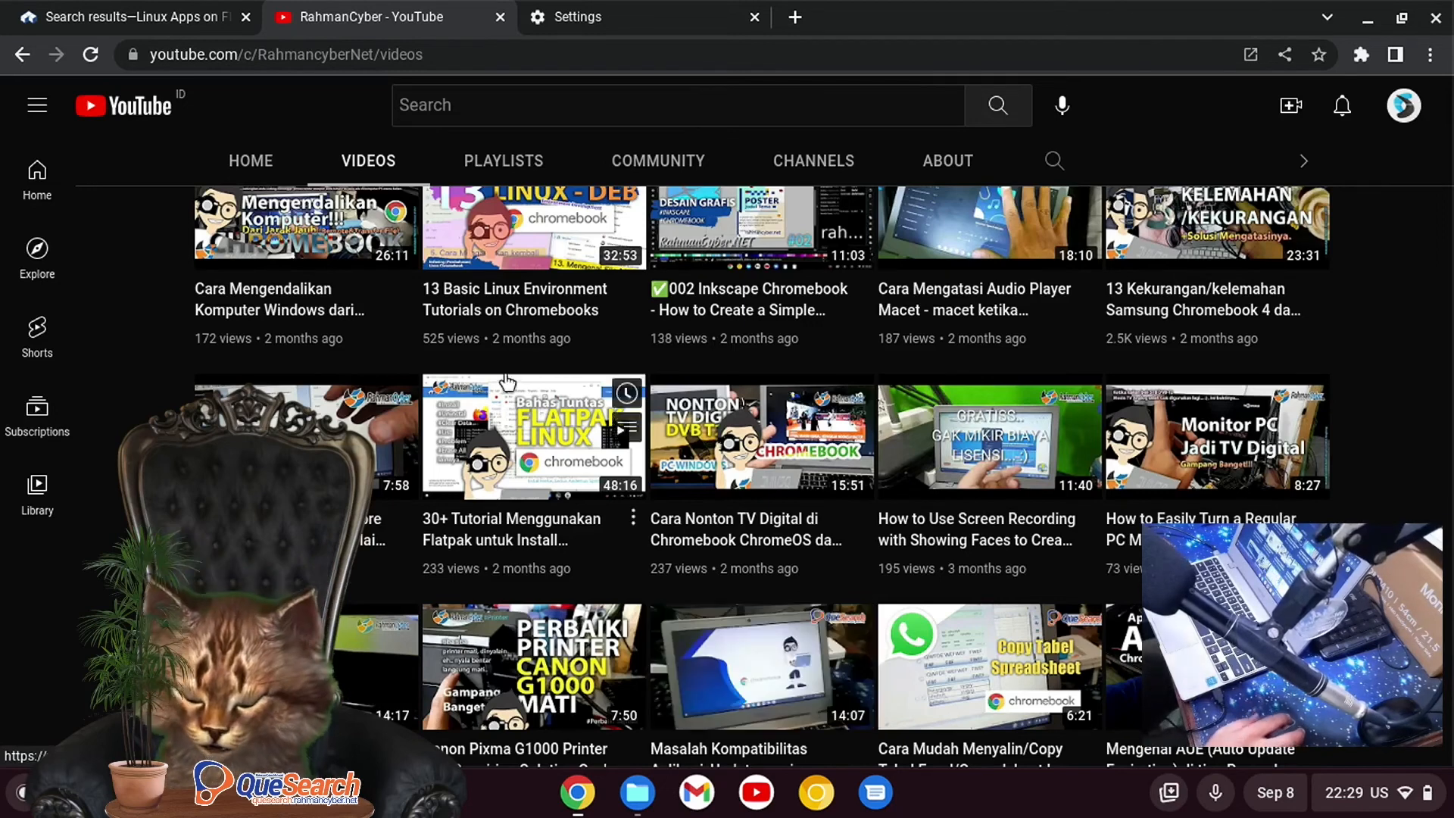
Step: Open the darktable page from the Flathub search results and read its screenshots, description and additional information
{"action": "left_click", "coordinate": [135, 9]}
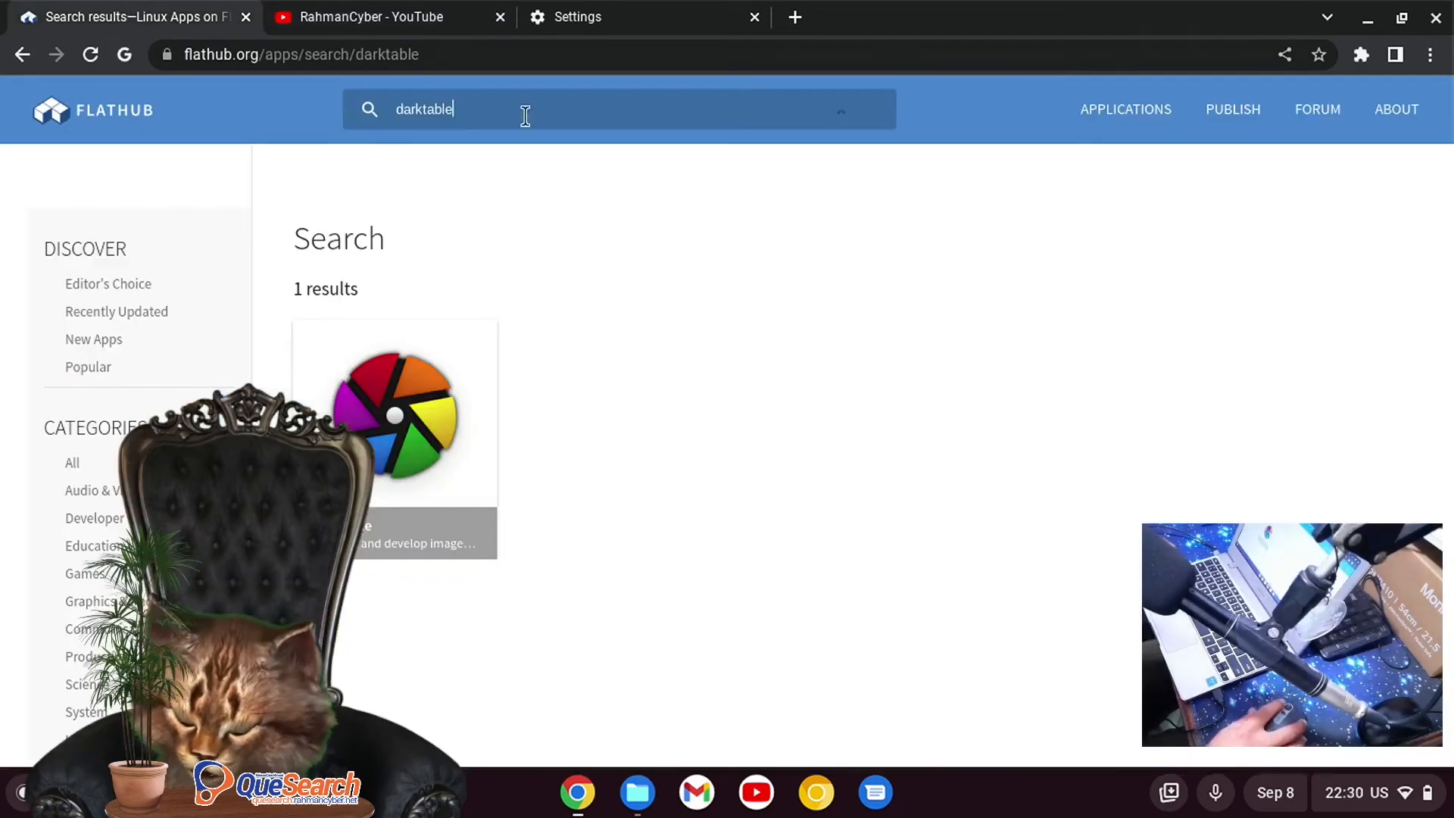
{"action": "left_click", "coordinate": [409, 405]}
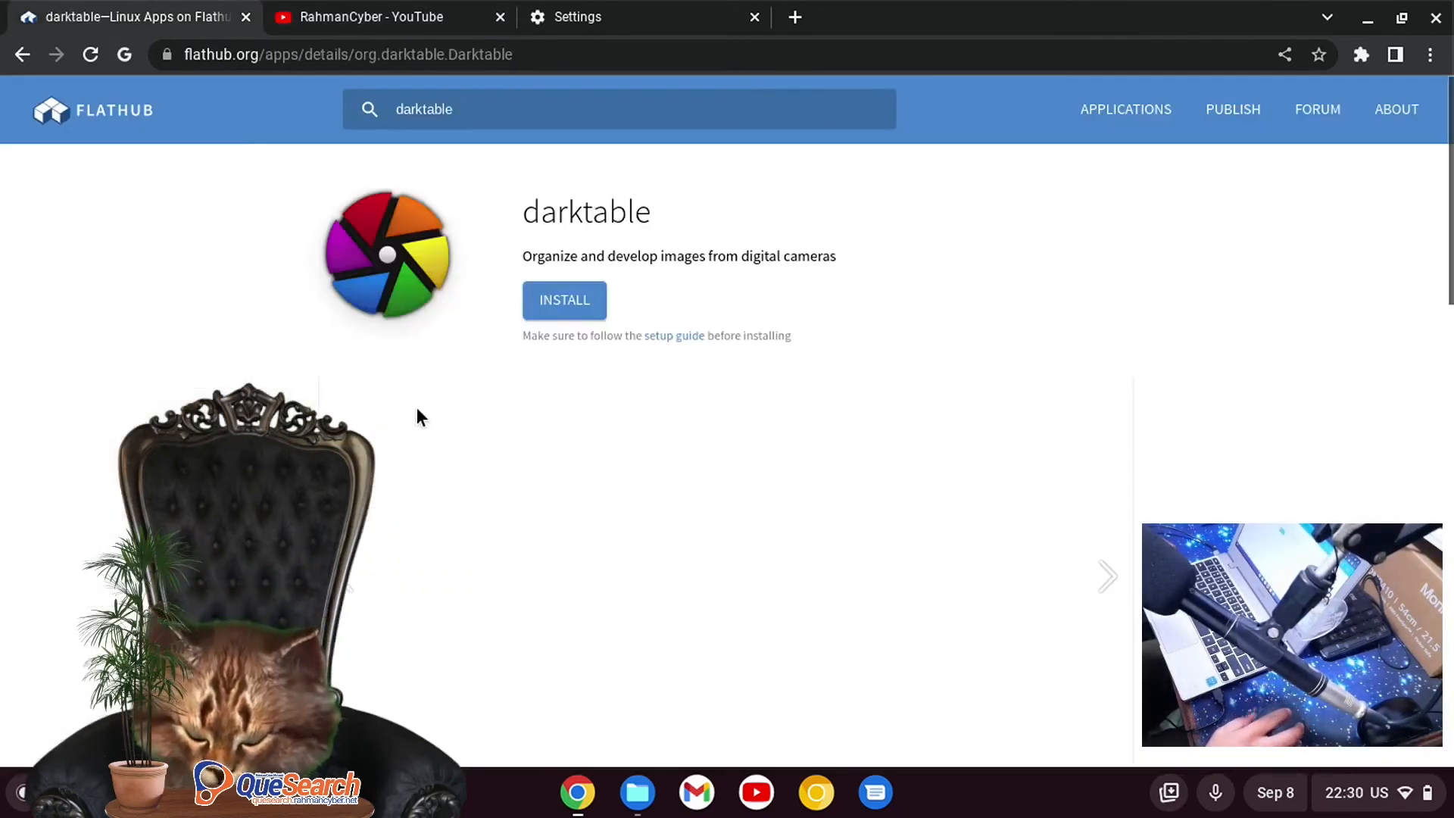
{"action": "scroll", "coordinate": [728, 640], "scroll_direction": "down", "scroll_amount": 10}
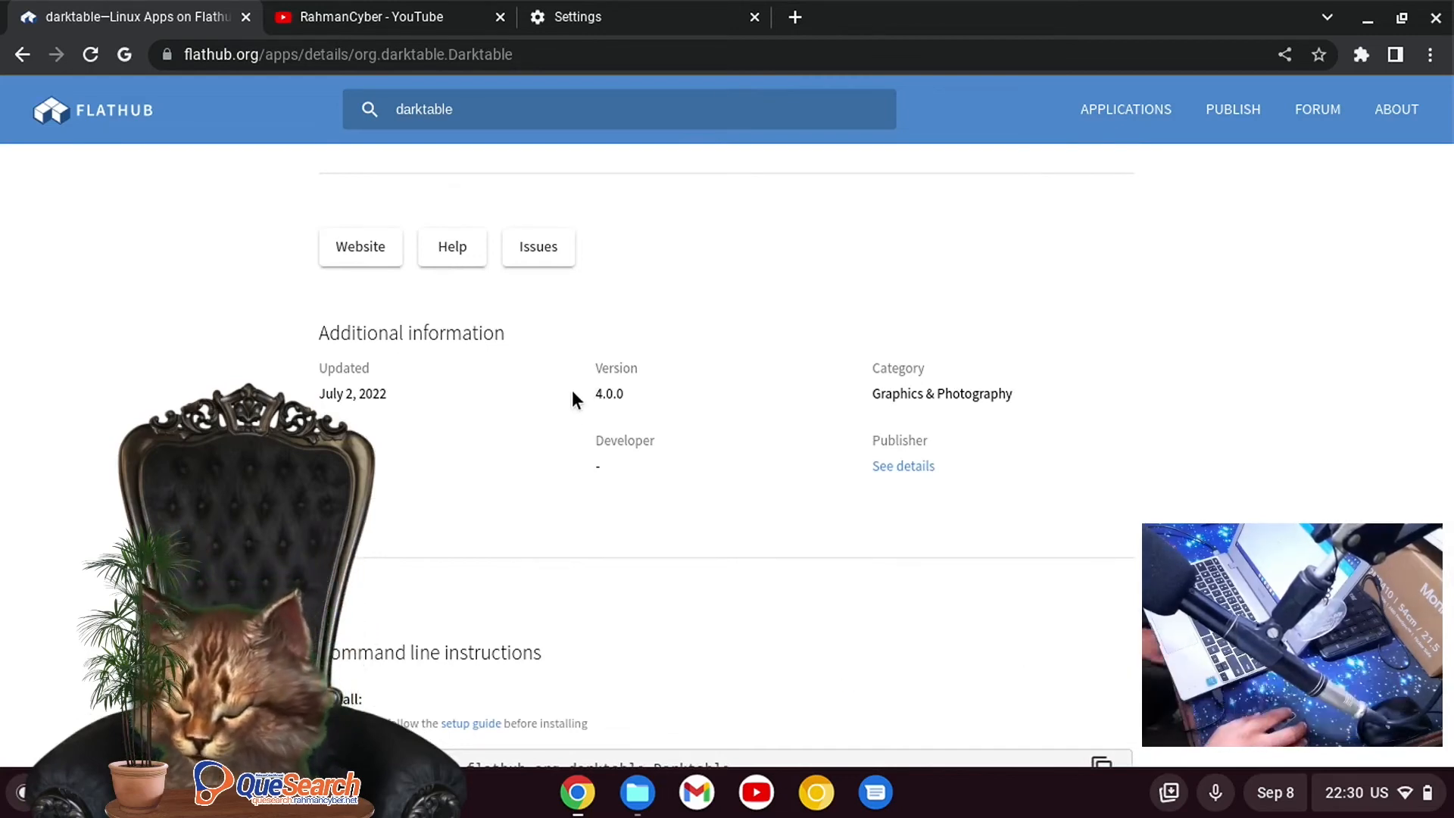
{"action": "scroll", "coordinate": [574, 389], "scroll_direction": "up", "scroll_amount": 10}
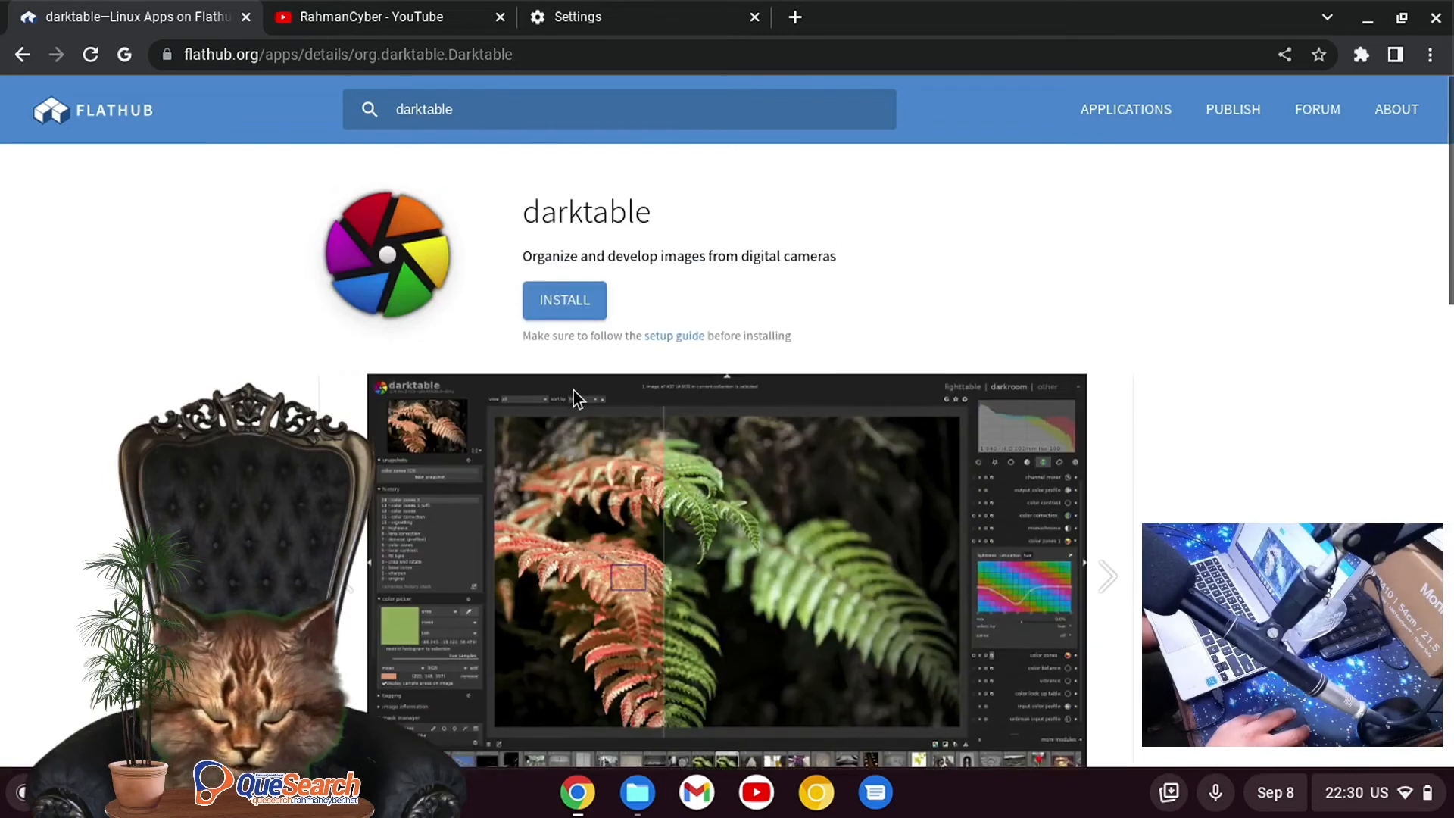
{"action": "scroll", "coordinate": [574, 390], "scroll_direction": "down", "scroll_amount": 3}
{"action": "scroll", "coordinate": [574, 391], "scroll_direction": "down", "scroll_amount": 1}
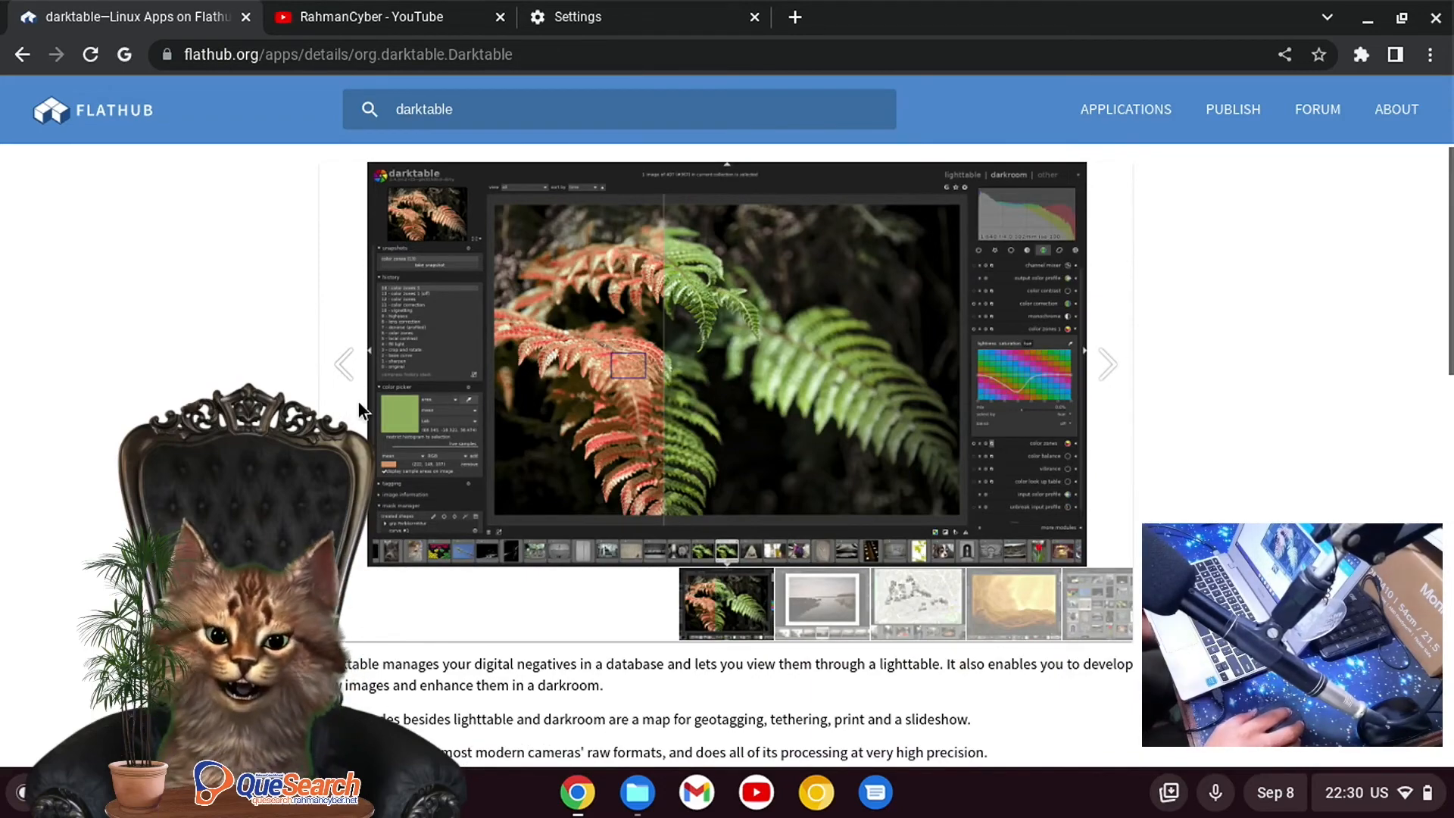
{"action": "scroll", "coordinate": [915, 353], "scroll_direction": "down", "scroll_amount": 5}
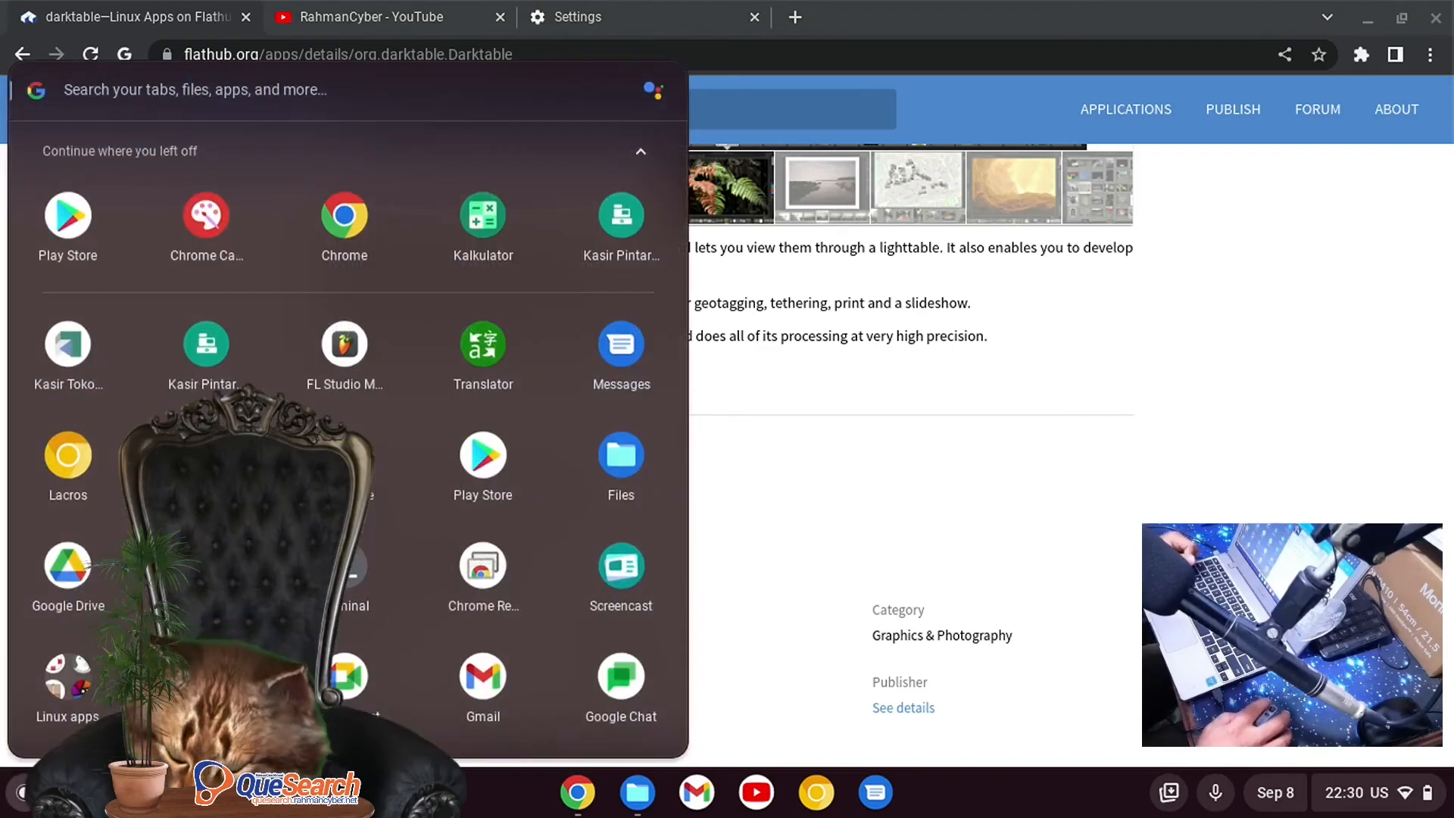
Step: Look through the launcher's app list, and browse the AppImage files in the grafis folder inside installer in Files
{"action": "scroll", "coordinate": [349, 424], "scroll_direction": "down", "scroll_amount": 5}
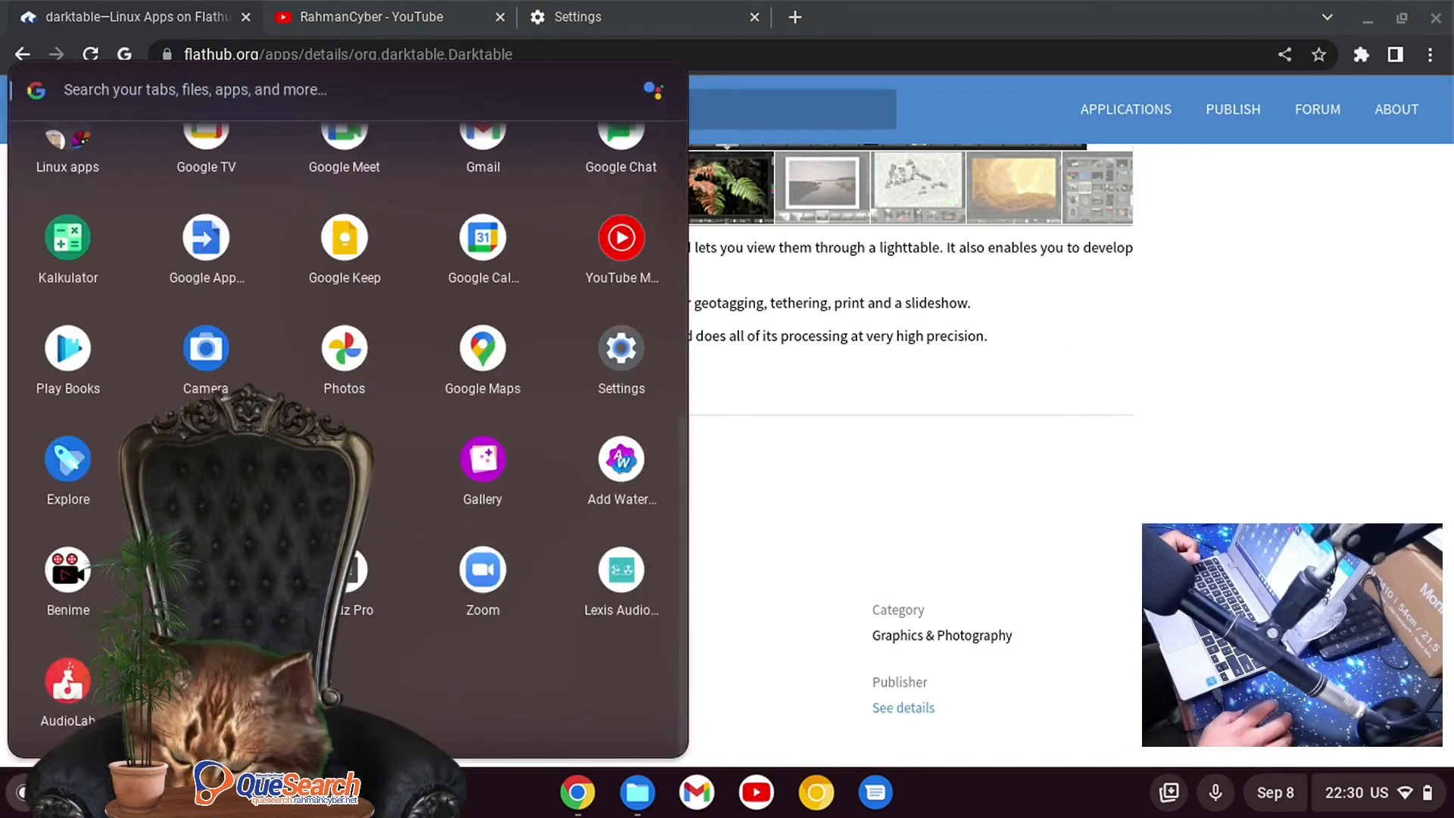
{"action": "scroll", "coordinate": [542, 734], "scroll_direction": "up", "scroll_amount": 5}
{"action": "left_click", "coordinate": [644, 776]}
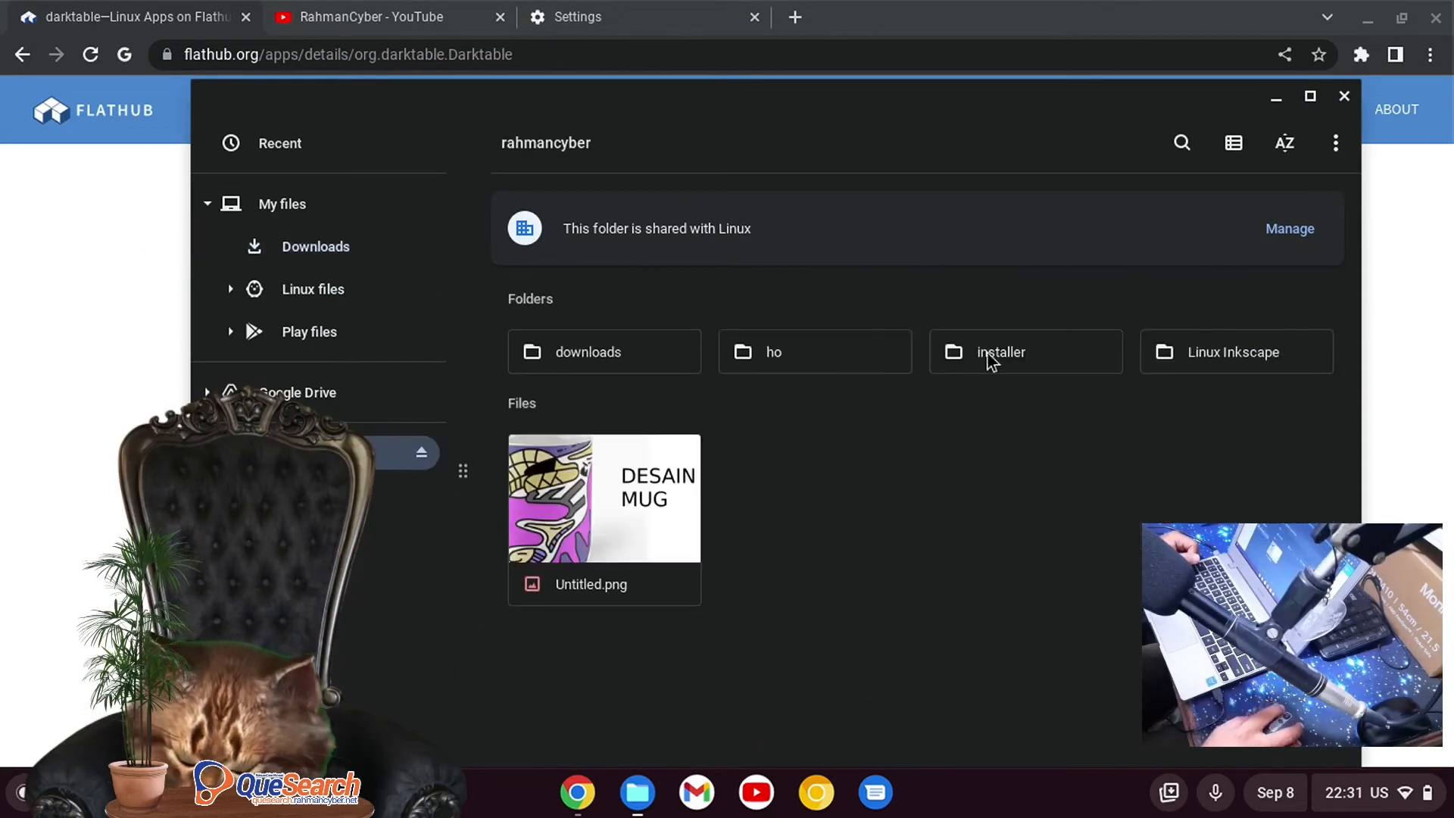
{"action": "double_click", "coordinate": [993, 356]}
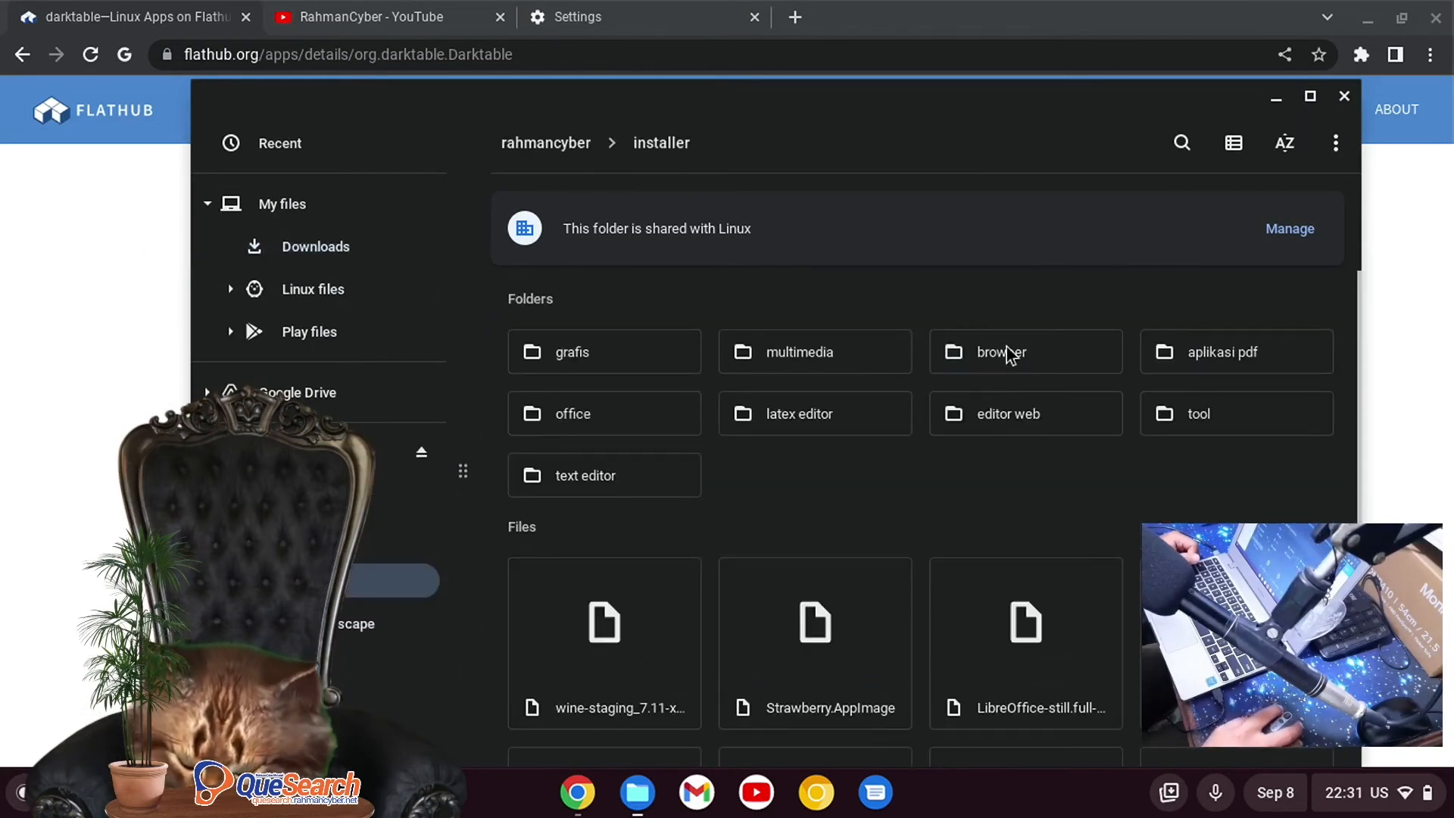
{"action": "double_click", "coordinate": [651, 359]}
{"action": "scroll", "coordinate": [899, 416], "scroll_direction": "down", "scroll_amount": 1}
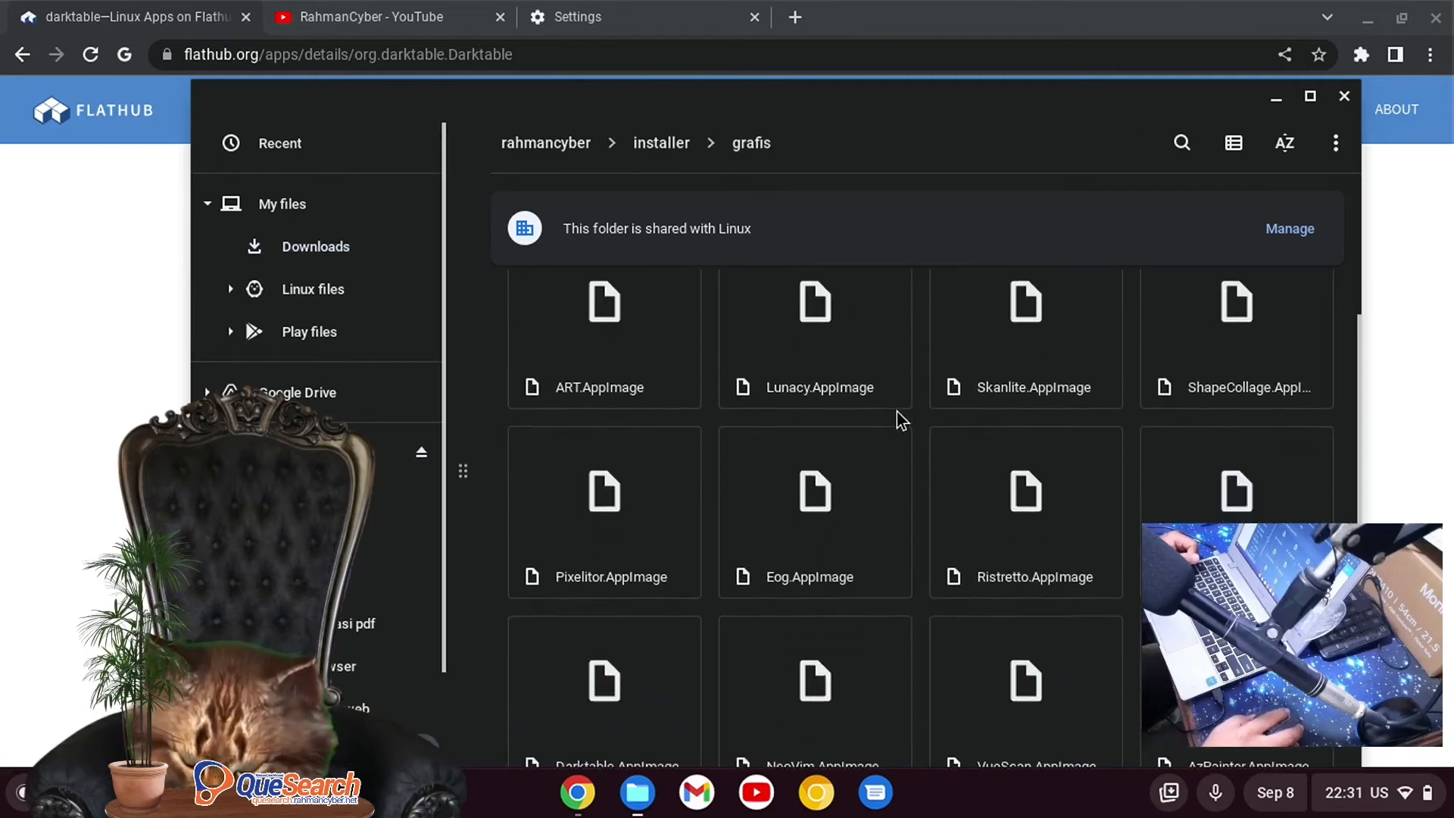
Step: Browse the AppImage files in the grafis folder to locate Darktable.AppImage
{"action": "scroll", "coordinate": [899, 416], "scroll_direction": "down", "scroll_amount": 3}
{"action": "scroll", "coordinate": [900, 418], "scroll_direction": "down", "scroll_amount": 1}
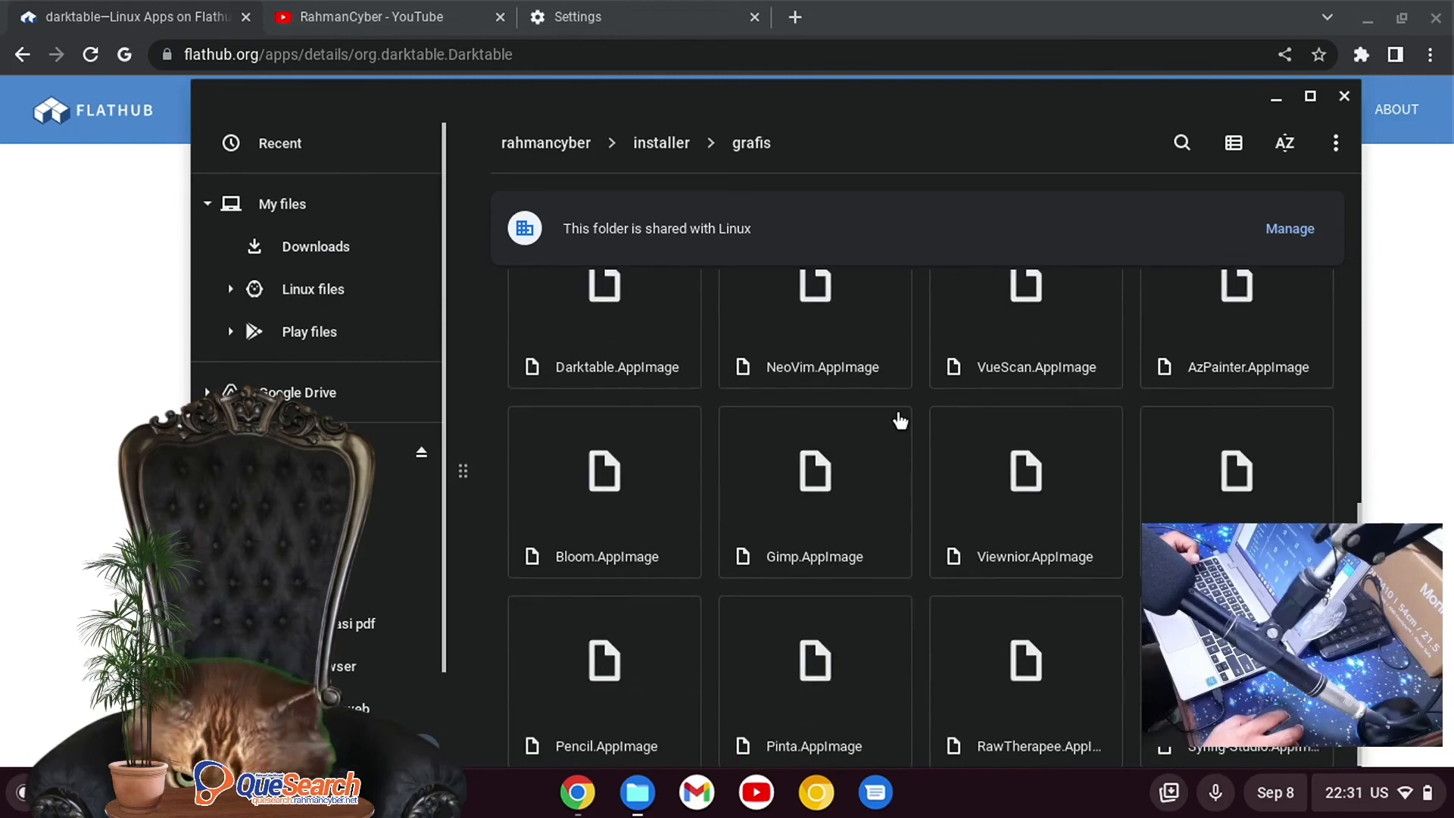
{"action": "scroll", "coordinate": [897, 413], "scroll_direction": "down", "scroll_amount": 2}
{"action": "scroll", "coordinate": [897, 413], "scroll_direction": "up", "scroll_amount": 3}
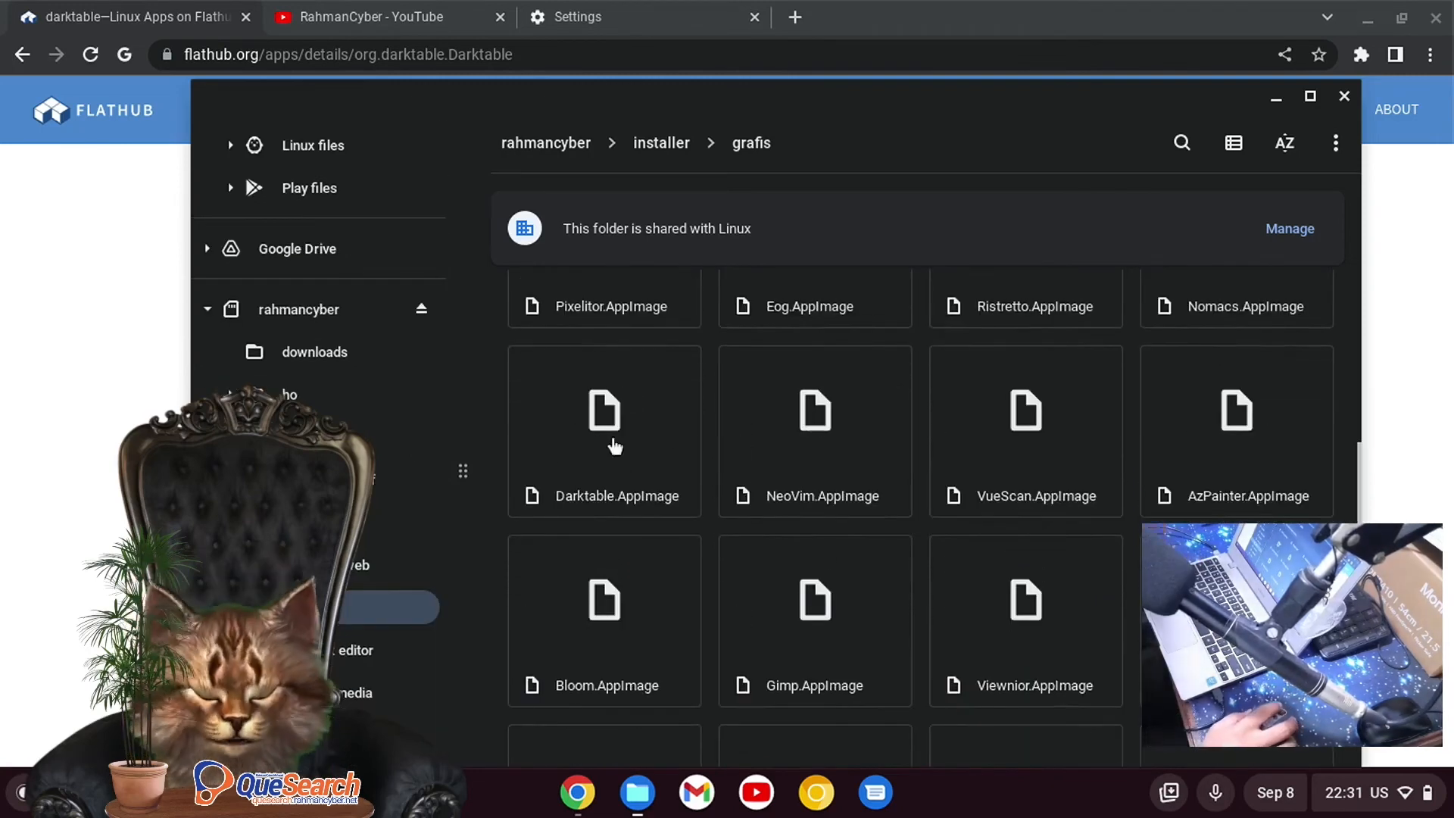
Step: Open the Linux Files application from the launcher's Linux apps folder and go to the File System root
{"action": "left_click", "coordinate": [5, 800]}
{"action": "left_click", "coordinate": [69, 687]}
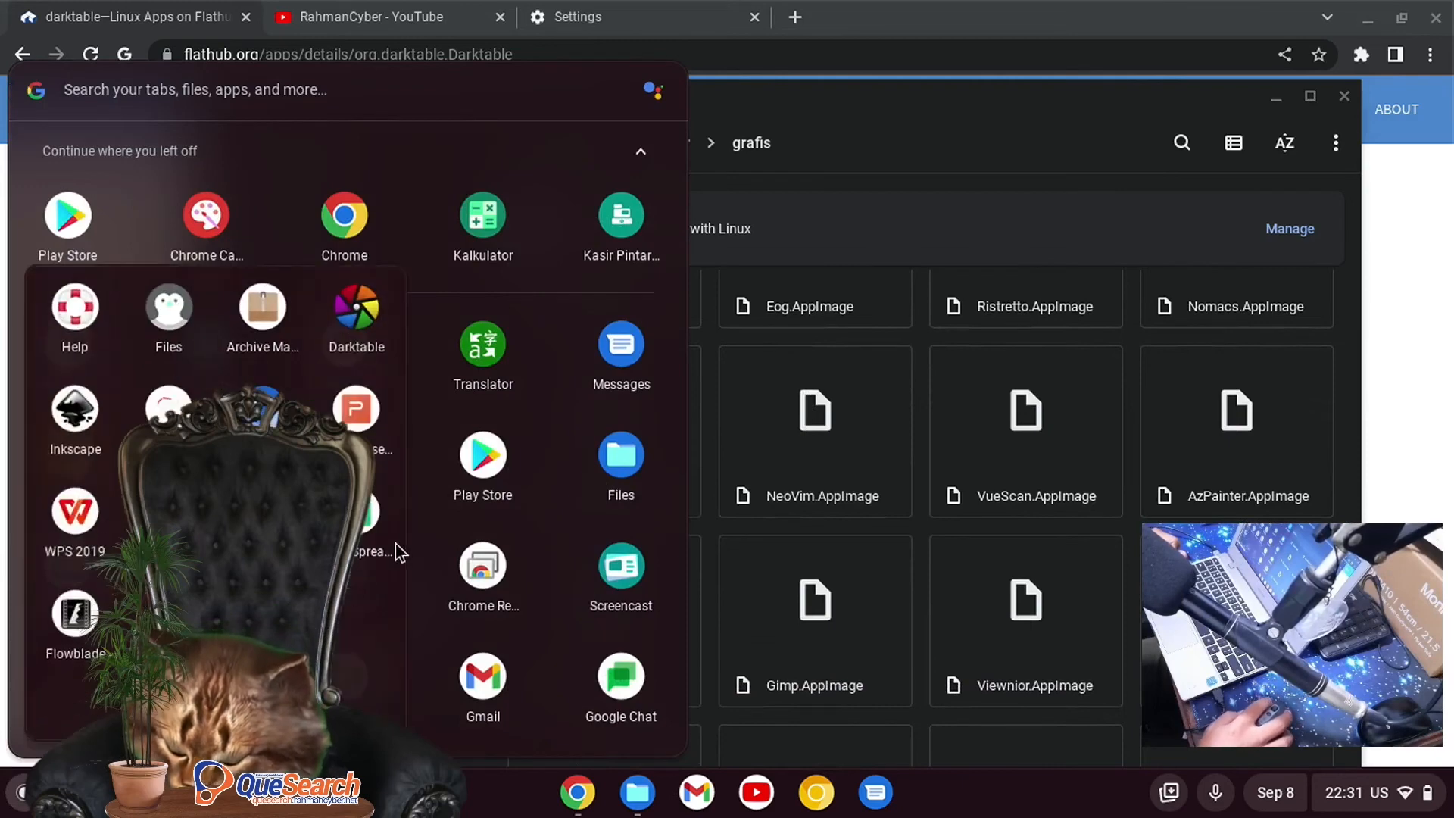
{"action": "left_click", "coordinate": [158, 300]}
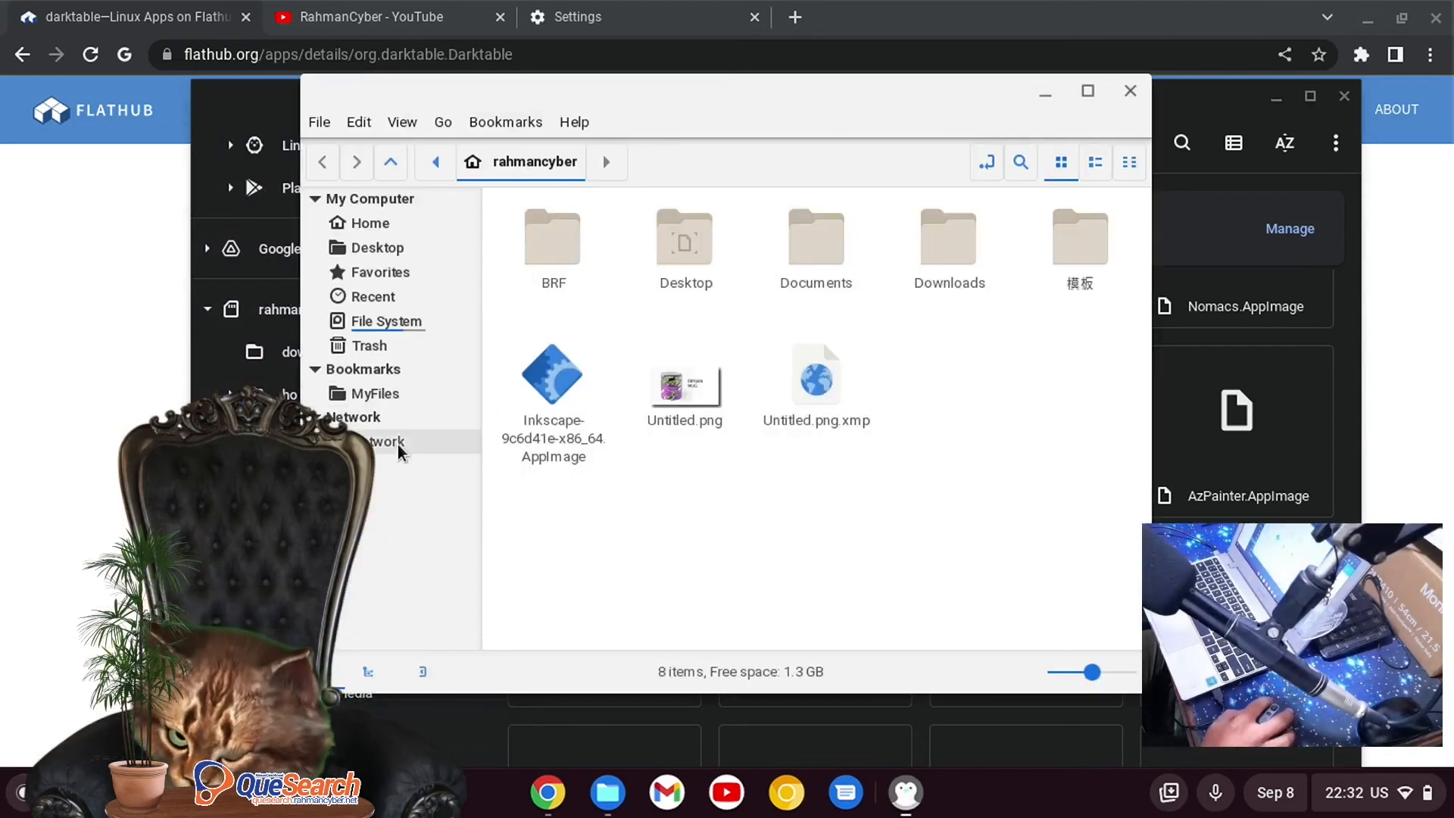
{"action": "left_click", "coordinate": [422, 328]}
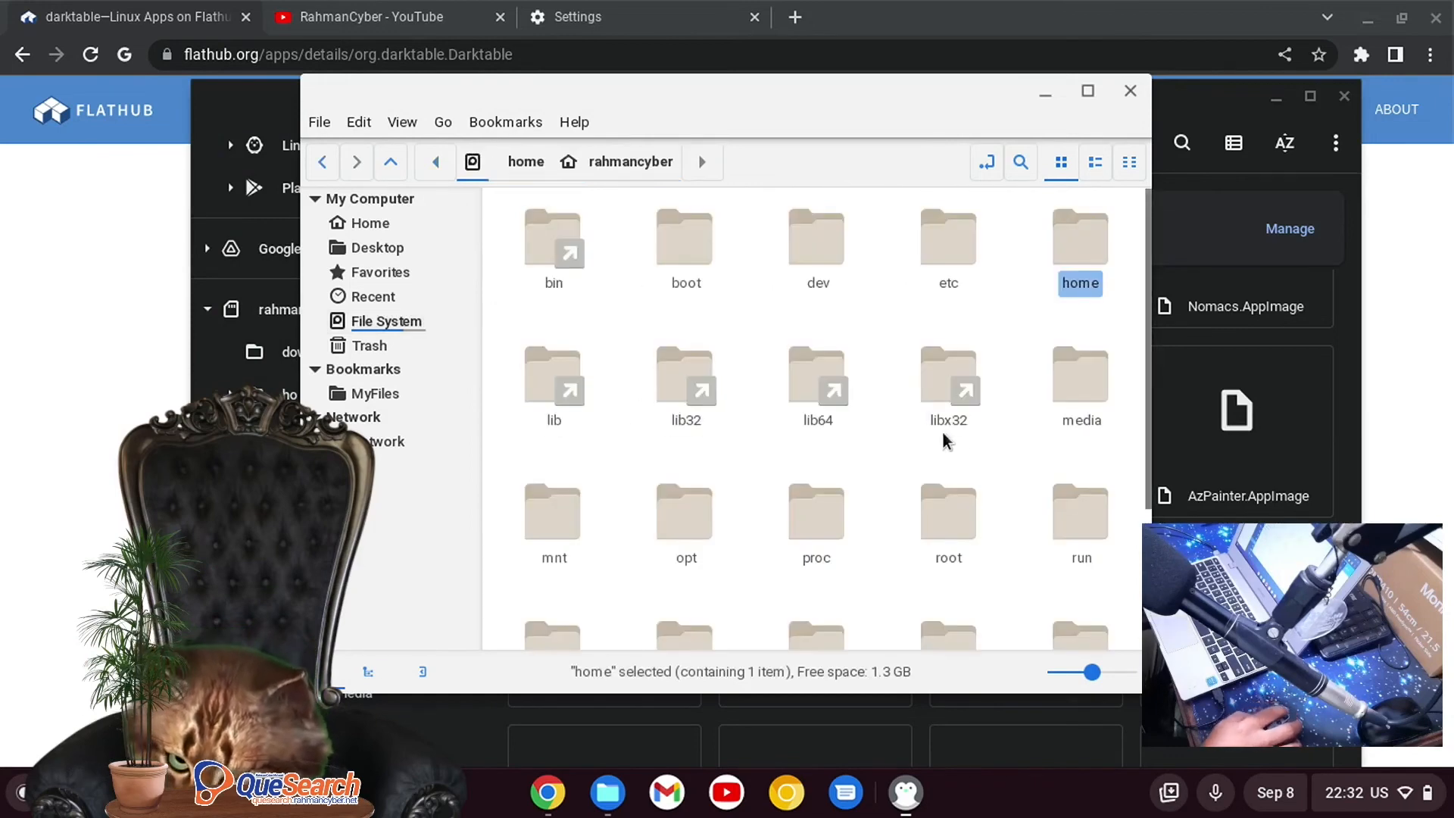
Step: Go into mnt, chromeos and removable, and open the grafis folder inside installer on the removable drive
{"action": "scroll", "coordinate": [1015, 540], "scroll_direction": "down", "scroll_amount": 3}
{"action": "scroll", "coordinate": [969, 500], "scroll_direction": "down", "scroll_amount": 1}
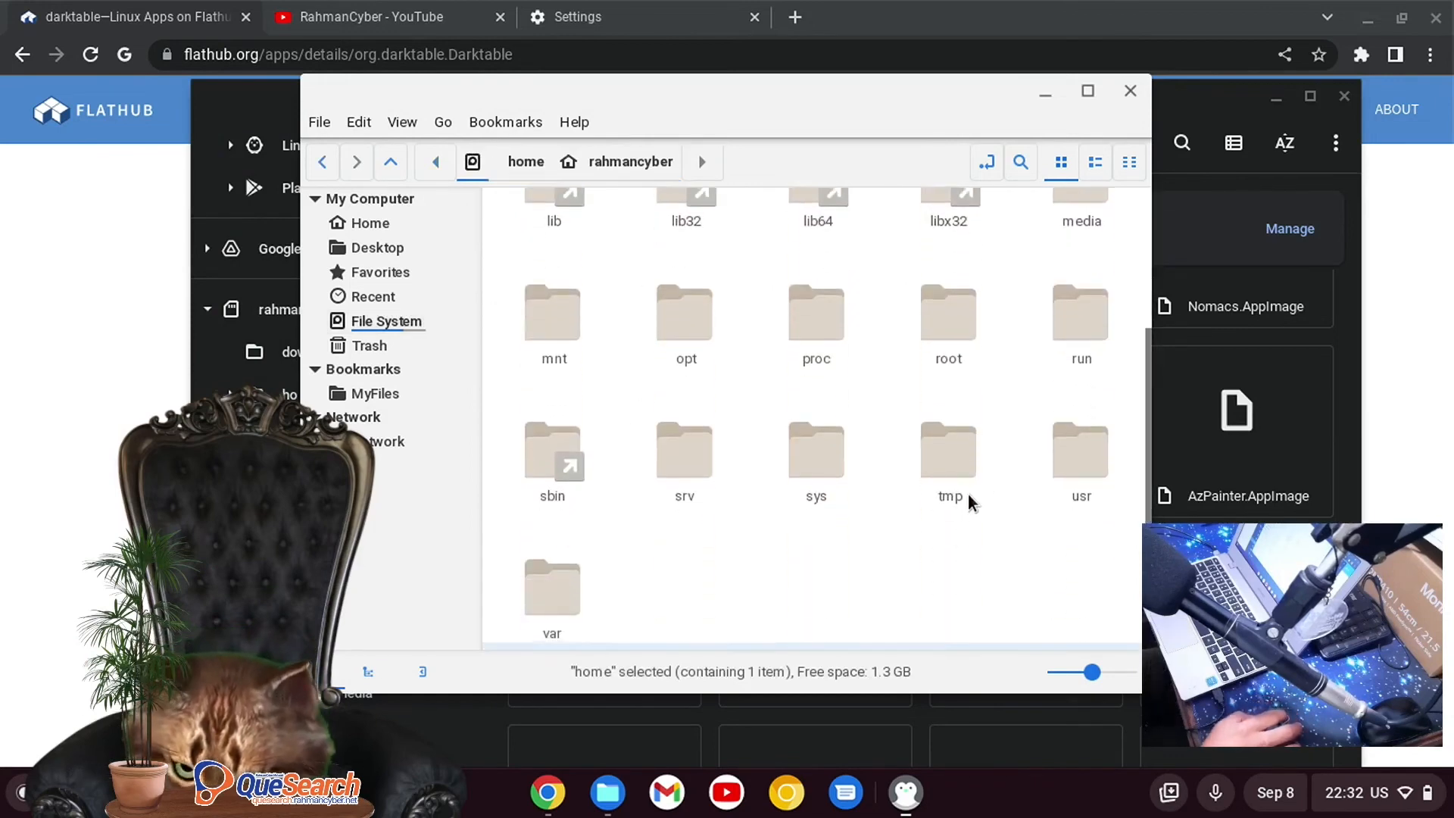
{"action": "double_click", "coordinate": [571, 311]}
{"action": "left_click", "coordinate": [685, 239]}
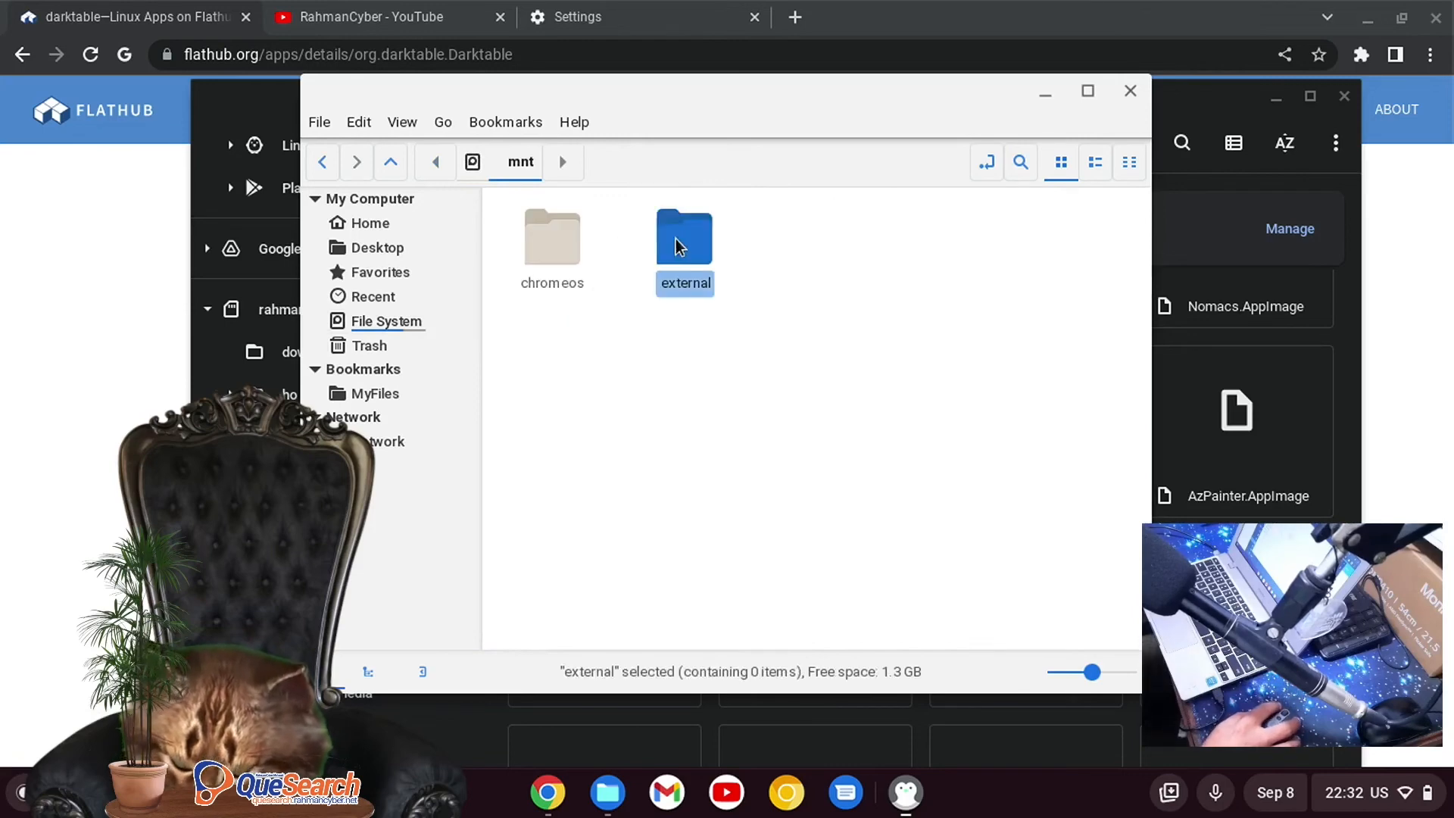
{"action": "double_click", "coordinate": [552, 238]}
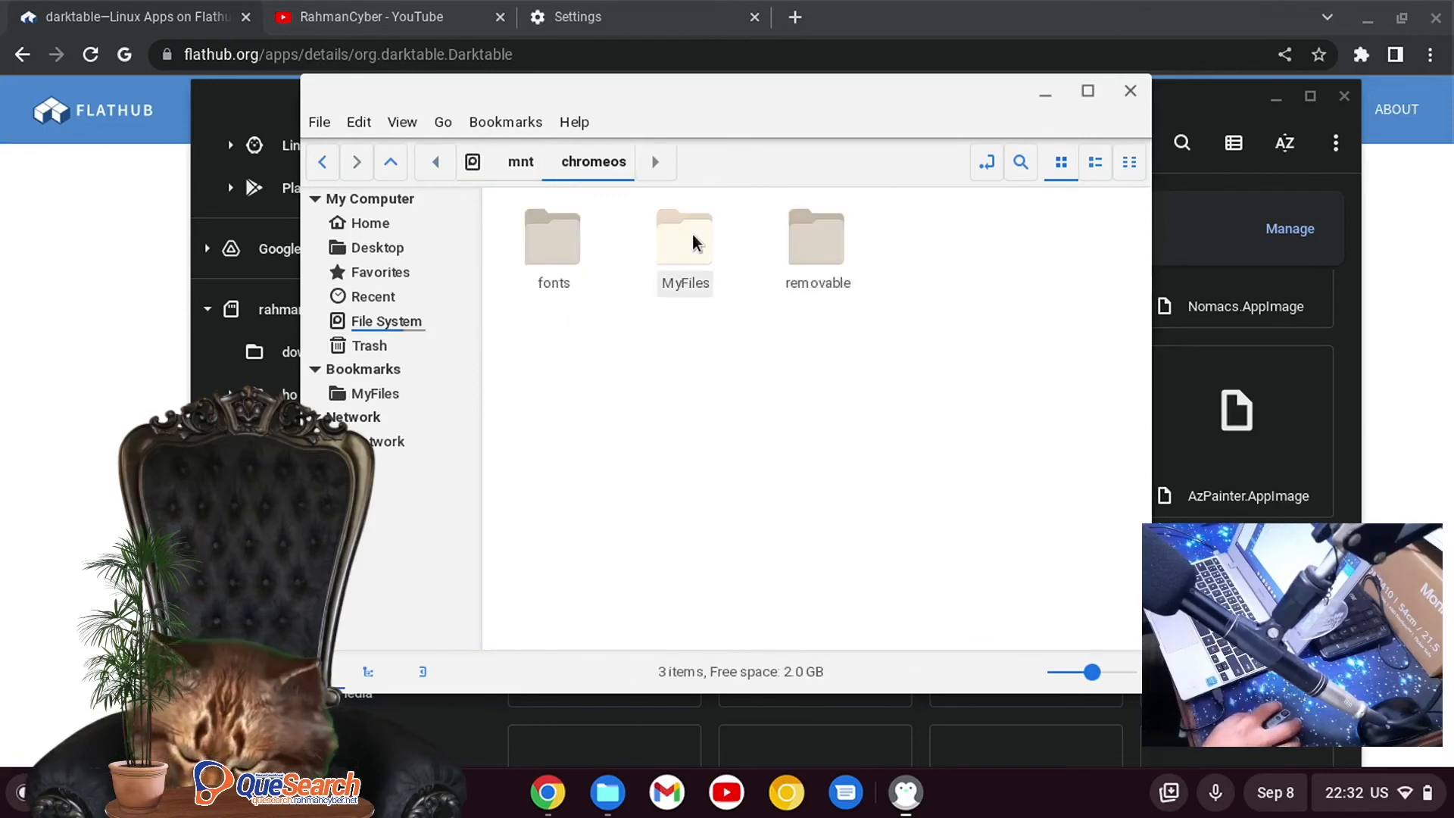
{"action": "double_click", "coordinate": [793, 243]}
{"action": "double_click", "coordinate": [552, 239]}
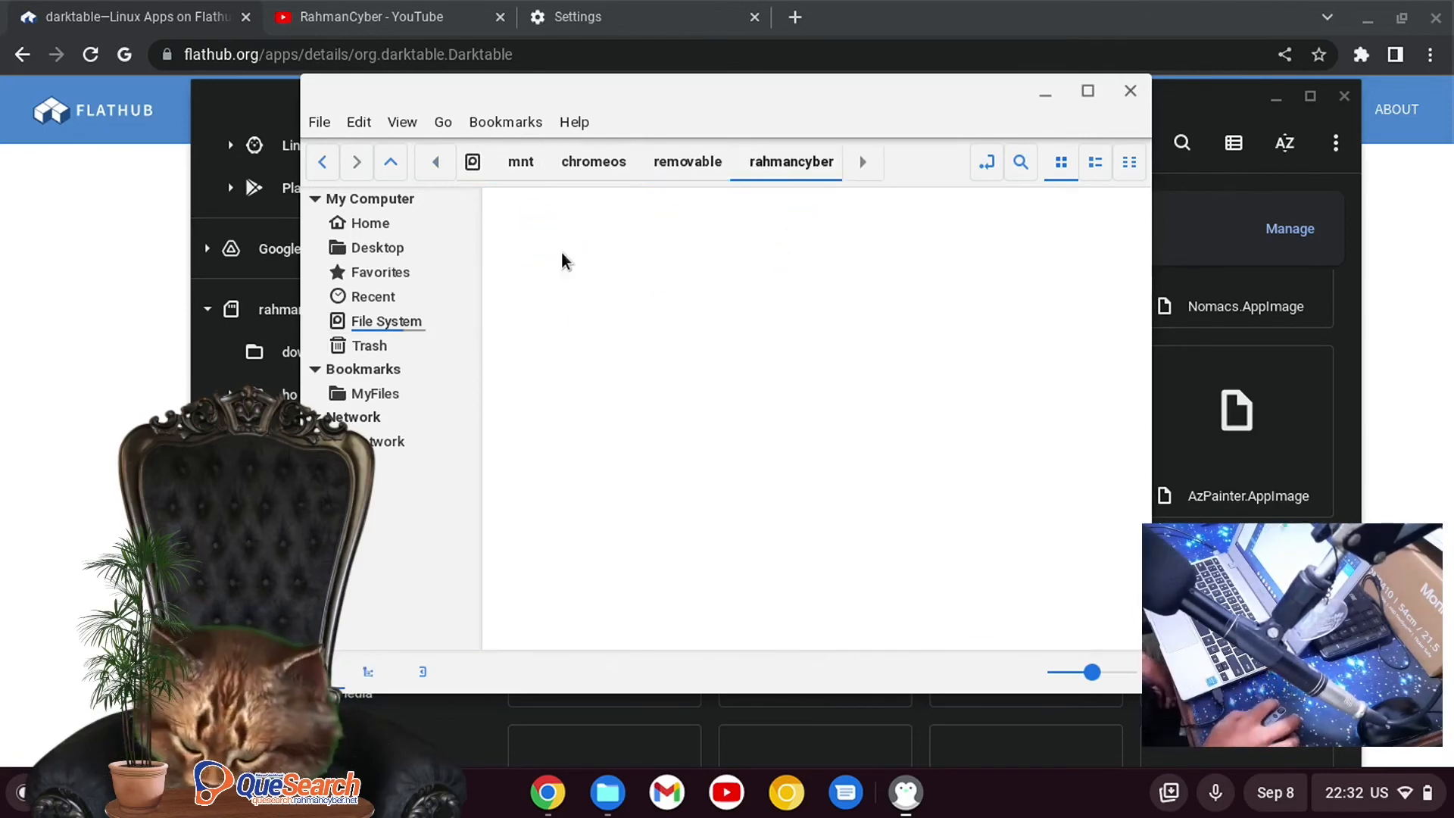
{"action": "left_click", "coordinate": [947, 238]}
{"action": "double_click", "coordinate": [552, 238]}
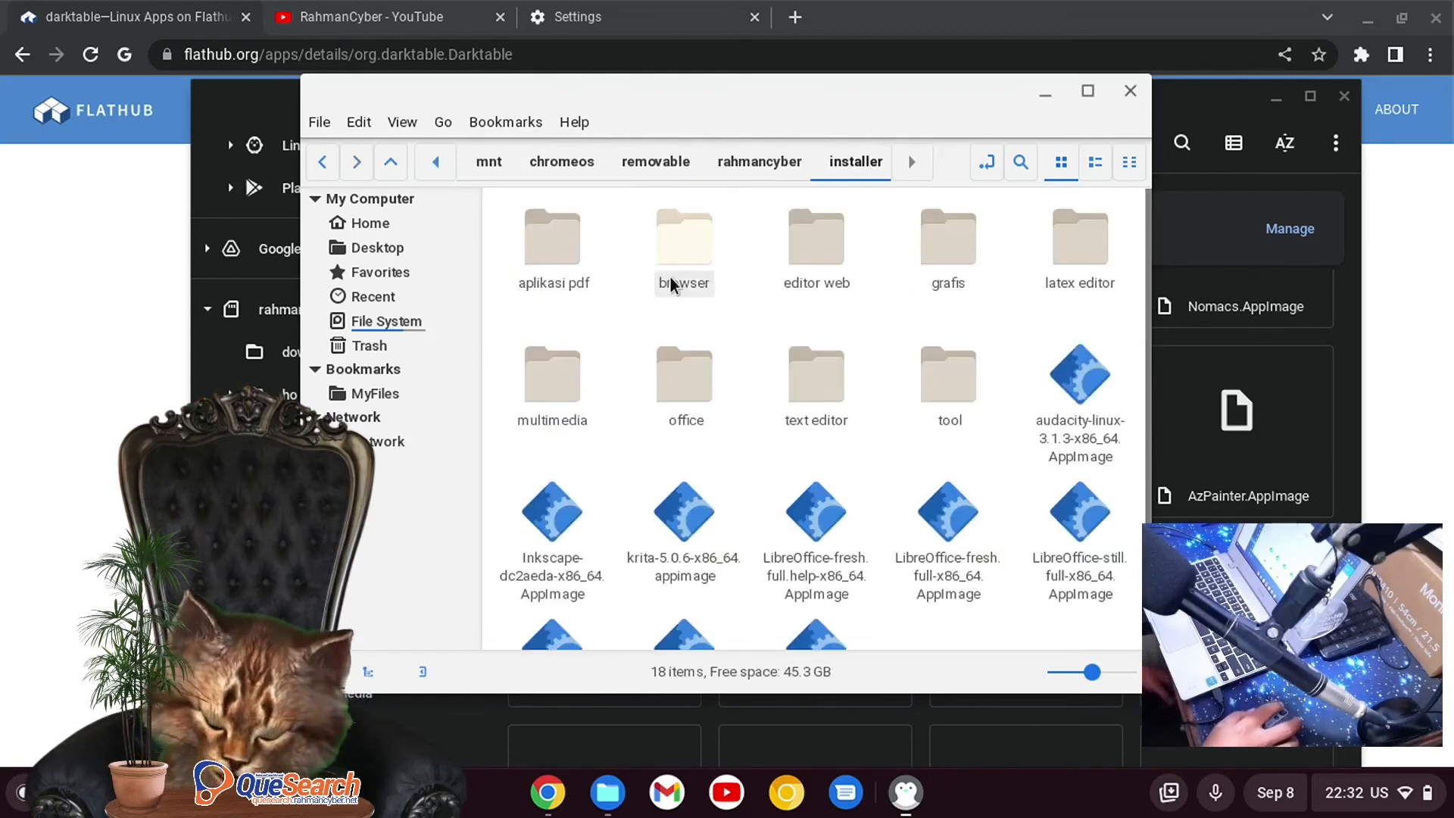
{"action": "double_click", "coordinate": [920, 260]}
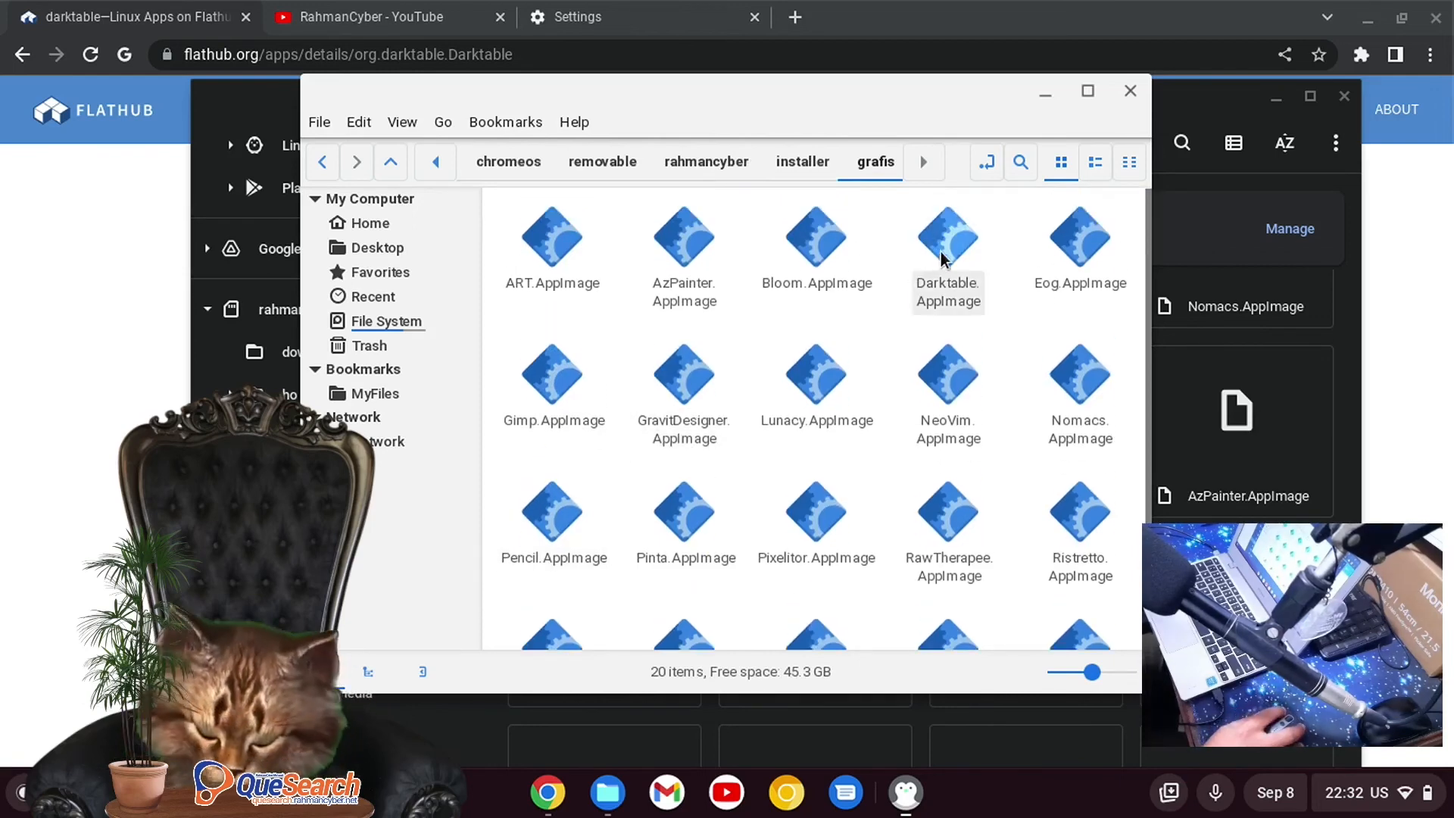
Step: Examine the Open With and Permissions properties of Darktable.AppImage, including whether it may be executed as a program, and close the properties
{"action": "left_click", "coordinate": [941, 253]}
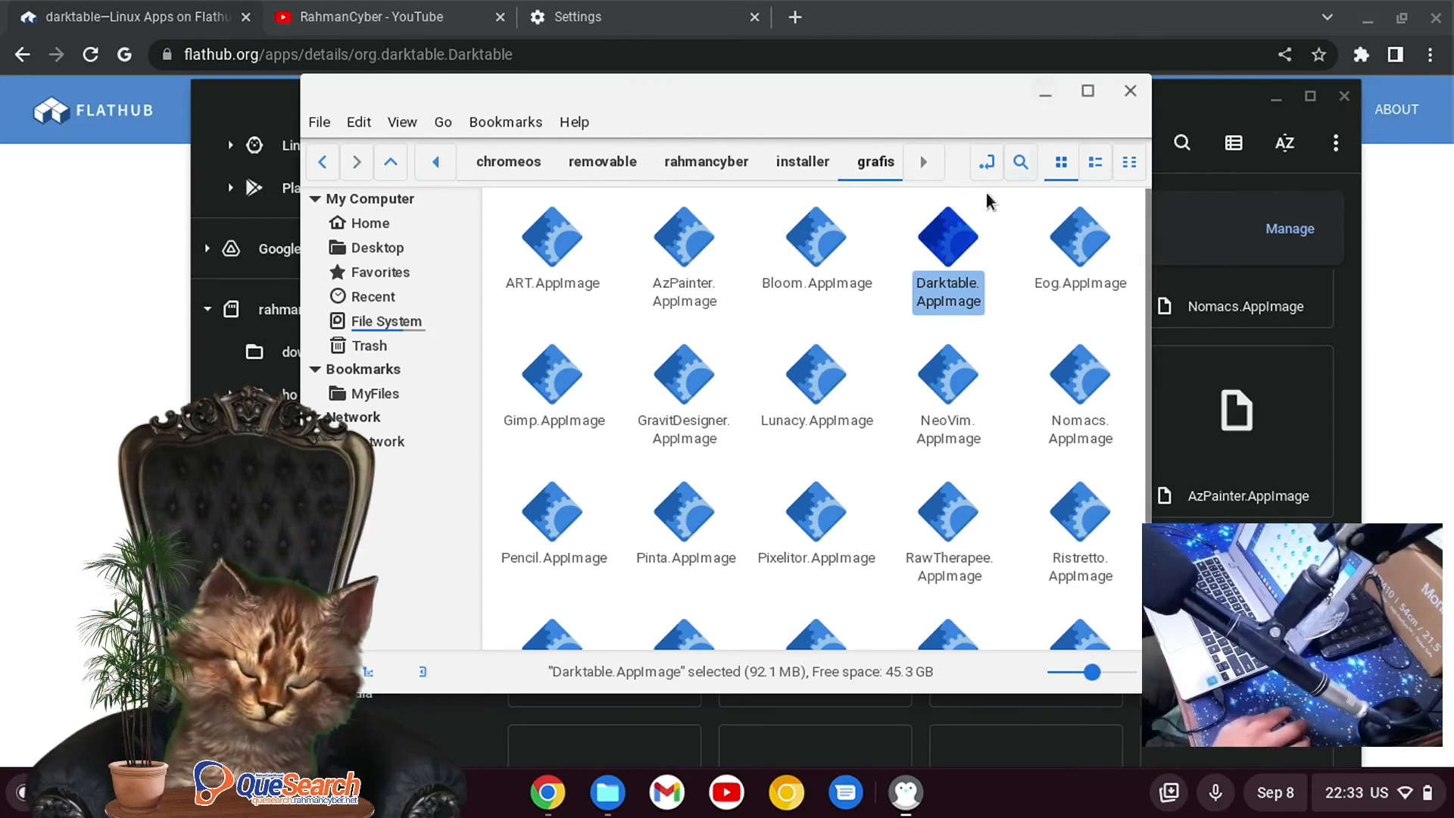
{"action": "right_click", "coordinate": [958, 257]}
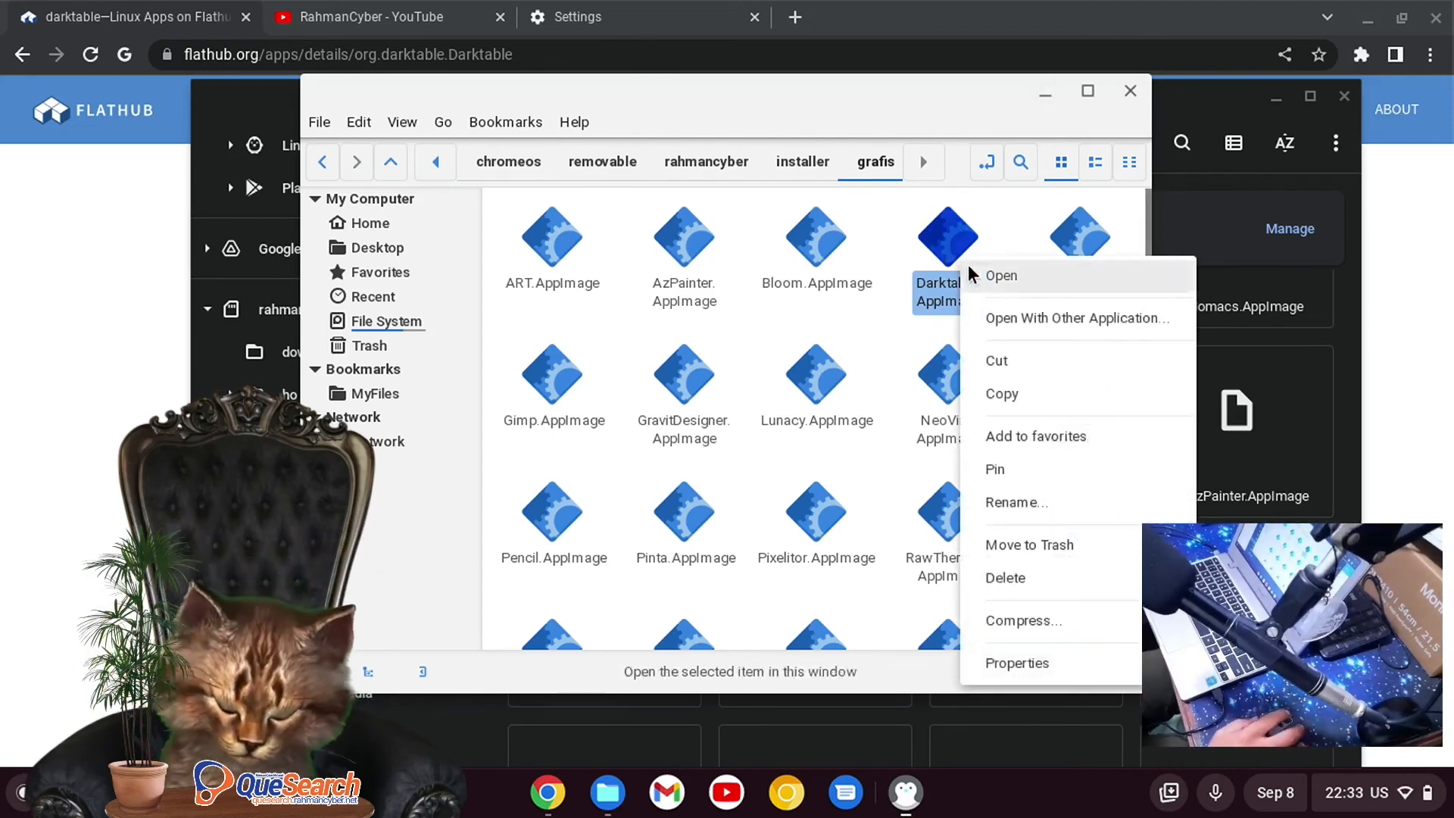
{"action": "left_click", "coordinate": [1068, 665]}
{"action": "left_click", "coordinate": [809, 109]}
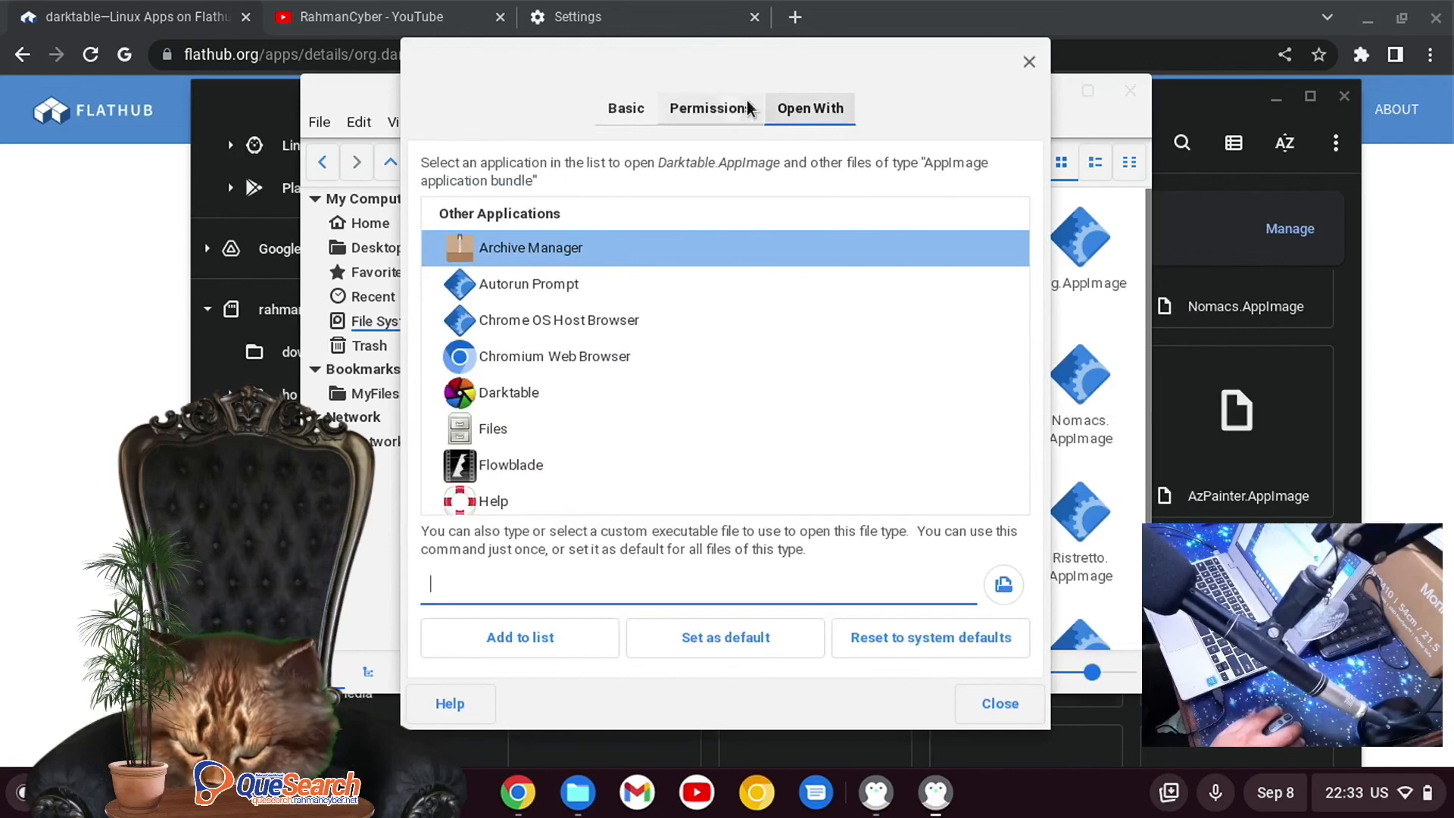
{"action": "left_click", "coordinate": [710, 108]}
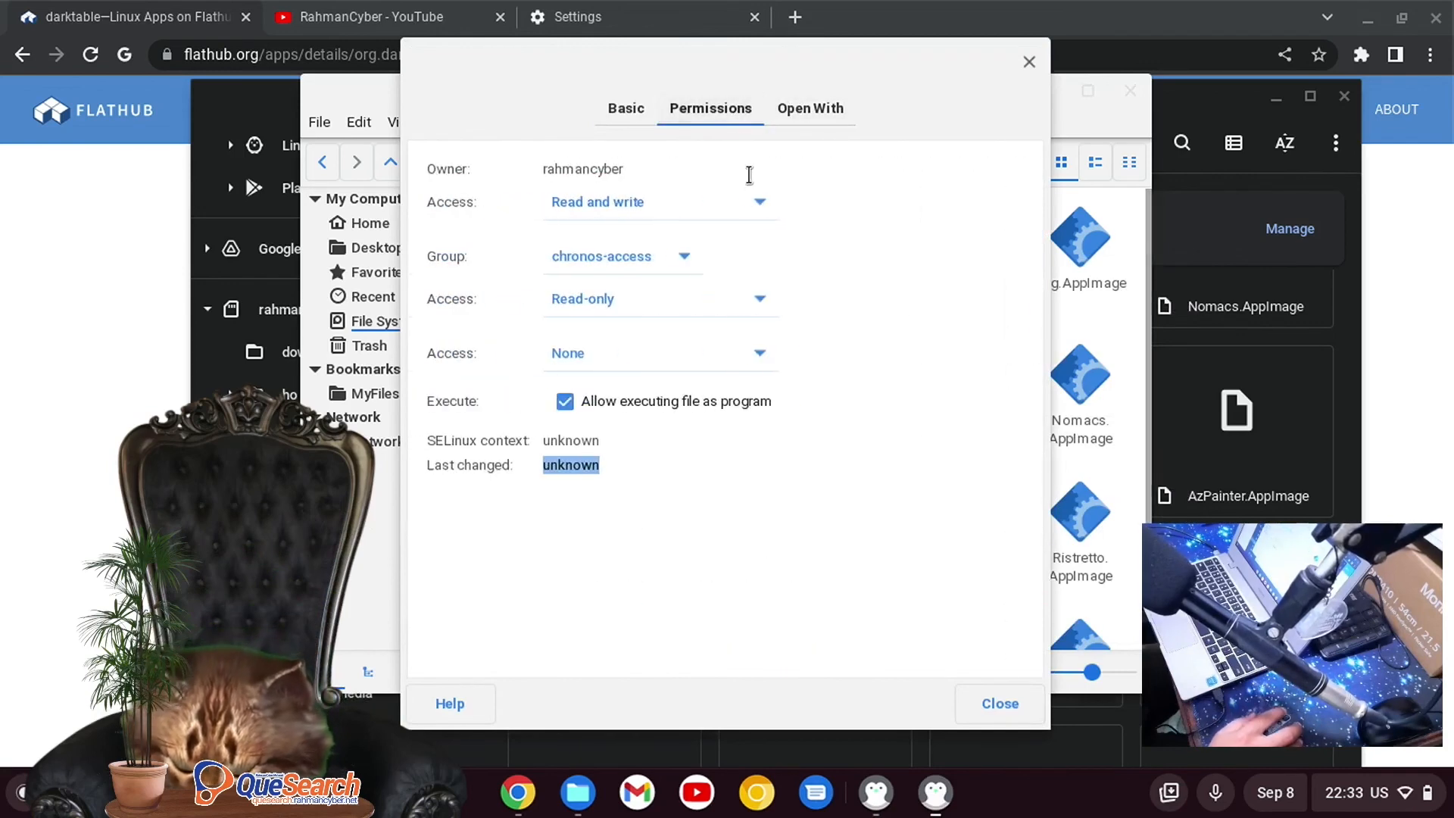
{"action": "left_click", "coordinate": [1037, 61]}
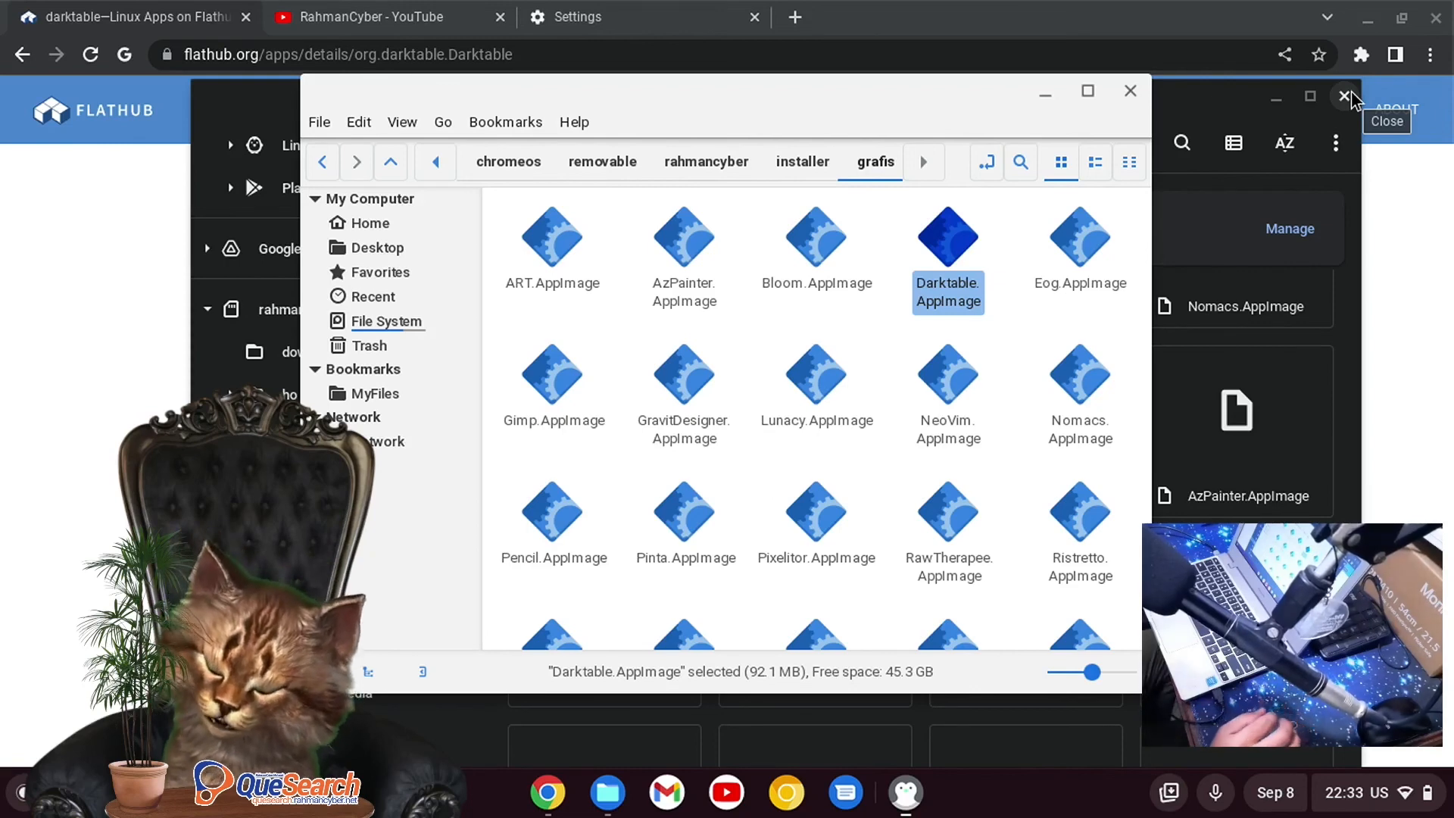
Step: Close both file manager windows and look through the launcher's app list
{"action": "left_click", "coordinate": [1133, 90]}
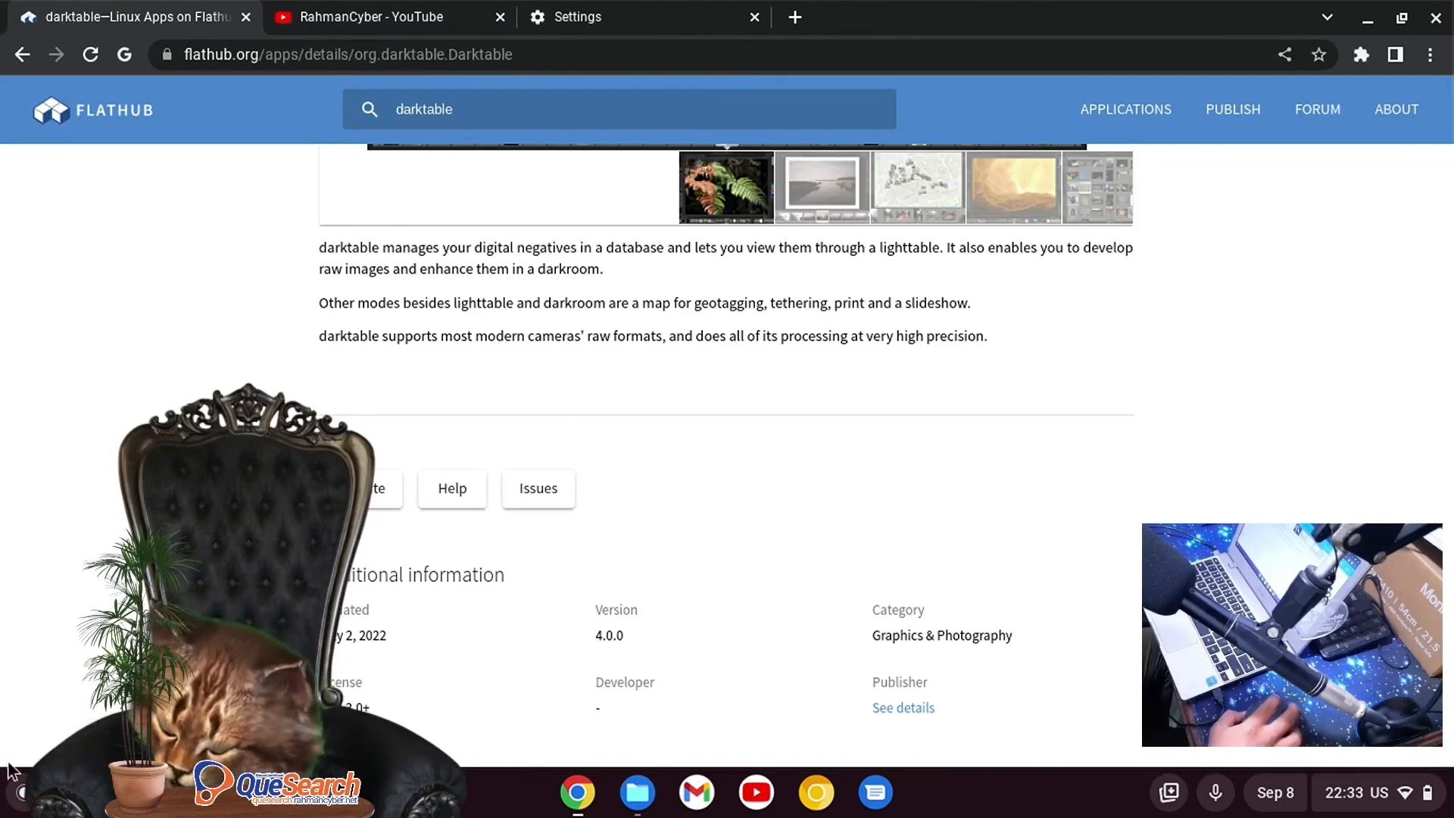
{"action": "left_click", "coordinate": [20, 810]}
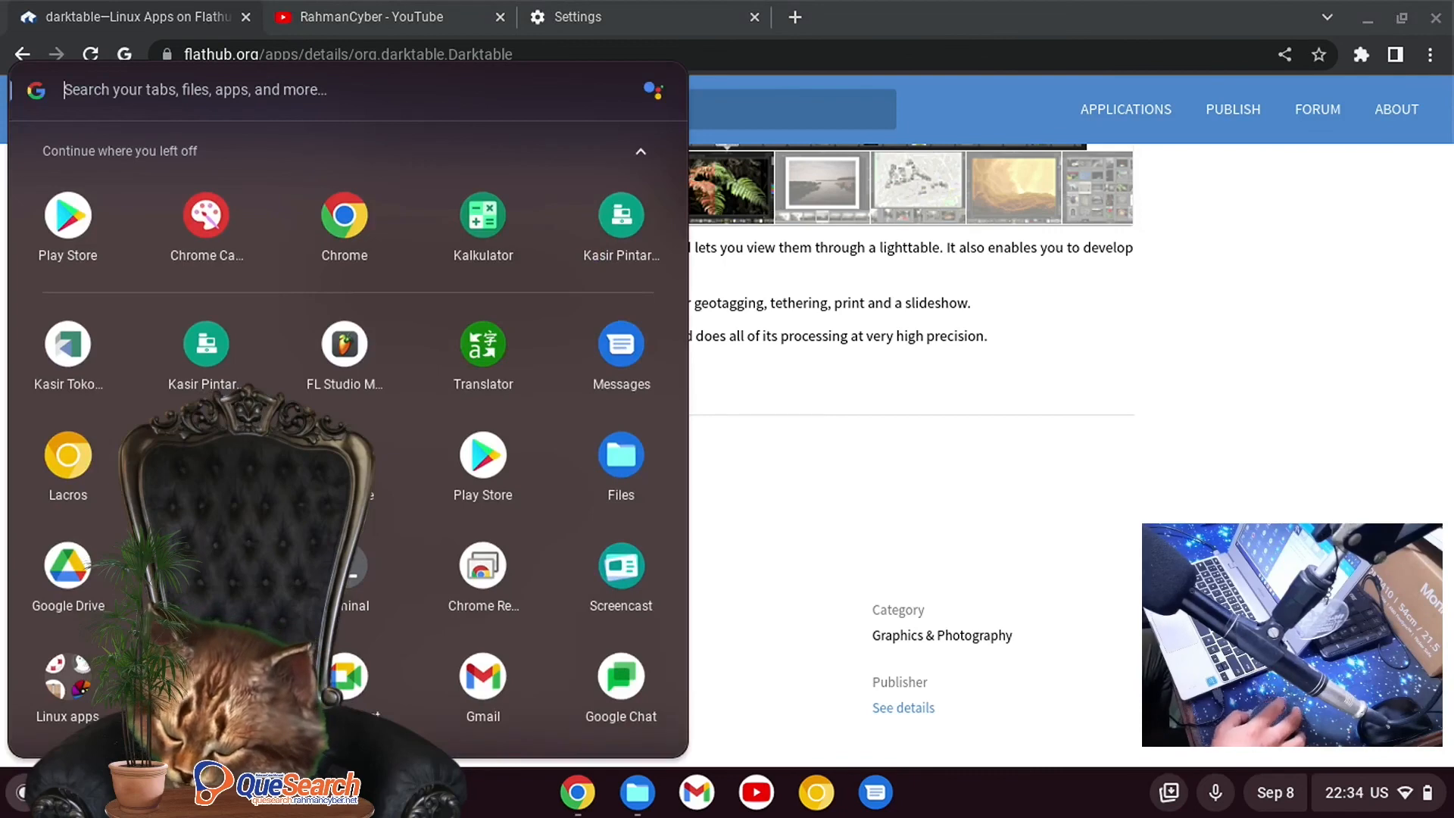
{"action": "scroll", "coordinate": [77, 547], "scroll_direction": "down", "scroll_amount": 1}
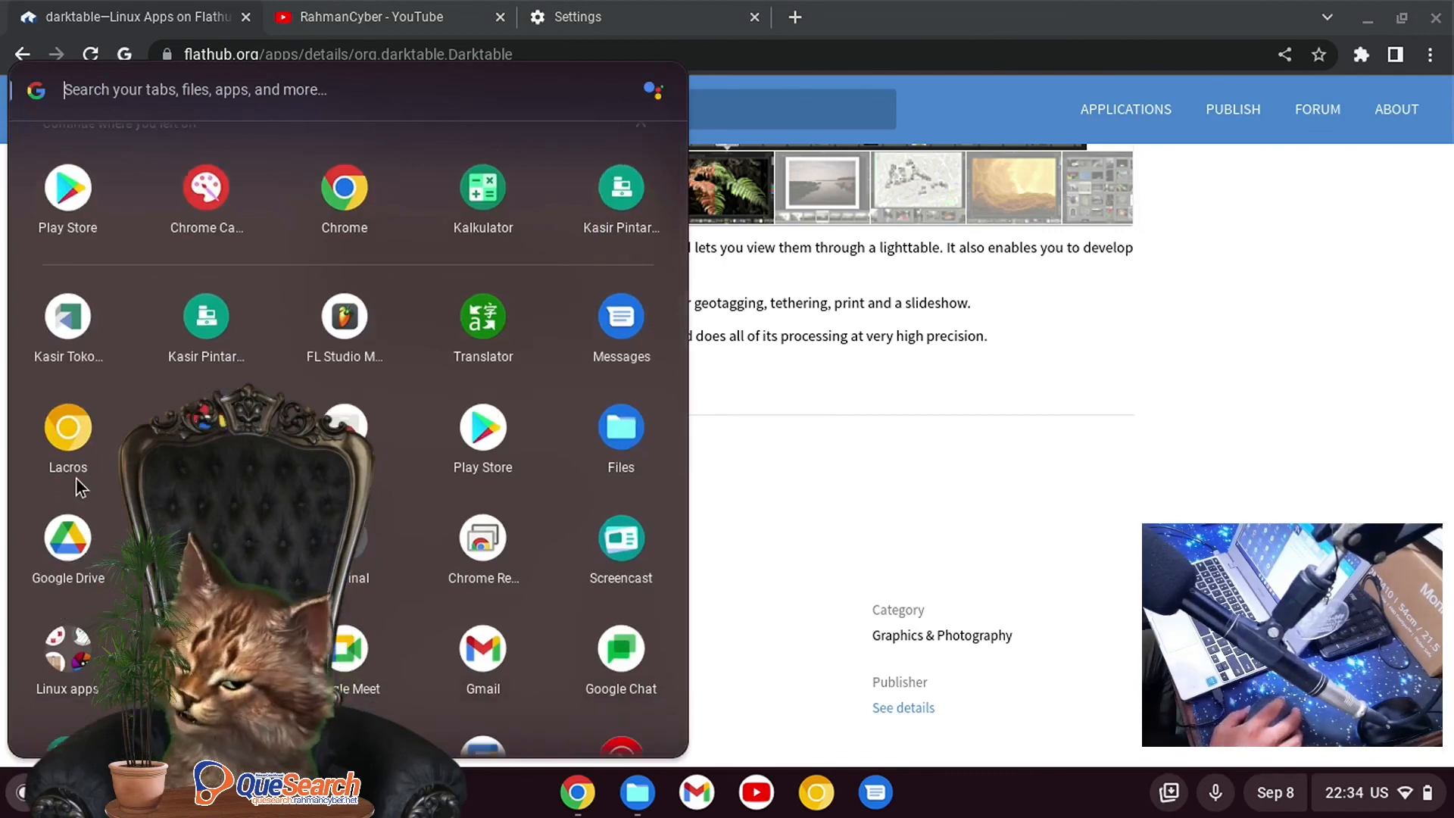